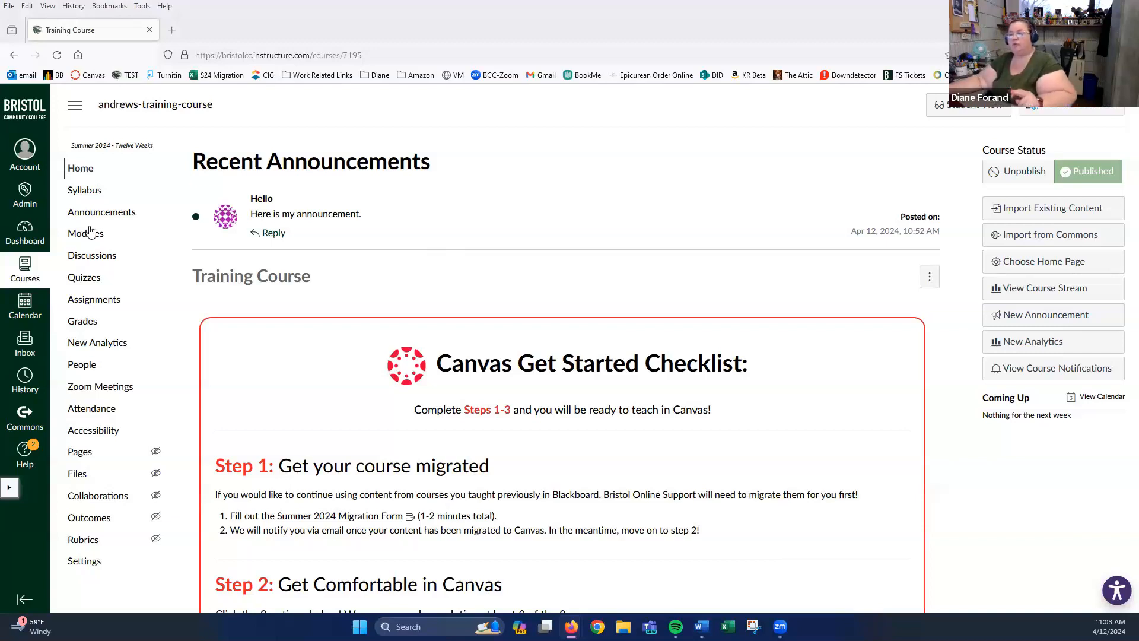
- Go to the Training Course's Quizzes page from the course navigation
left_click(87, 283)
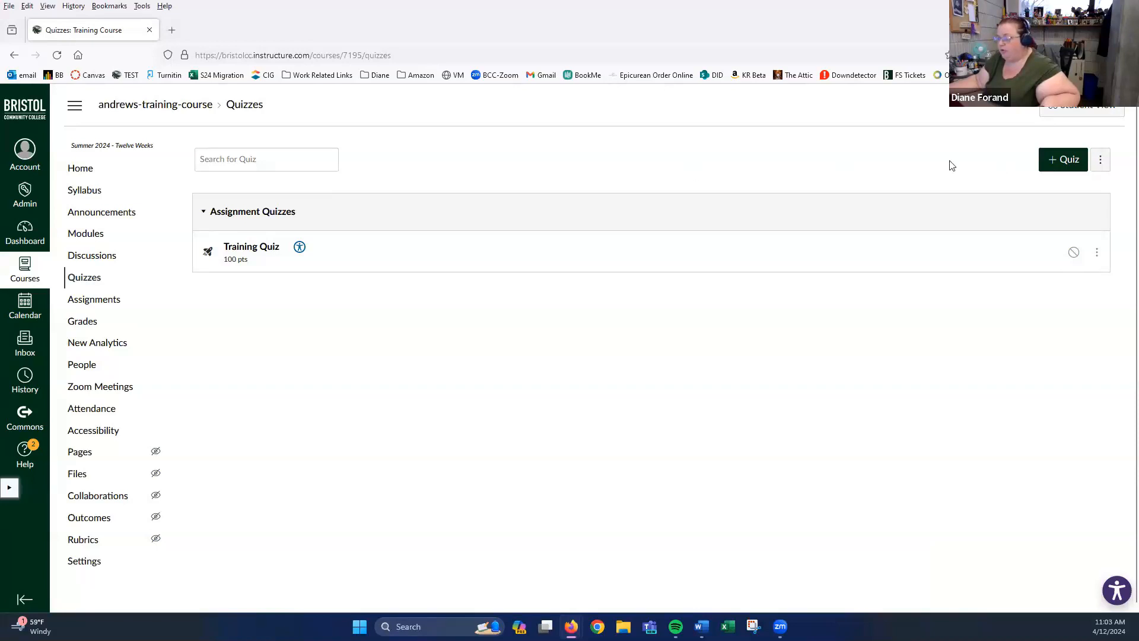
- Create a quiz named 'Training quiz 2' worth 100 points, in the Quizzes group, graded as Points
left_click(1069, 165)
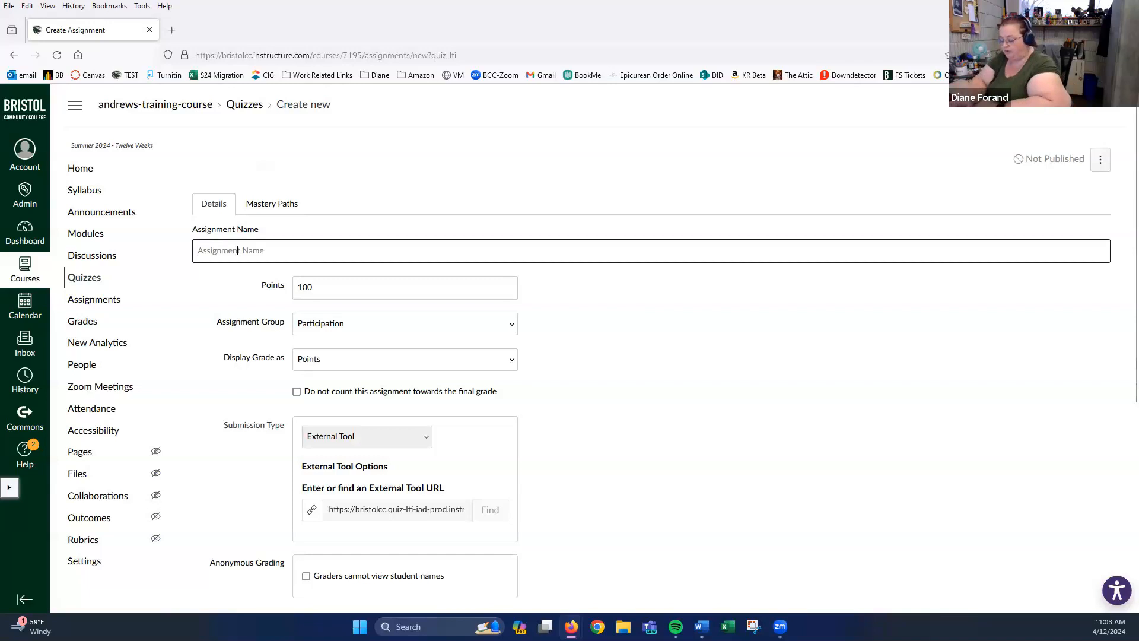
type("Training quiz 2")
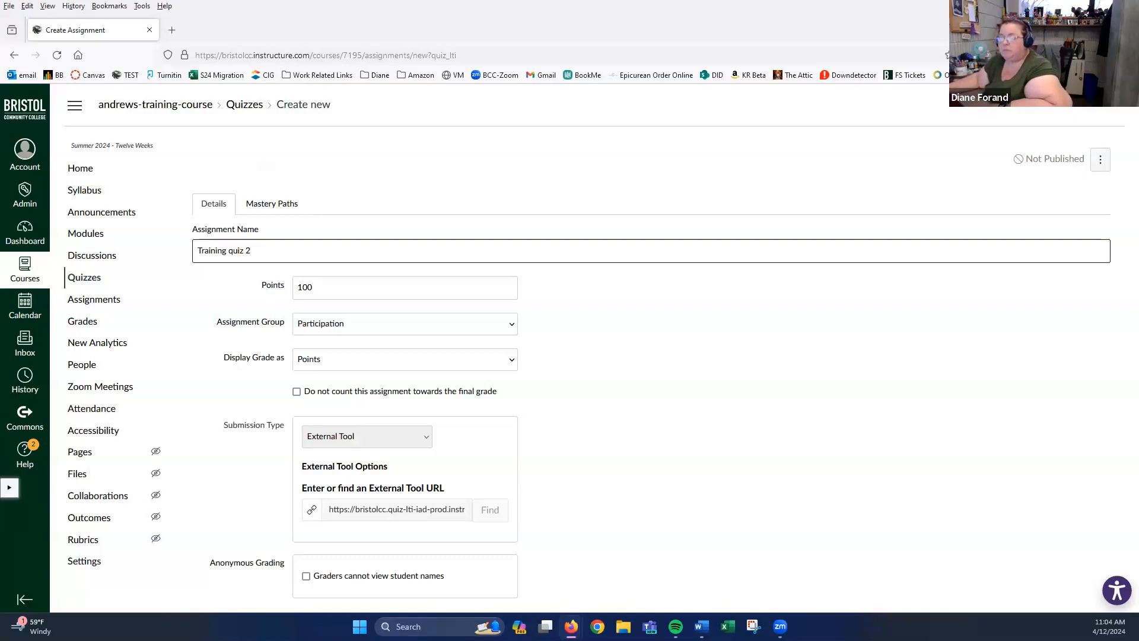
left_click(343, 284)
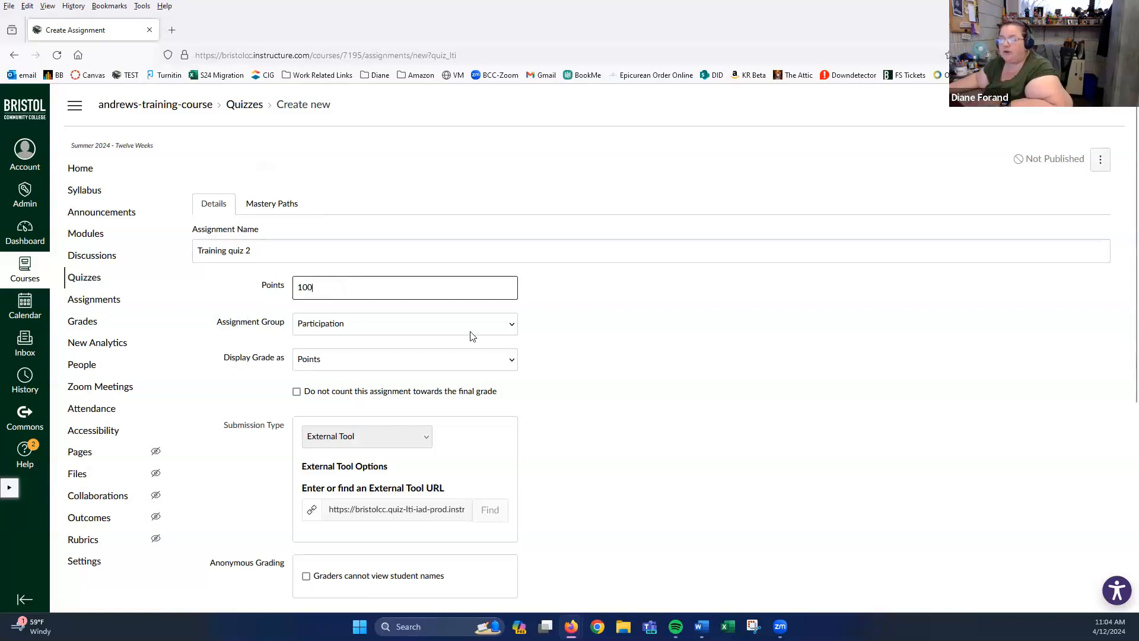
left_click(510, 328)
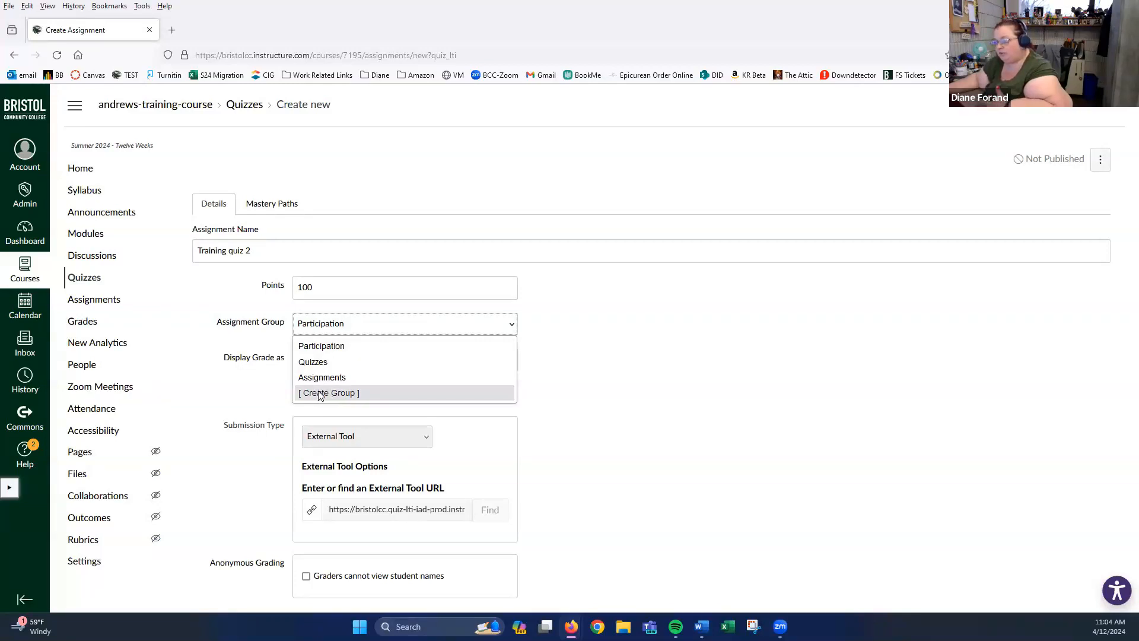
left_click(312, 362)
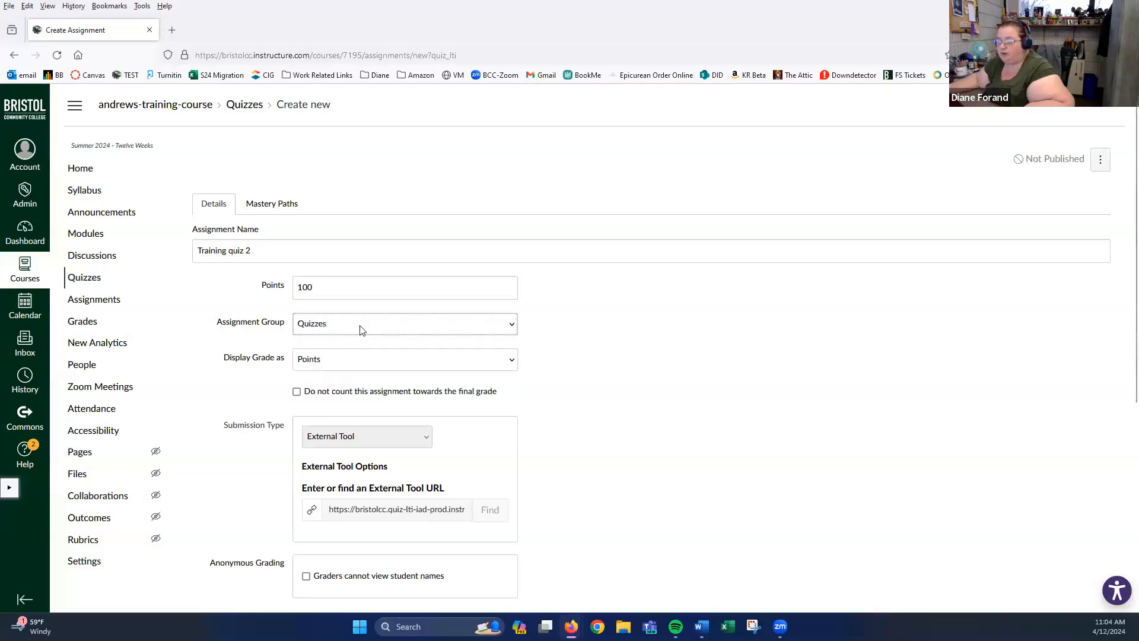
left_click(333, 360)
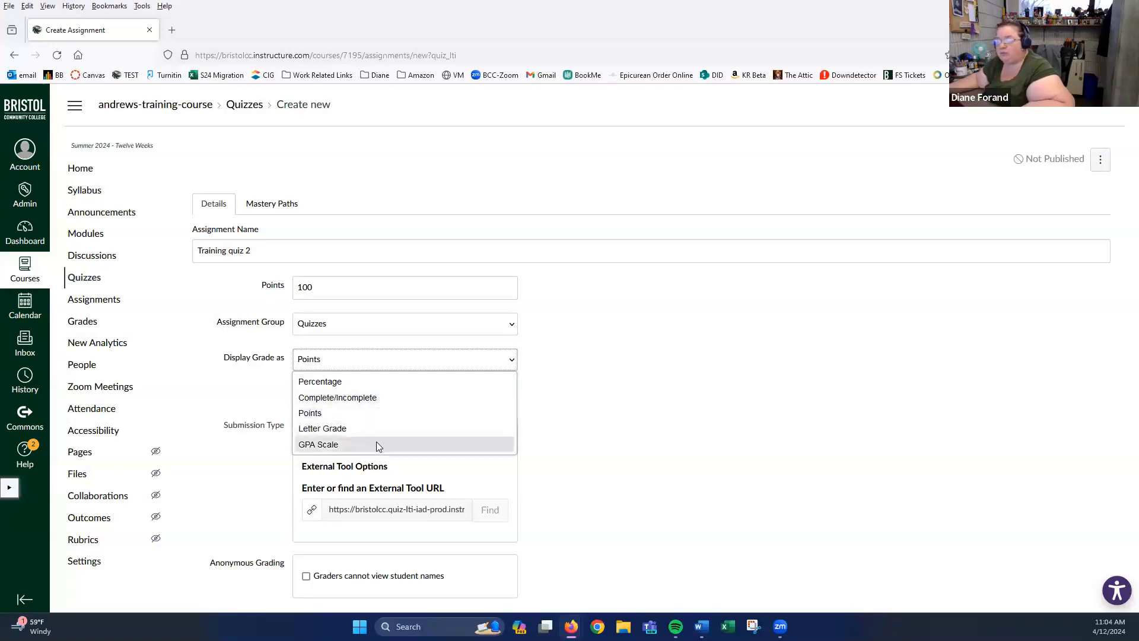
left_click(356, 413)
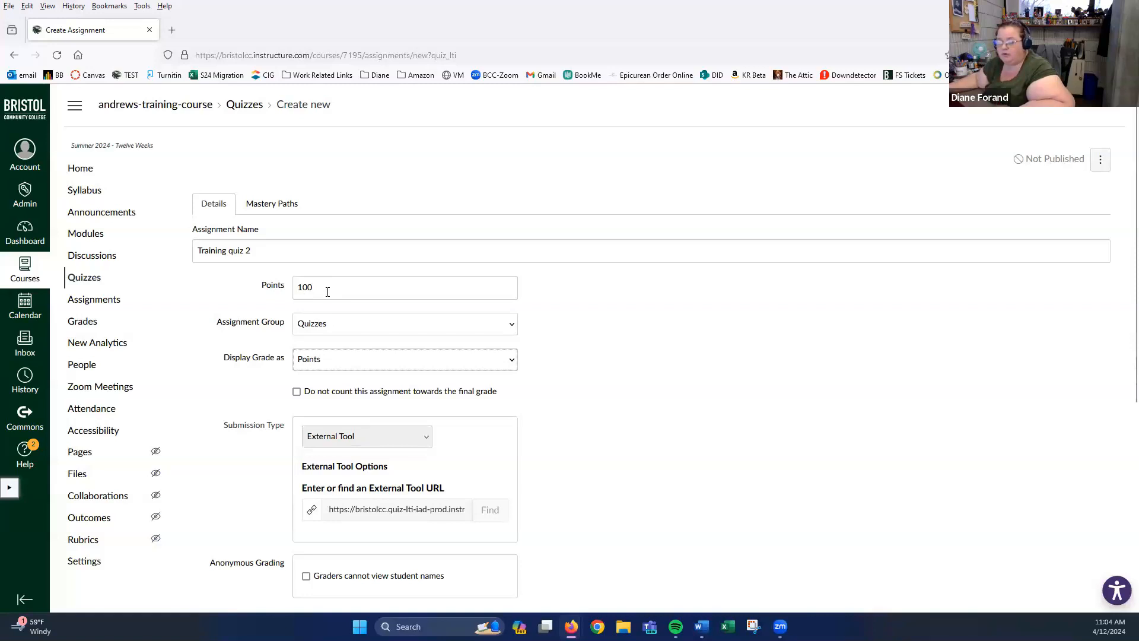
scroll(674, 368, "down", 1)
scroll(673, 368, "down", 1)
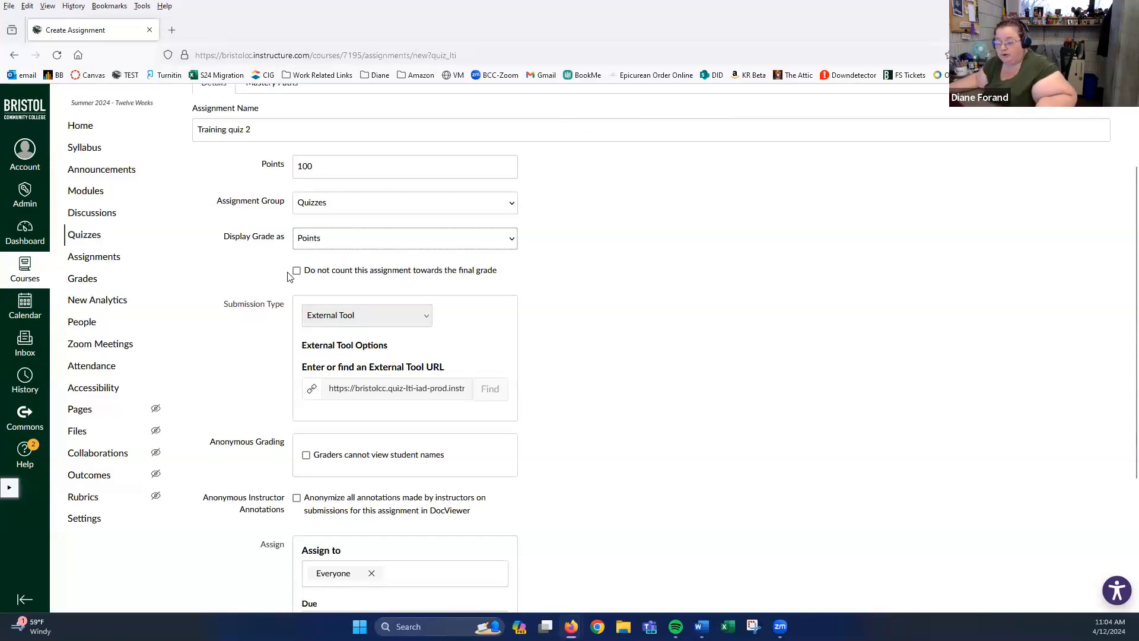
scroll(273, 287, "up", 1)
scroll(776, 376, "down", 4)
scroll(775, 374, "down", 1)
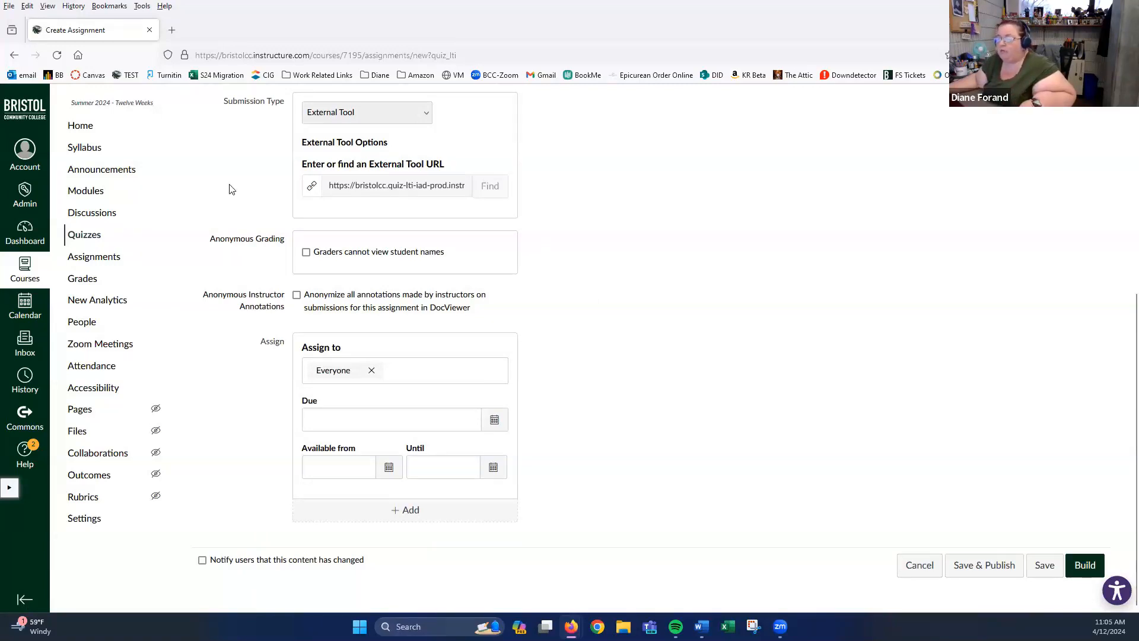
left_click(404, 373)
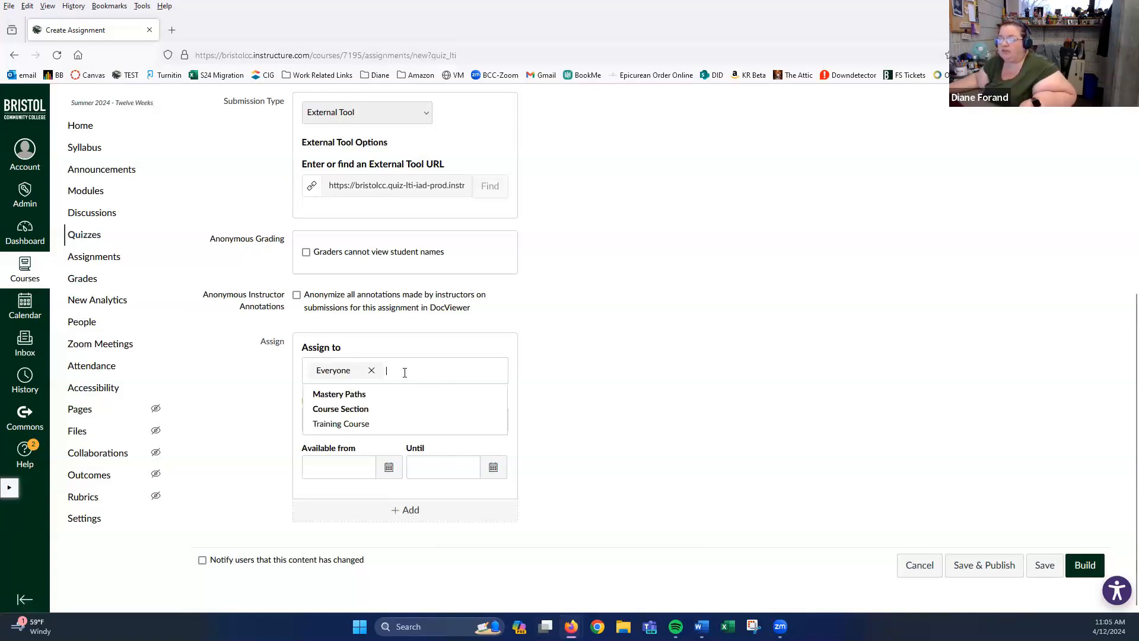
left_click(633, 377)
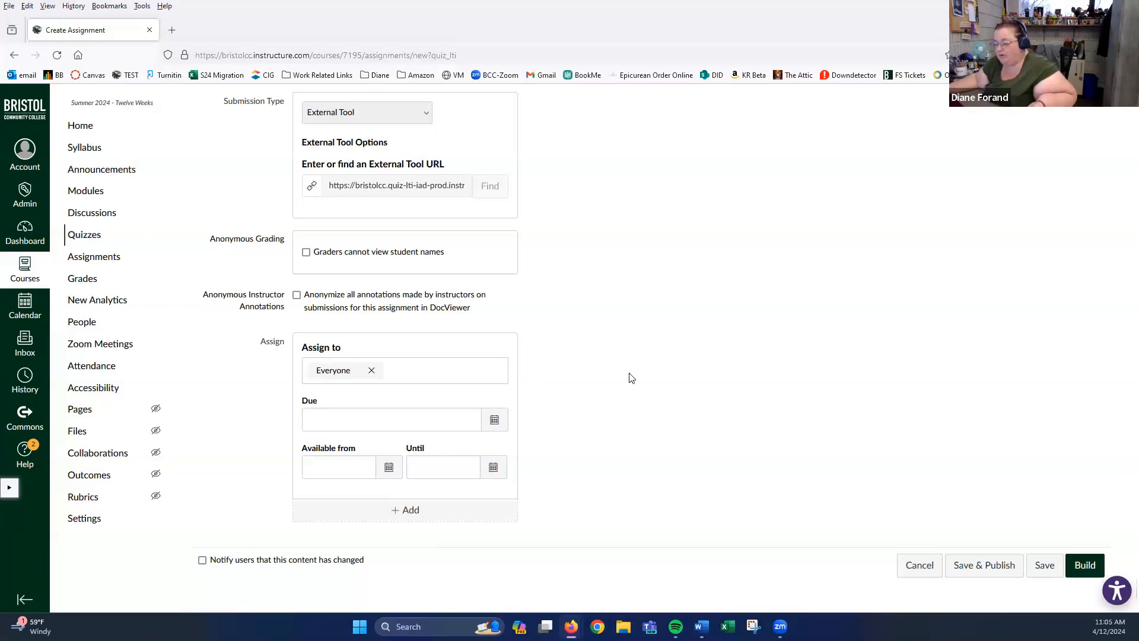
- Set the quiz due date to June 8, 2024
left_click(491, 421)
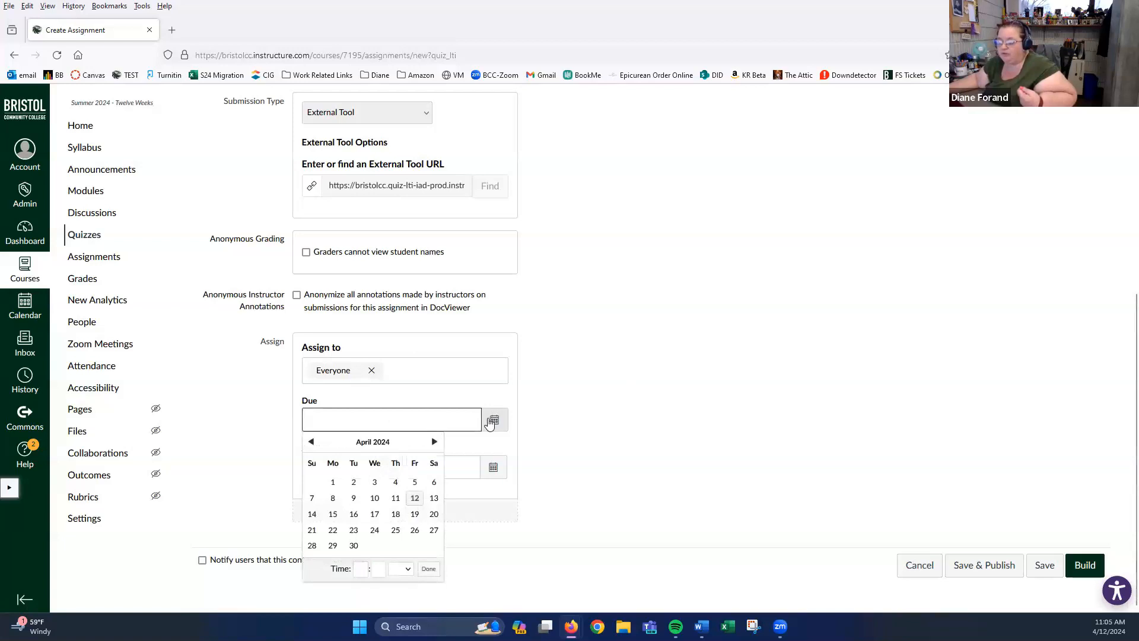
left_click(435, 442)
left_click(434, 442)
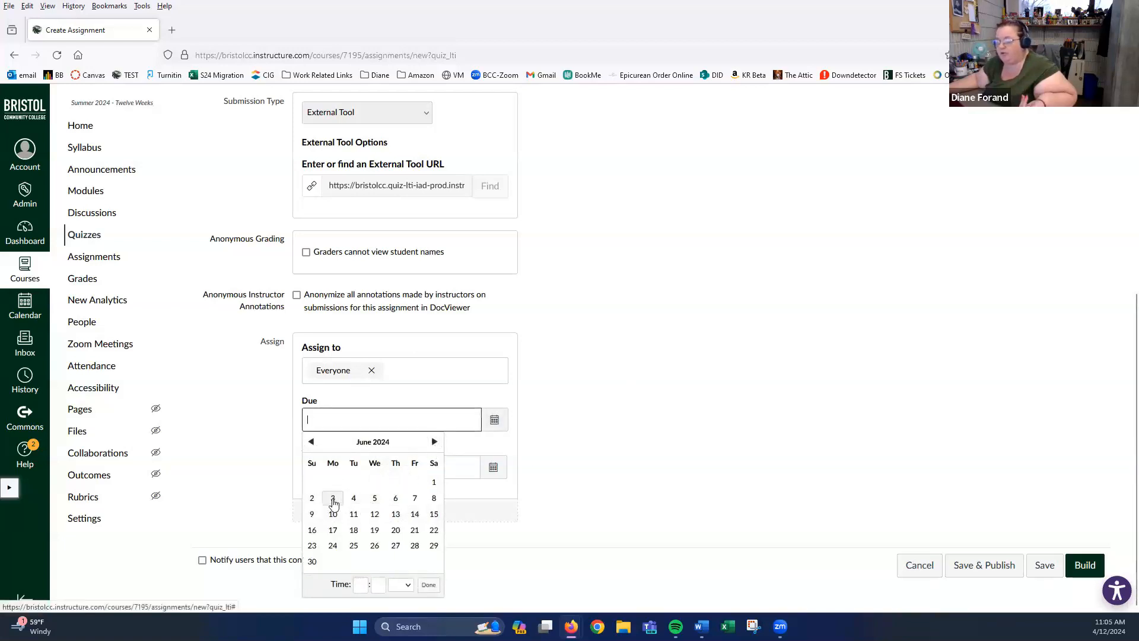
left_click(434, 500)
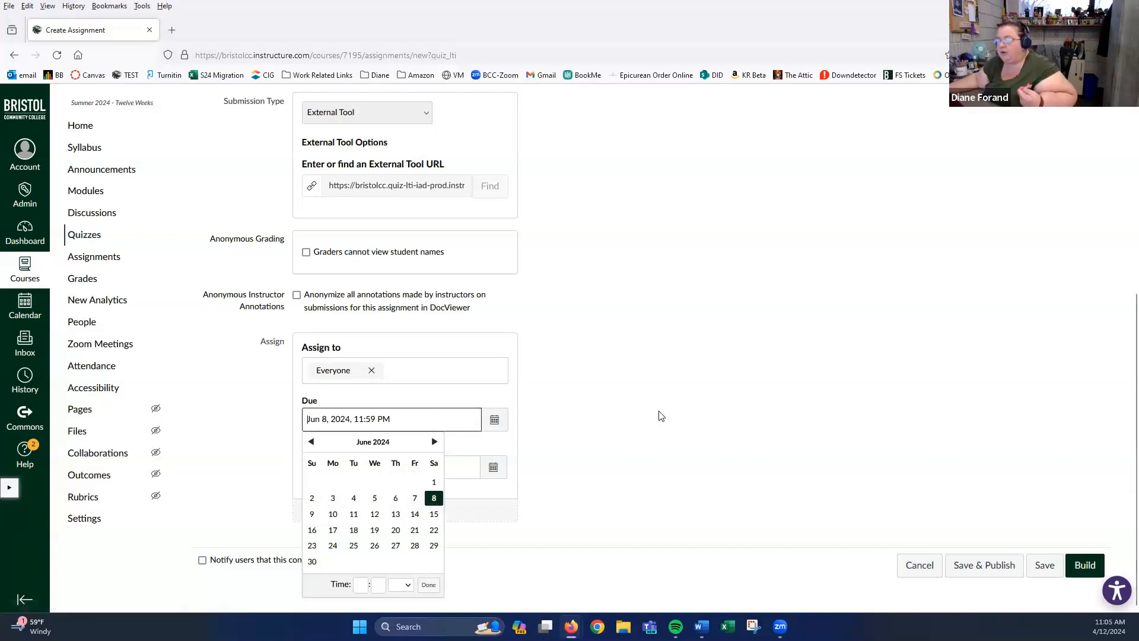
left_click(586, 417)
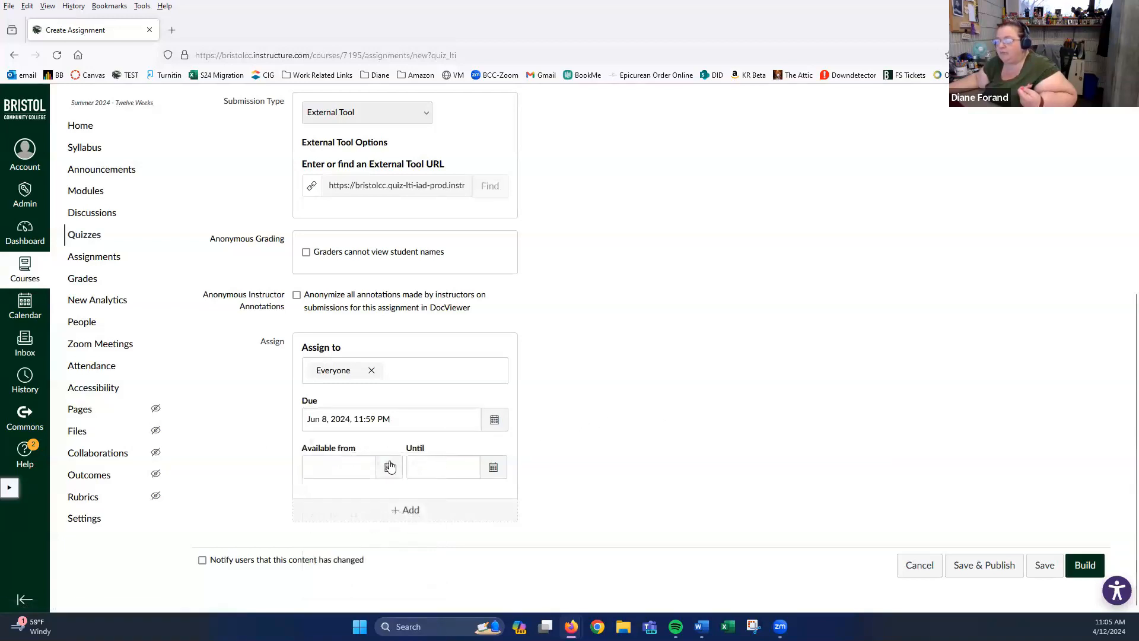
- Make the quiz available from June 3, 2024 at 12:00
left_click(389, 469)
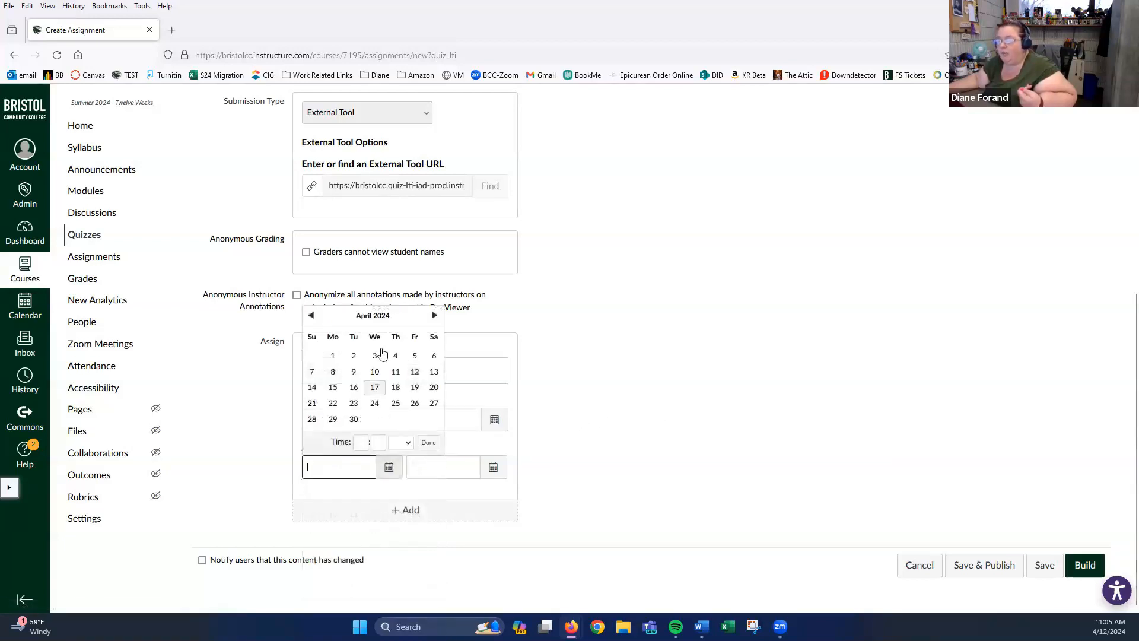
left_click(433, 316)
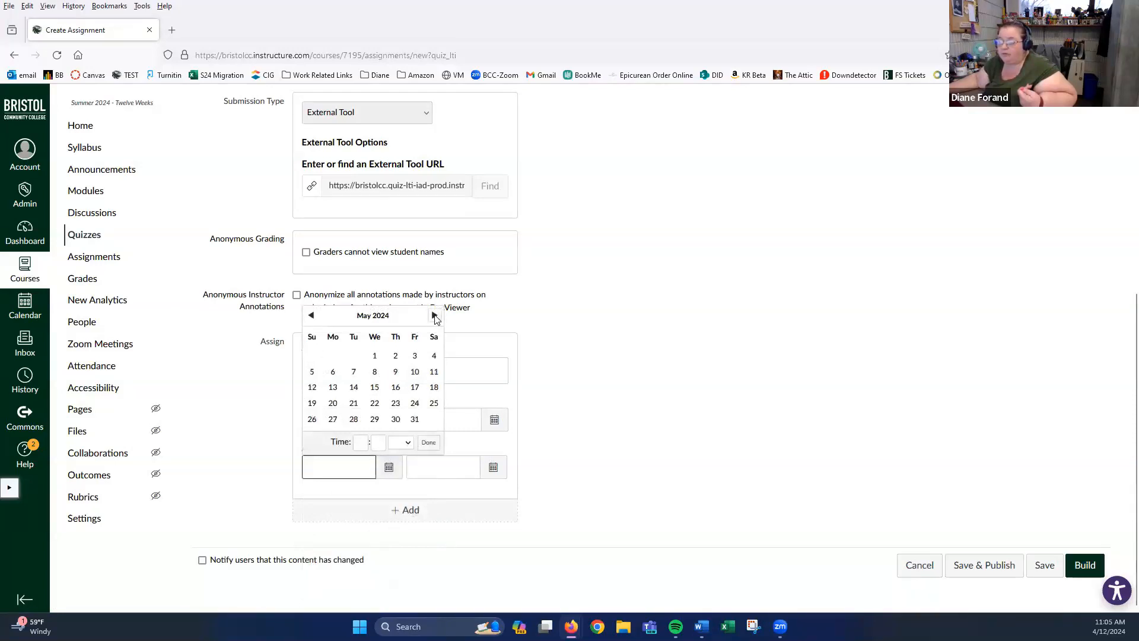
left_click(433, 316)
left_click(333, 379)
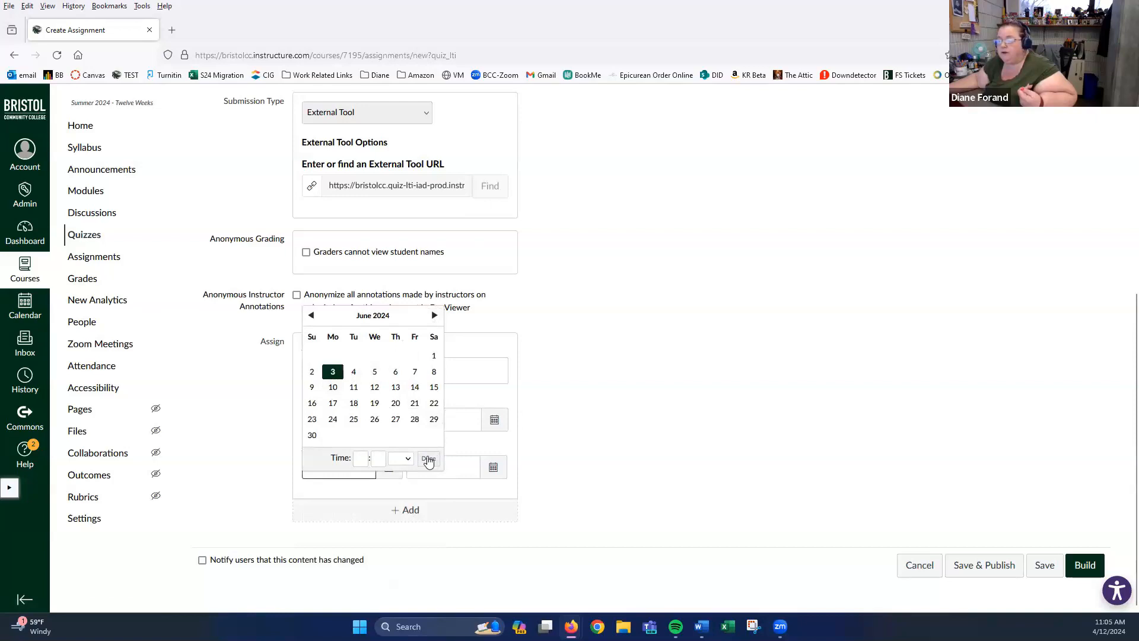
left_click(356, 461)
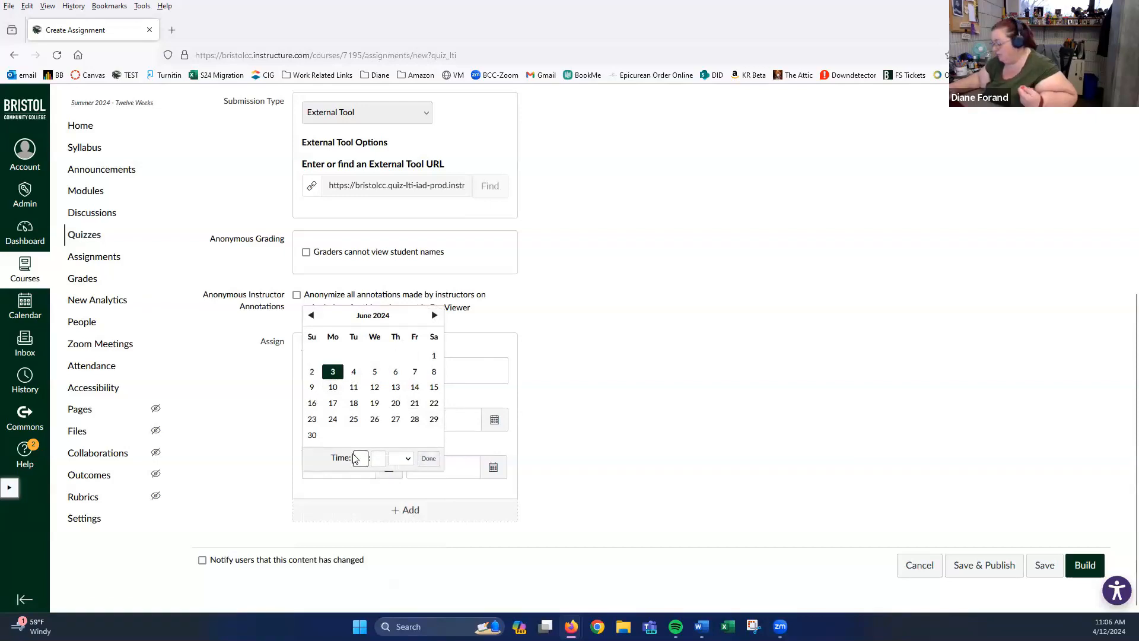
type("12")
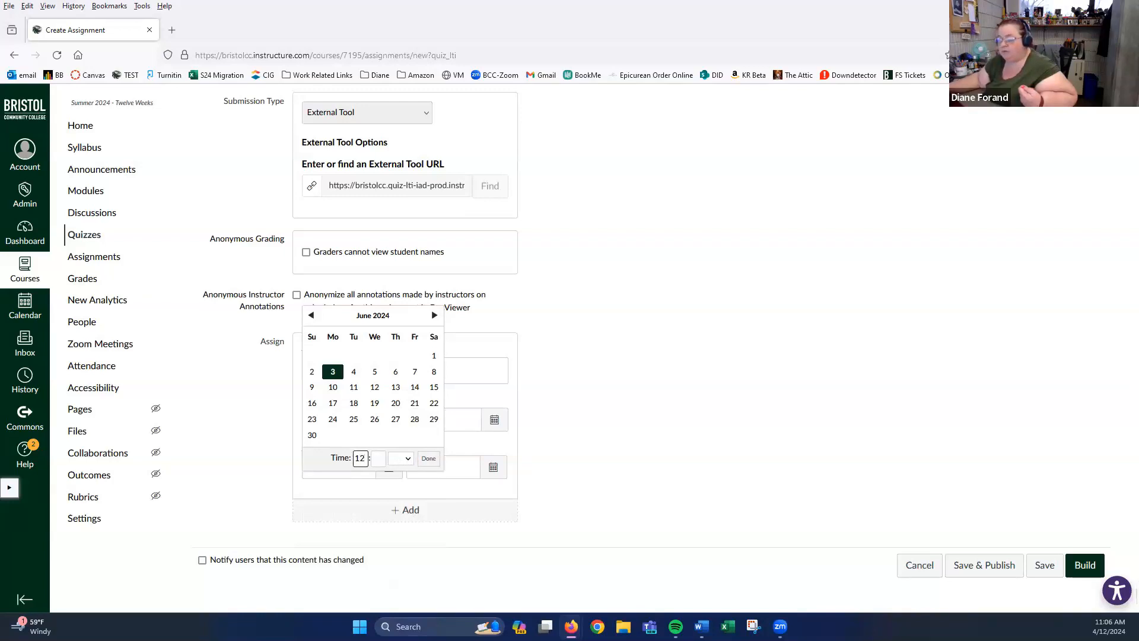
left_click(375, 461)
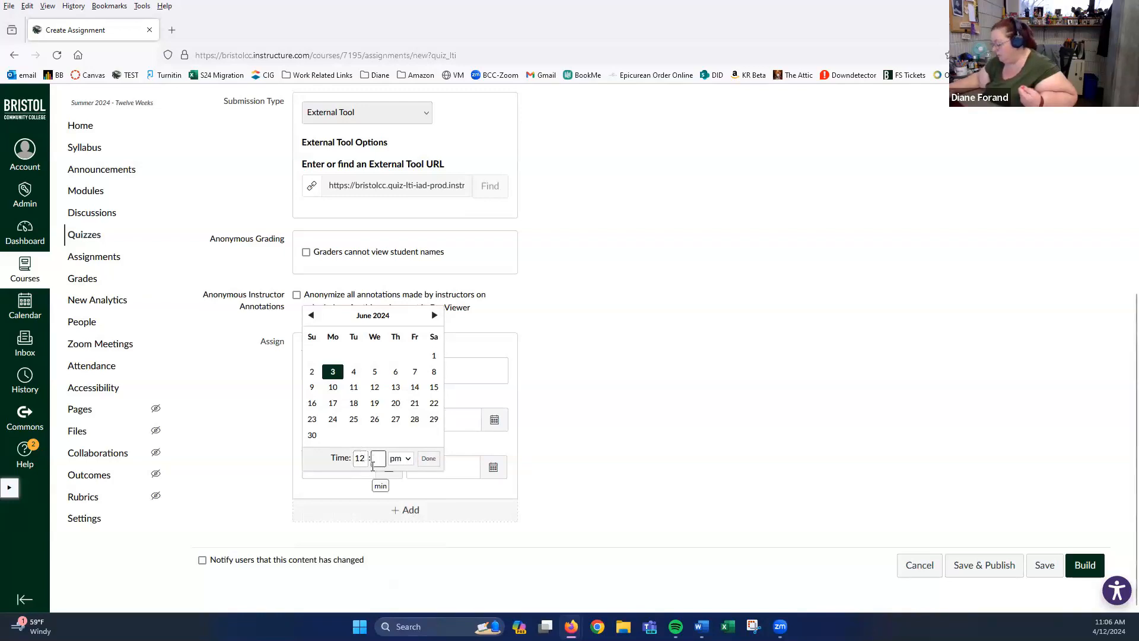
type("00")
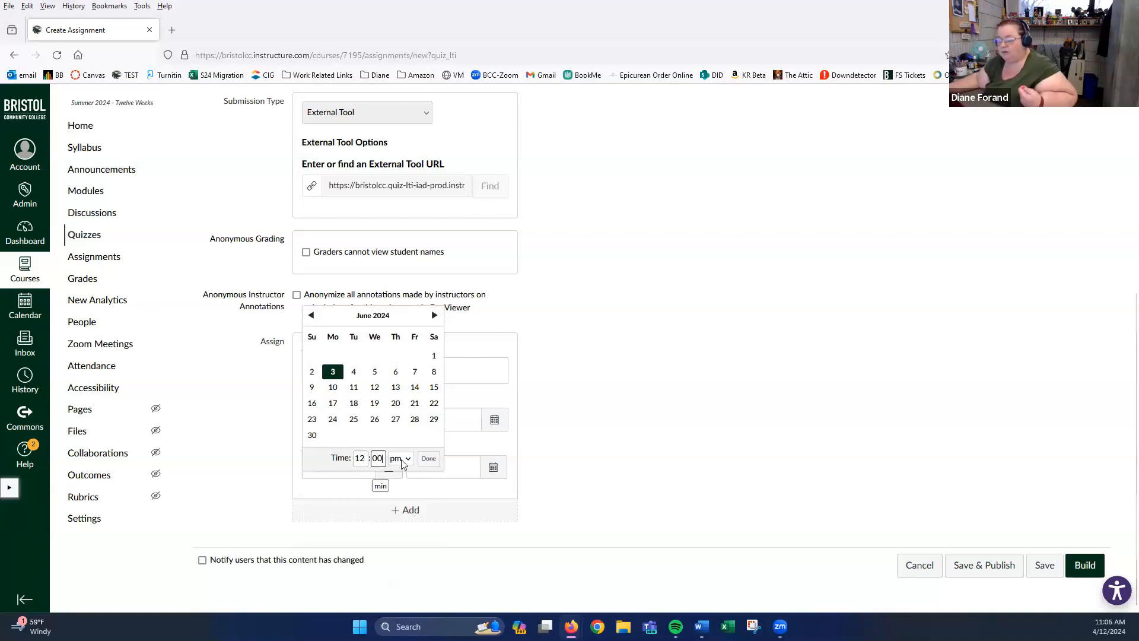
left_click(404, 458)
left_click(413, 492)
left_click(428, 459)
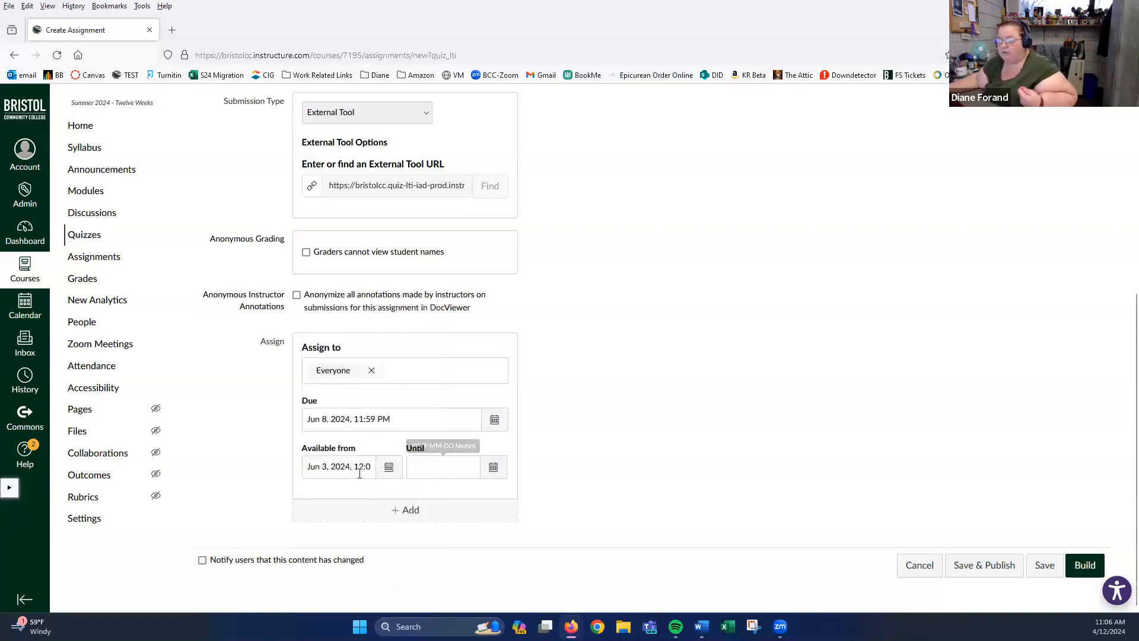
- Set the available-until date to July 14, 2024 and save the quiz
left_click(493, 469)
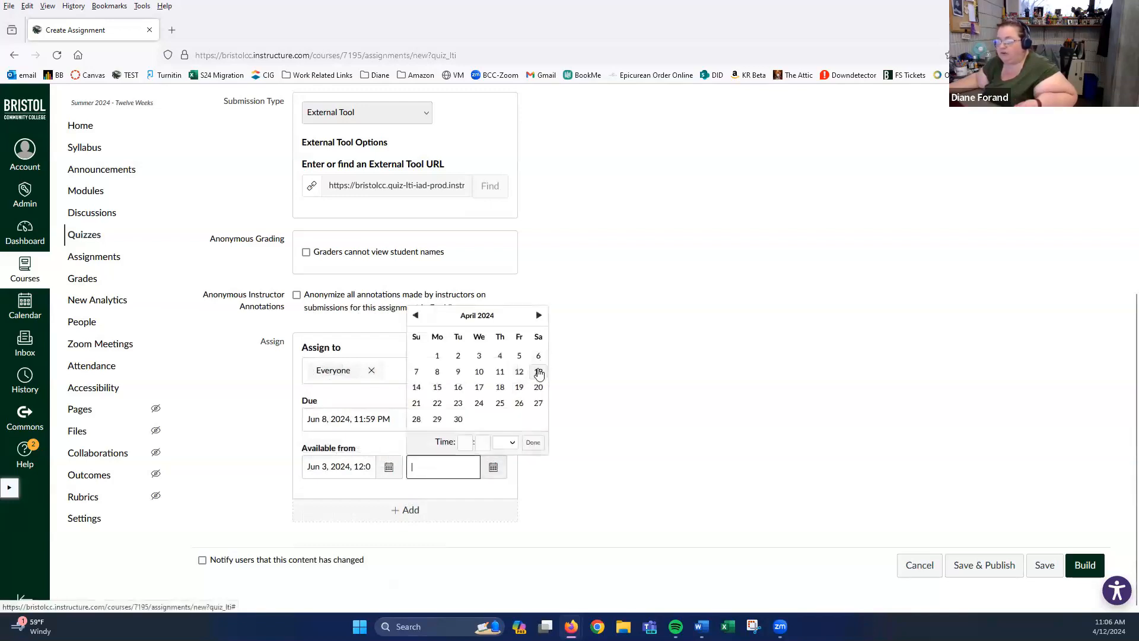
left_click(417, 389)
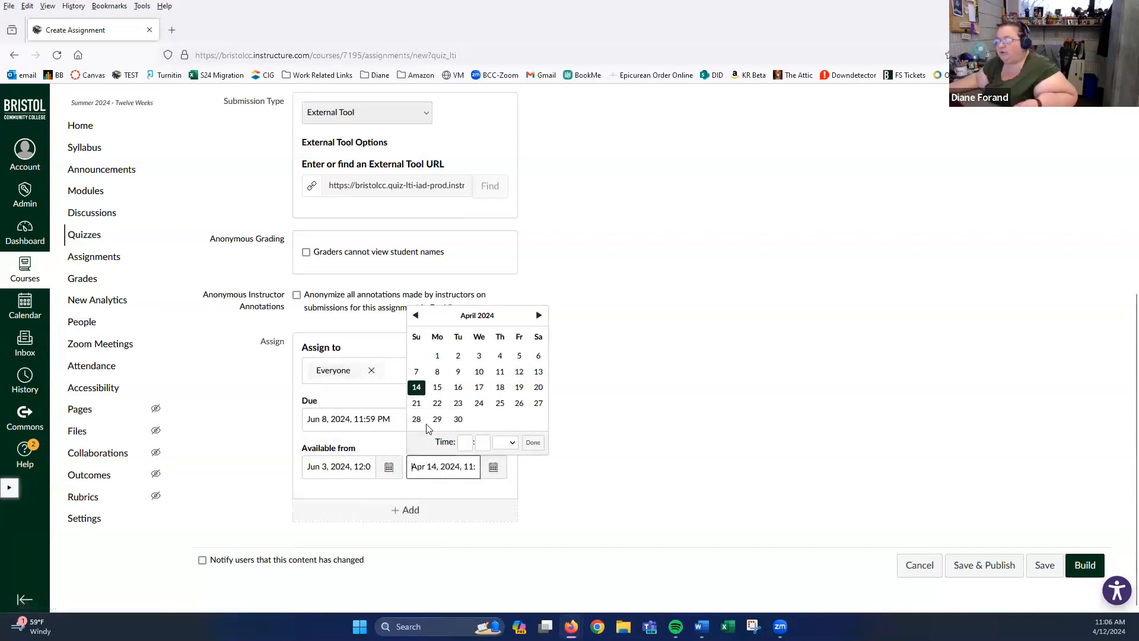
left_click(538, 316)
left_click(539, 315)
left_click(539, 316)
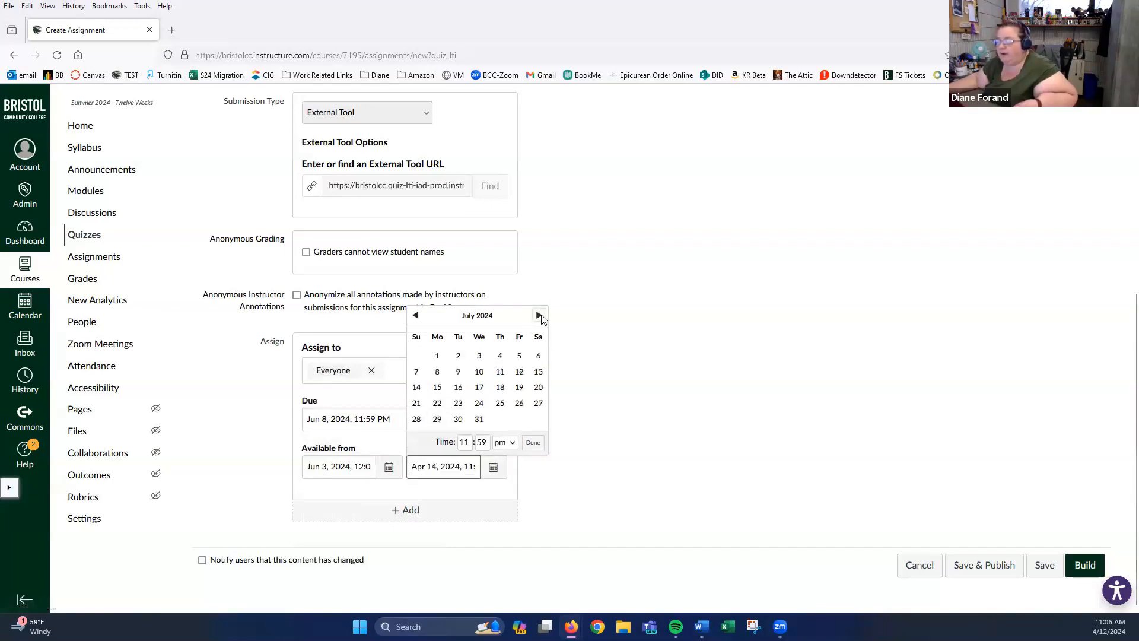
left_click(416, 389)
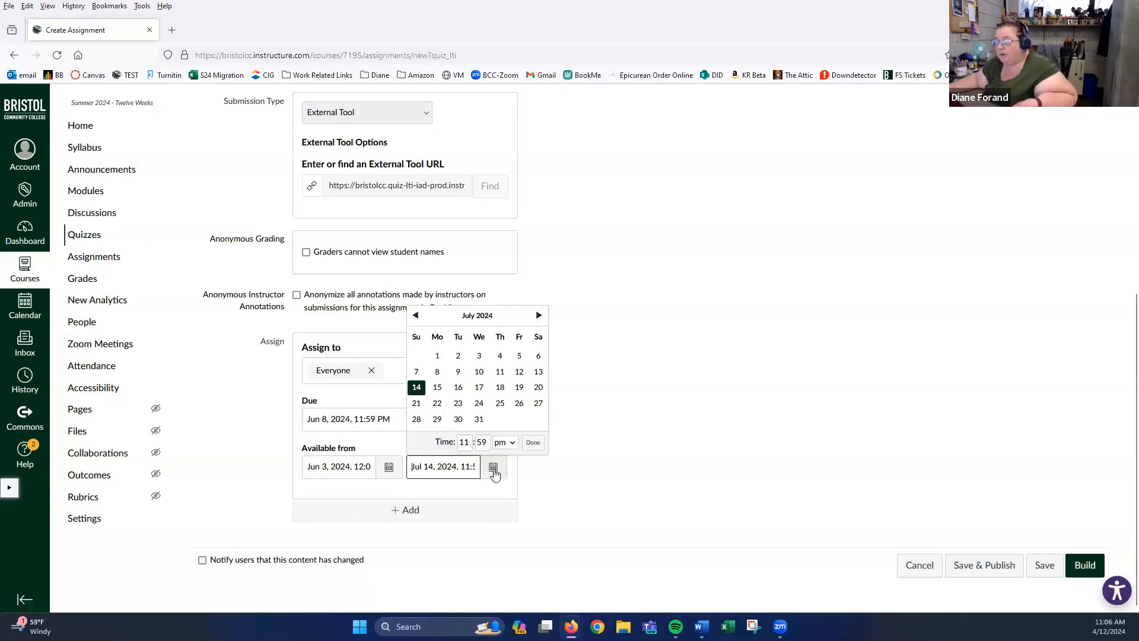
left_click(534, 444)
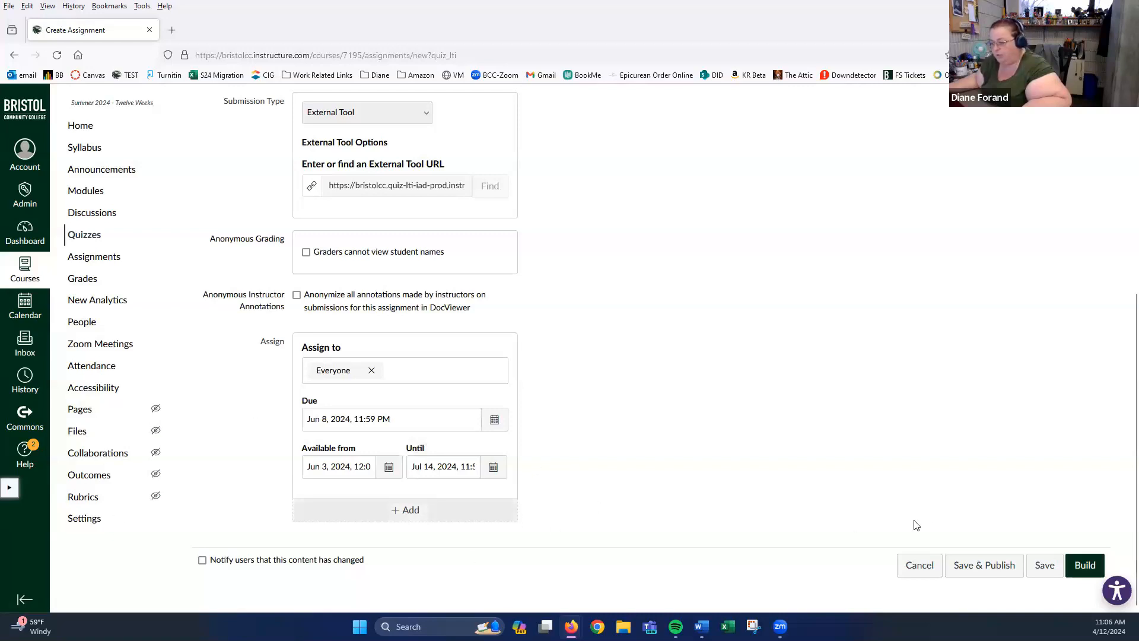
left_click(1044, 566)
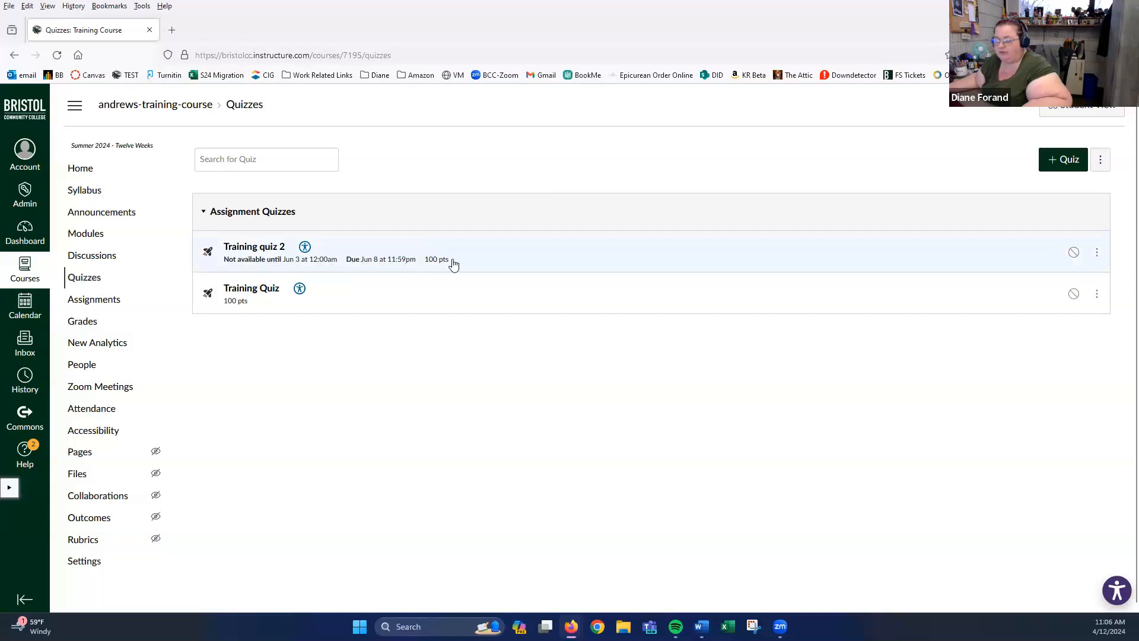
- Go from Training quiz 2's assignment settings to its Build page
left_click(258, 251)
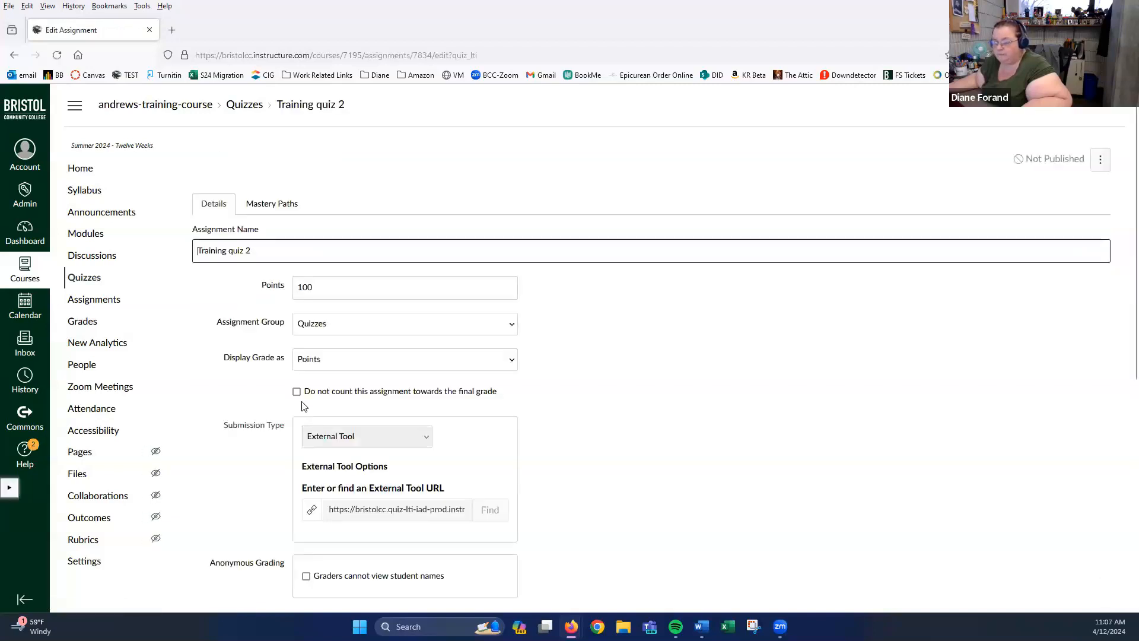
scroll(741, 343, "down", 6)
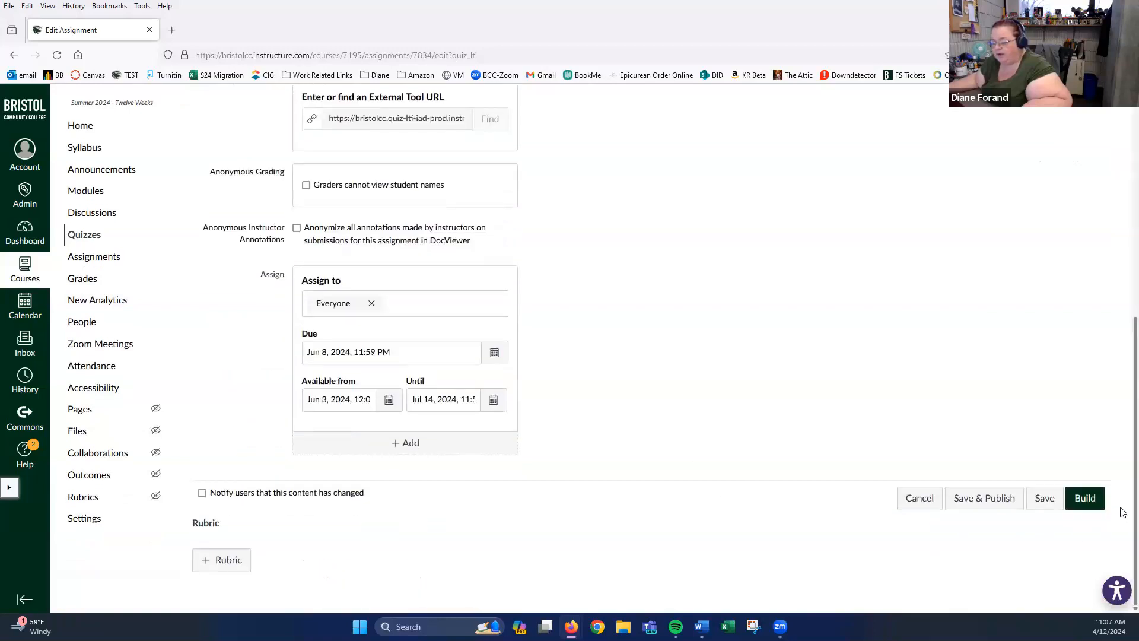
left_click(1085, 499)
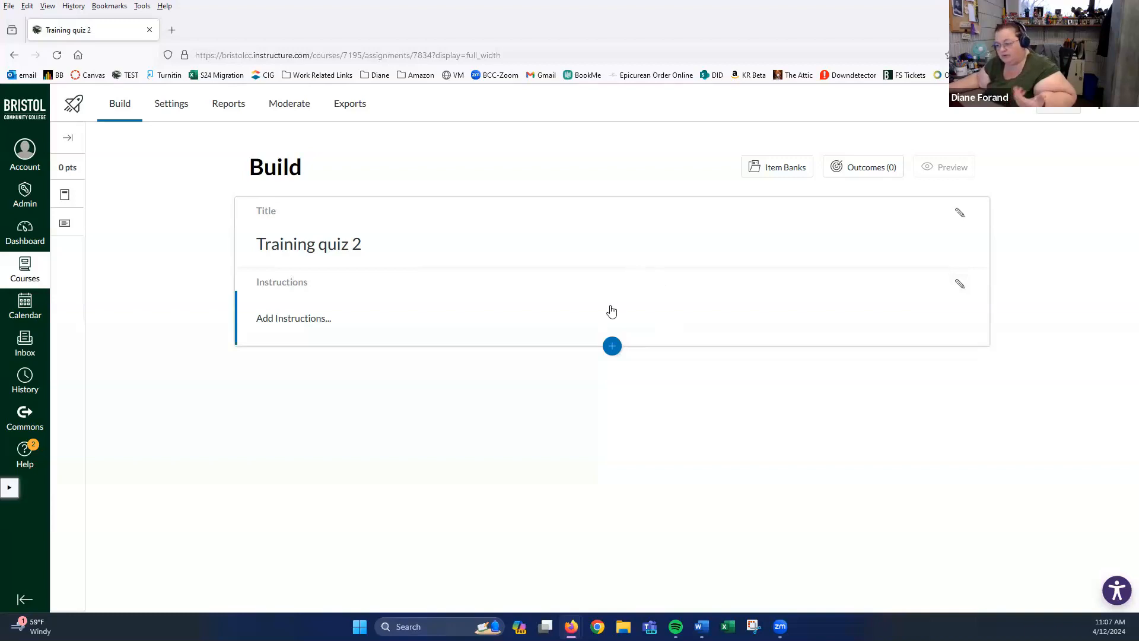
- Show the course's item banks in the Insert Content panel
left_click(612, 348)
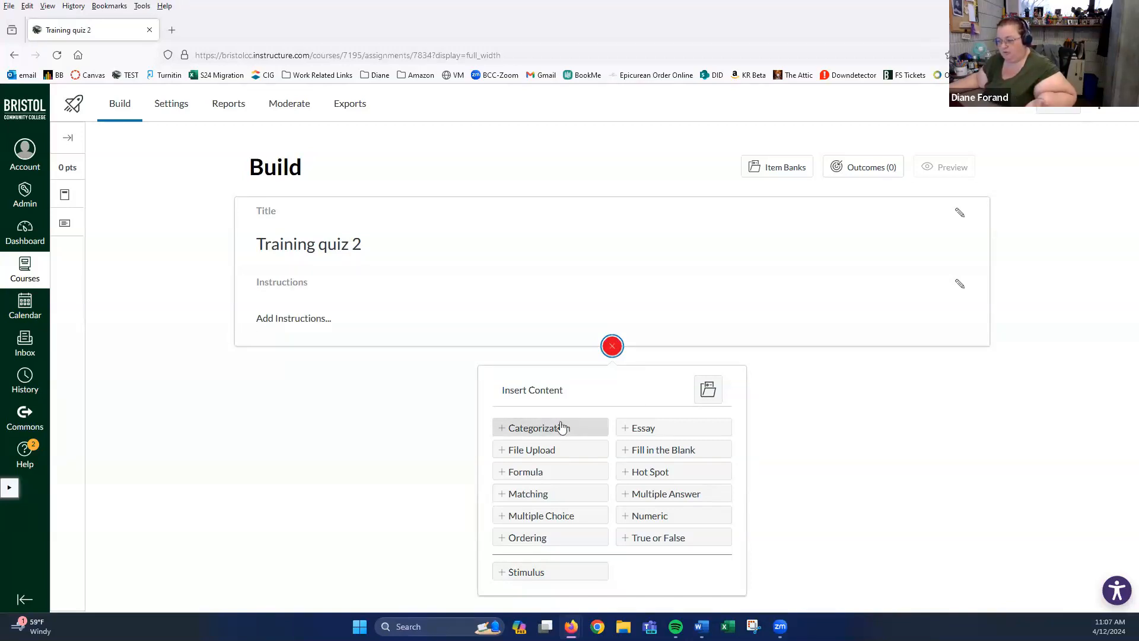
left_click(710, 389)
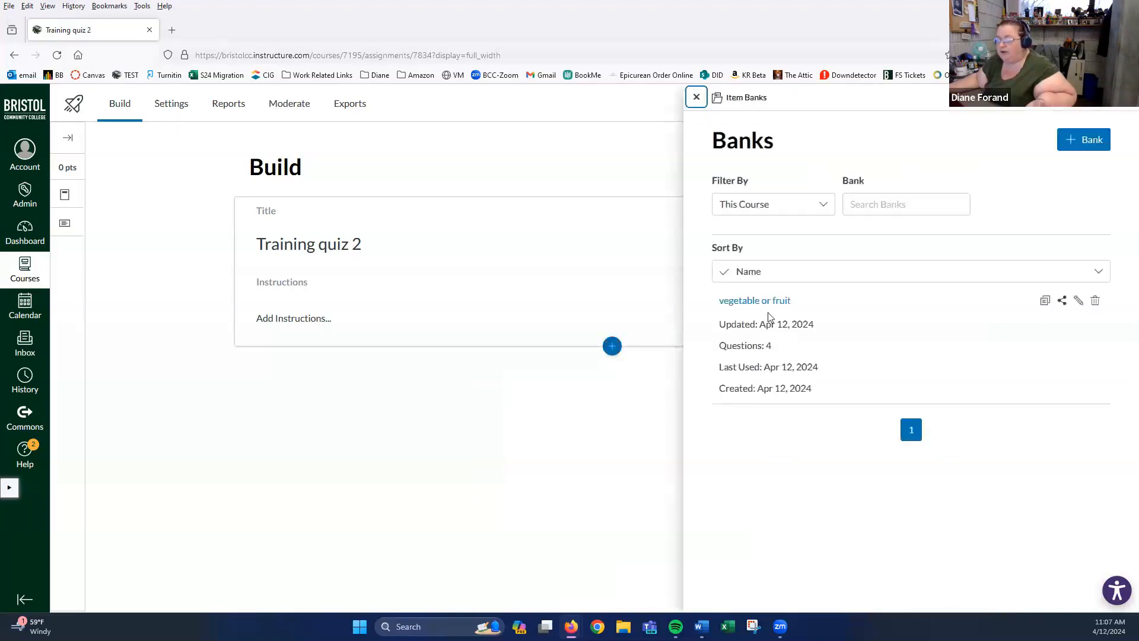
- Add the 'vegetable or fruit' bank's Categorization question to the quiz as question 1
left_click(731, 302)
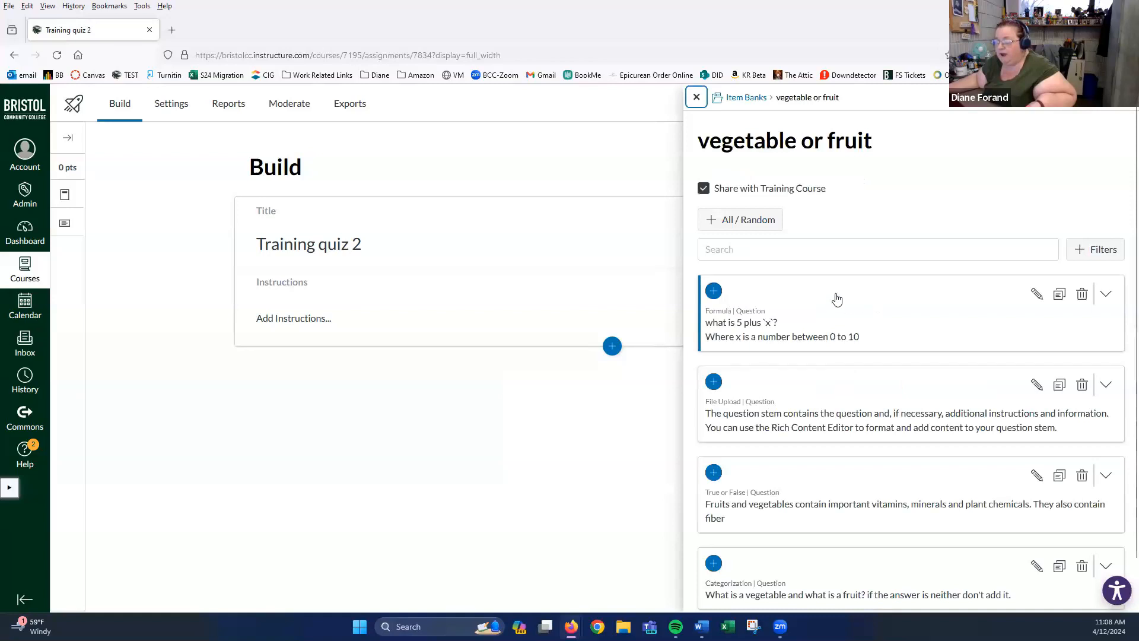
scroll(798, 295, "down", 2)
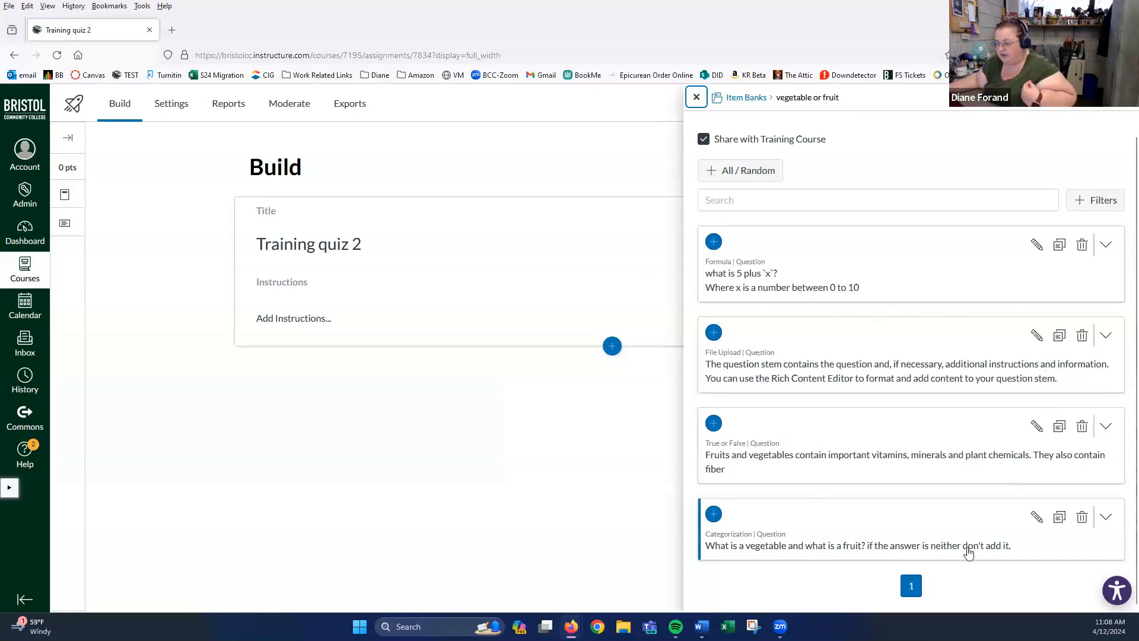
left_click(1106, 520)
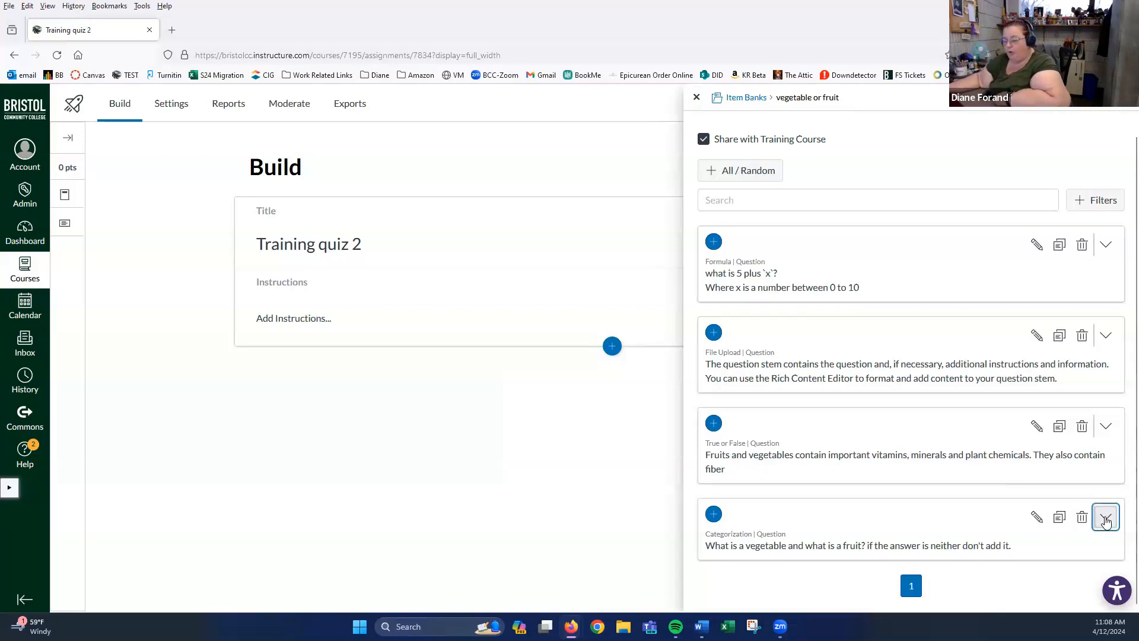
scroll(881, 418, "down", 3)
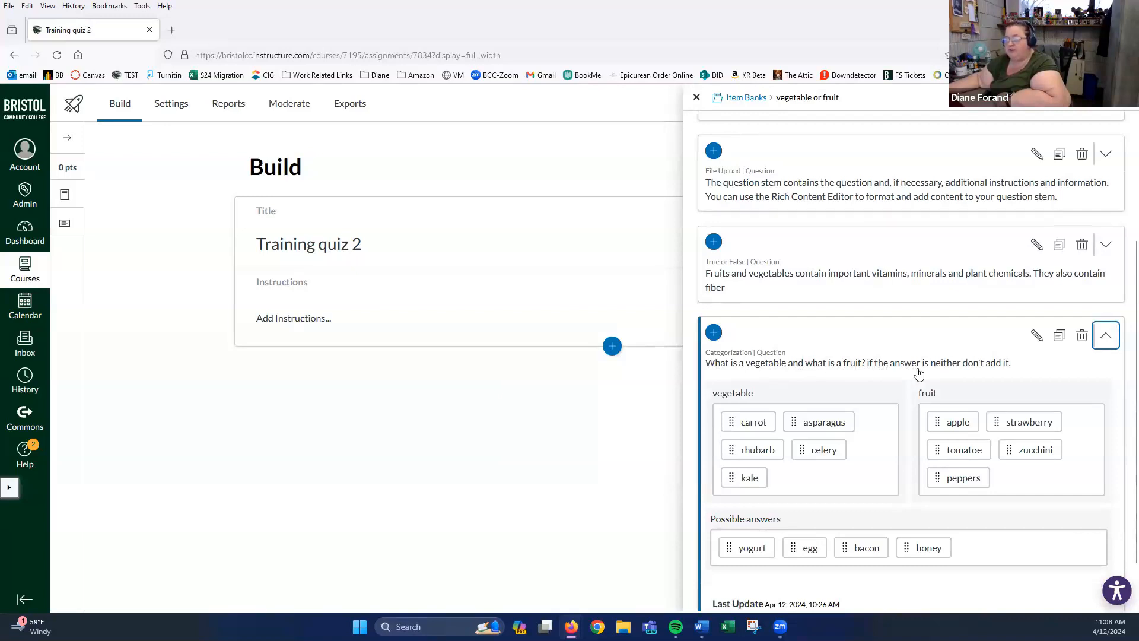
scroll(822, 349, "down", 2)
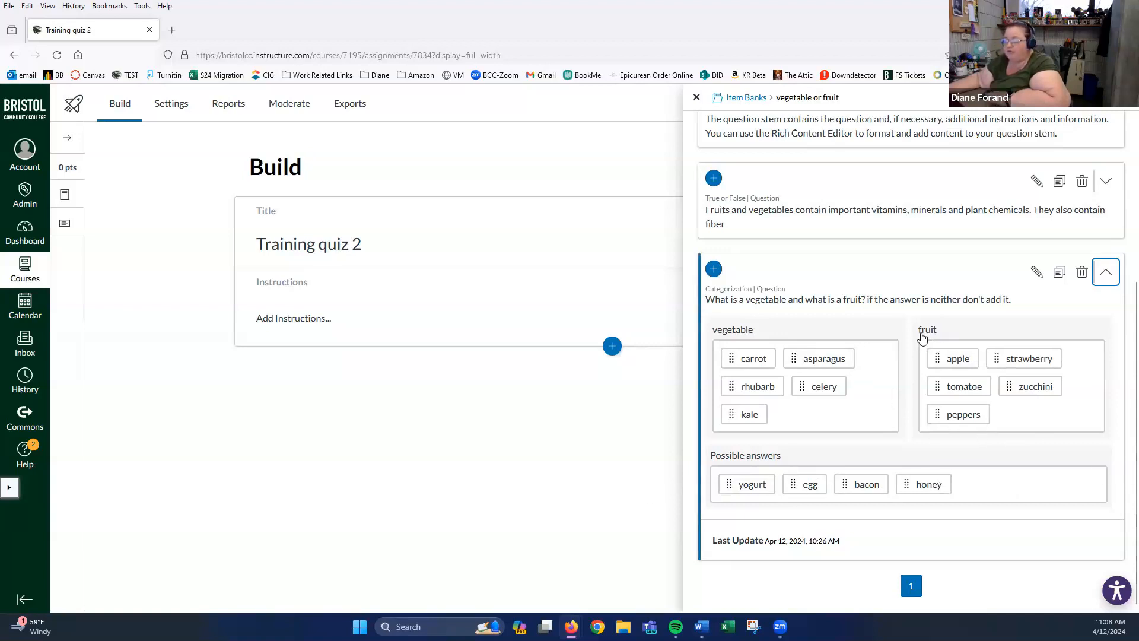
left_click(714, 270)
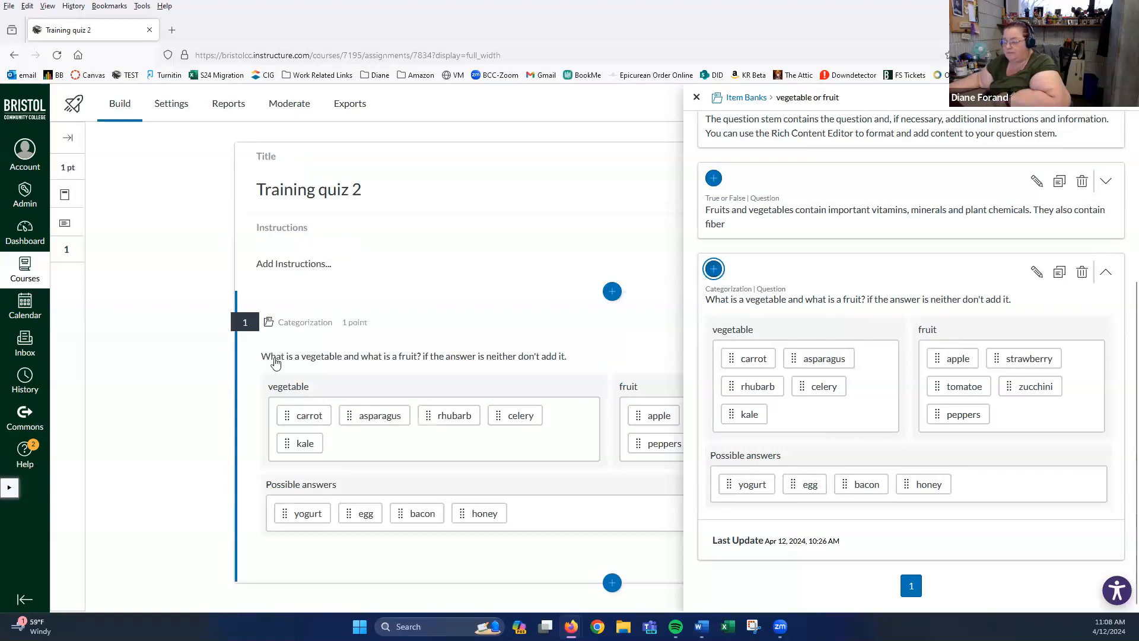
scroll(586, 204, "up", 2)
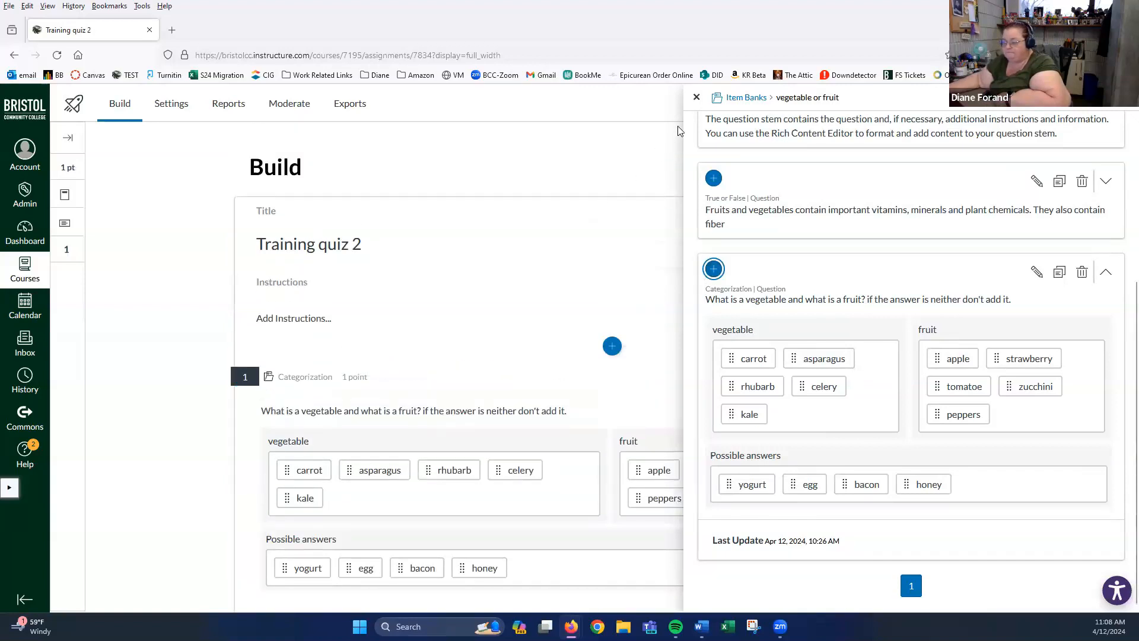
left_click(697, 100)
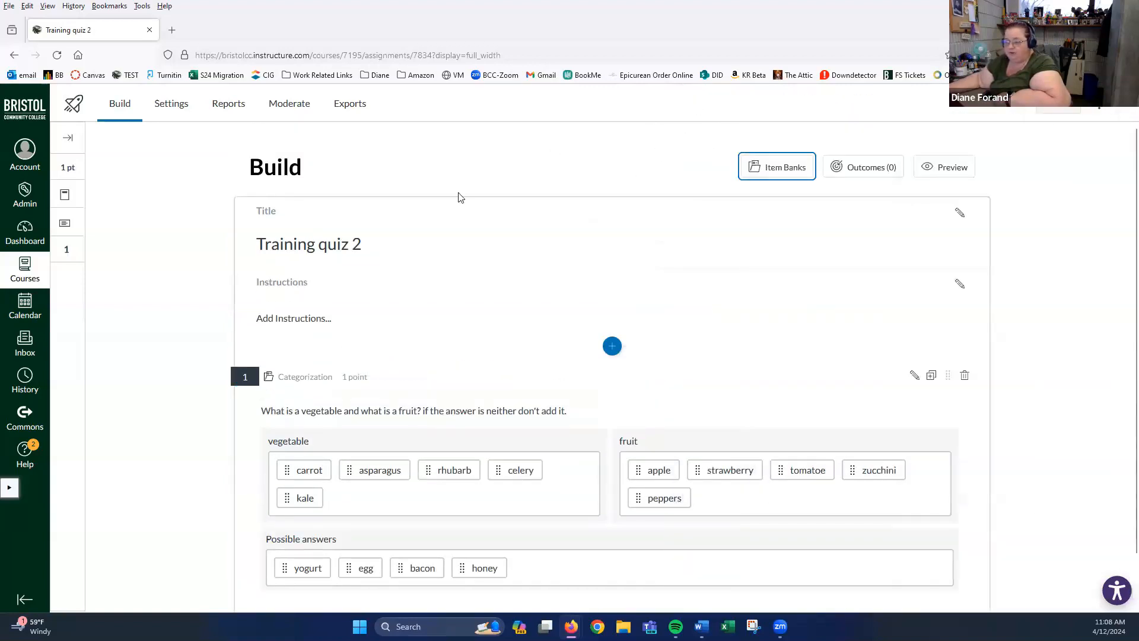
scroll(361, 254, "down", 2)
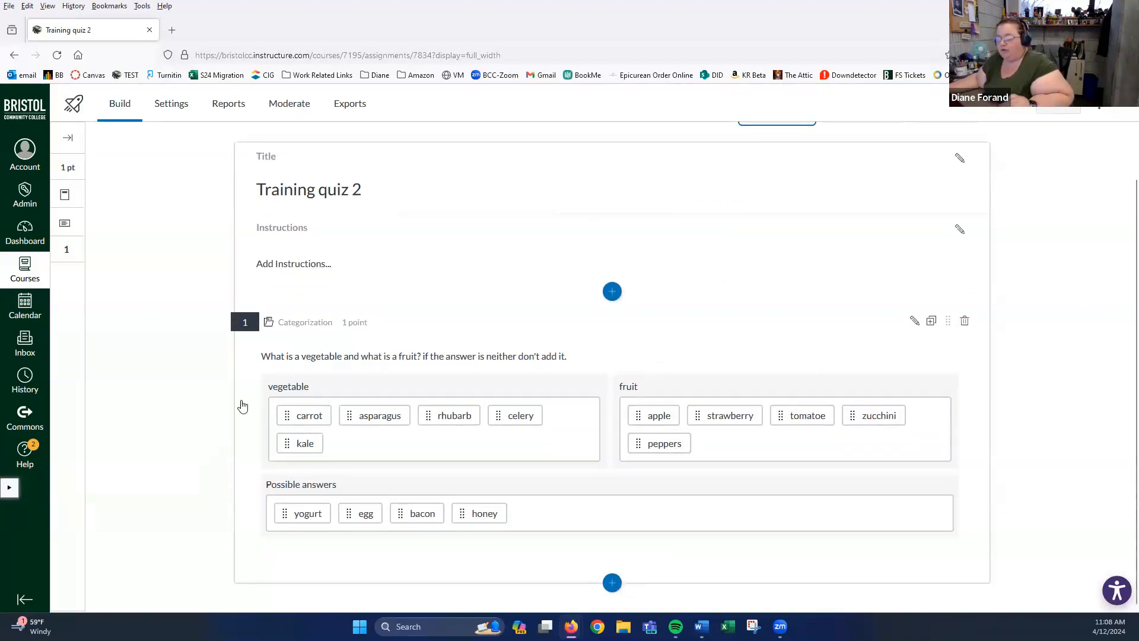
left_click(612, 583)
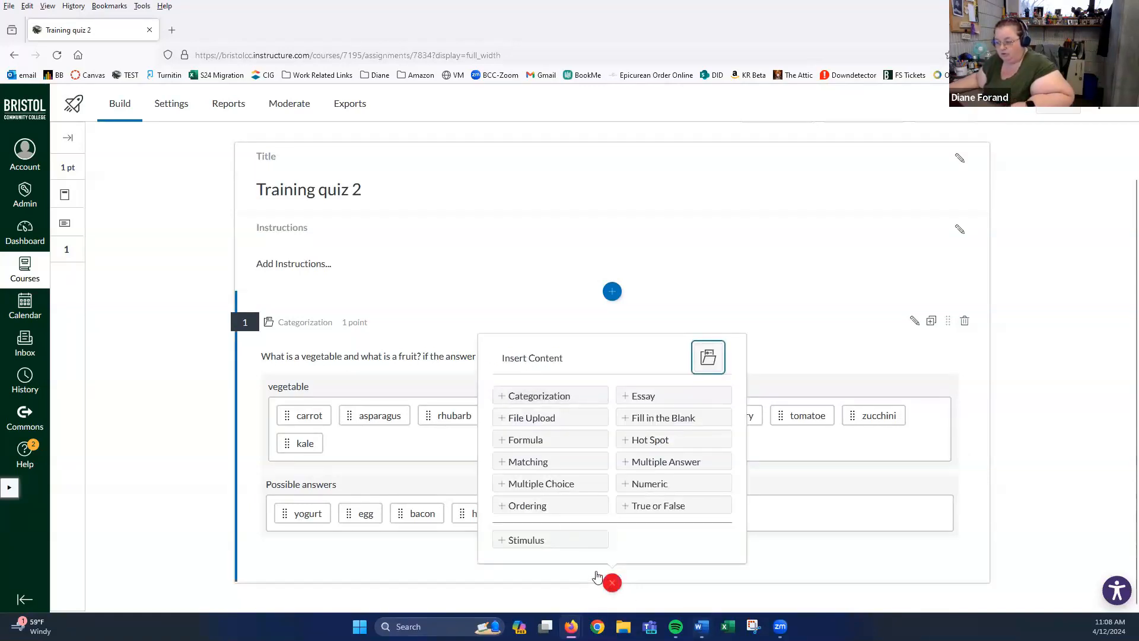
- Insert a blank Categorization question 2 and bring up its title and stem editor
left_click(522, 399)
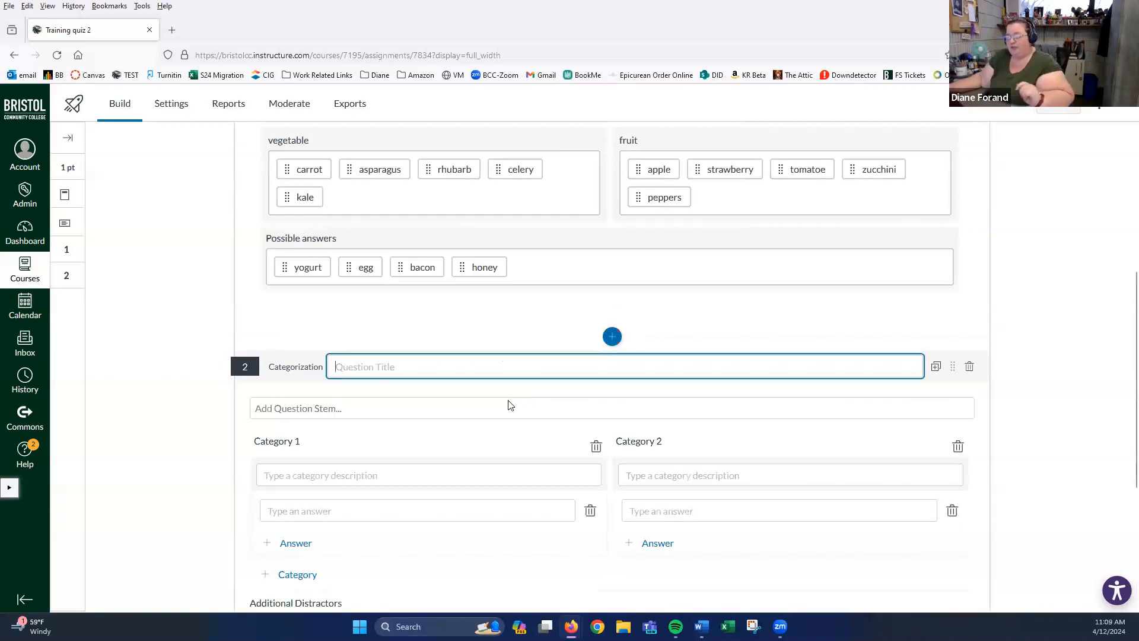
left_click(369, 369)
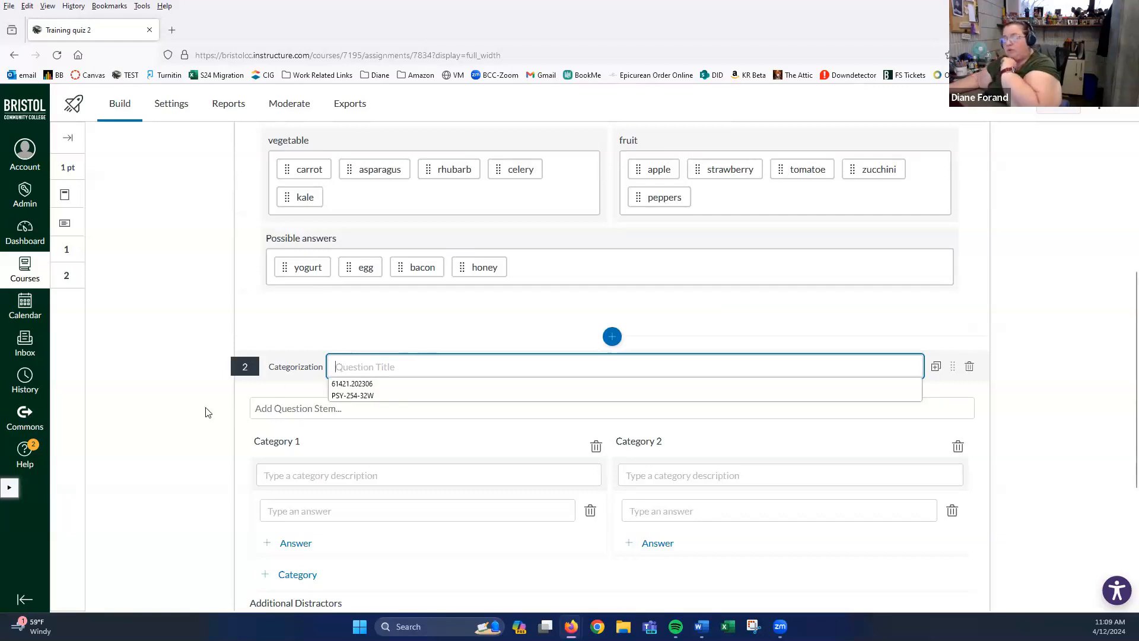
left_click(275, 407)
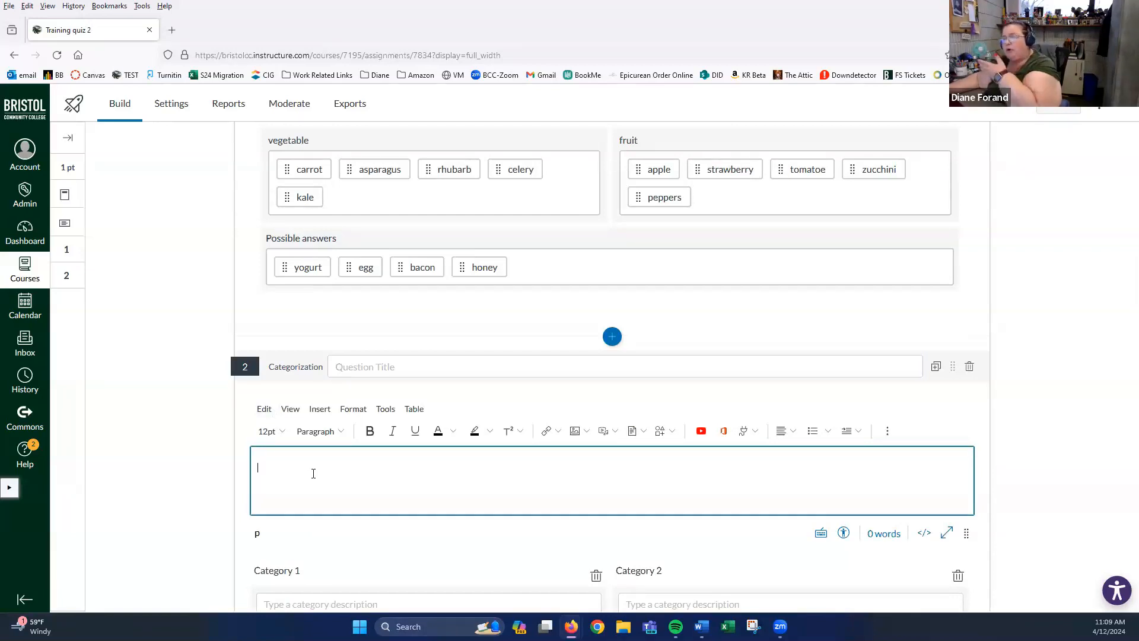
scroll(402, 298, "up", 4)
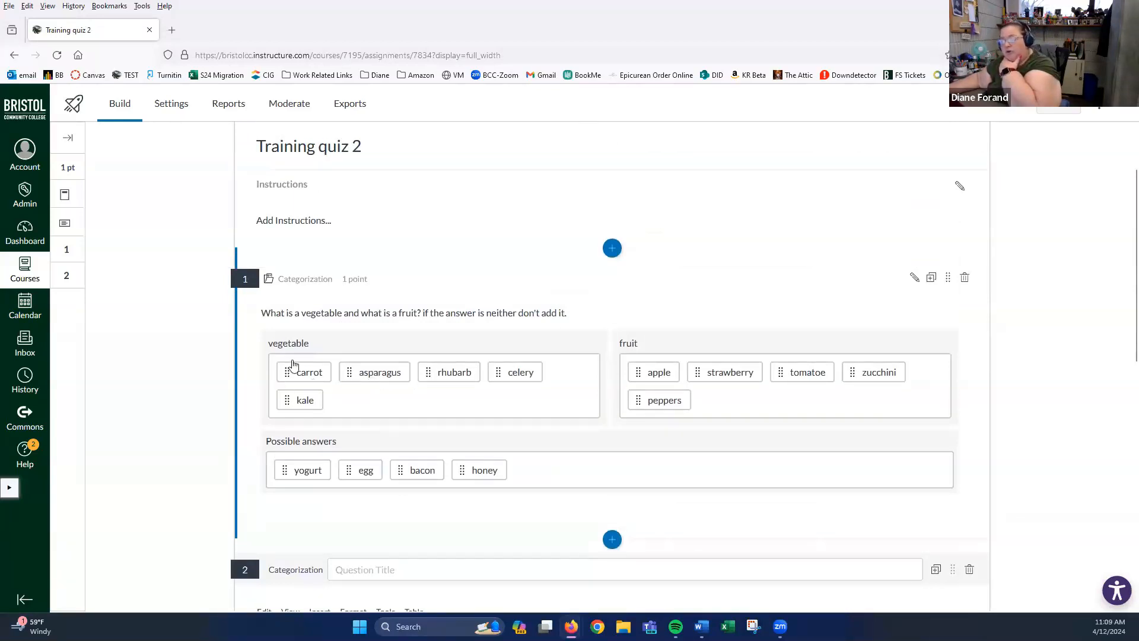
scroll(343, 444, "down", 5)
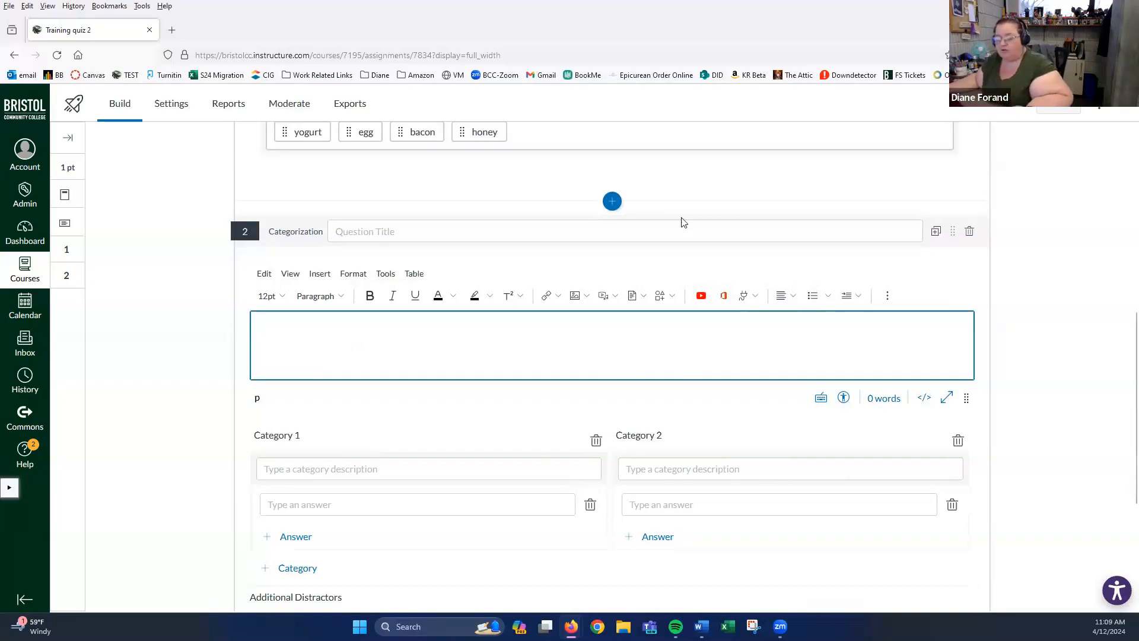
scroll(440, 348, "down", 1)
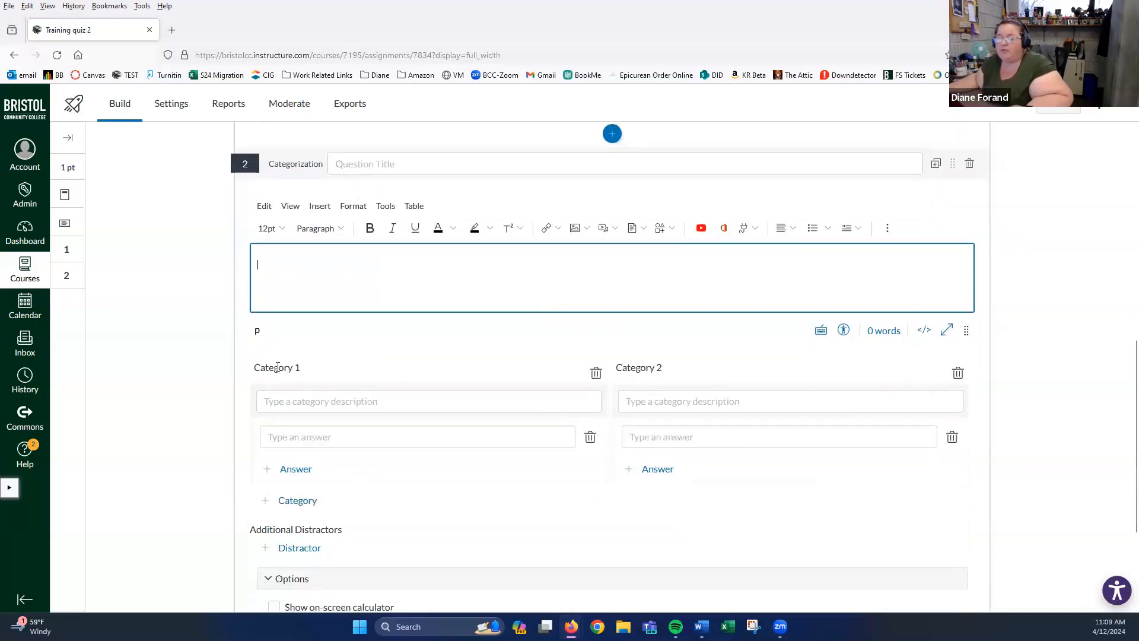
- Look over question 2's Category 1 and 2 descriptions and its outcome alignment section
left_click(281, 402)
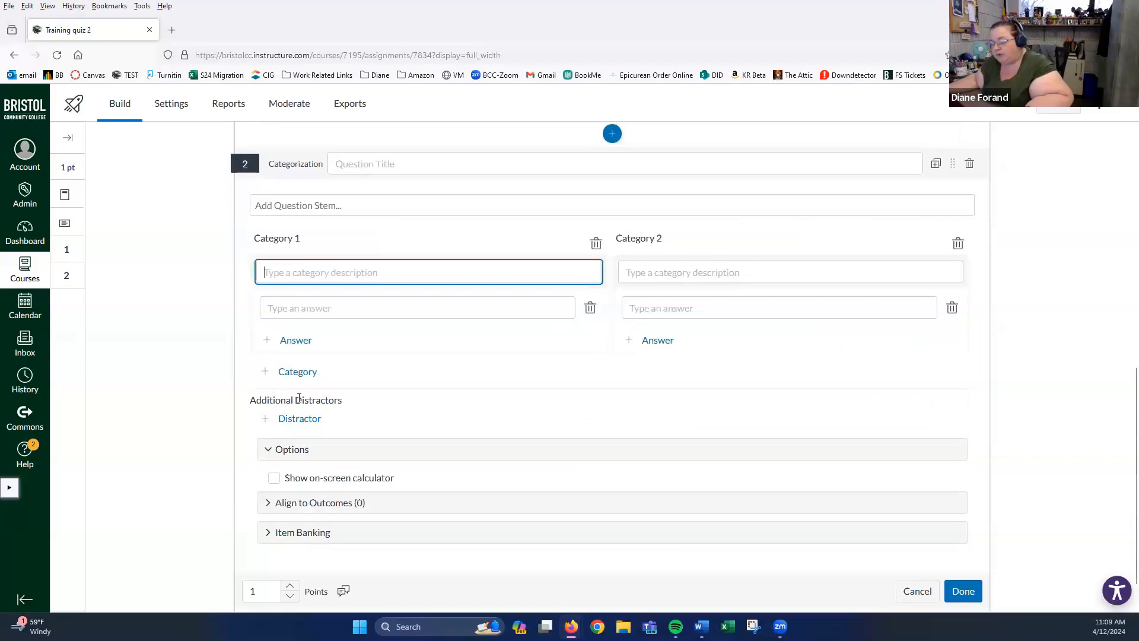
left_click(696, 270)
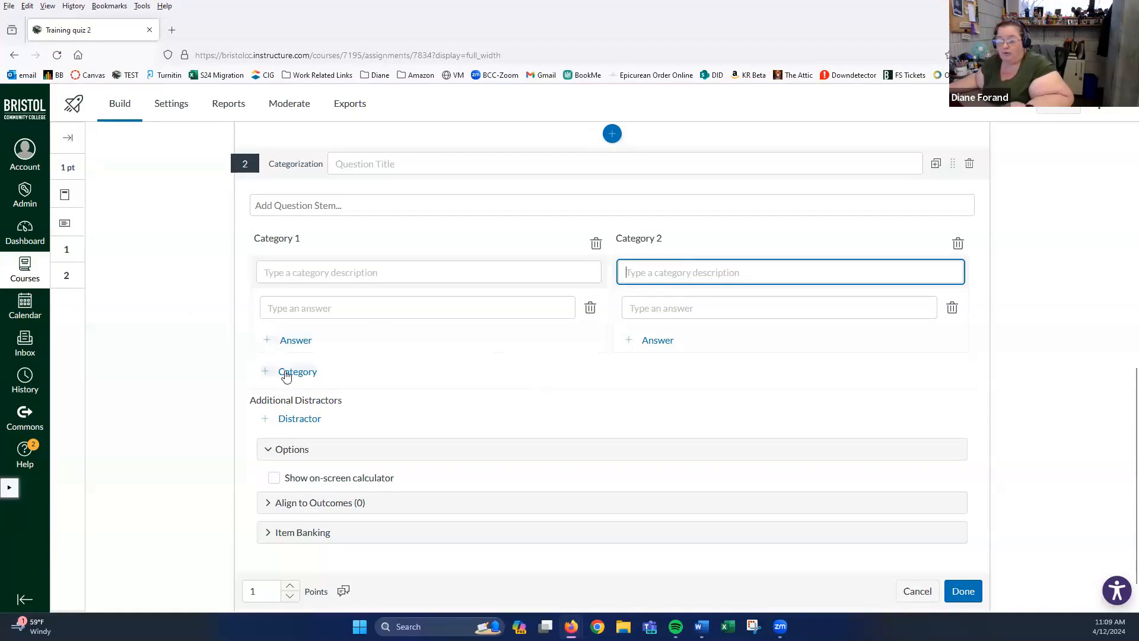
left_click(300, 271)
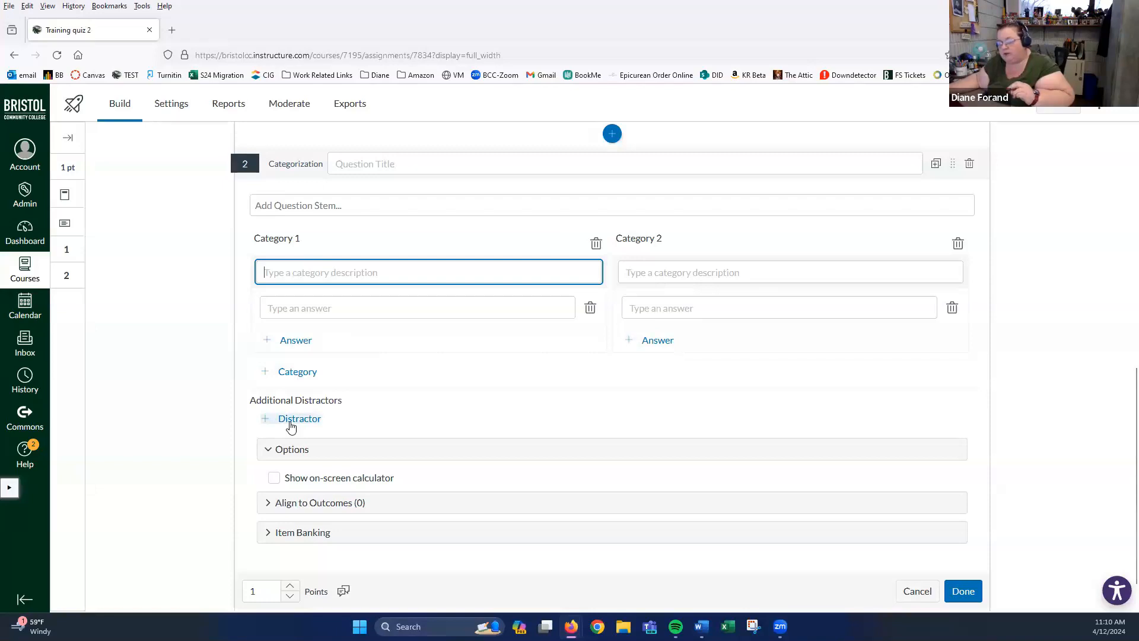
scroll(378, 377, "up", 5)
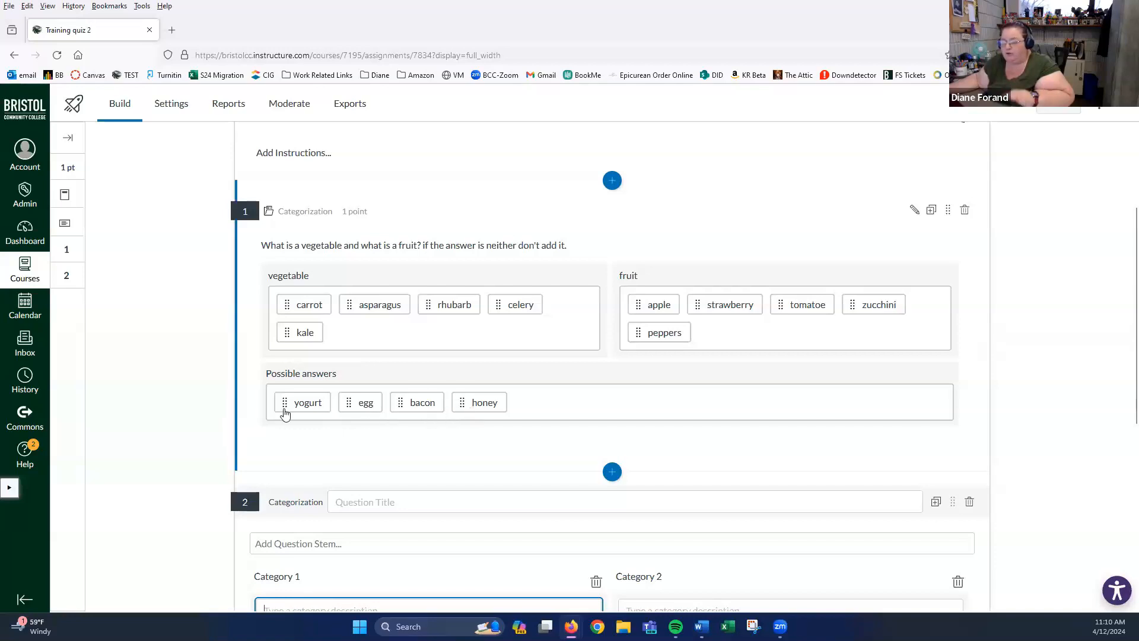
scroll(285, 412, "down", 3)
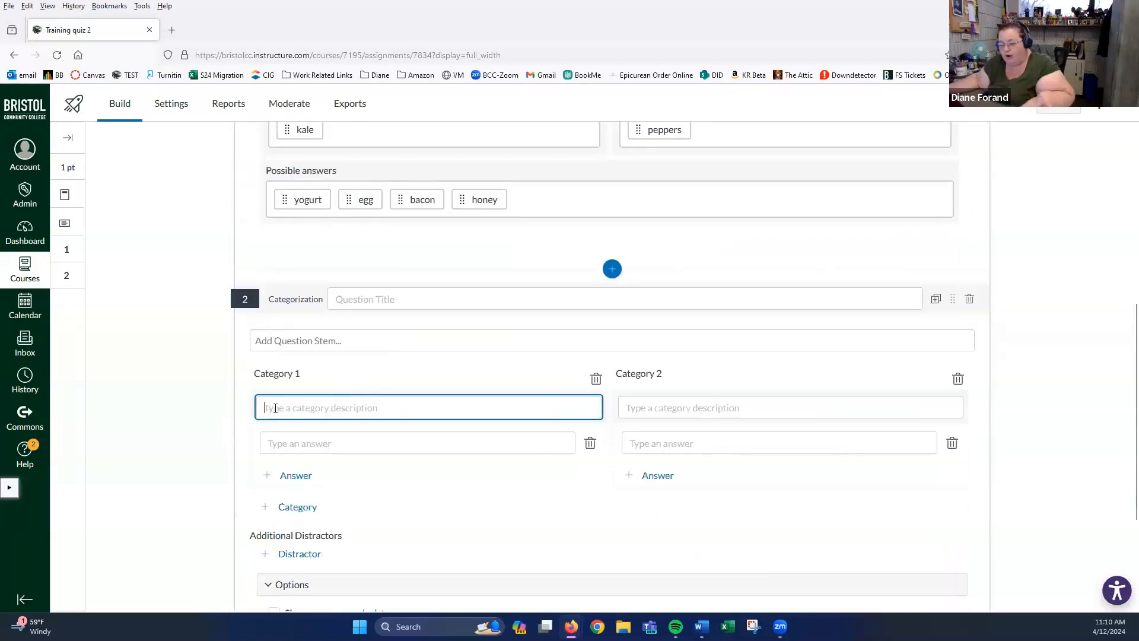
scroll(253, 399, "down", 2)
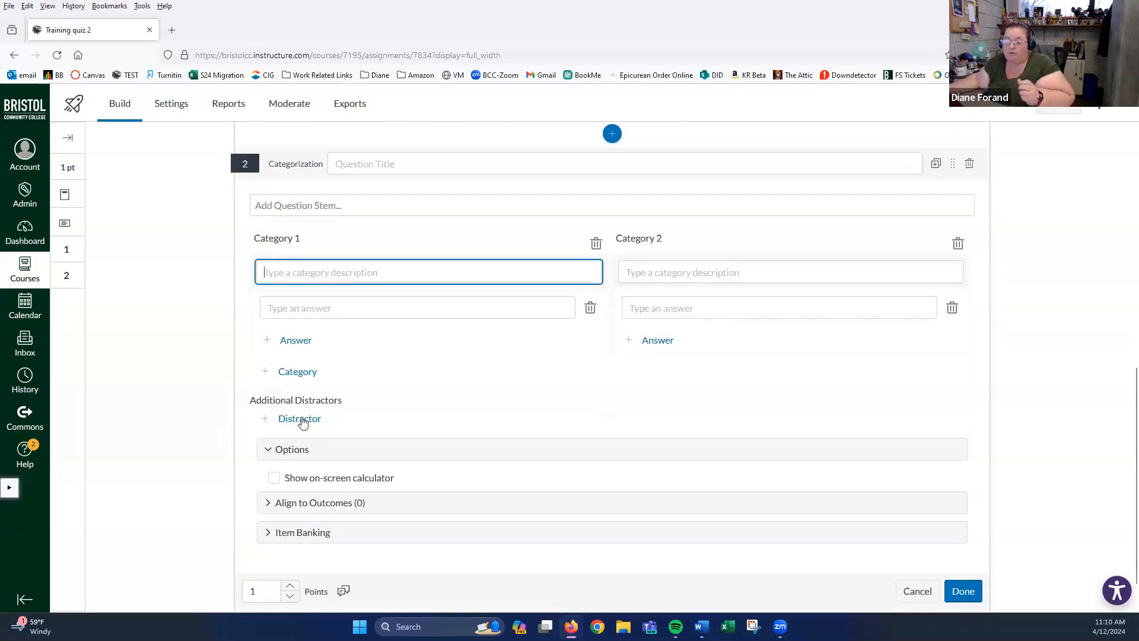
scroll(221, 411, "down", 1)
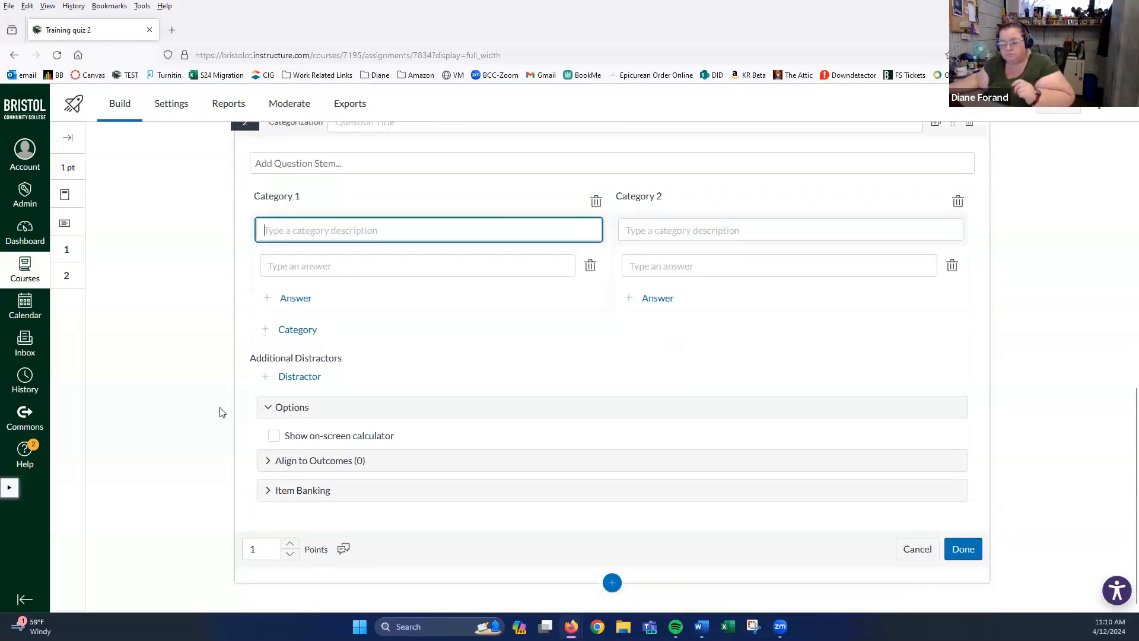
left_click(268, 462)
scroll(301, 456, "down", 2)
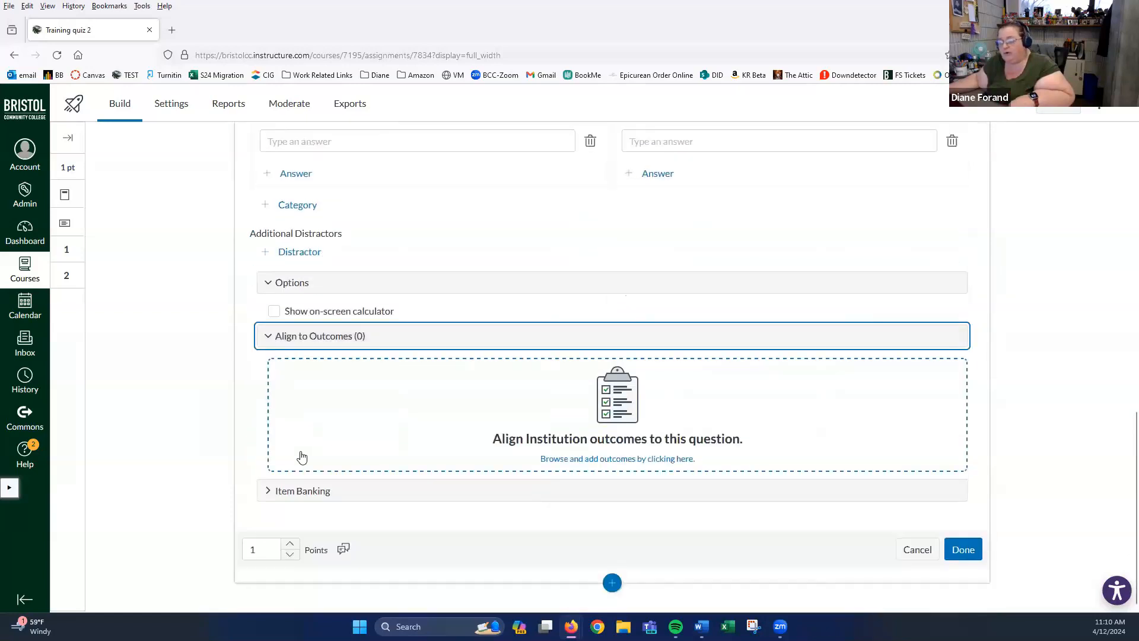
left_click(267, 337)
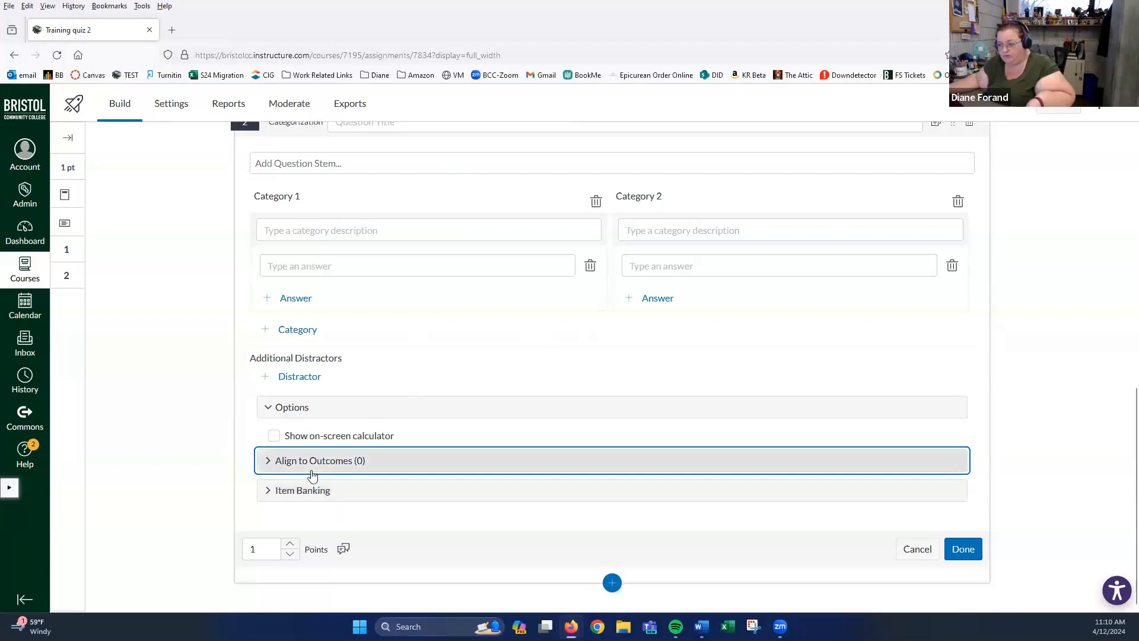
- Request deletion of the still-blank Categorization question 2
scroll(773, 371, "up", 1)
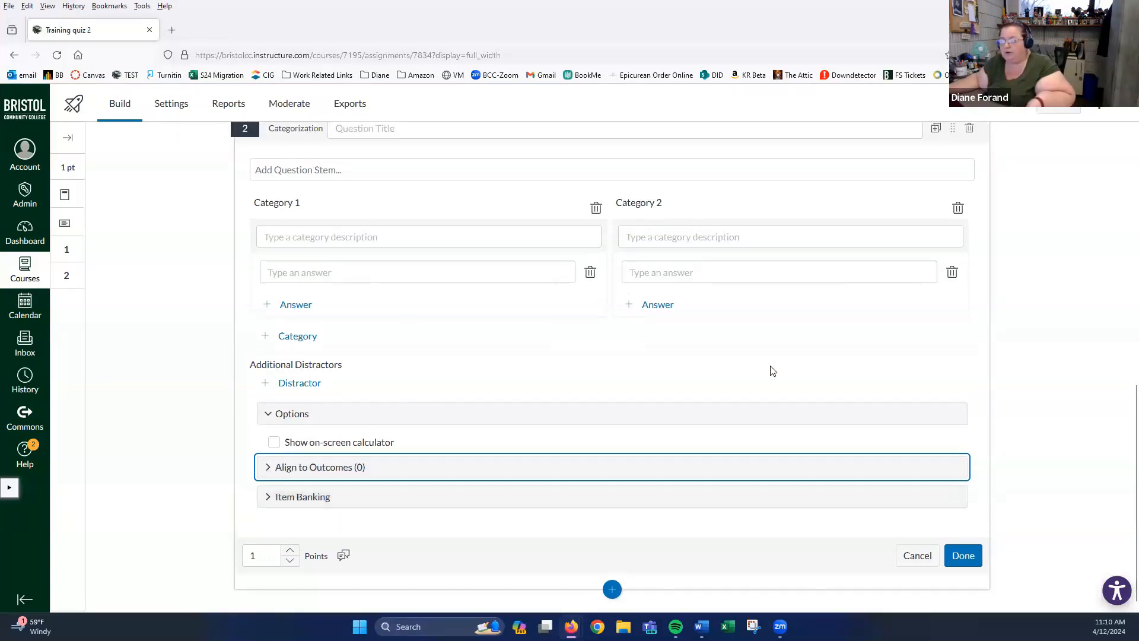
scroll(773, 371, "up", 3)
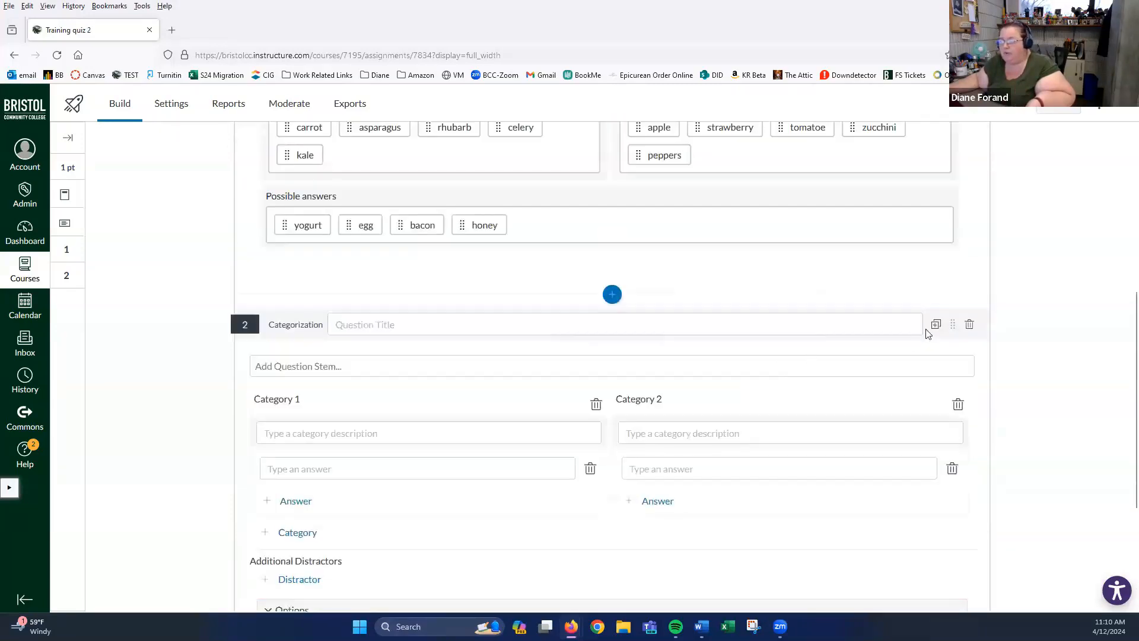
left_click(970, 327)
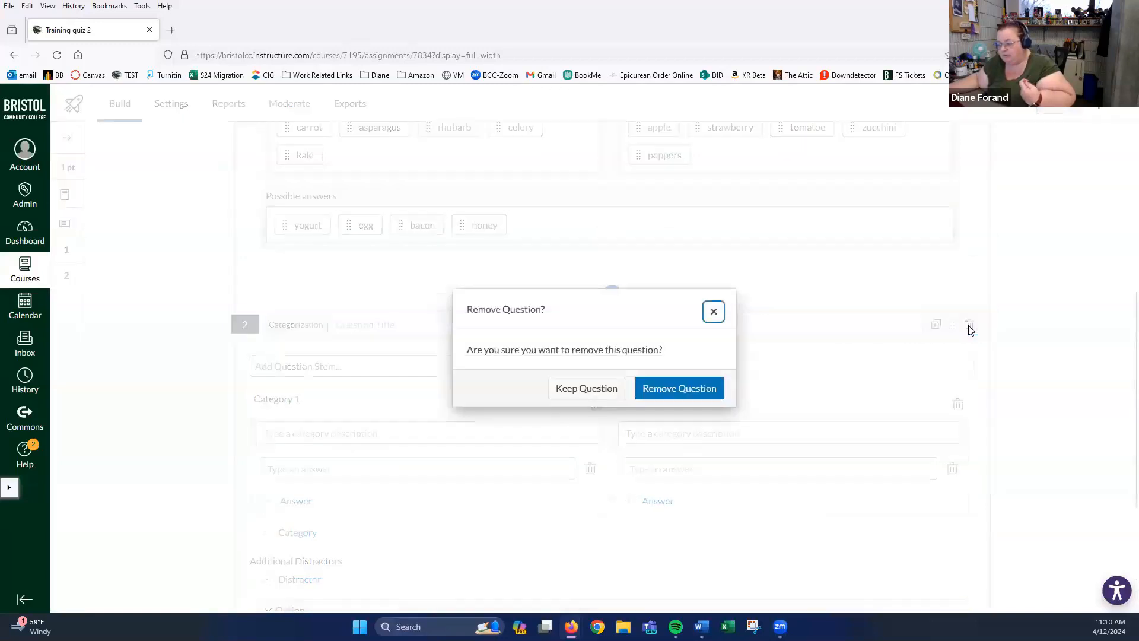
- Confirm removal of blank question 2 and show the Insert Content choices below question 1
left_click(670, 393)
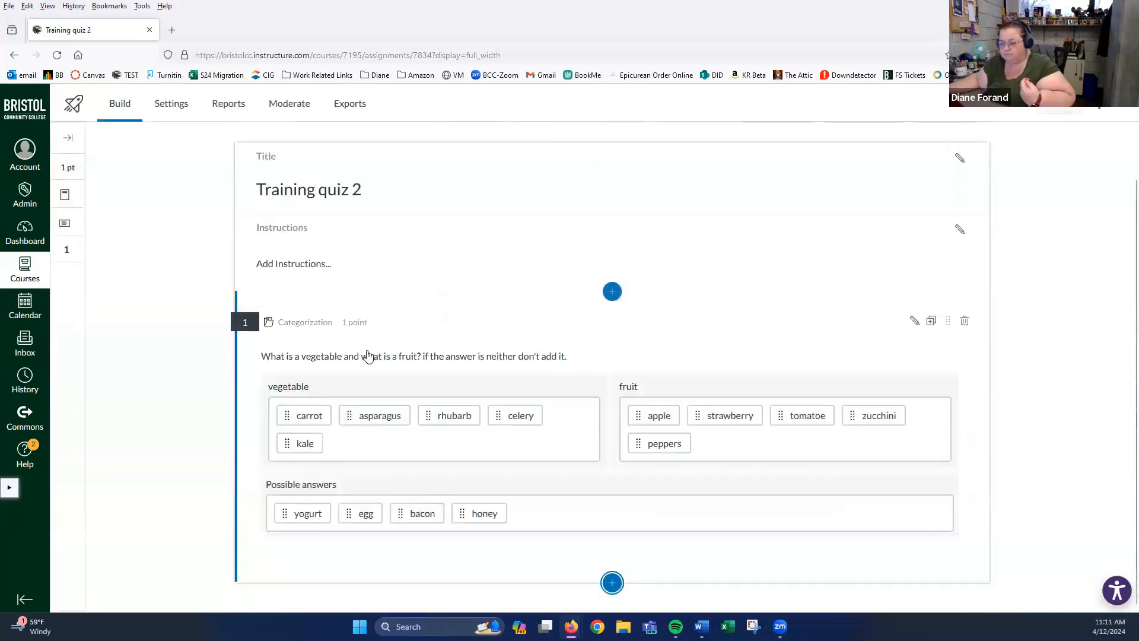
left_click(613, 584)
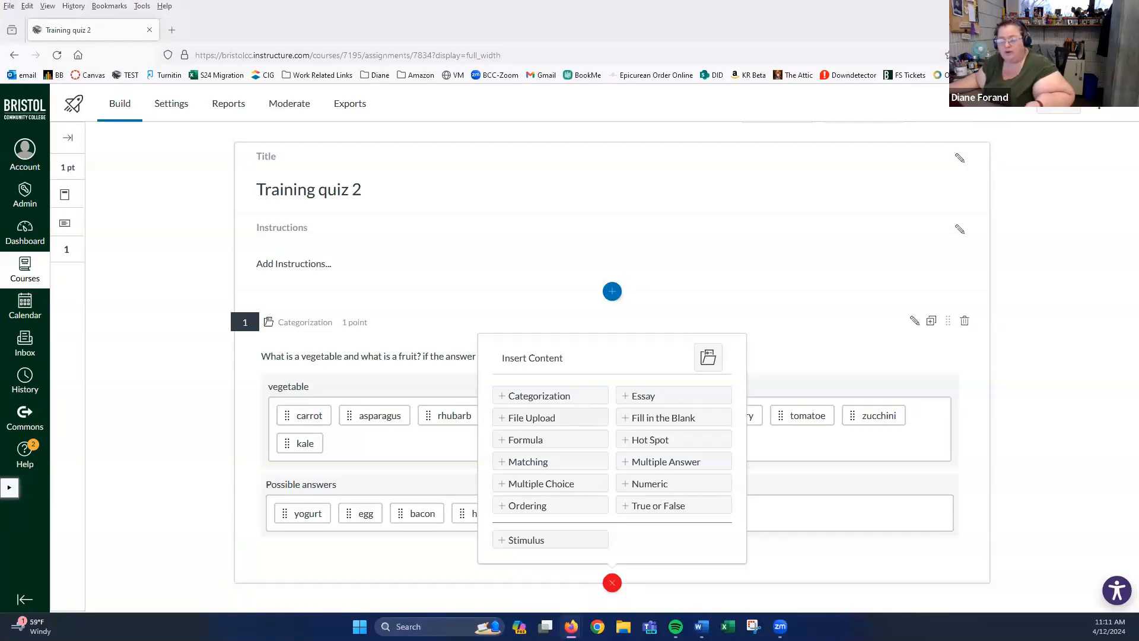
- Insert a File Upload question and type a first draft of its prompt
left_click(526, 419)
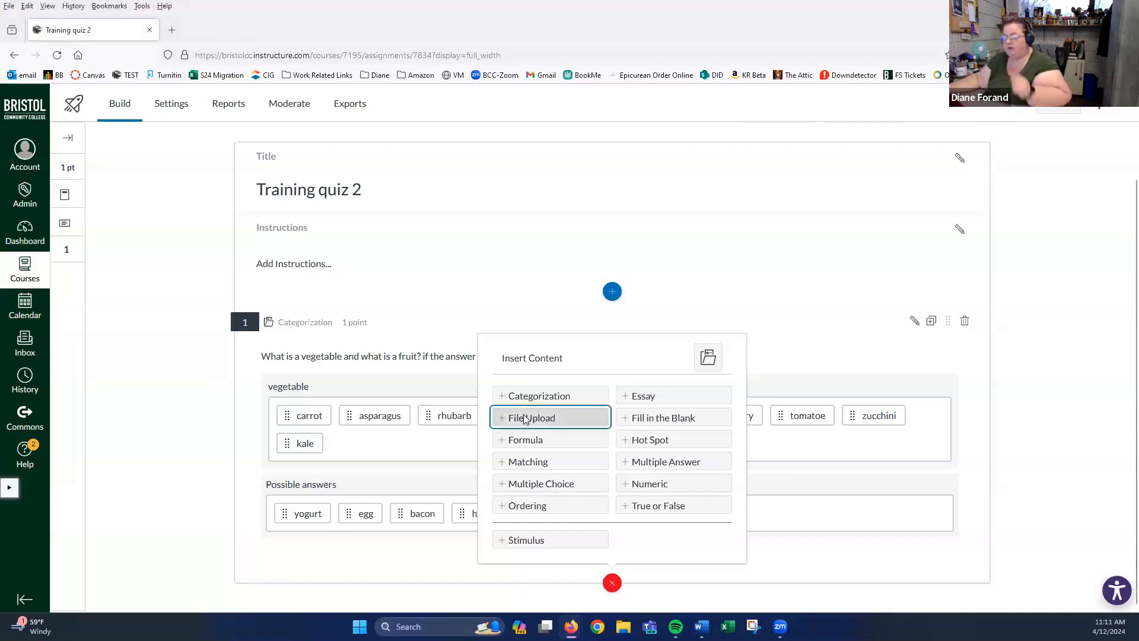
left_click(329, 409)
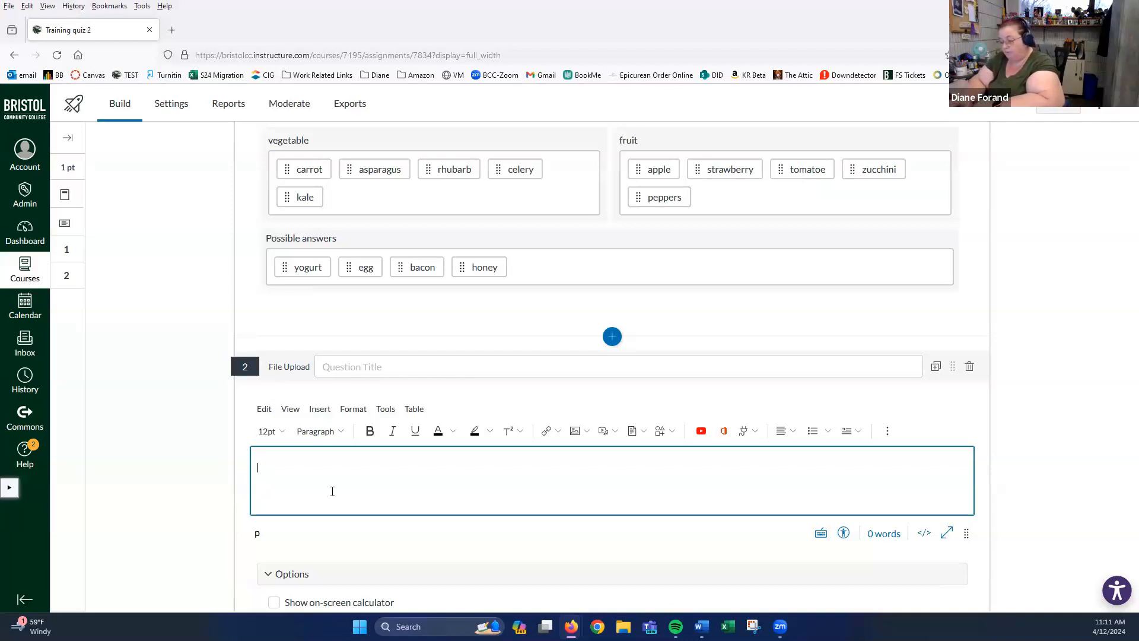
type("aseeub")
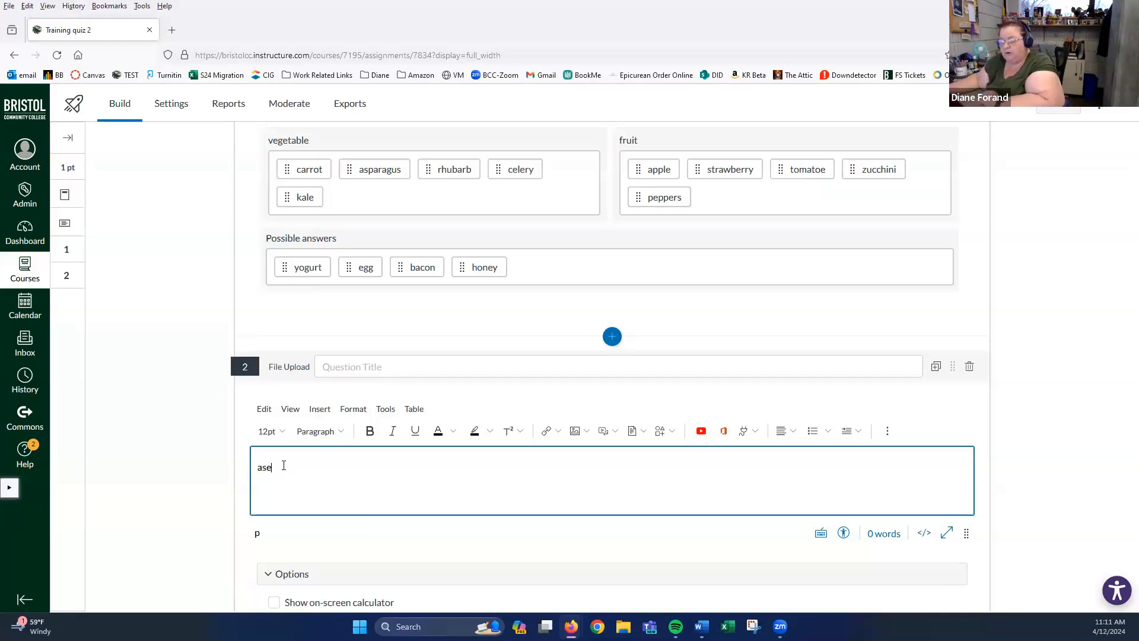
left_click_drag(288, 468, 140, 469)
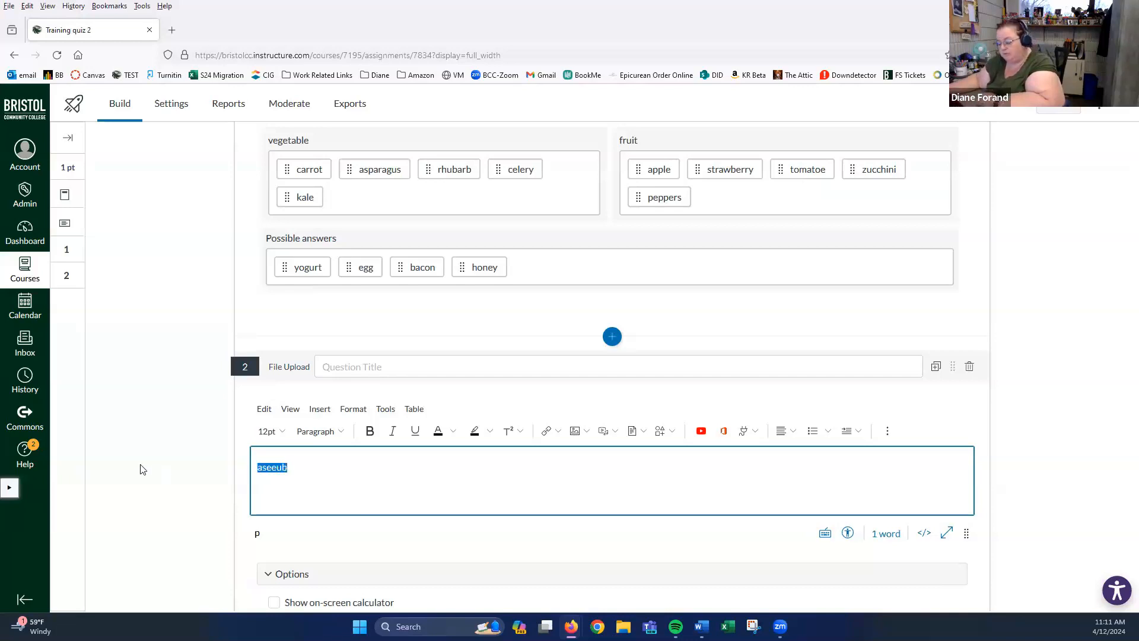
type("p")
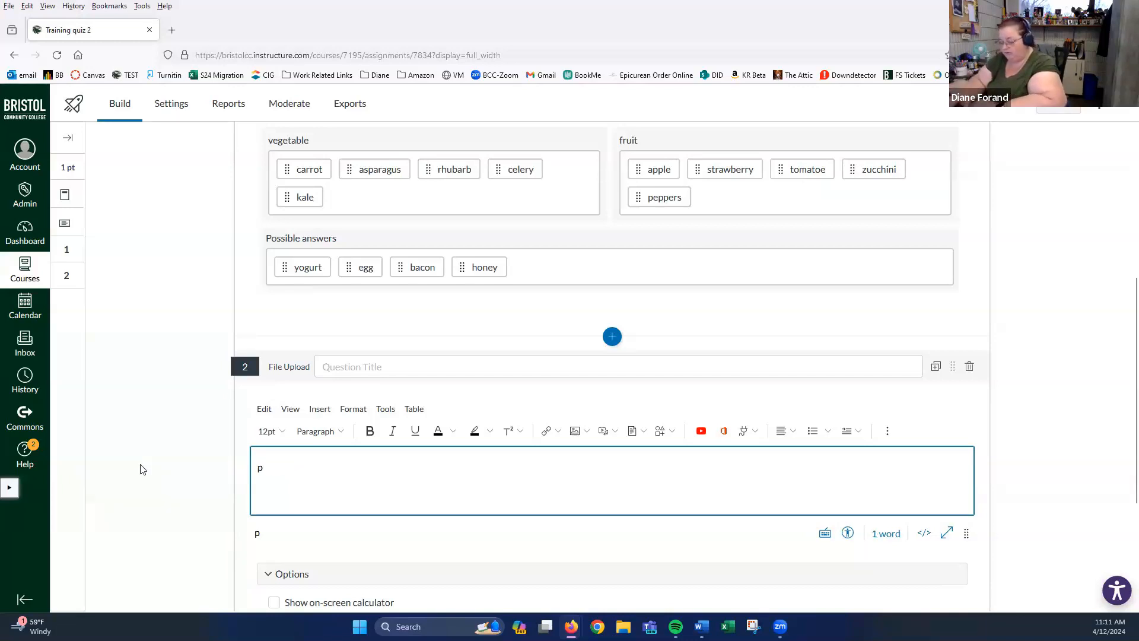
type("lea")
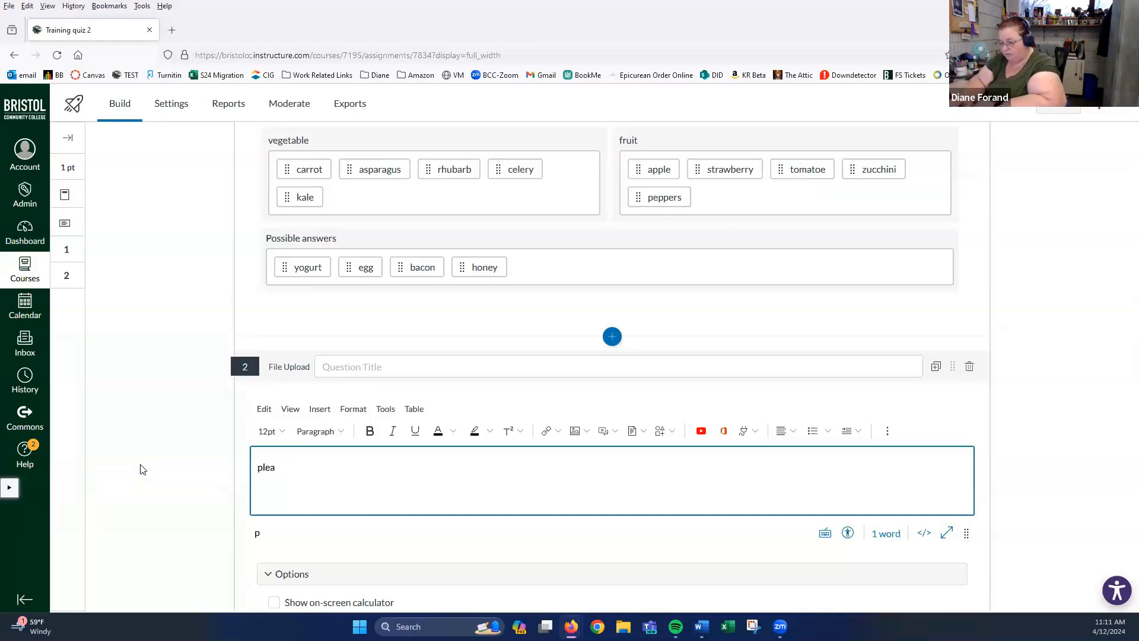
type("ssee")
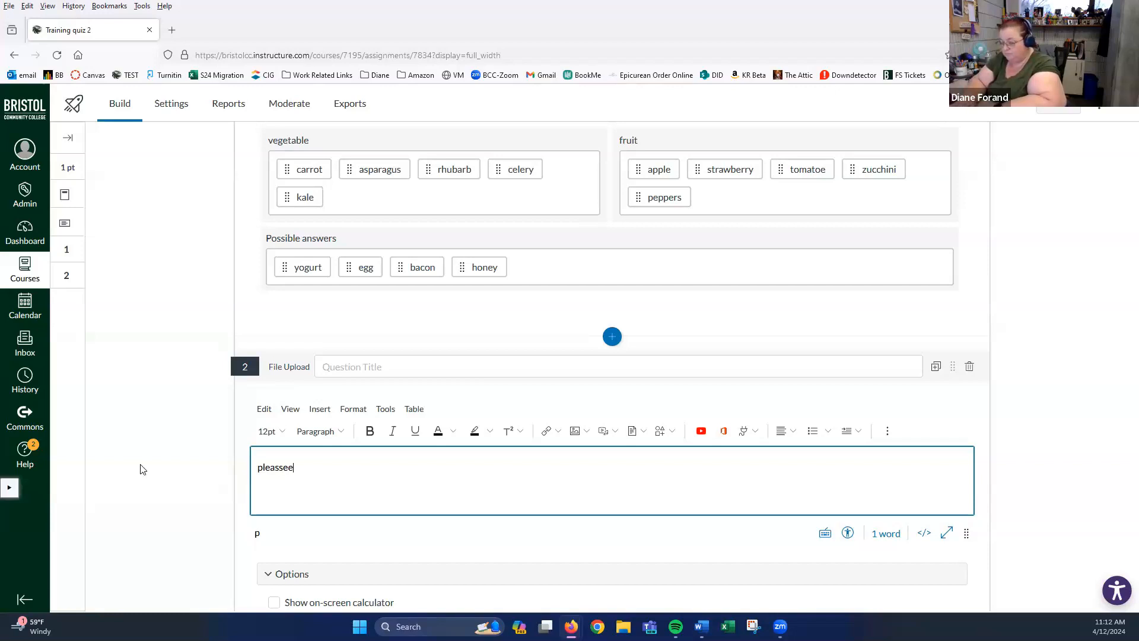
type("ubmit your")
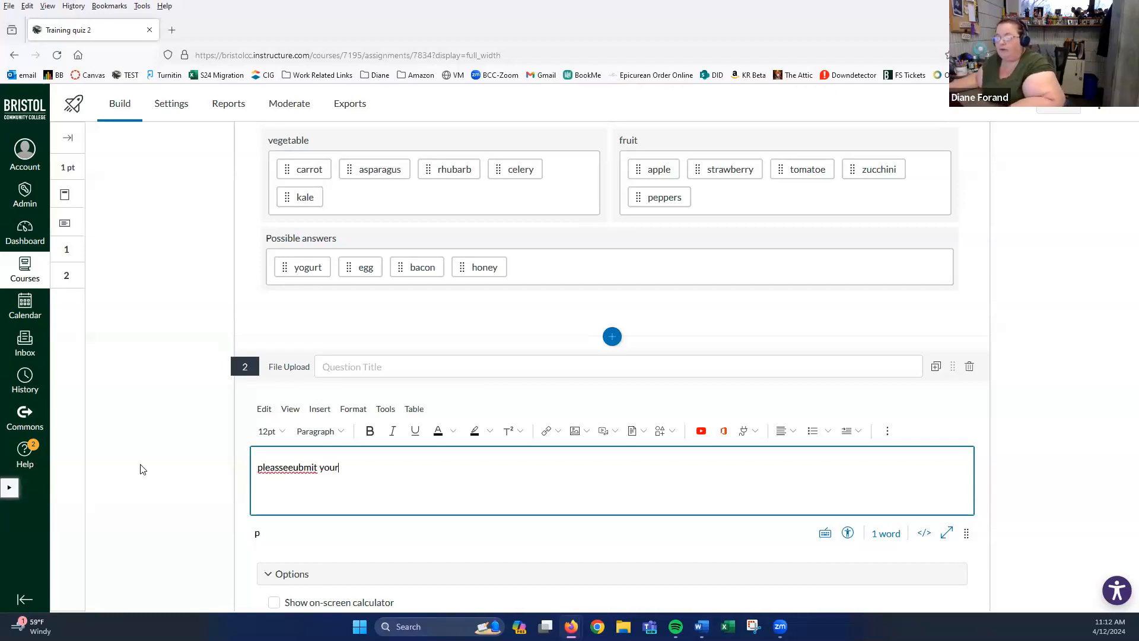
- Finish and correct the prompt so it reads 'please submit your map here.'
left_click(293, 469)
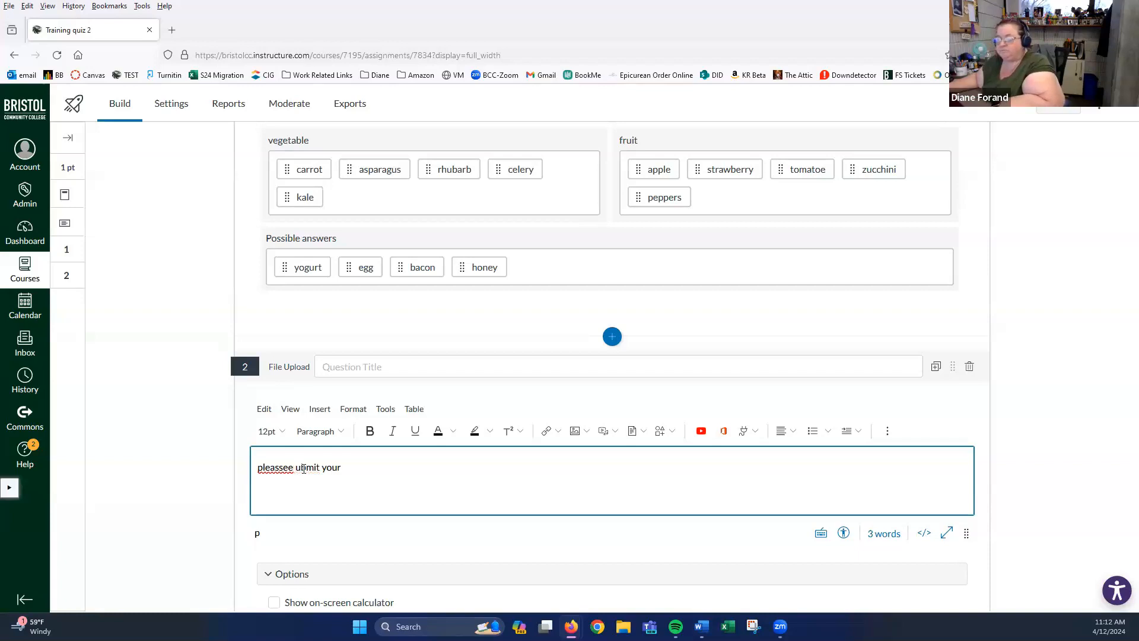
type("s")
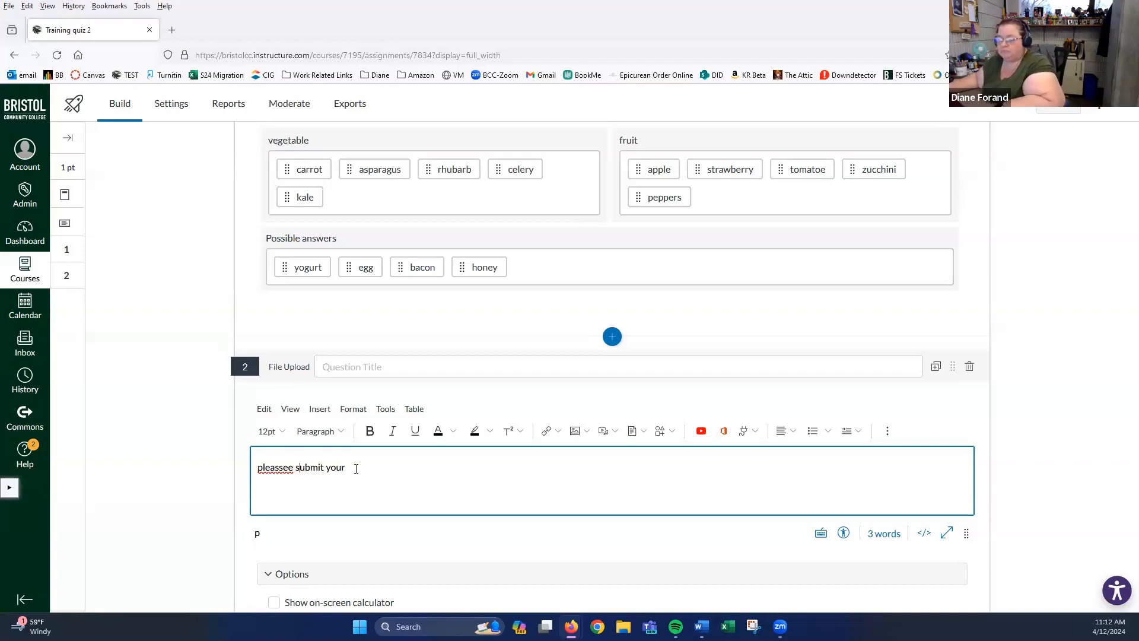
left_click(351, 469)
type("map here")
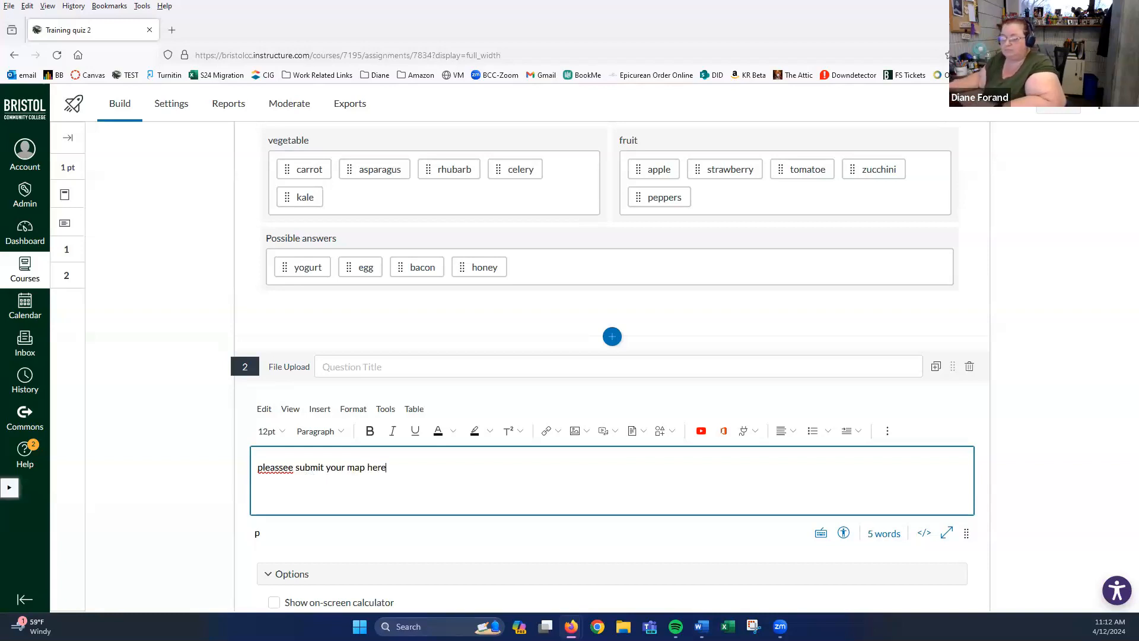
right_click(274, 469)
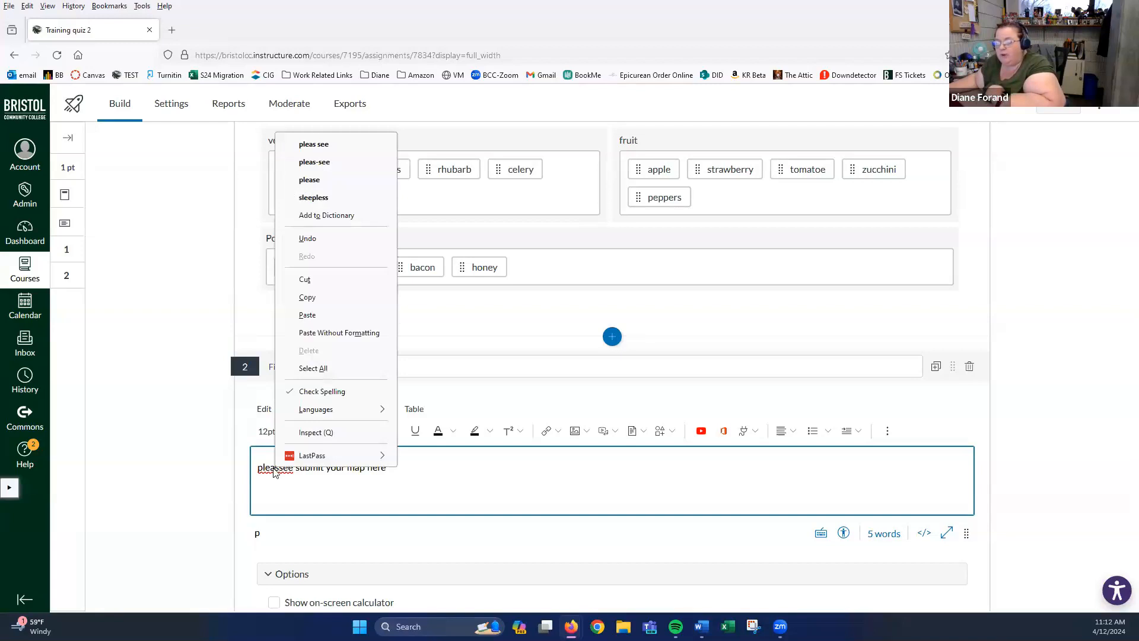
left_click(309, 180)
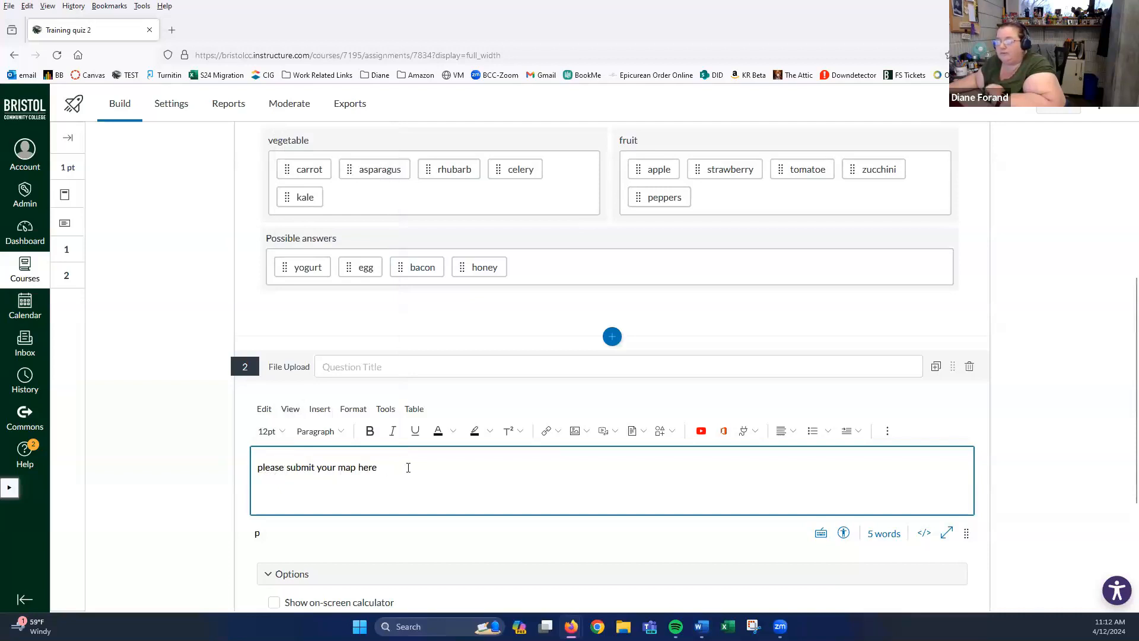
type(".")
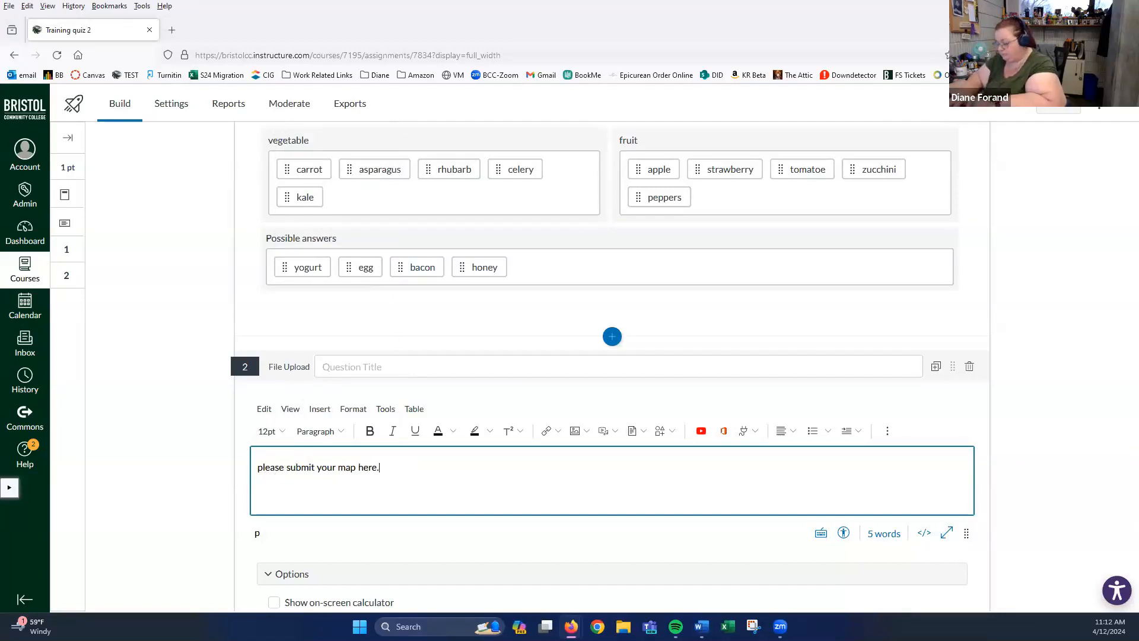
scroll(442, 458, "up", 3)
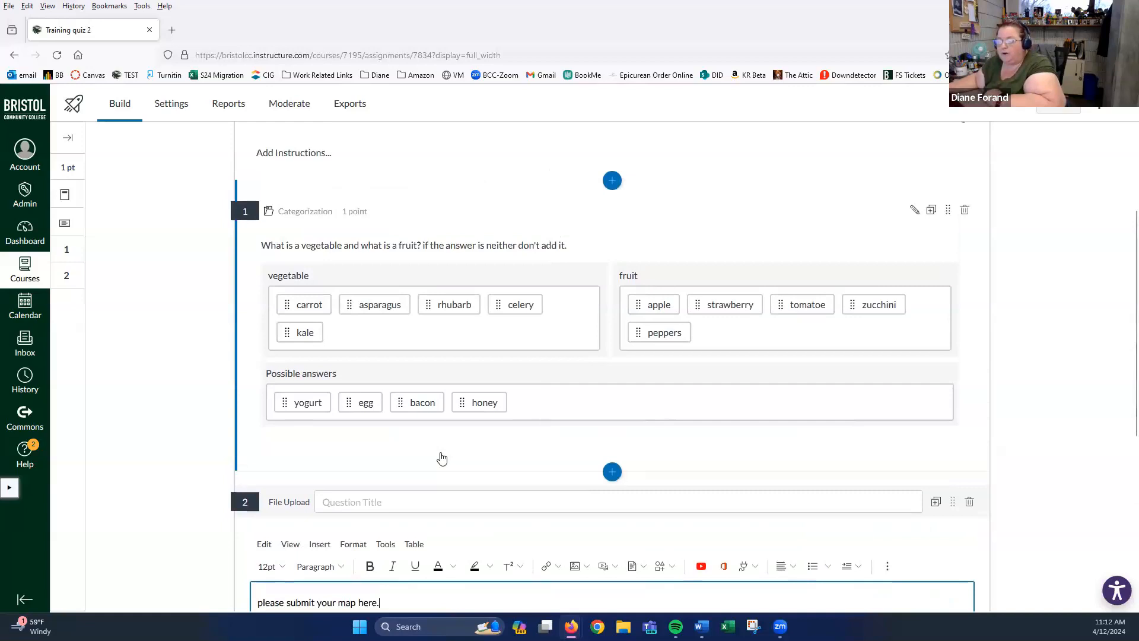
scroll(864, 427, "up", 4)
scroll(865, 427, "down", 10)
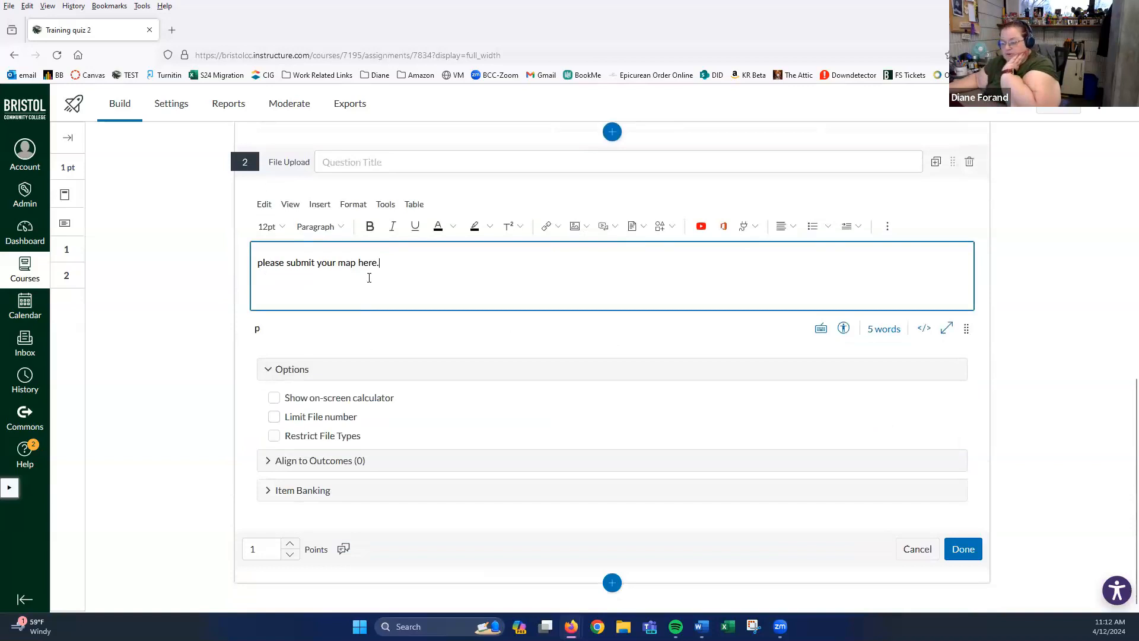
- Limit uploads to 1 file and restrict allowed types to .pdf, .doc and .docx
left_click(273, 420)
left_click(275, 418)
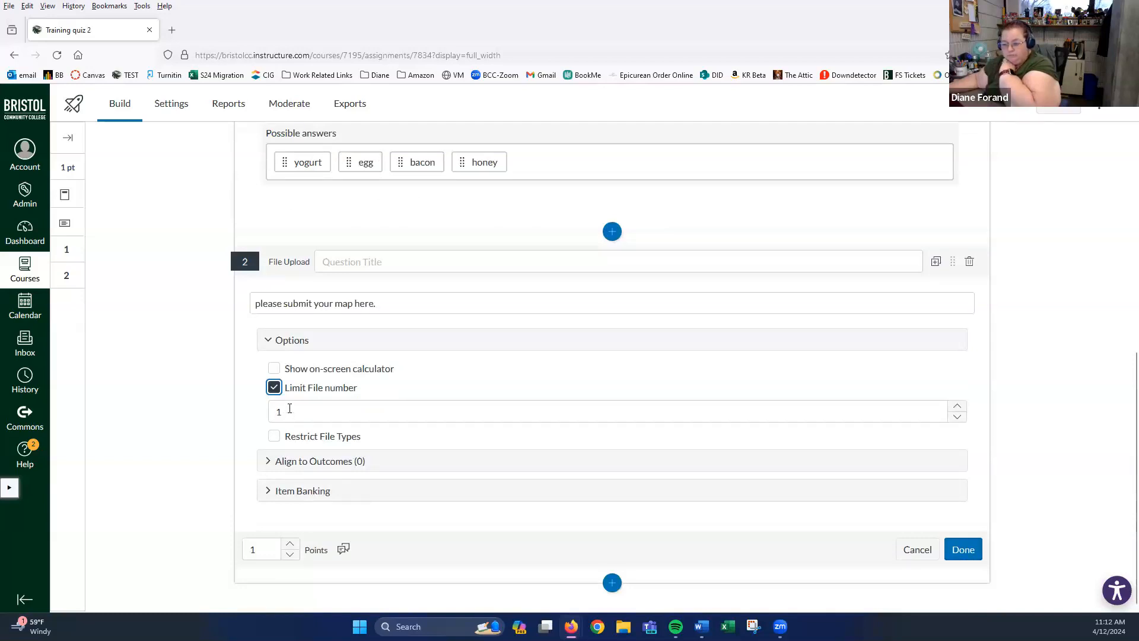
left_click(274, 436)
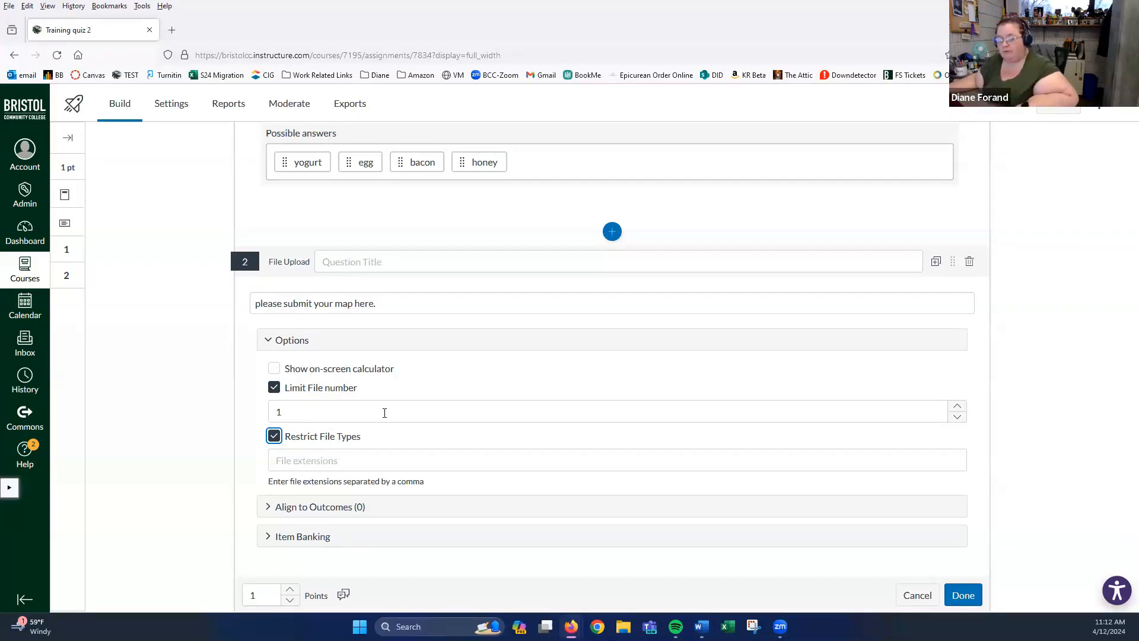
left_click(317, 460)
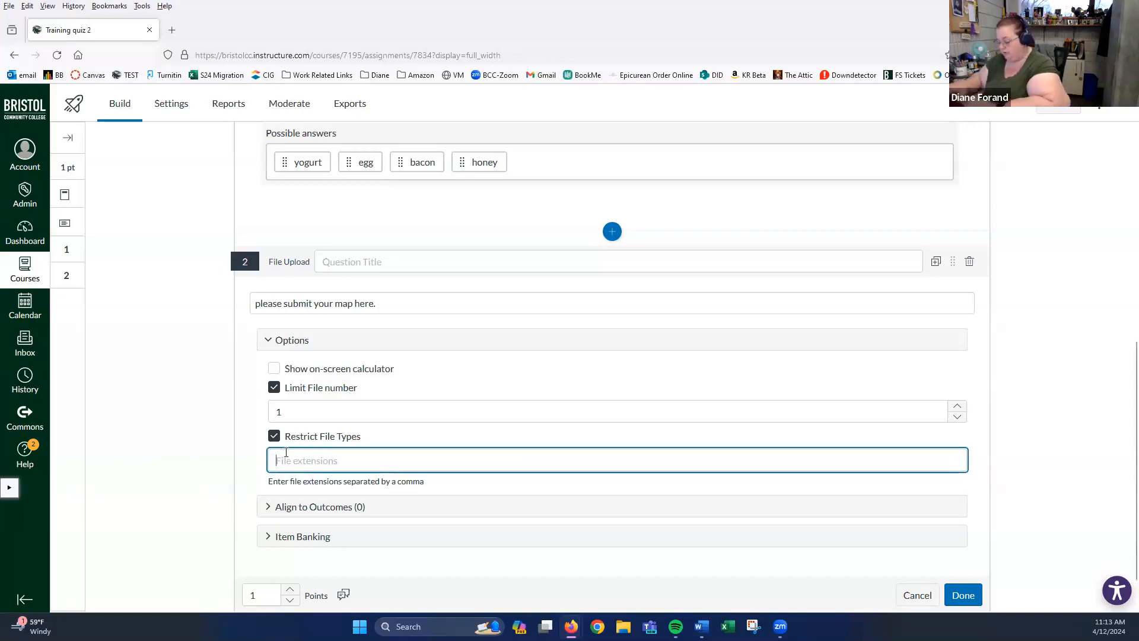
type(".")
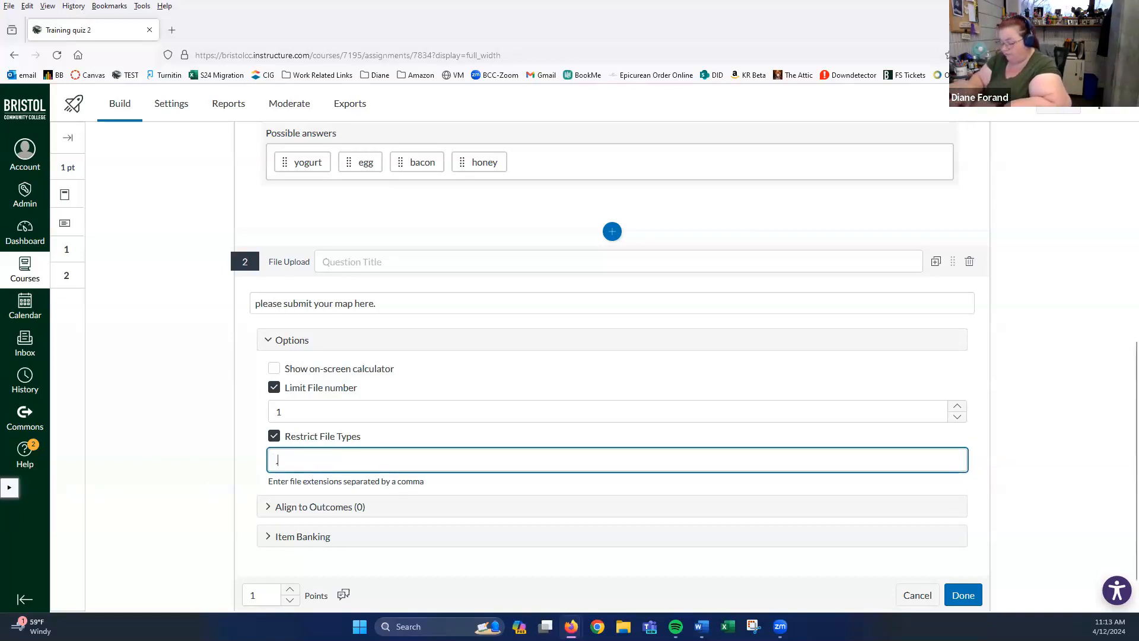
type("pdf,")
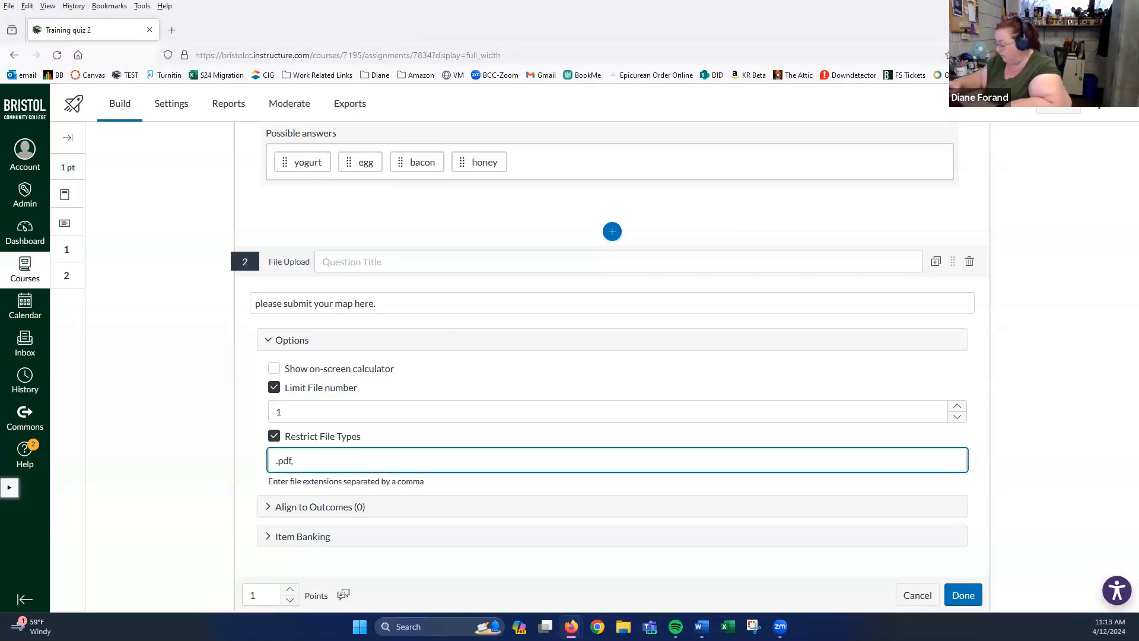
type(" .doc, .")
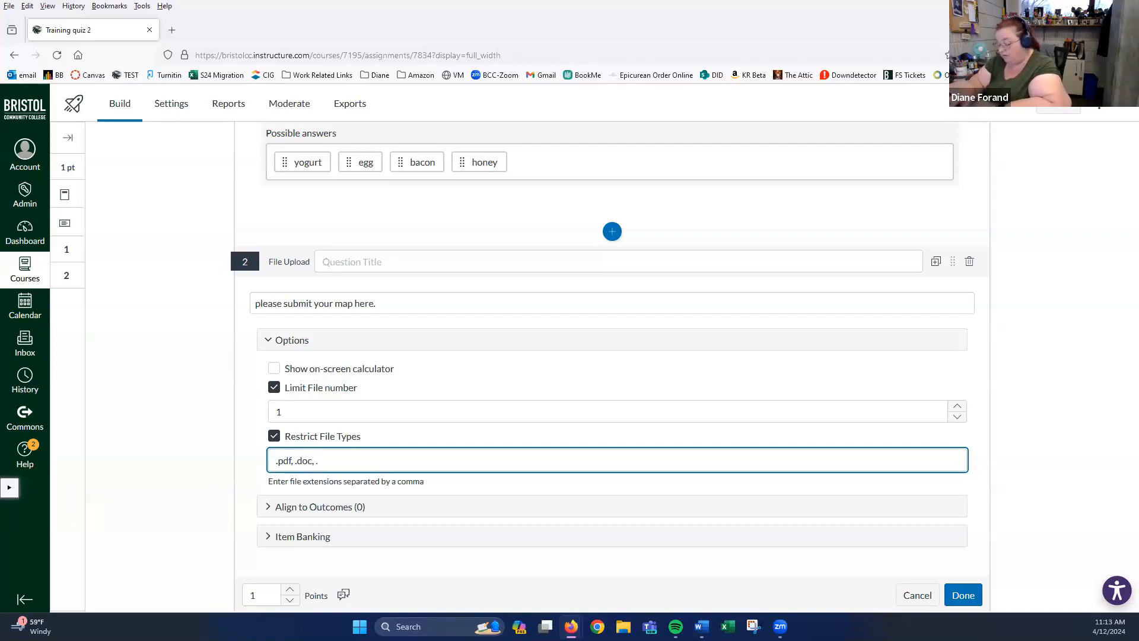
type("docx")
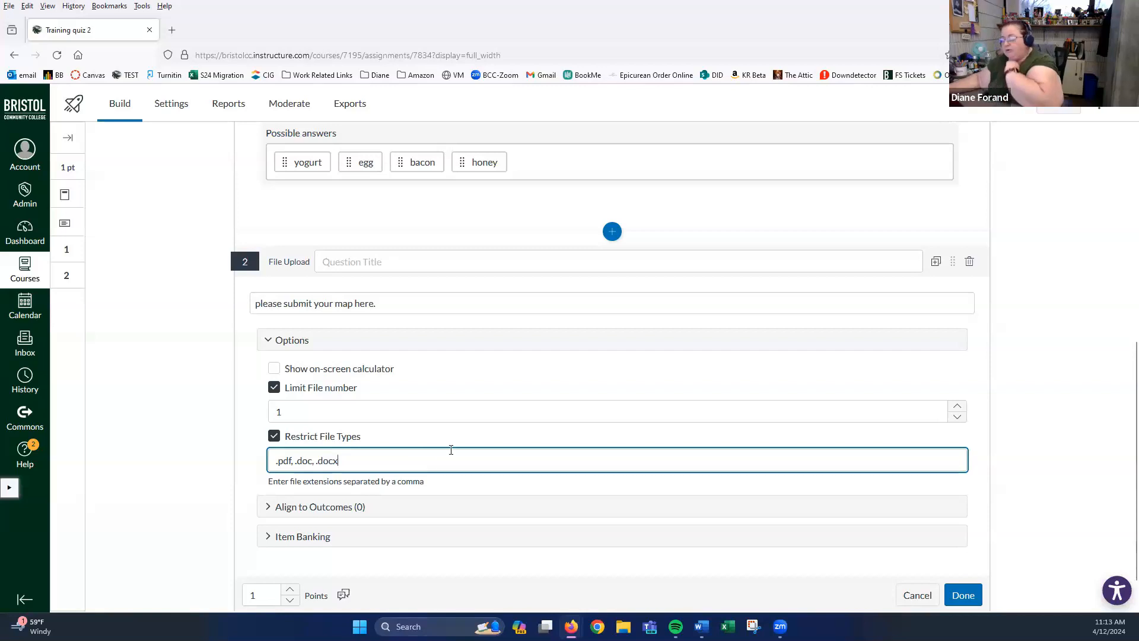
scroll(450, 451, "down", 1)
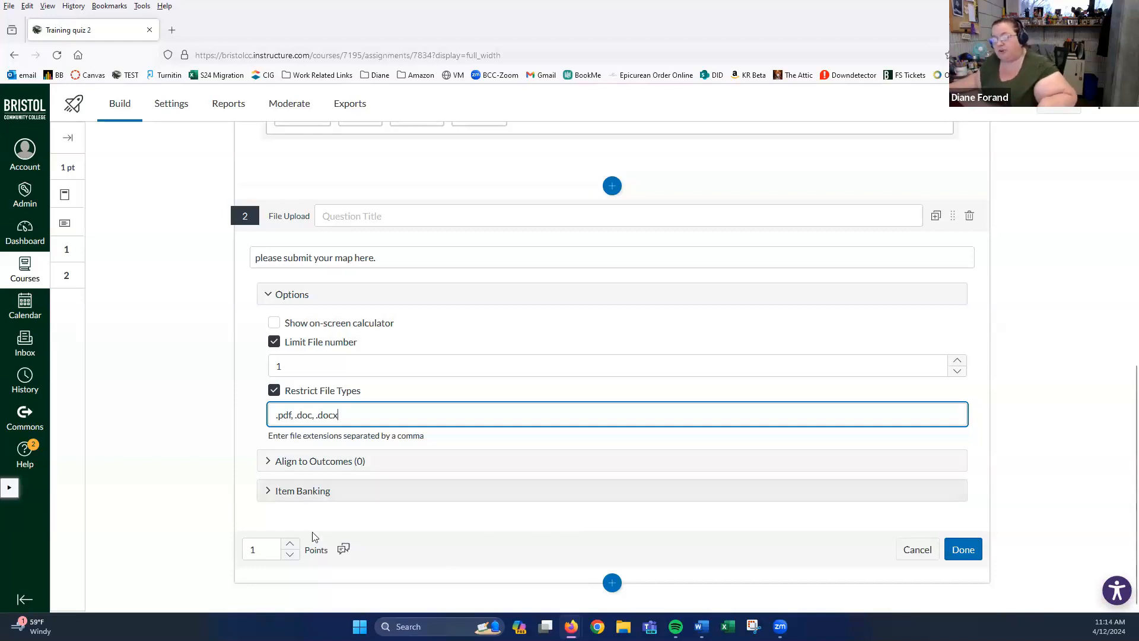
left_click(257, 550)
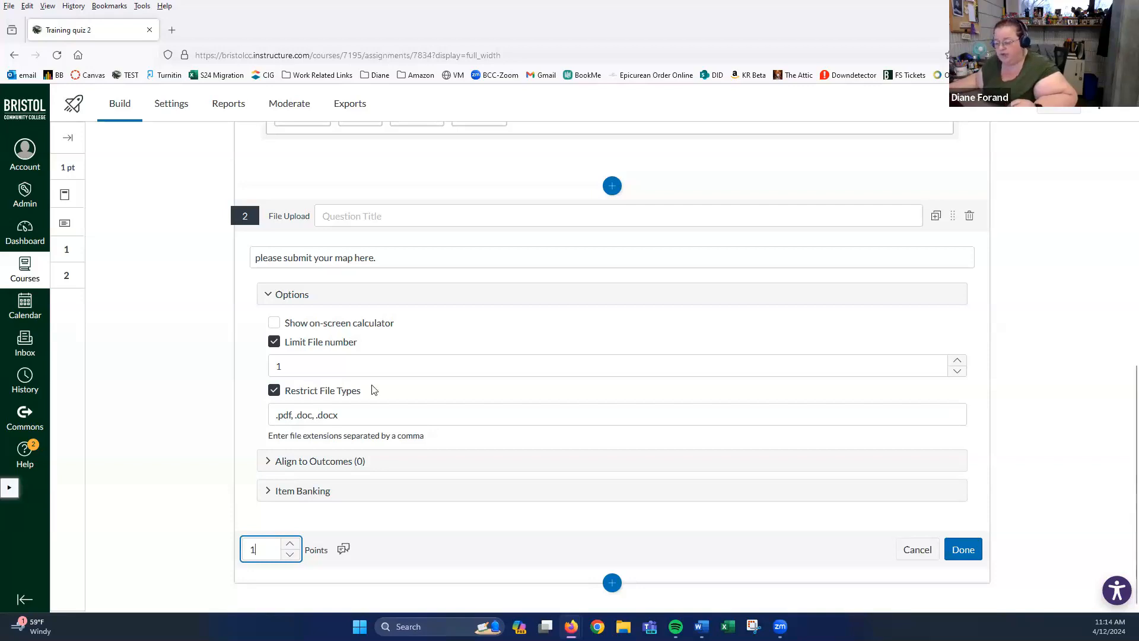
- Save File Upload question 2 at 1 point
left_click(966, 550)
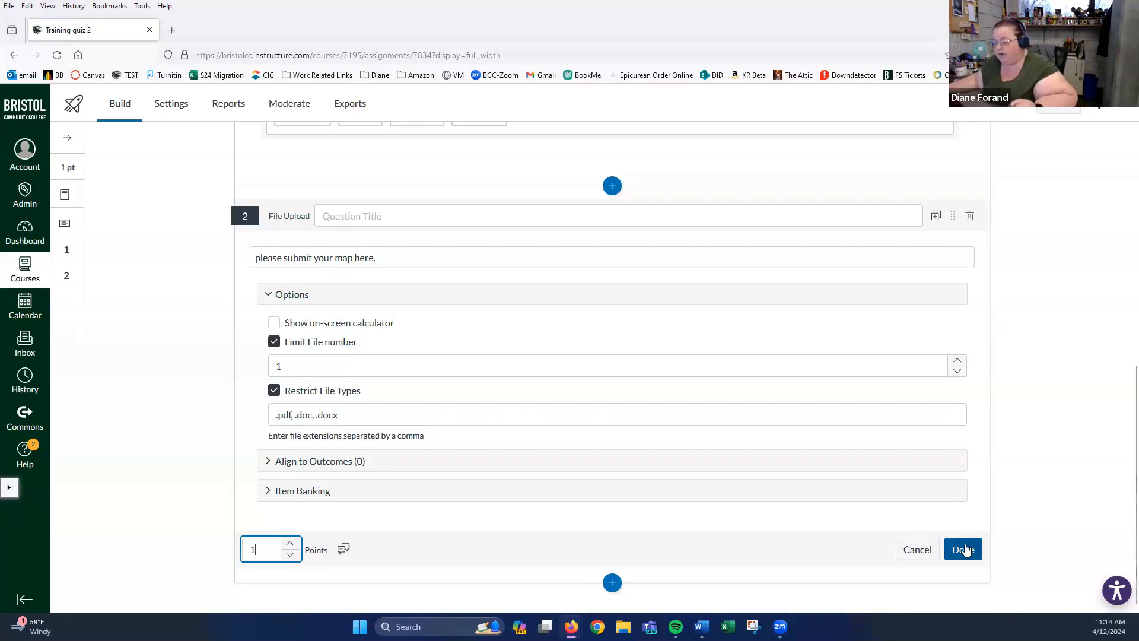
left_click(962, 553)
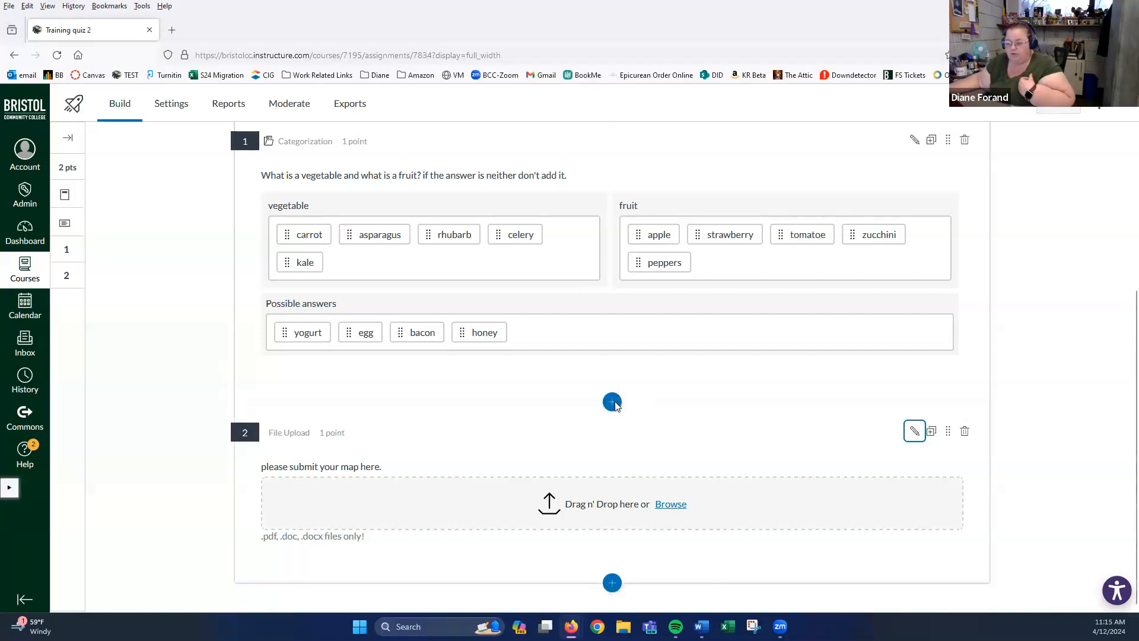
- Bring up the Insert Content question-type menu below question 2
left_click(613, 584)
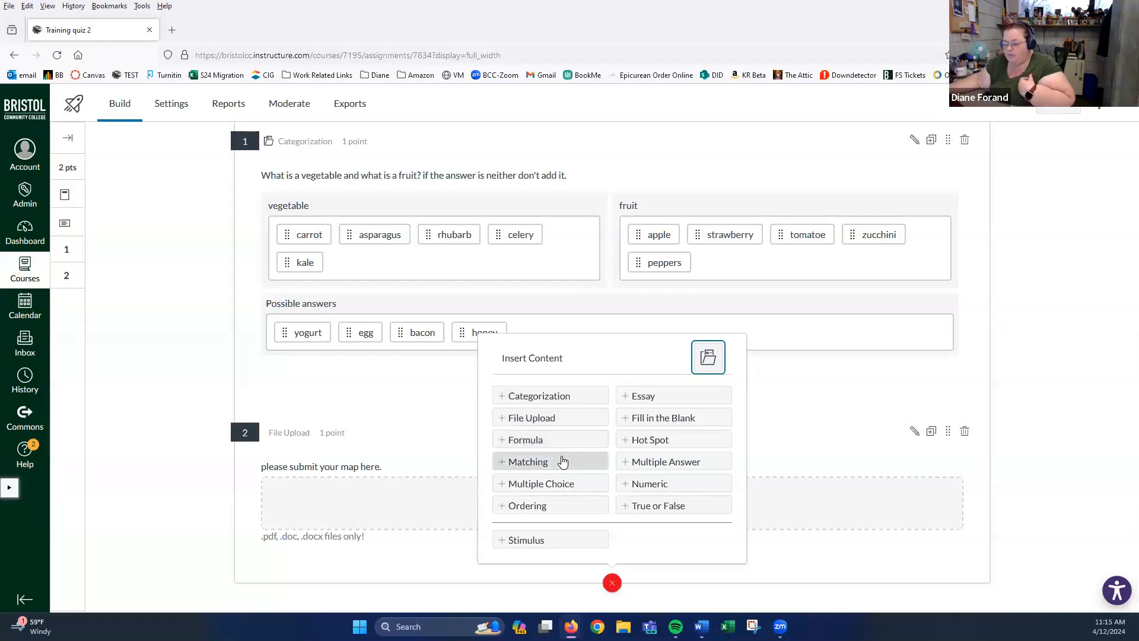
- Insert a Matching question with the stem 'match the word and definition'
left_click(537, 464)
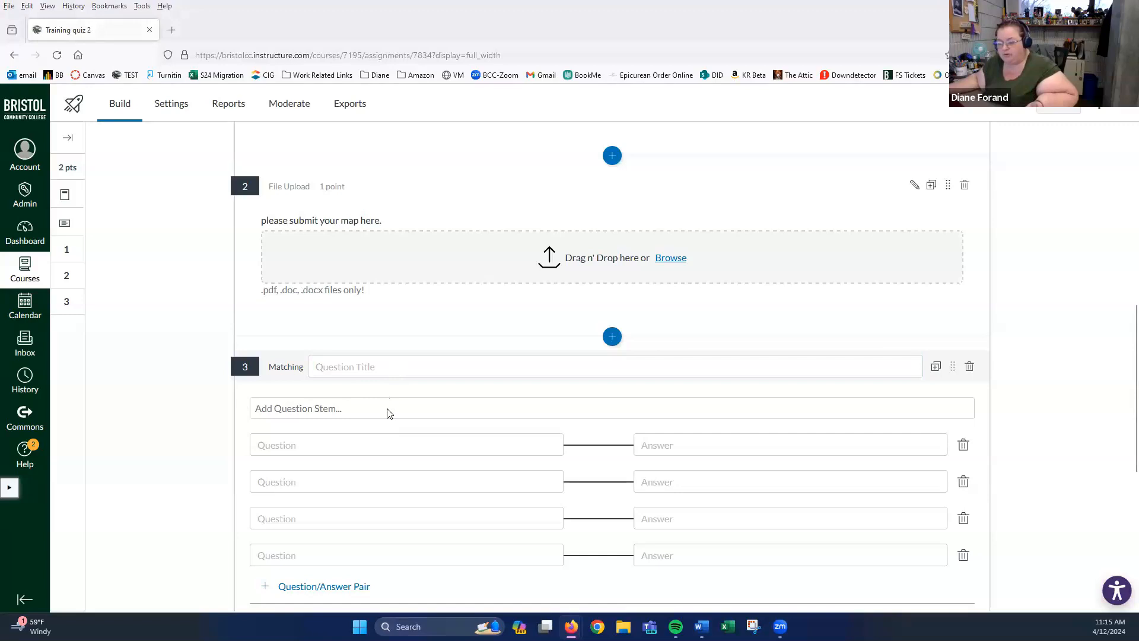
left_click(321, 409)
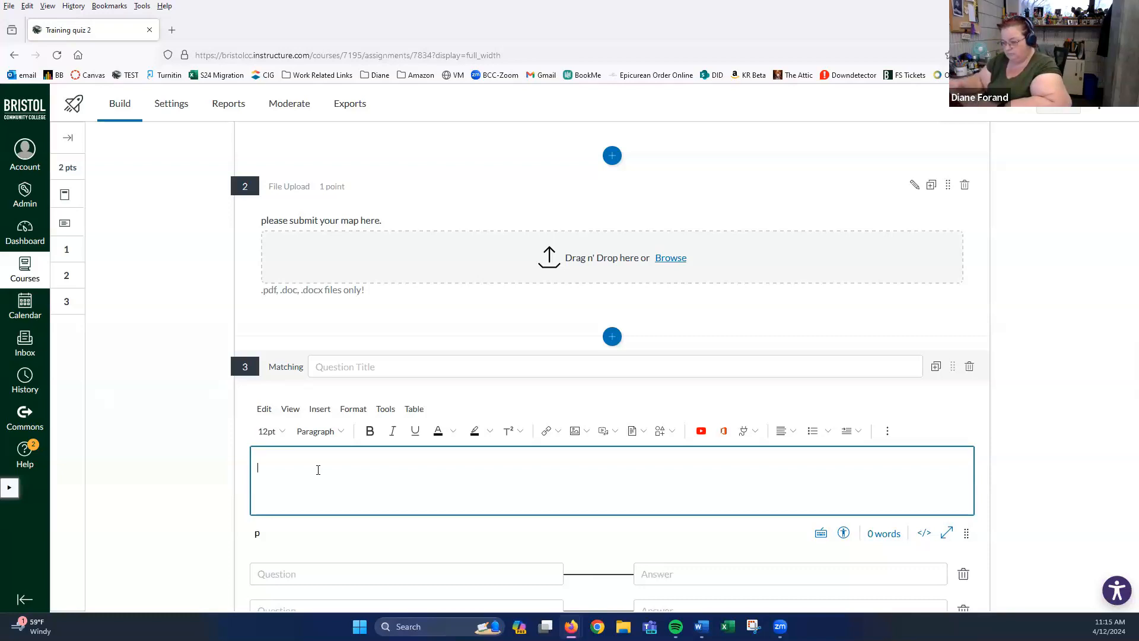
scroll(359, 480, "down", 2)
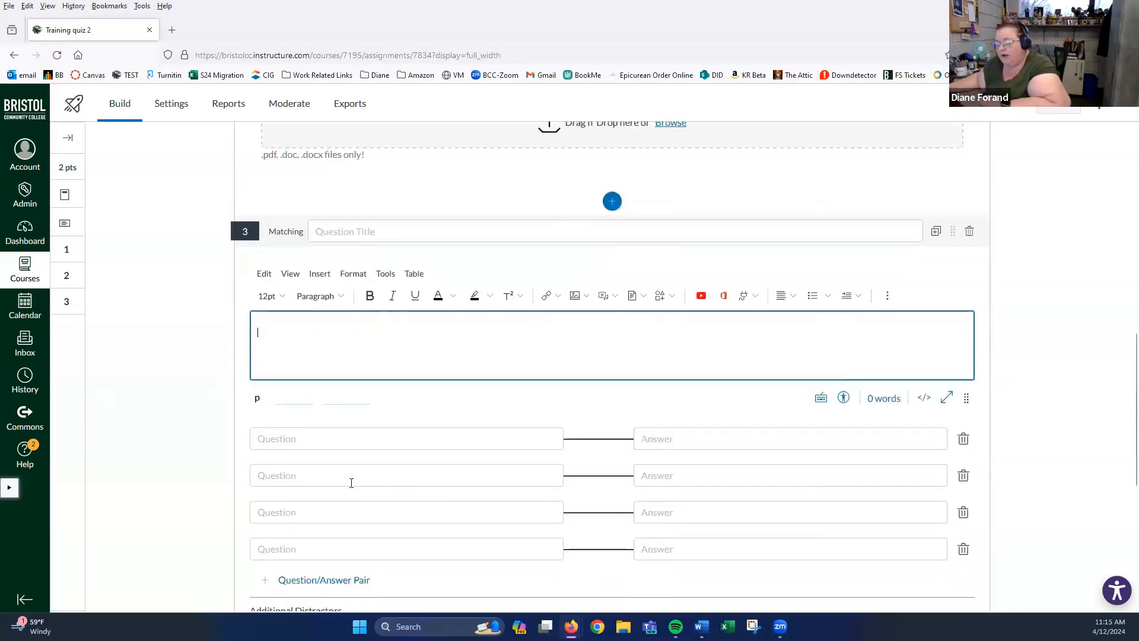
left_click(279, 439)
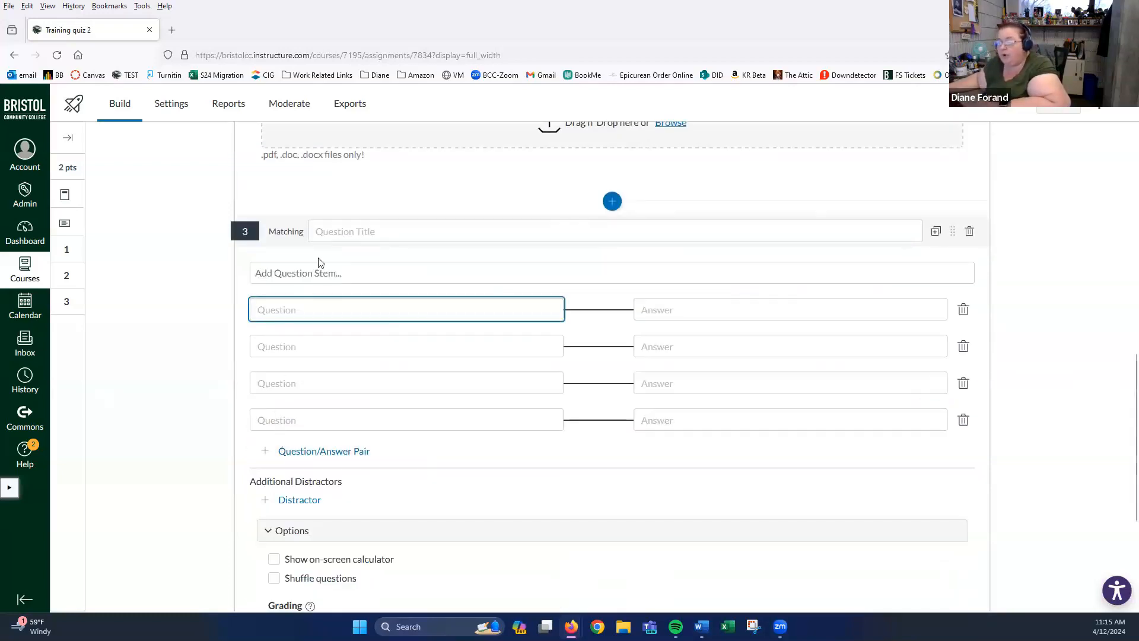
left_click(311, 273)
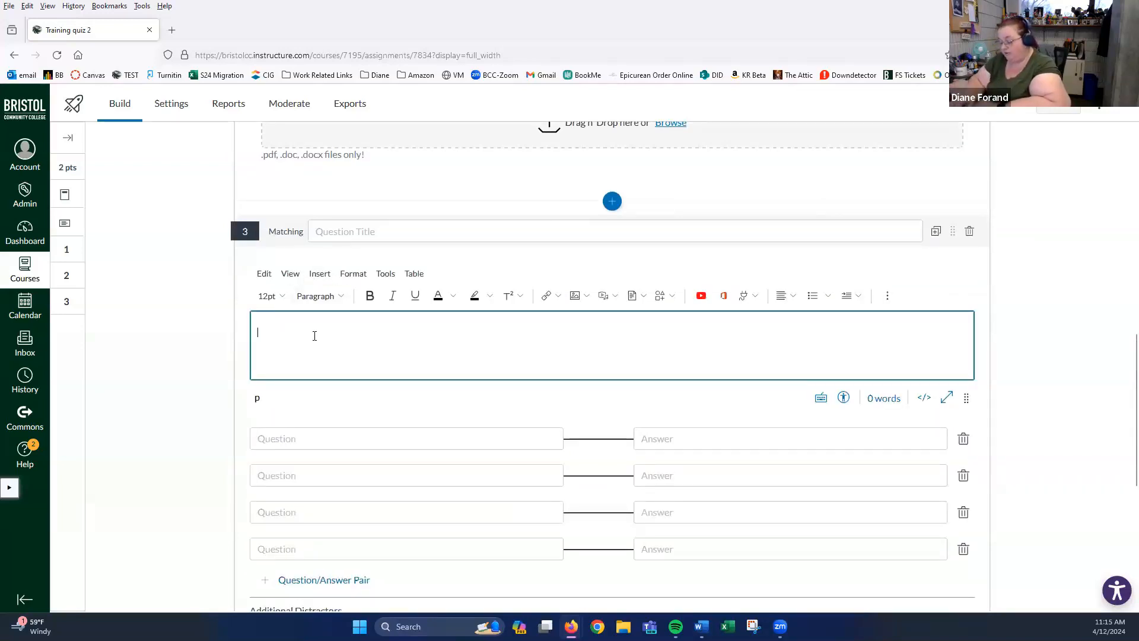
type("wa")
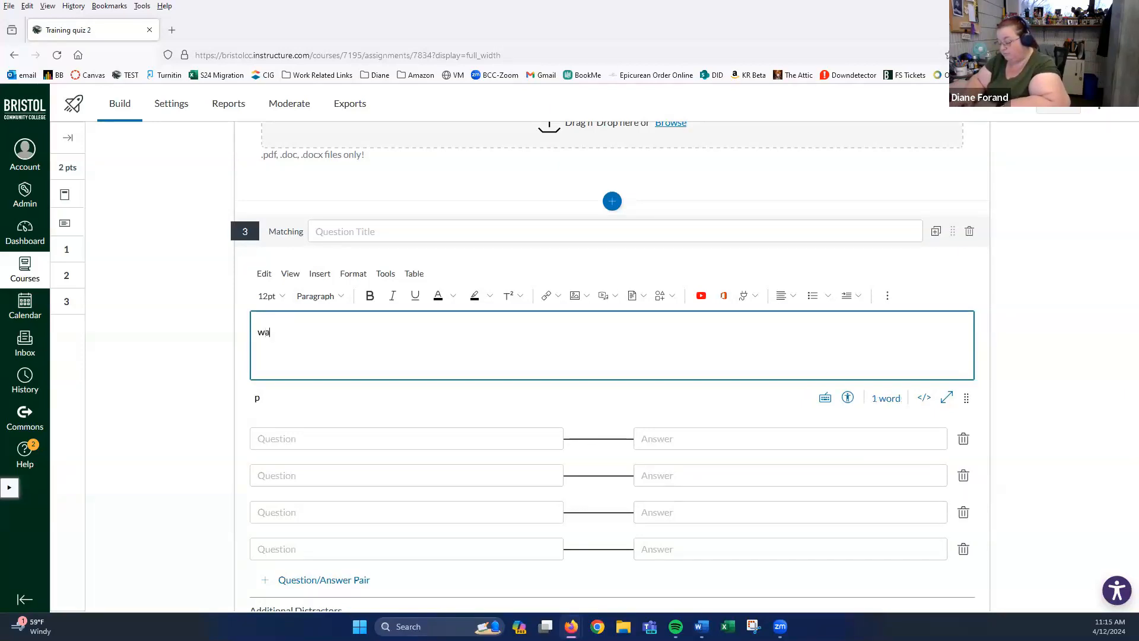
type("tch the w")
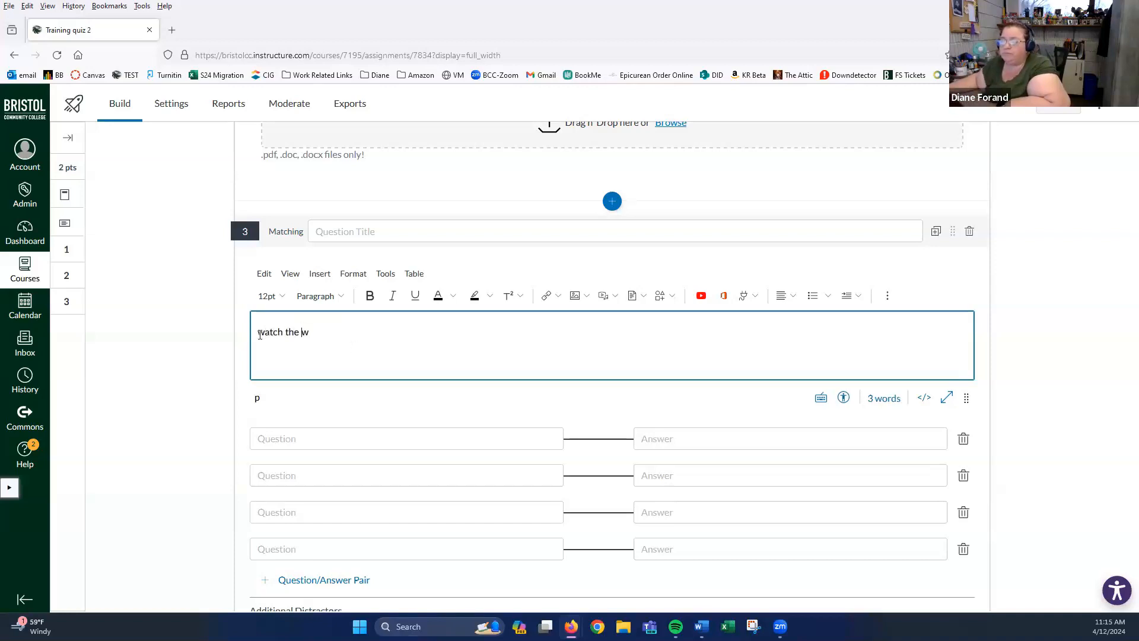
left_click_drag(263, 334, 255, 334)
type("match the w")
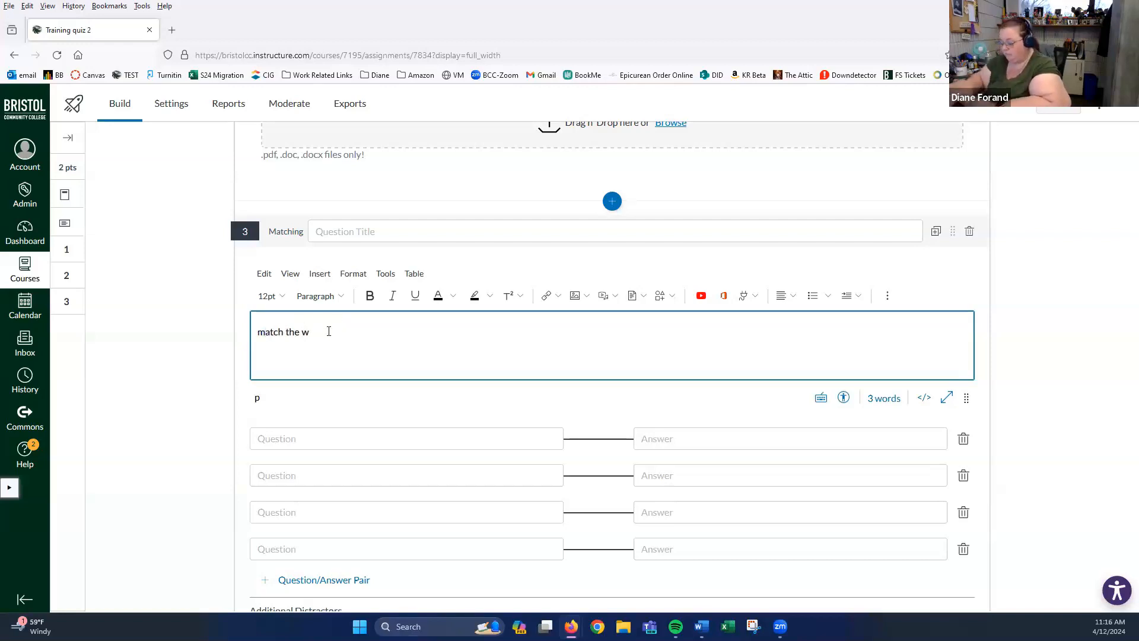
type("ord ")
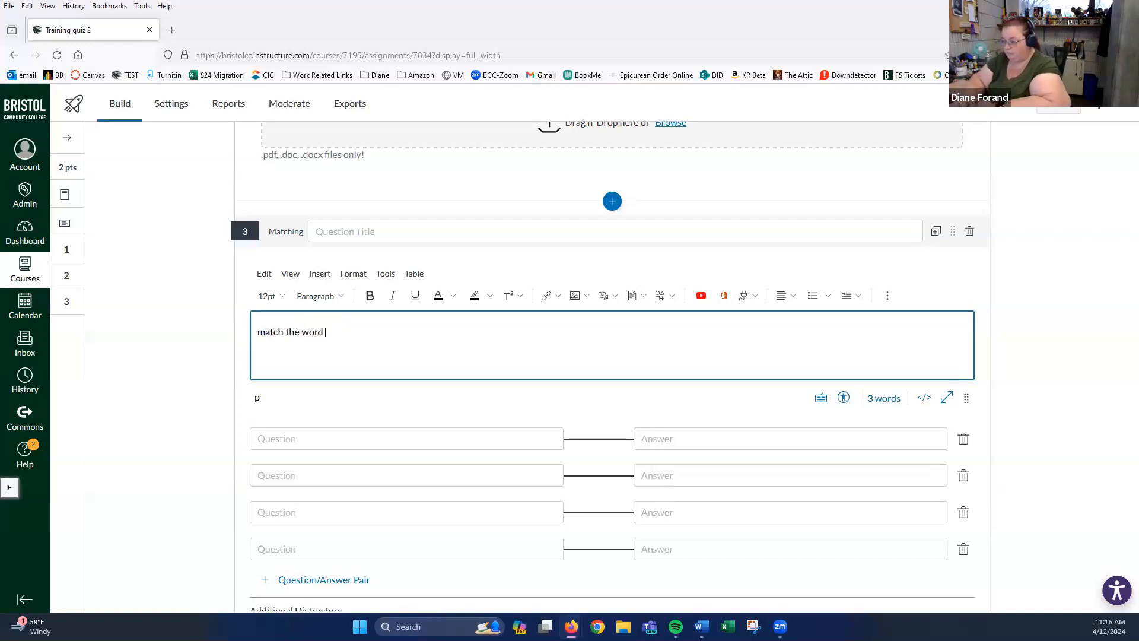
type(" and de")
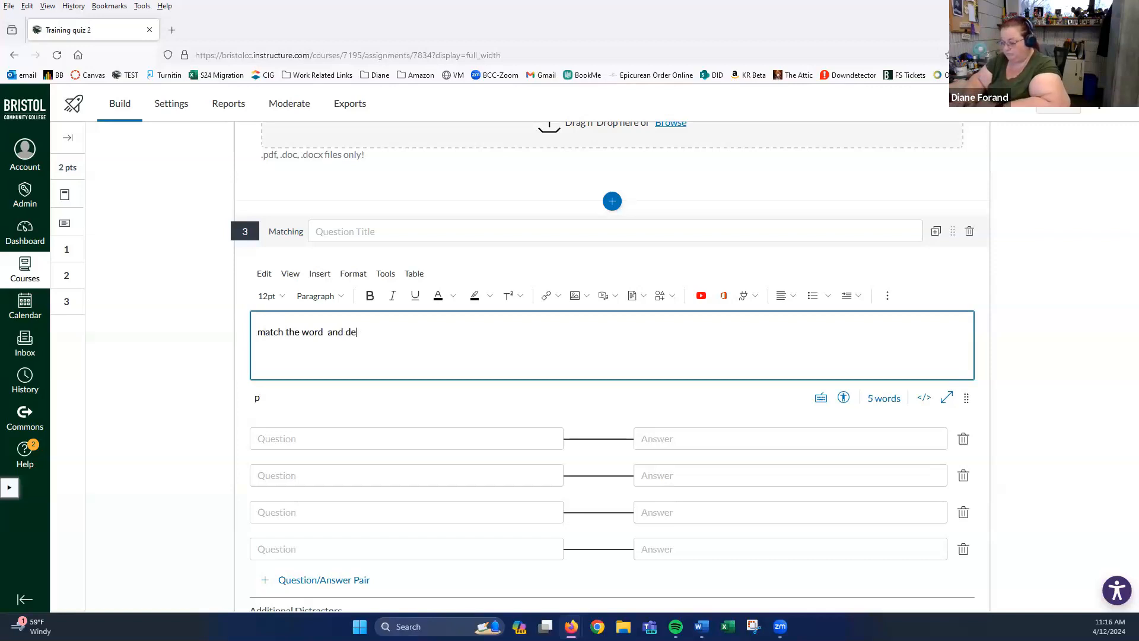
type("finition")
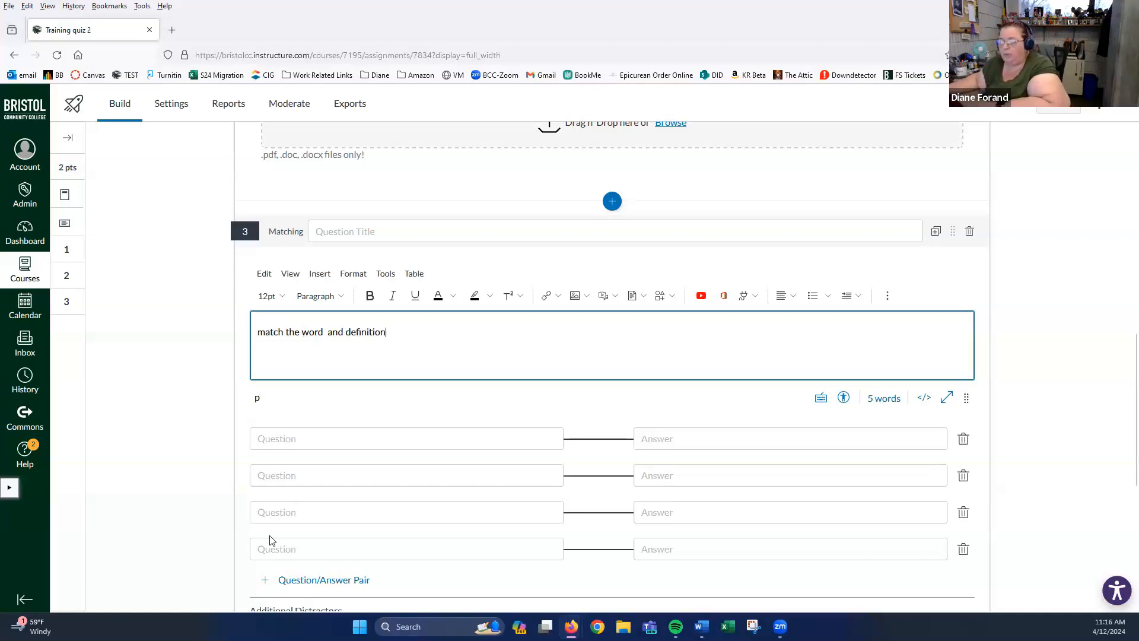
left_click(275, 441)
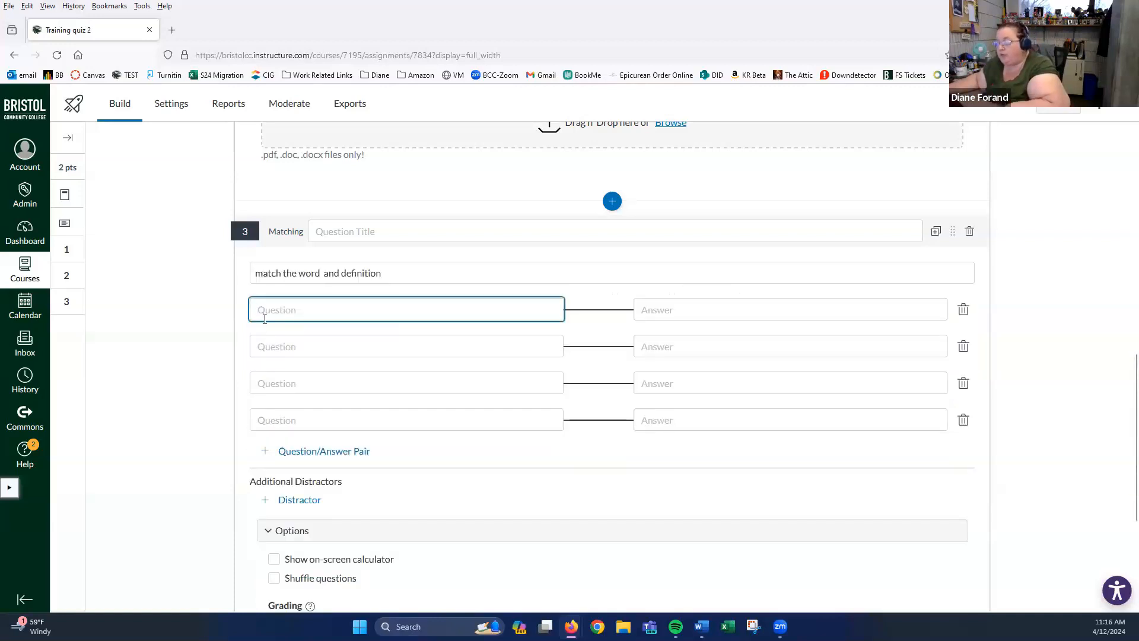
- Enter the first matching pair: dog with animal
left_click(685, 310)
left_click(494, 312)
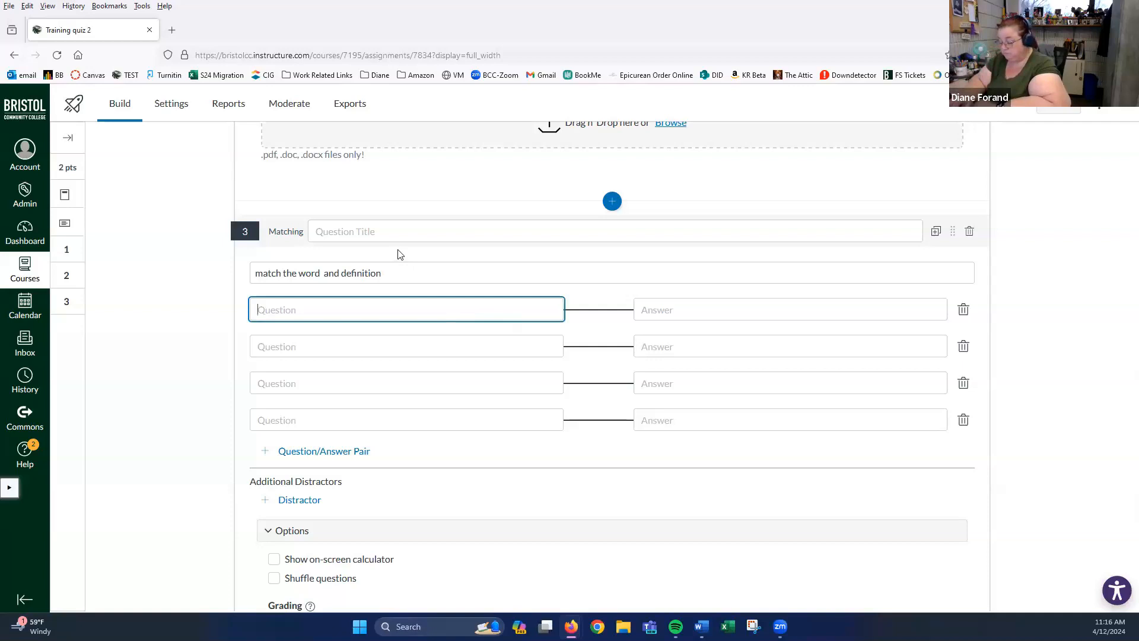
type("dog")
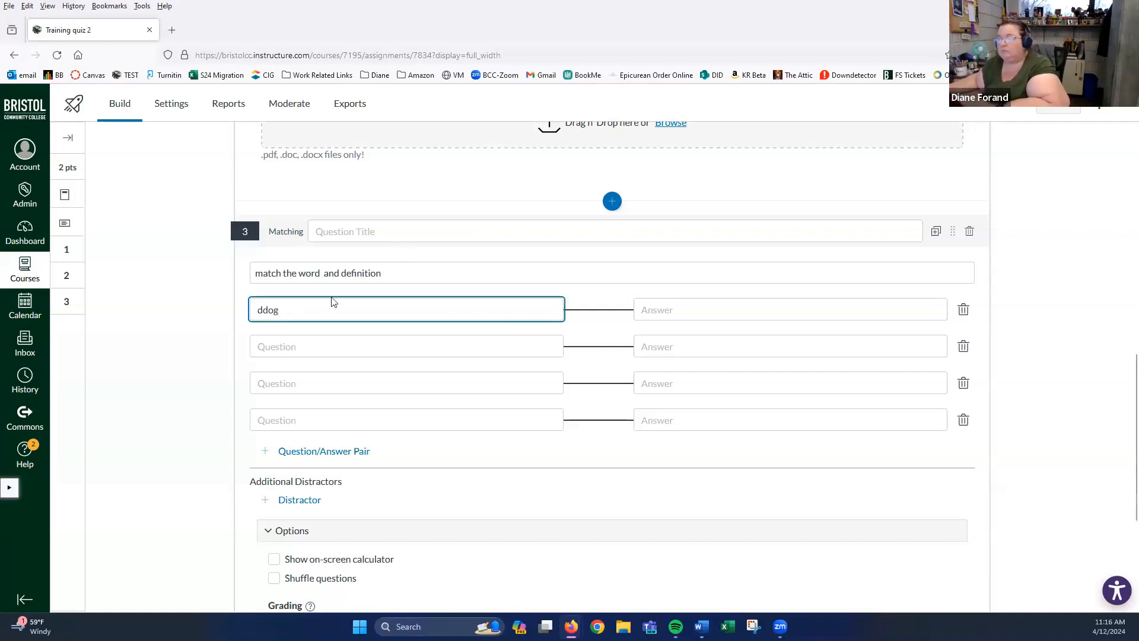
left_click(260, 310)
key("BackSpace")
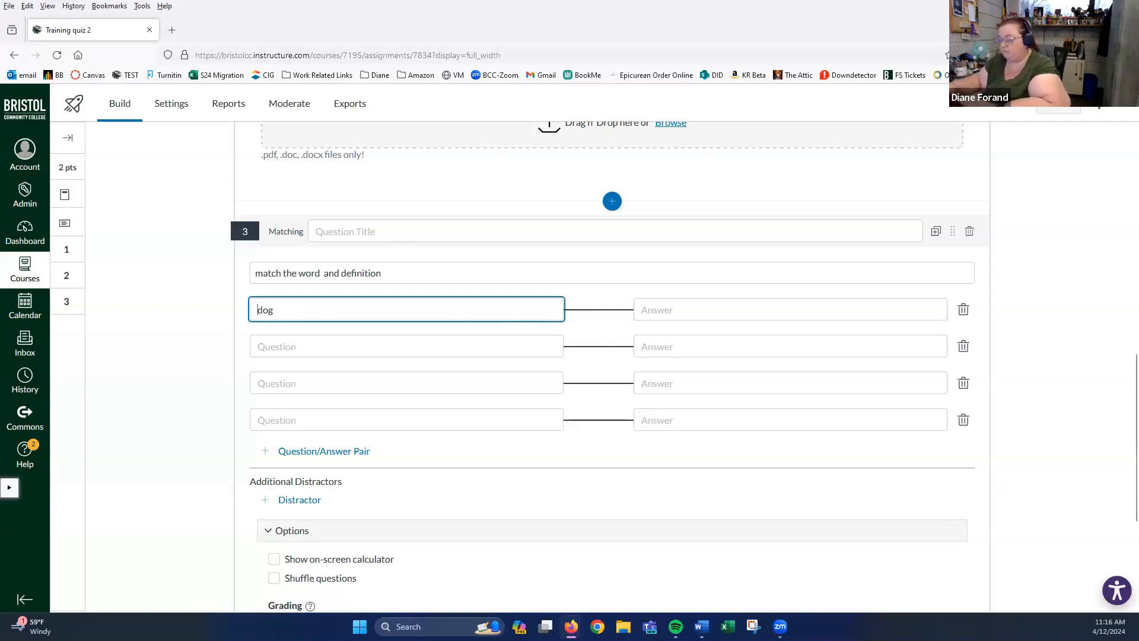
left_click(697, 304)
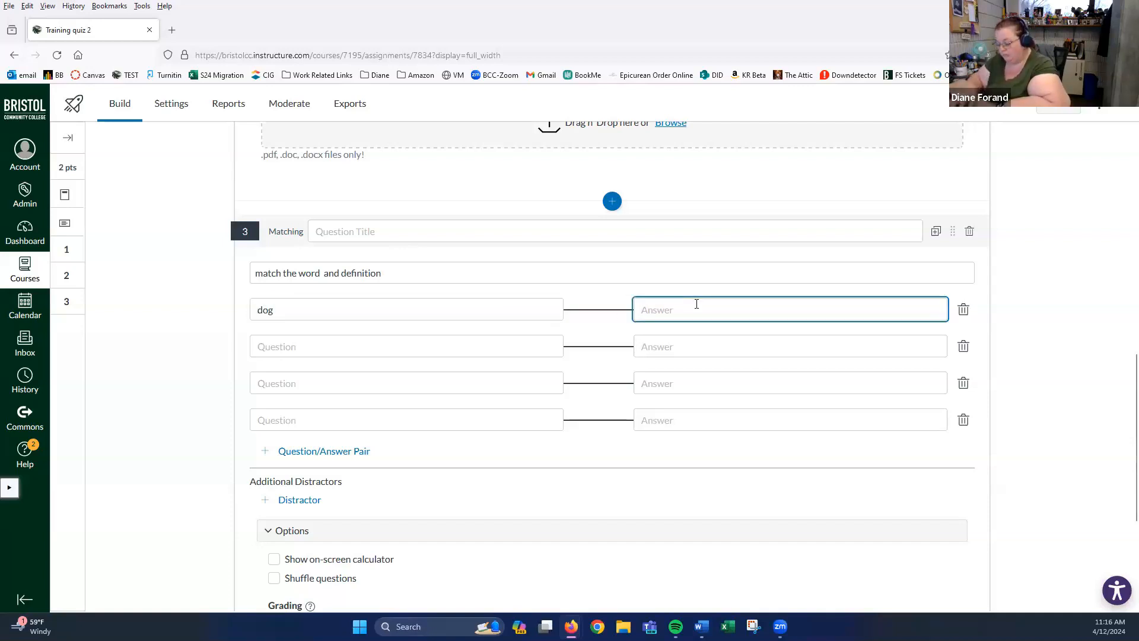
type("animal")
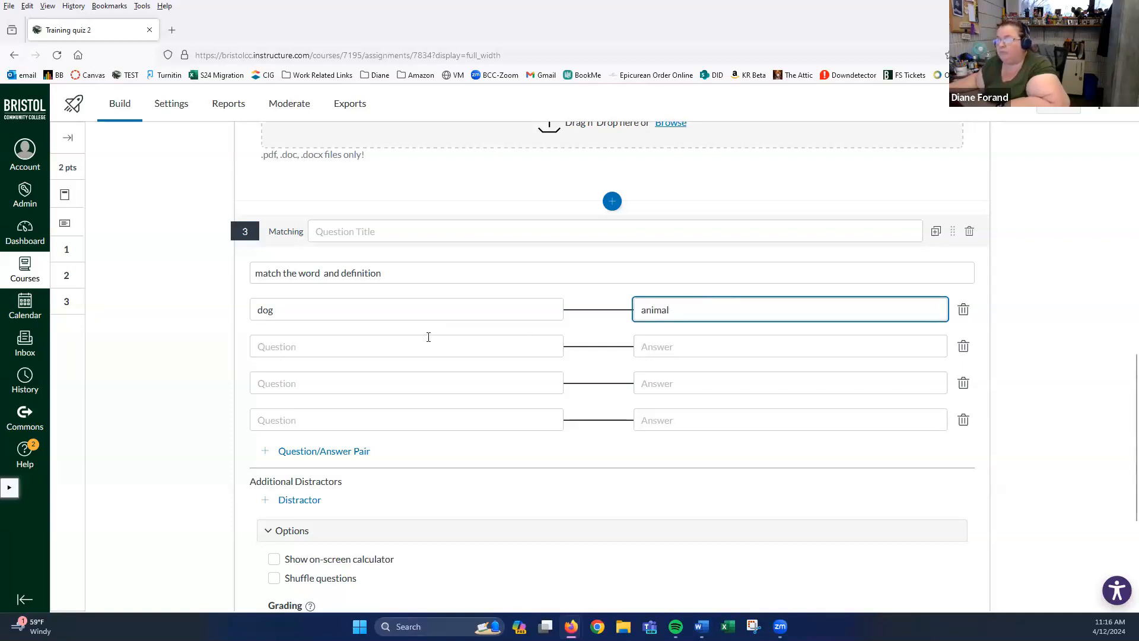
- Enter the second matching pair: carrot with vegetable
left_click(387, 343)
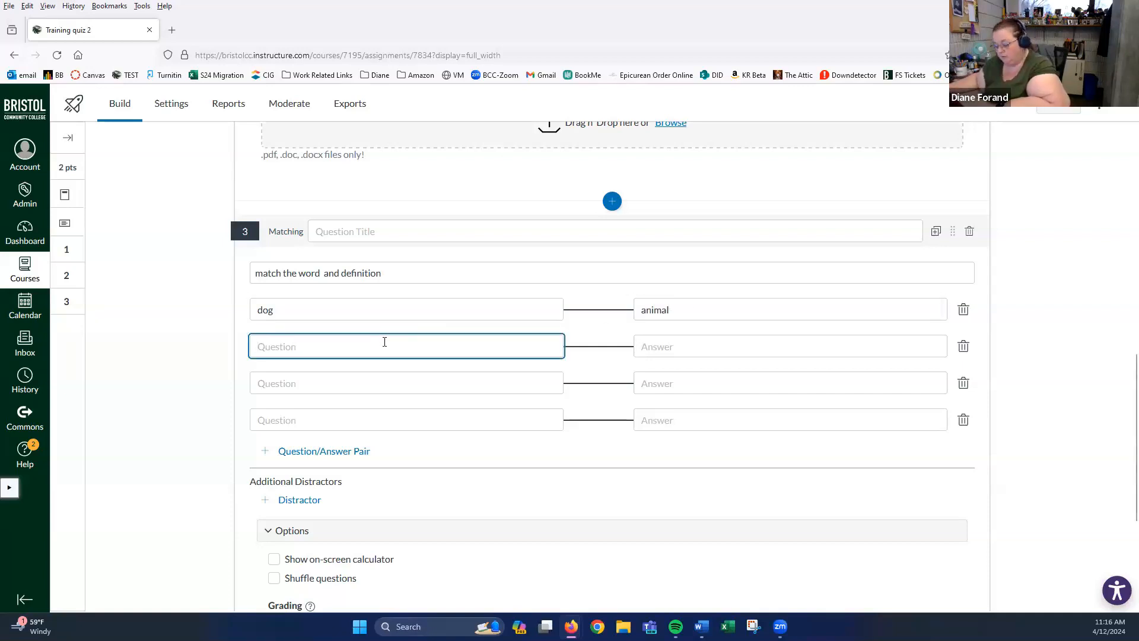
type("carrot")
left_click(679, 348)
type("vve")
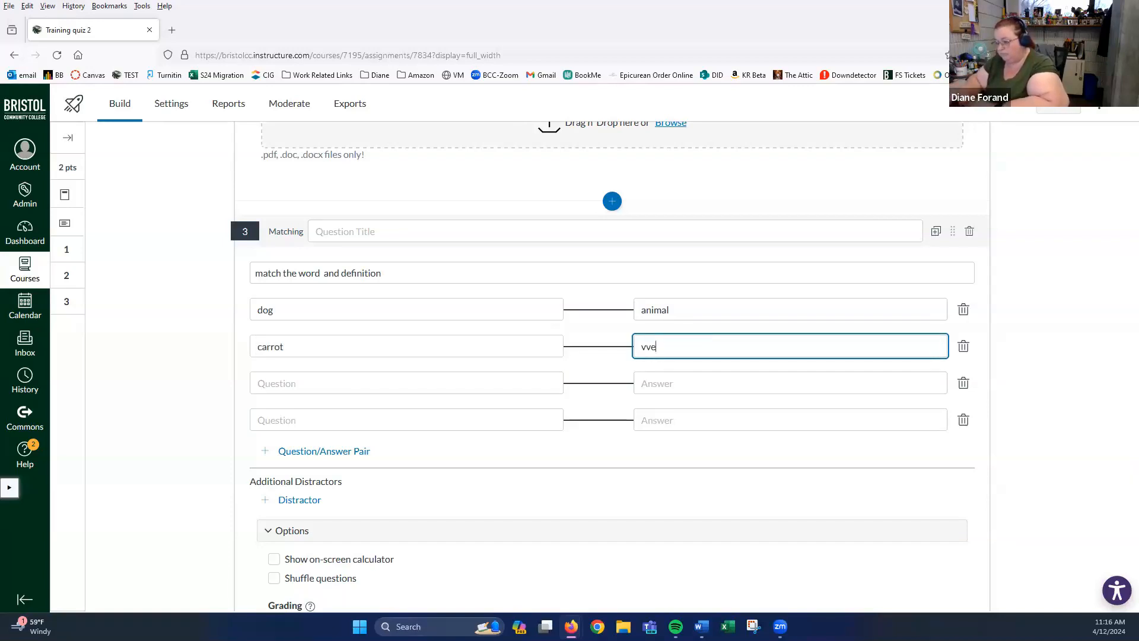
type("etable")
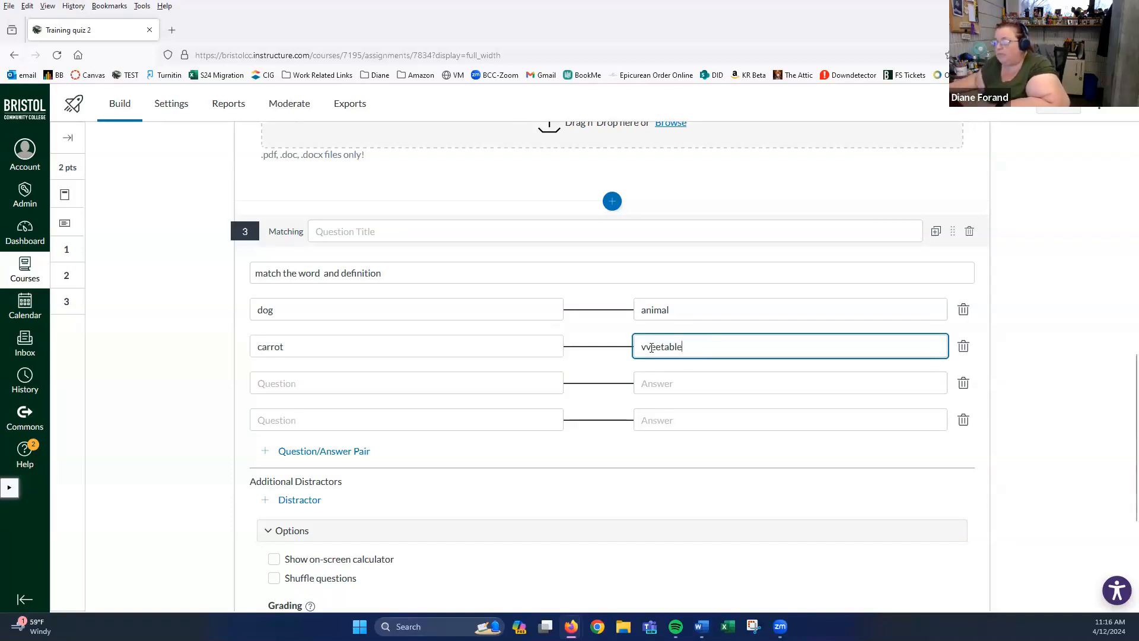
key("BackSpace")
key("BackSpace")
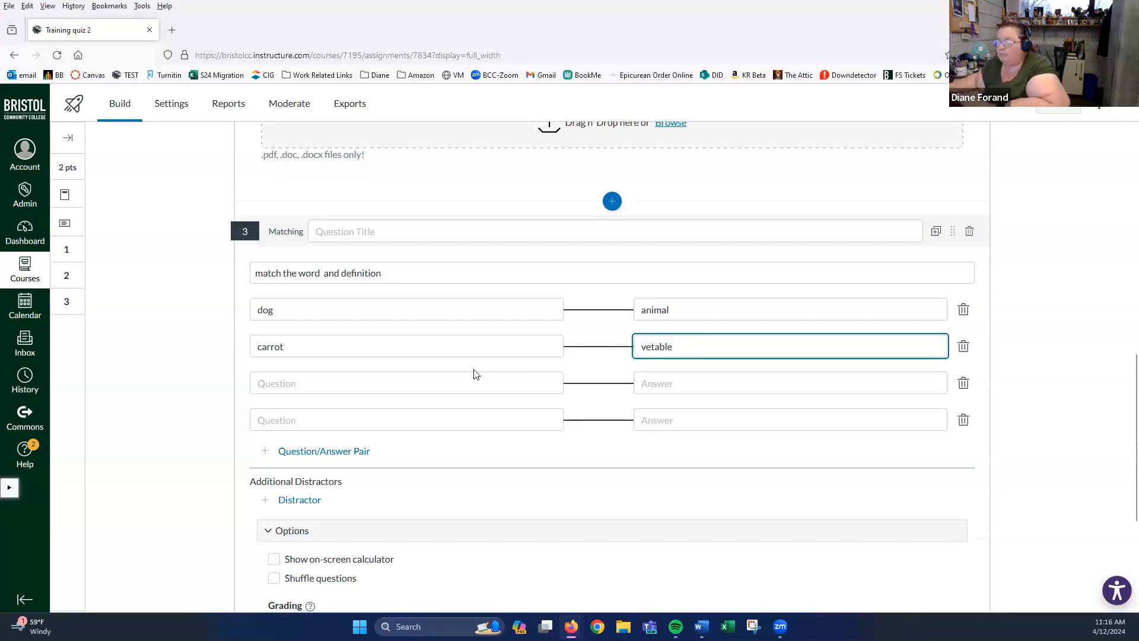
left_click(650, 345)
type("ge")
left_click(331, 387)
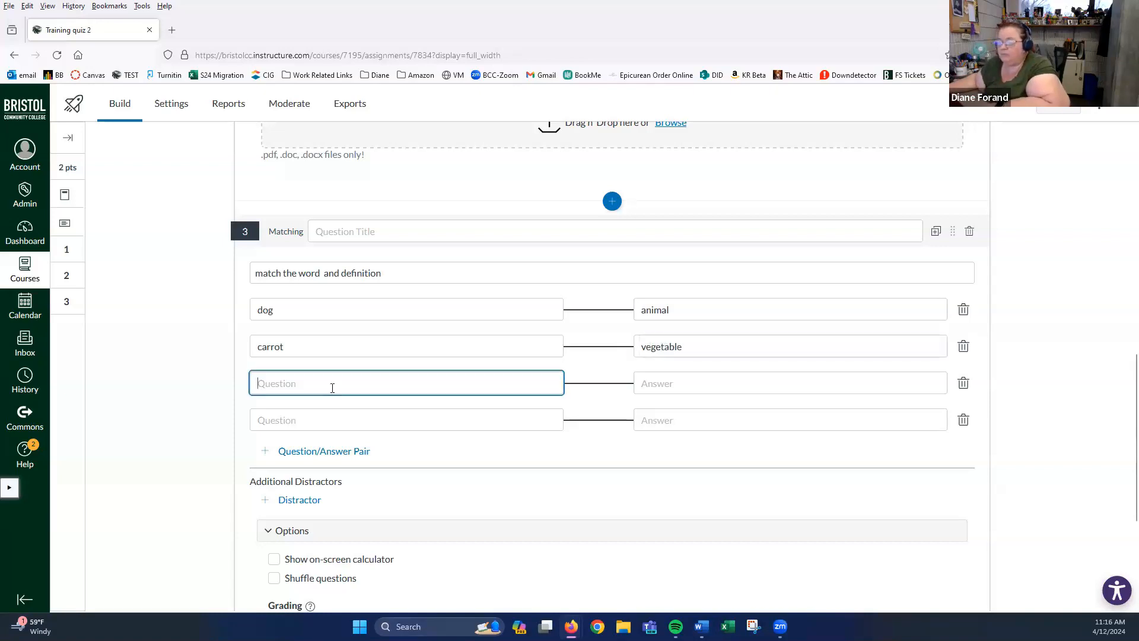
- Scroll down to review the blank pairs and the Options panel of the matching question
scroll(306, 374, "down", 2)
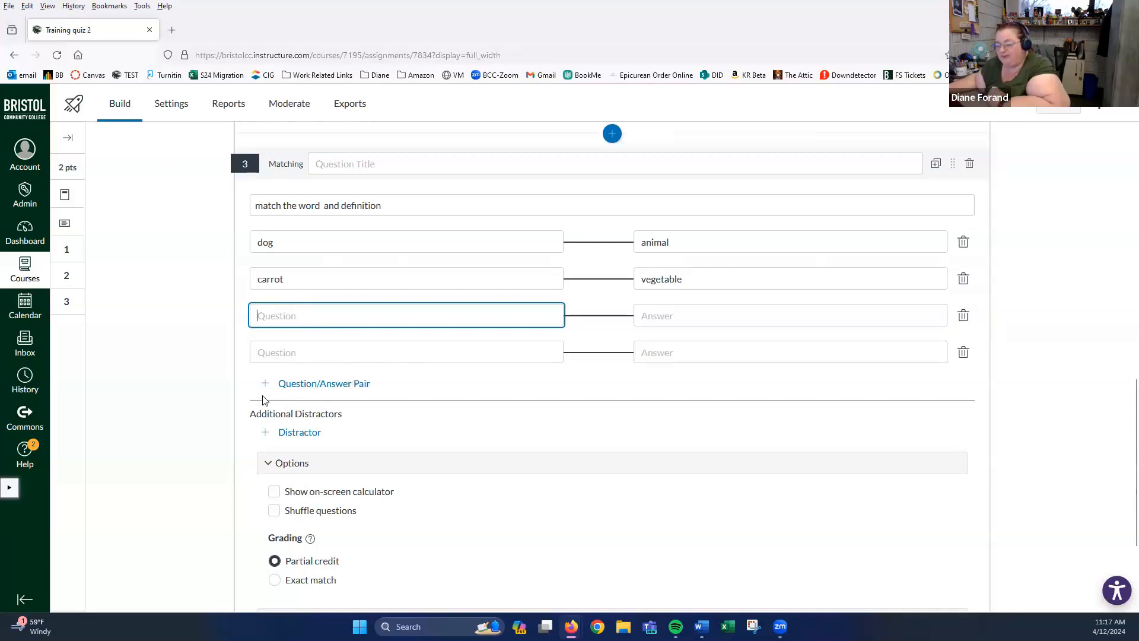
scroll(216, 369, "down", 2)
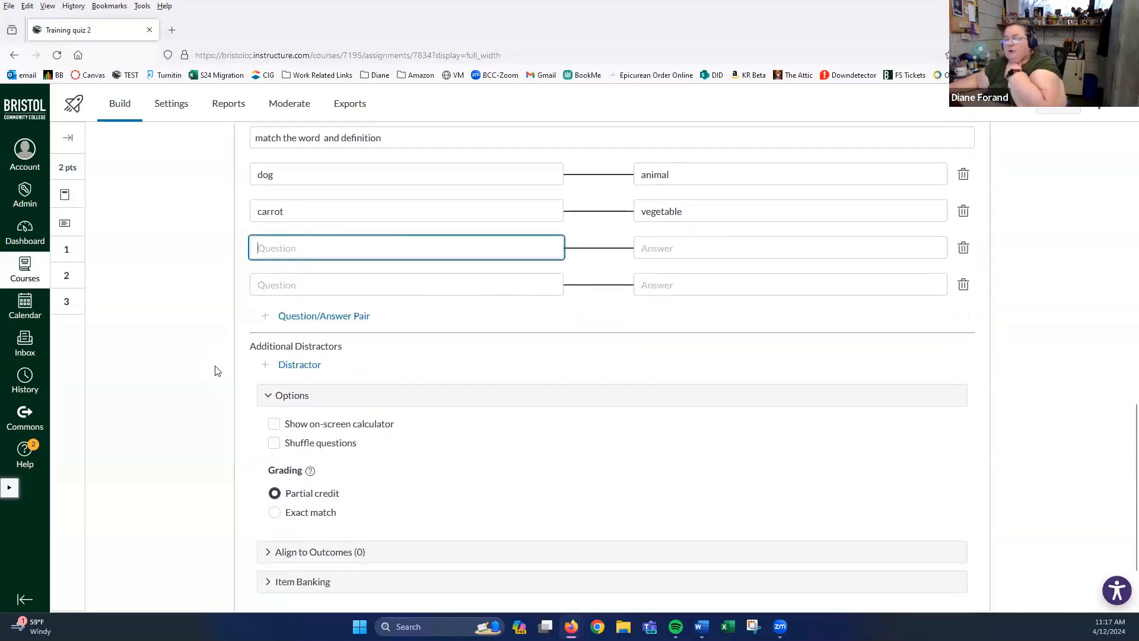
scroll(219, 377, "down", 2)
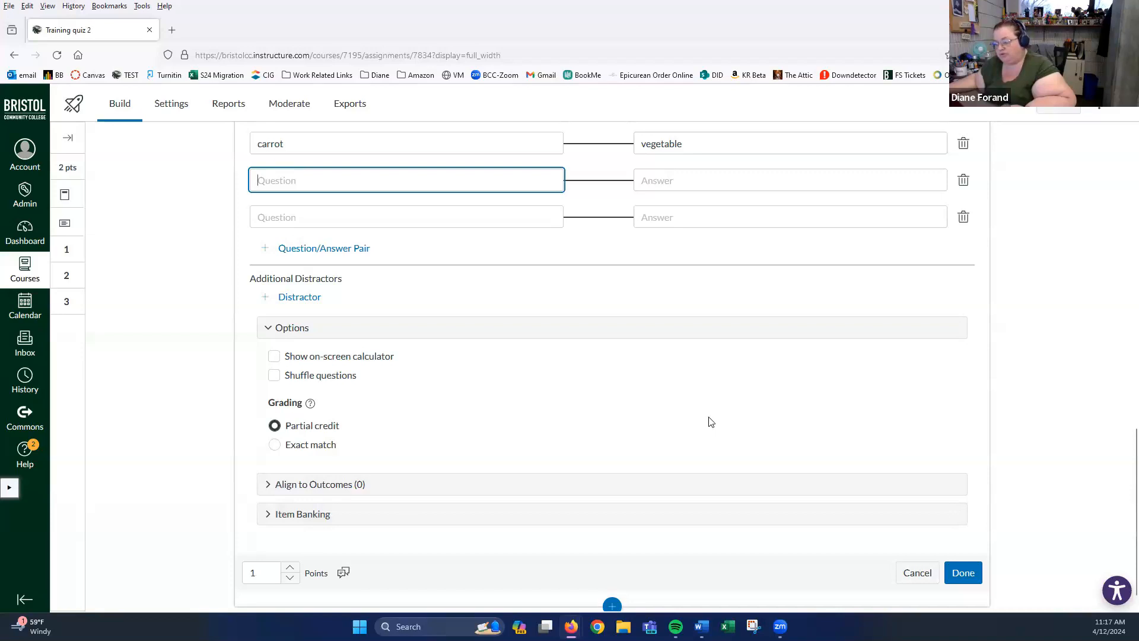
scroll(711, 422, "up", 2)
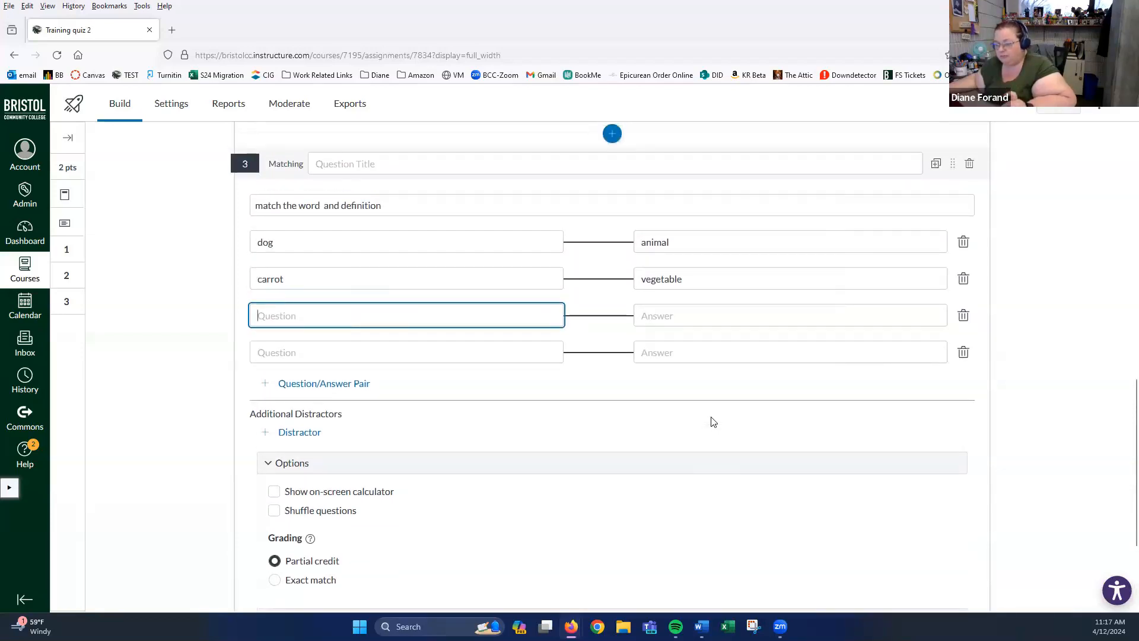
scroll(712, 422, "down", 2)
scroll(713, 421, "down", 1)
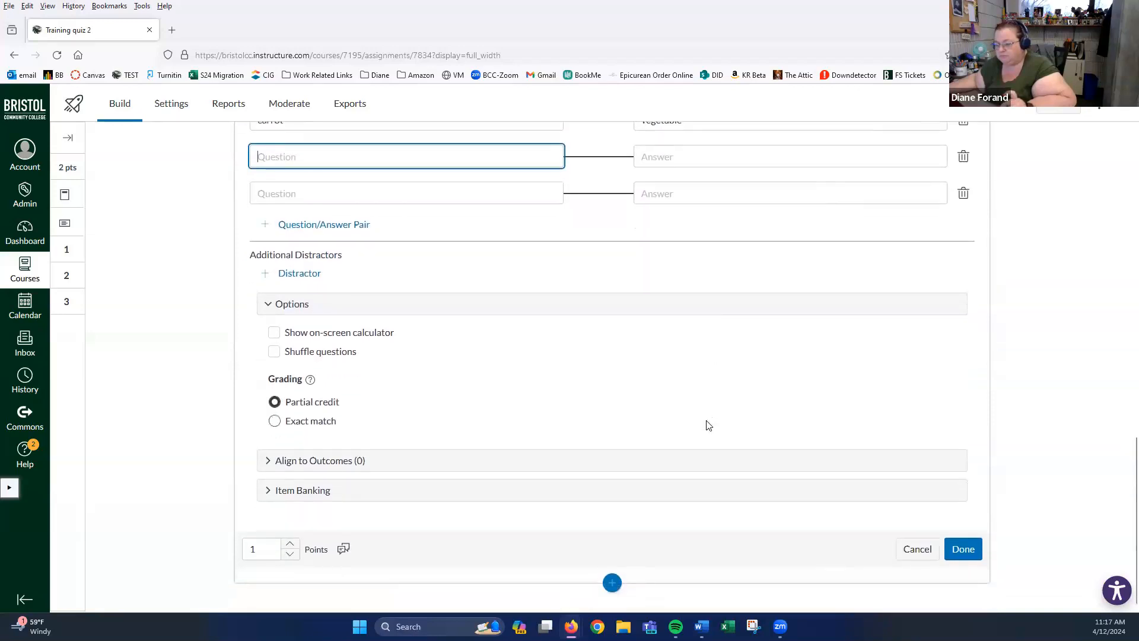
- Delete the two blank question/answer pairs and save matching question 3
left_click(963, 551)
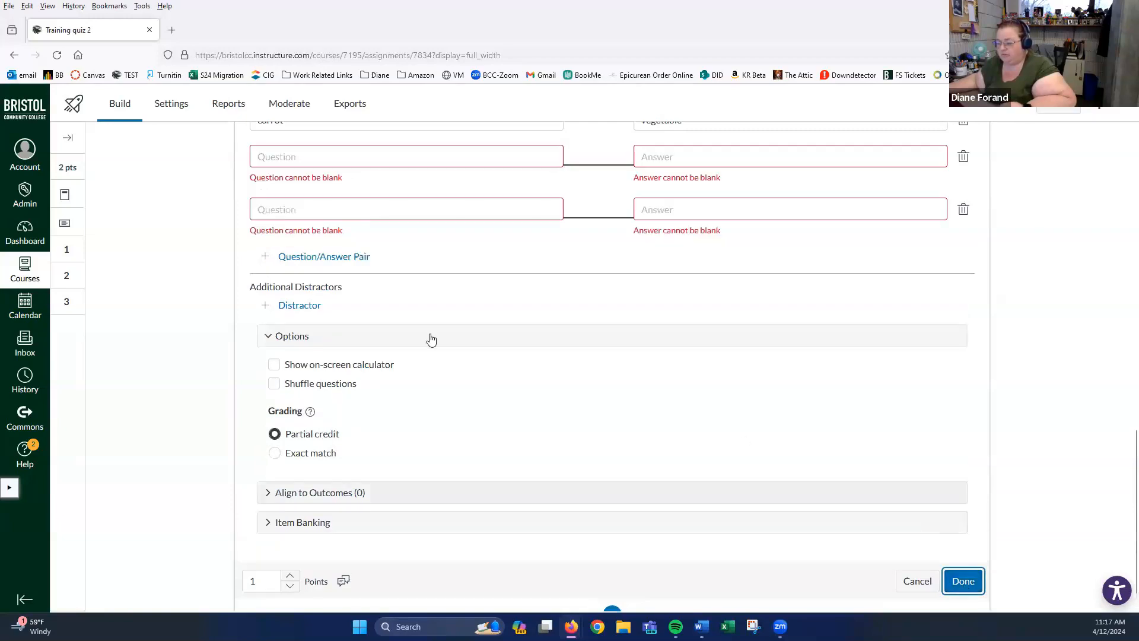
scroll(475, 350, "up", 4)
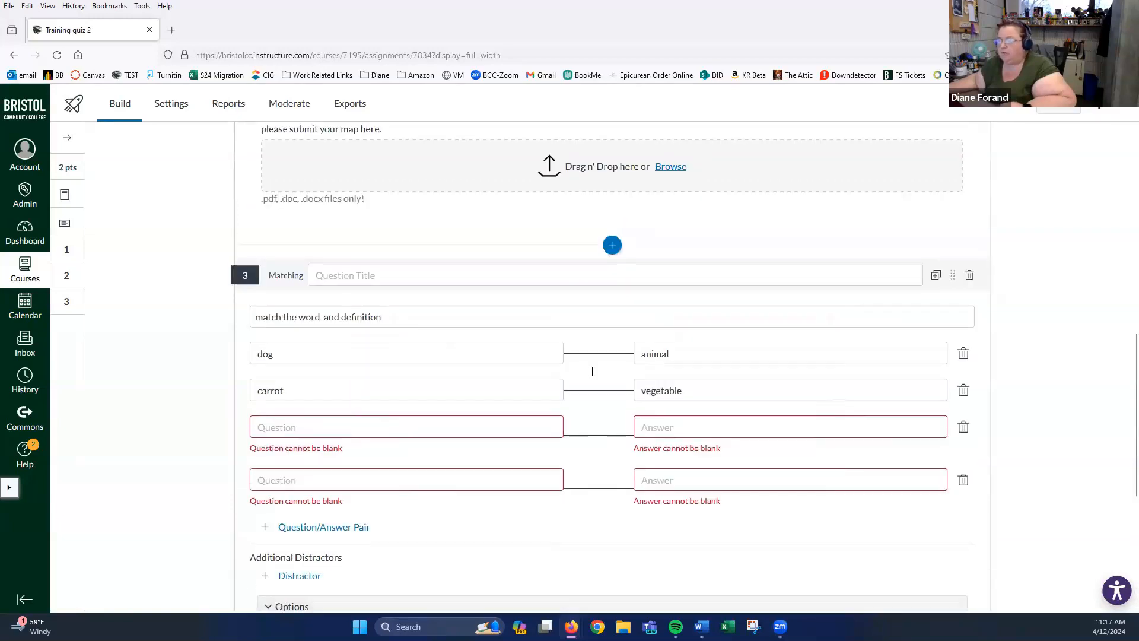
left_click(964, 427)
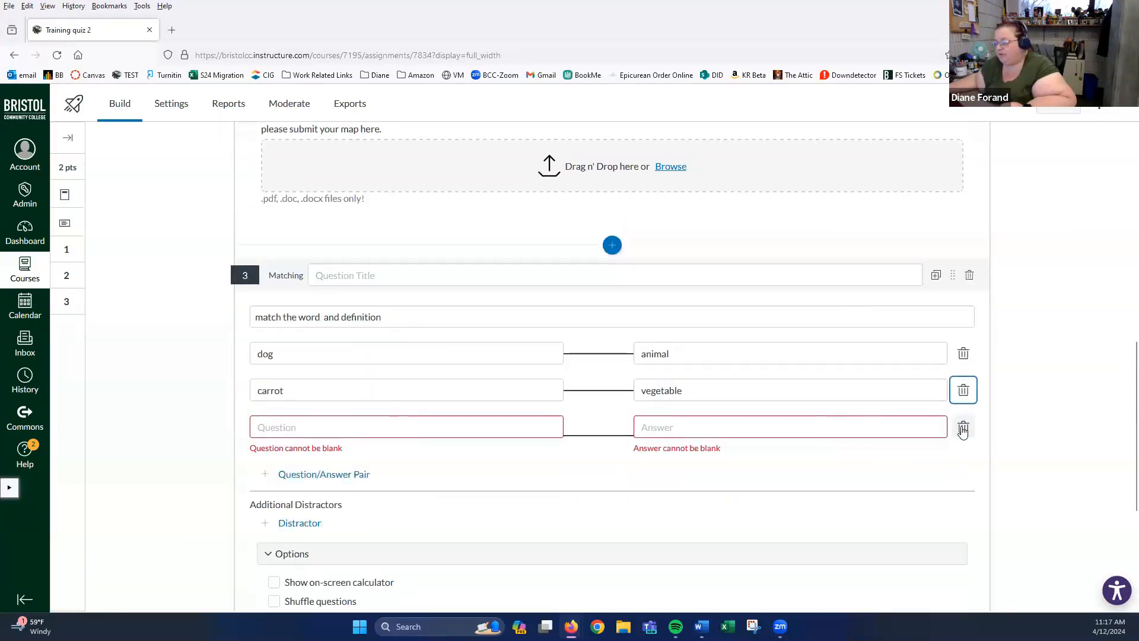
left_click(964, 428)
scroll(556, 392, "down", 3)
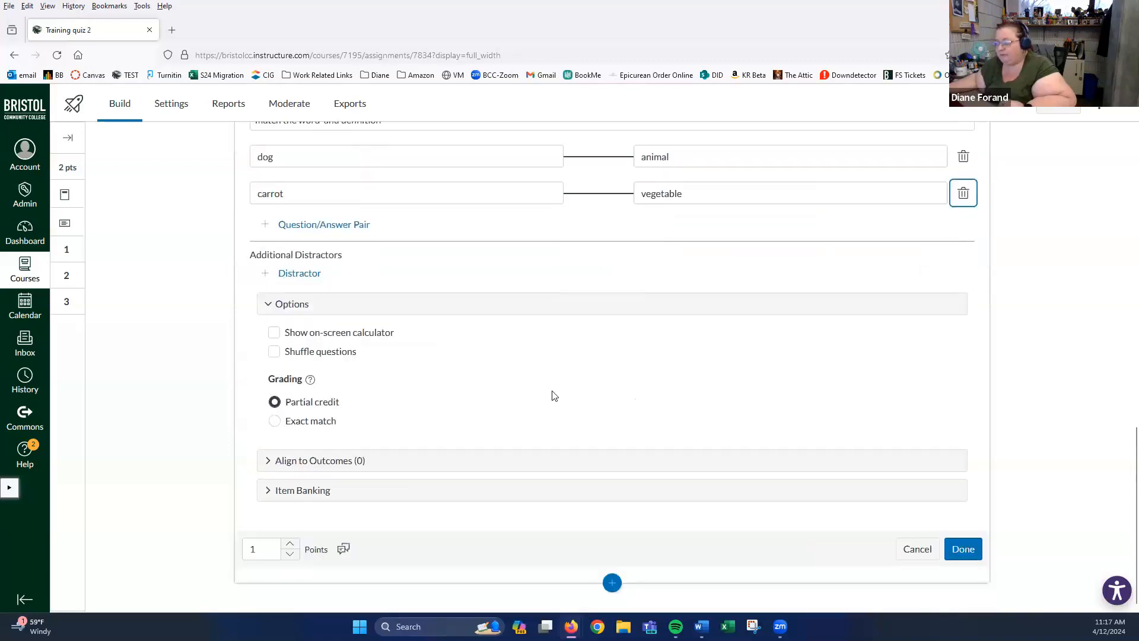
left_click(962, 552)
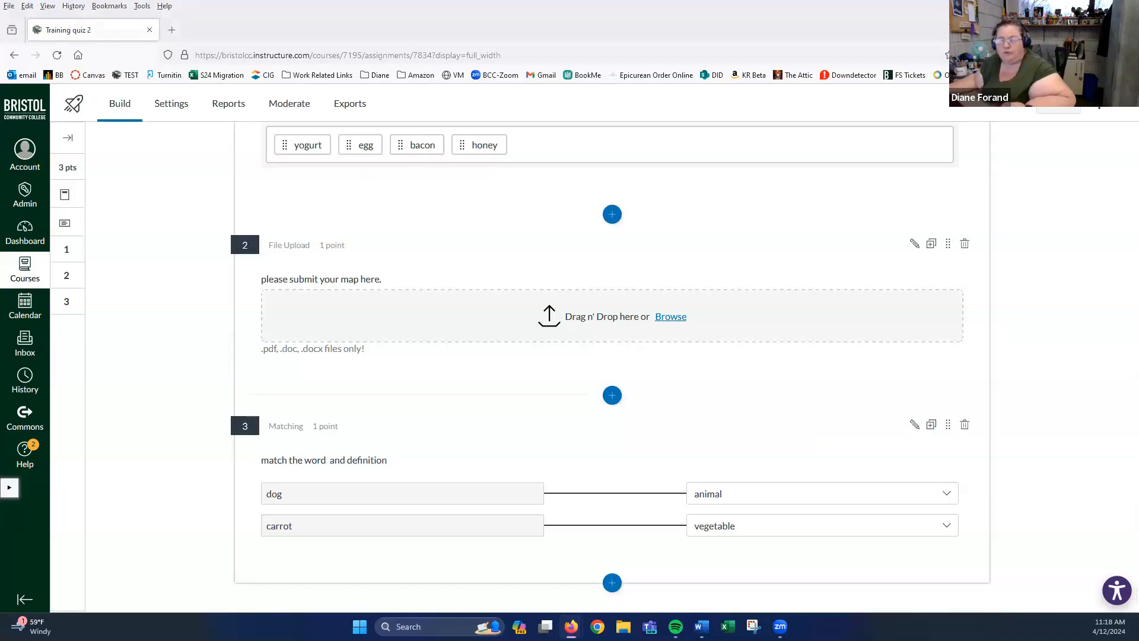
- Insert a Multiple Choice question with the stem 'this is a fruit'
left_click(612, 584)
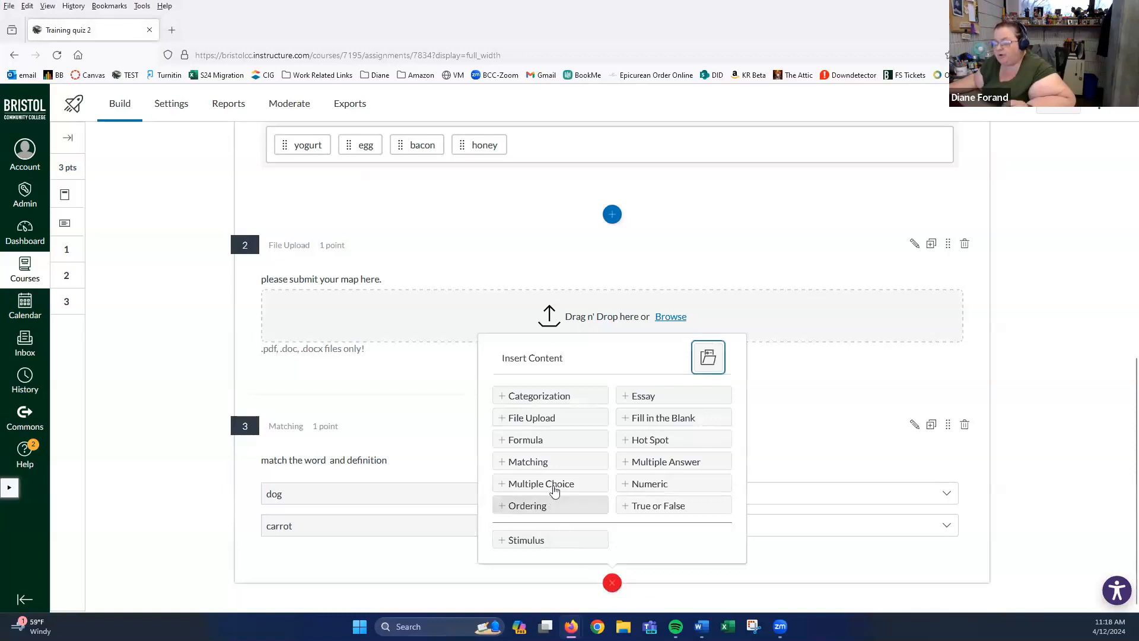
left_click(555, 484)
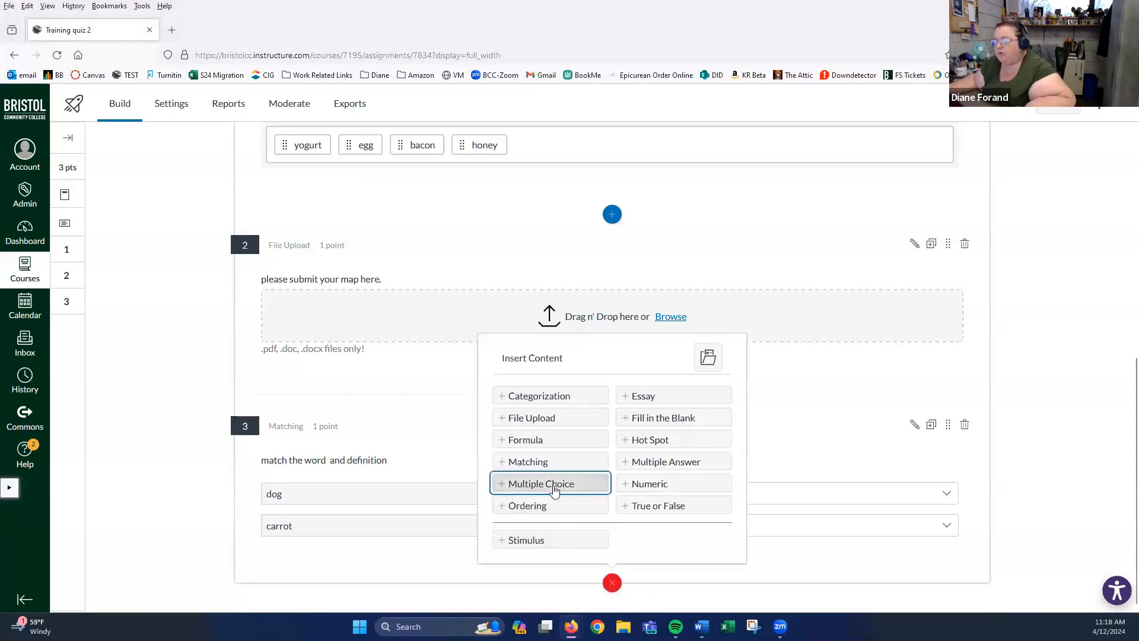
left_click(356, 407)
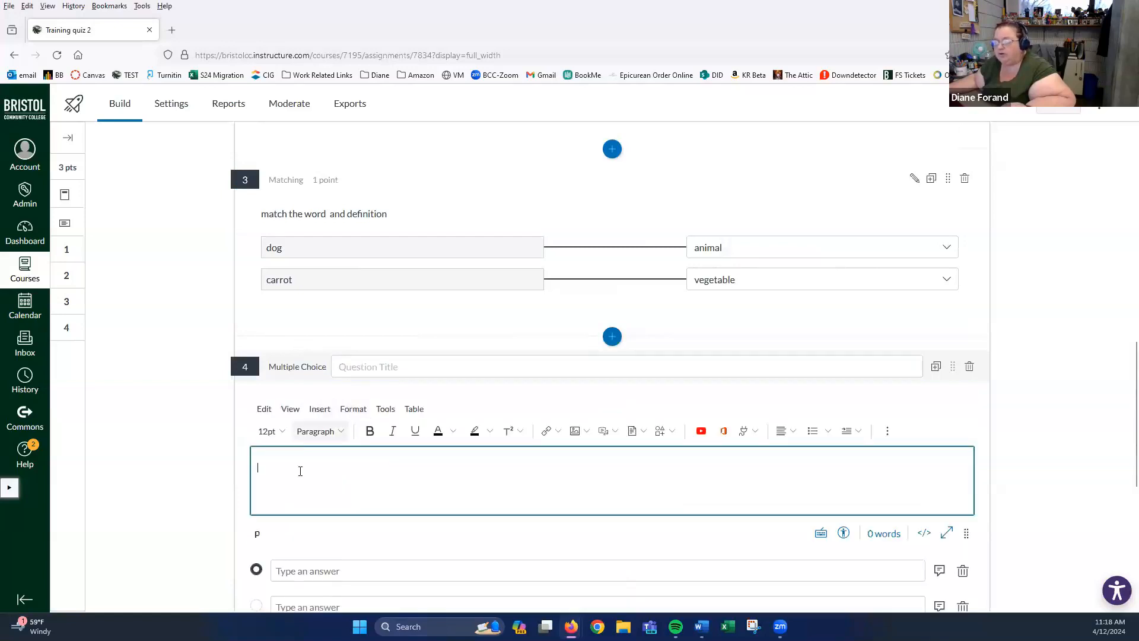
scroll(291, 451, "down", 3)
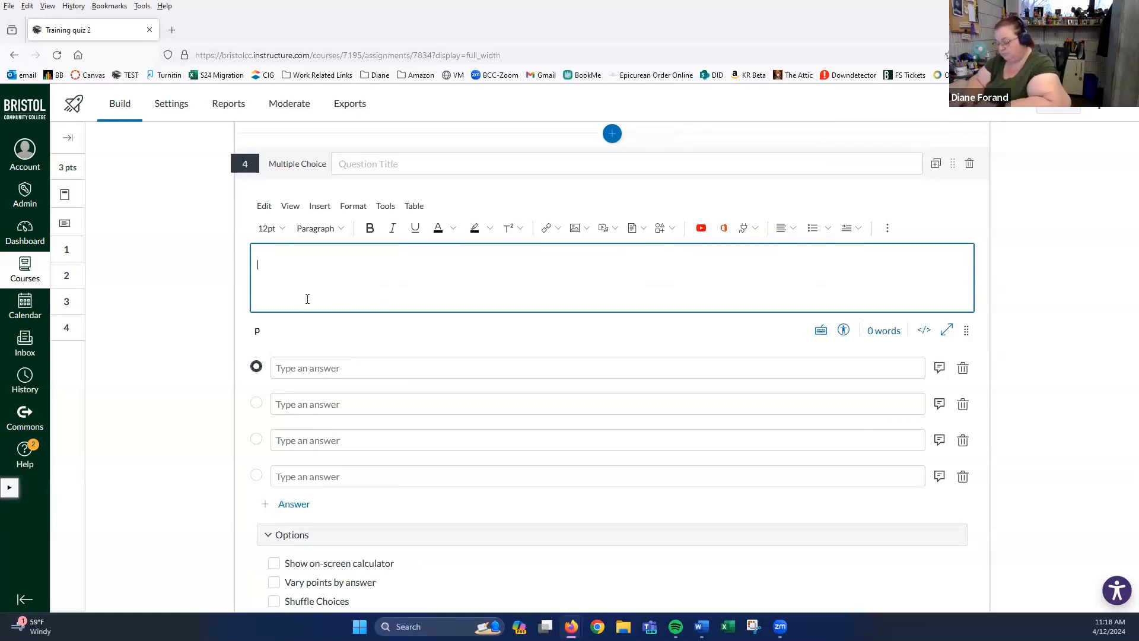
type("thiis is a f")
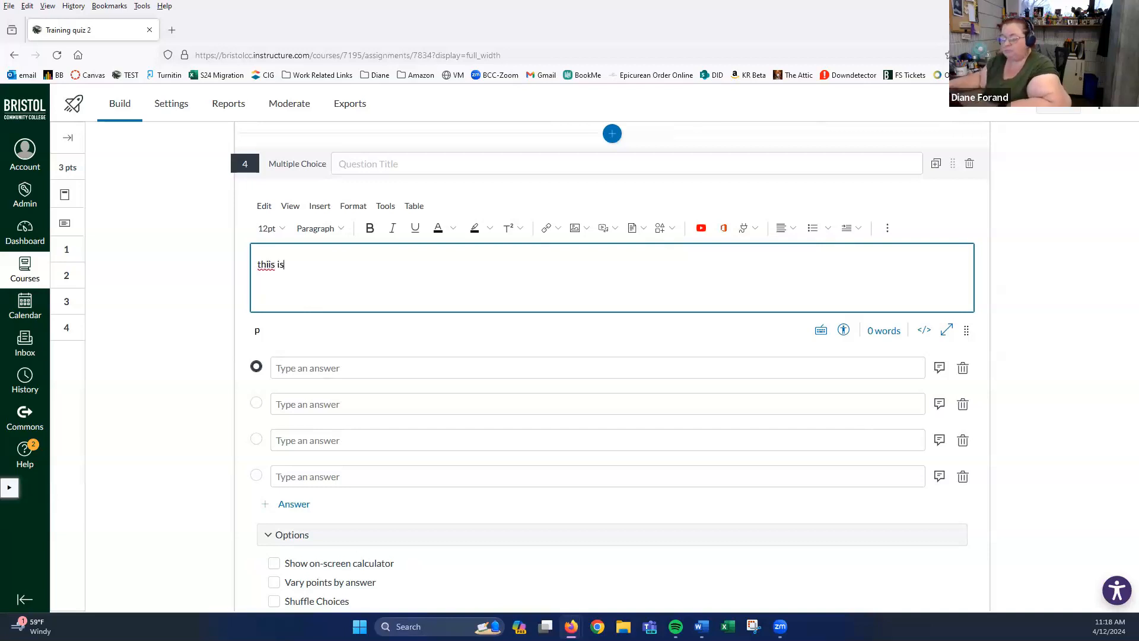
left_click(268, 266)
key("BackSpace")
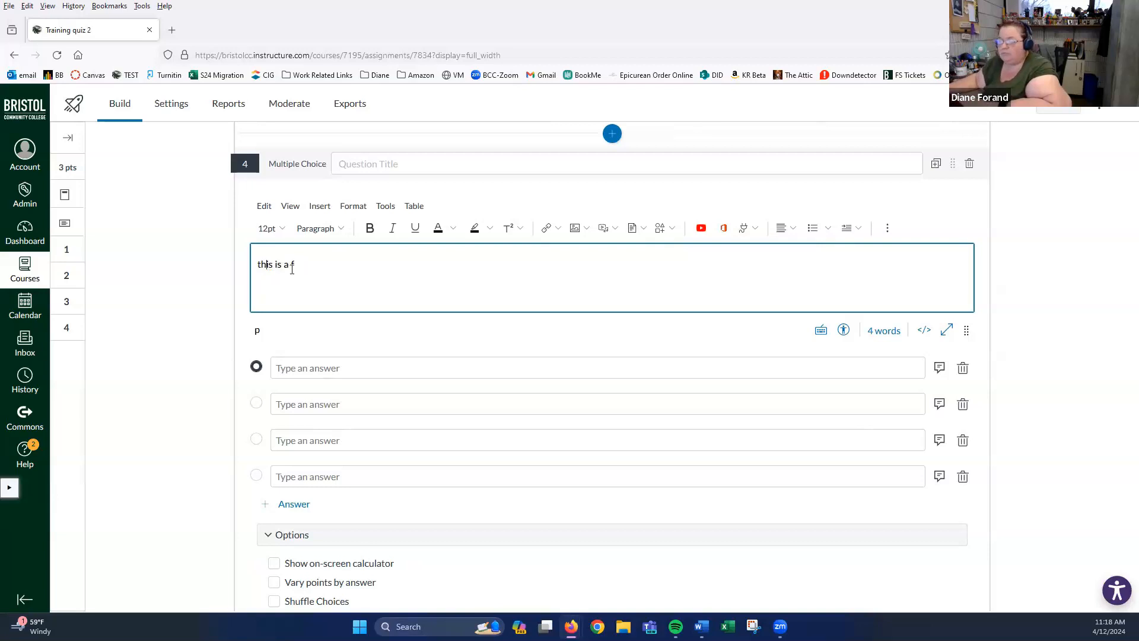
type("ruit")
- Enter the answer choices carrot, egg and banana
left_click(346, 368)
left_click(318, 422)
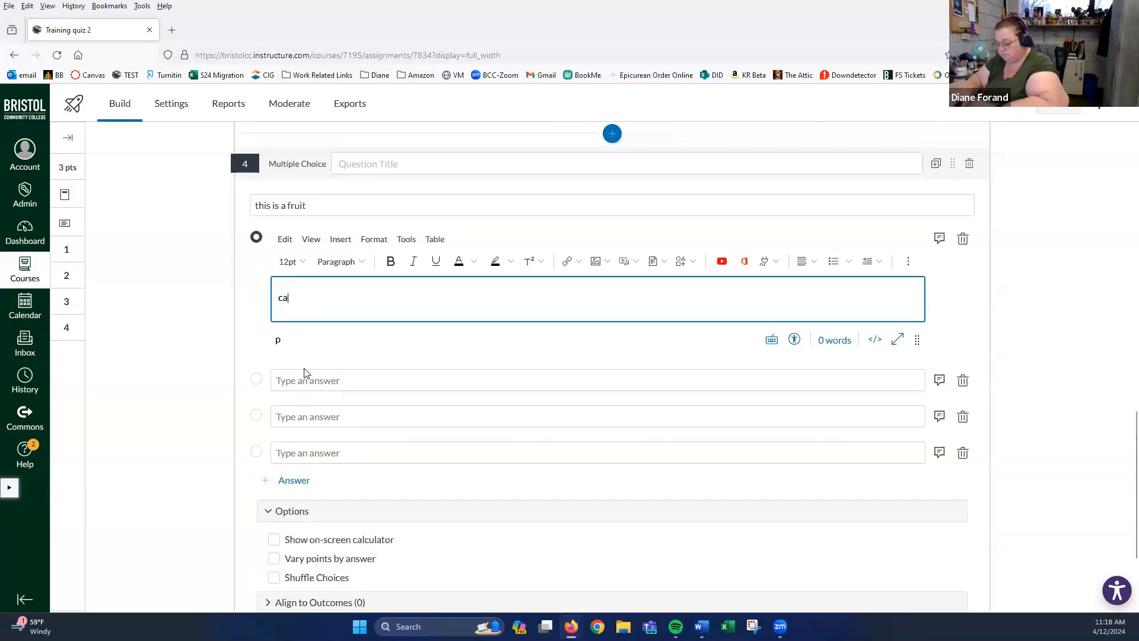
type("carrot")
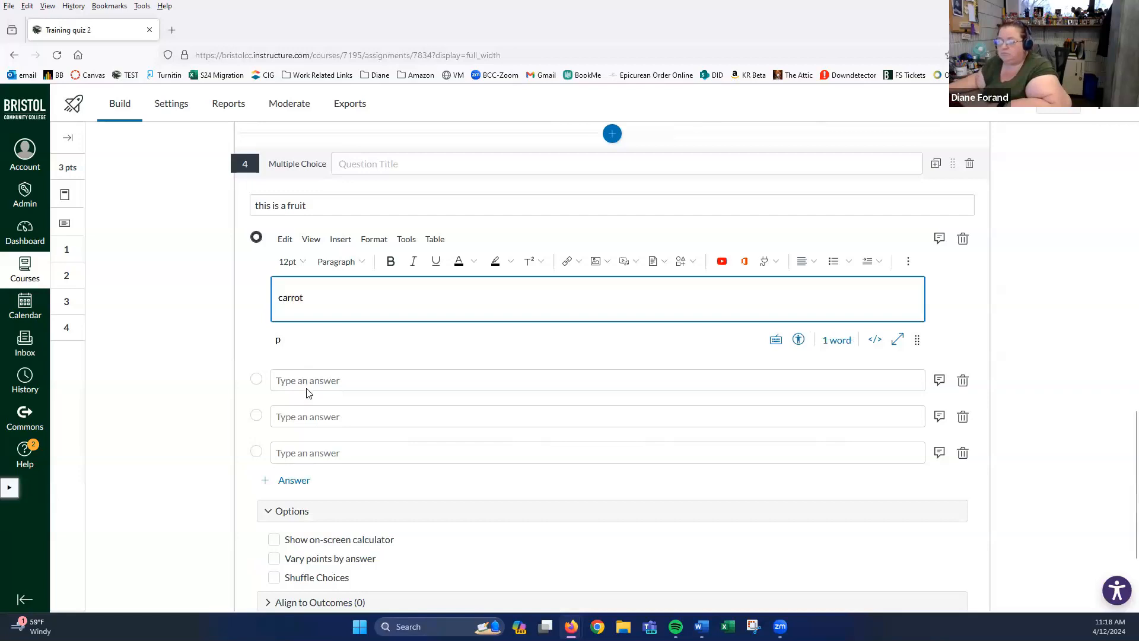
left_click(308, 380)
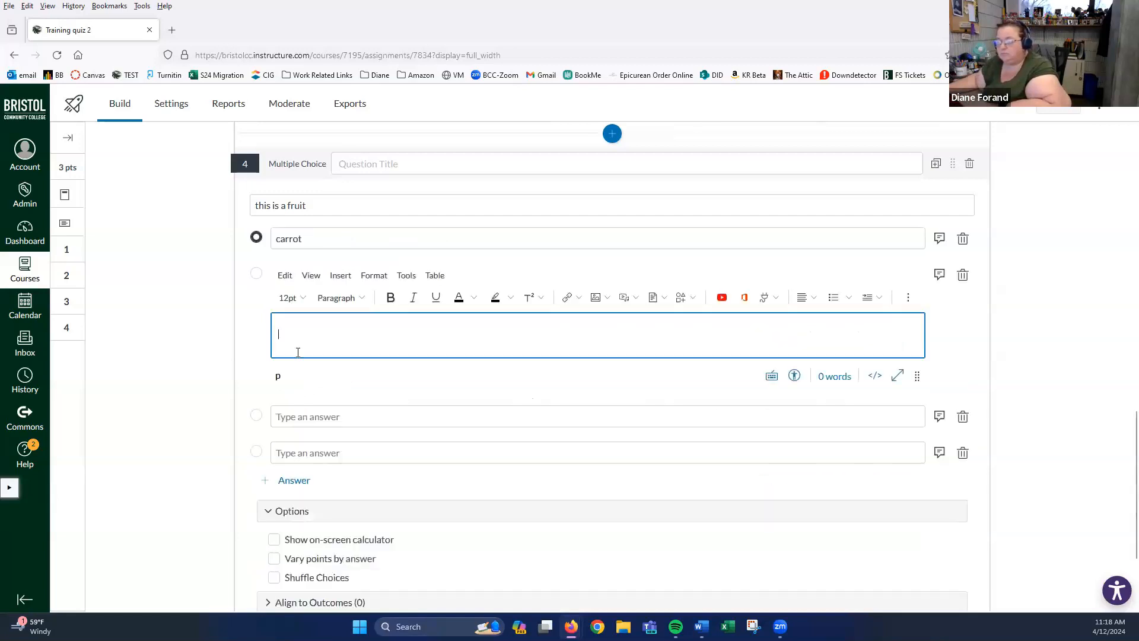
type("e")
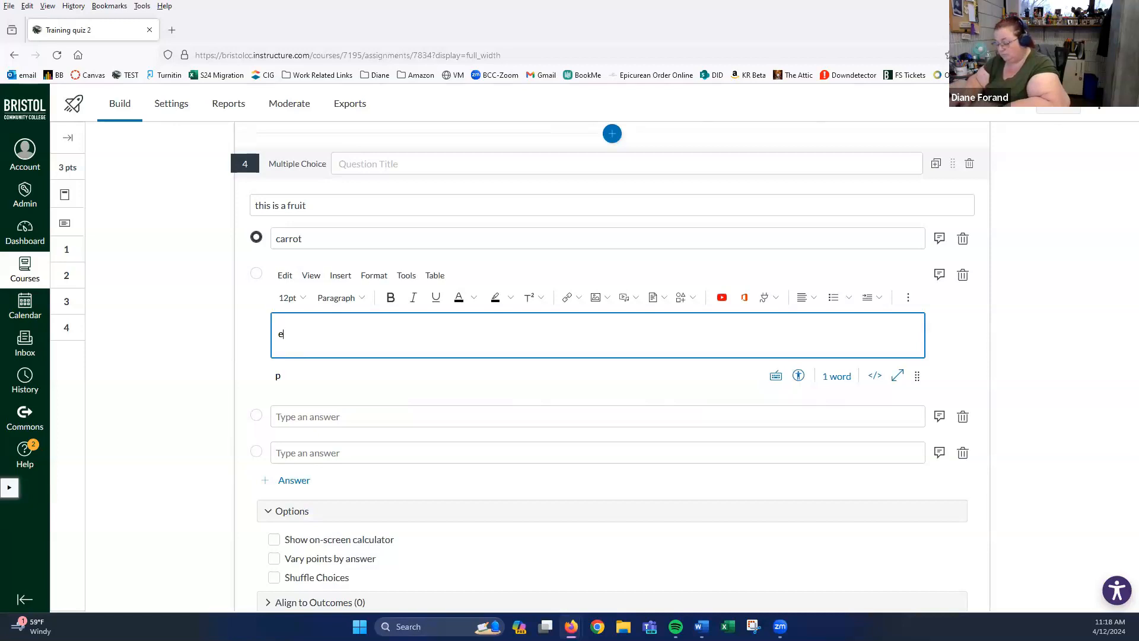
type("gg")
left_click(326, 417)
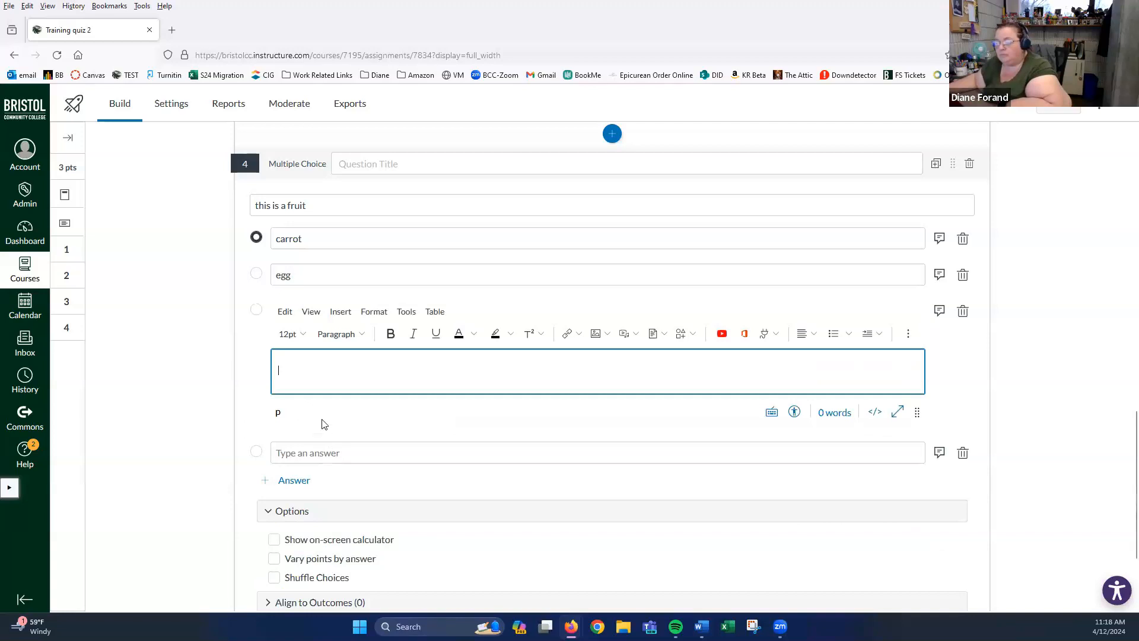
type("banana")
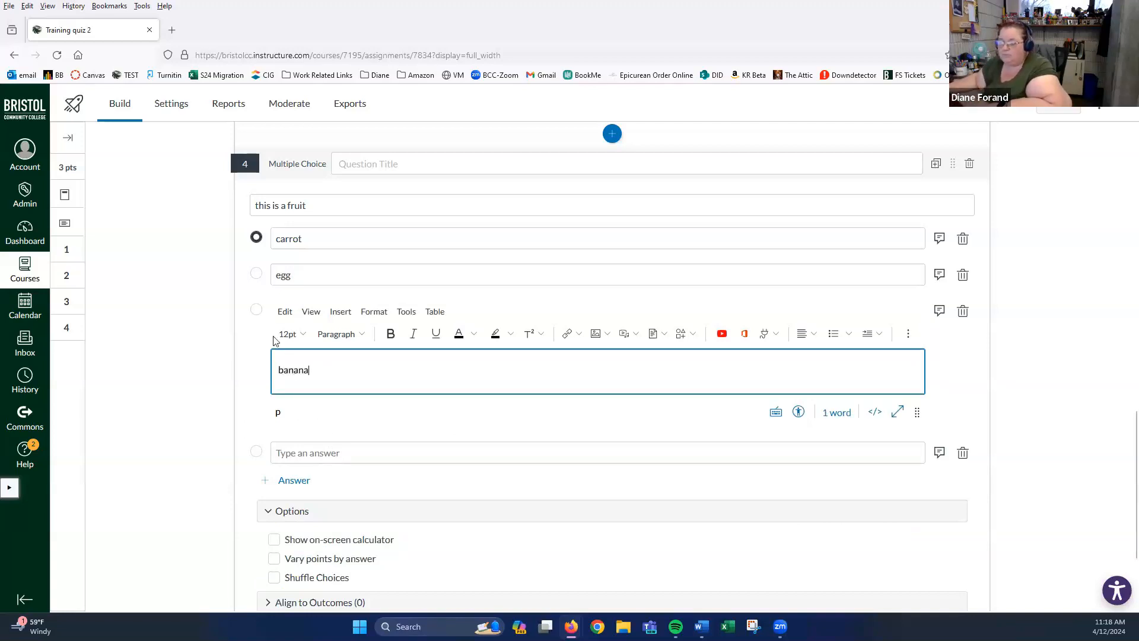
- Mark banana correct, add chicken as a fourth choice, enable Shuffle Choices, and save
left_click(257, 308)
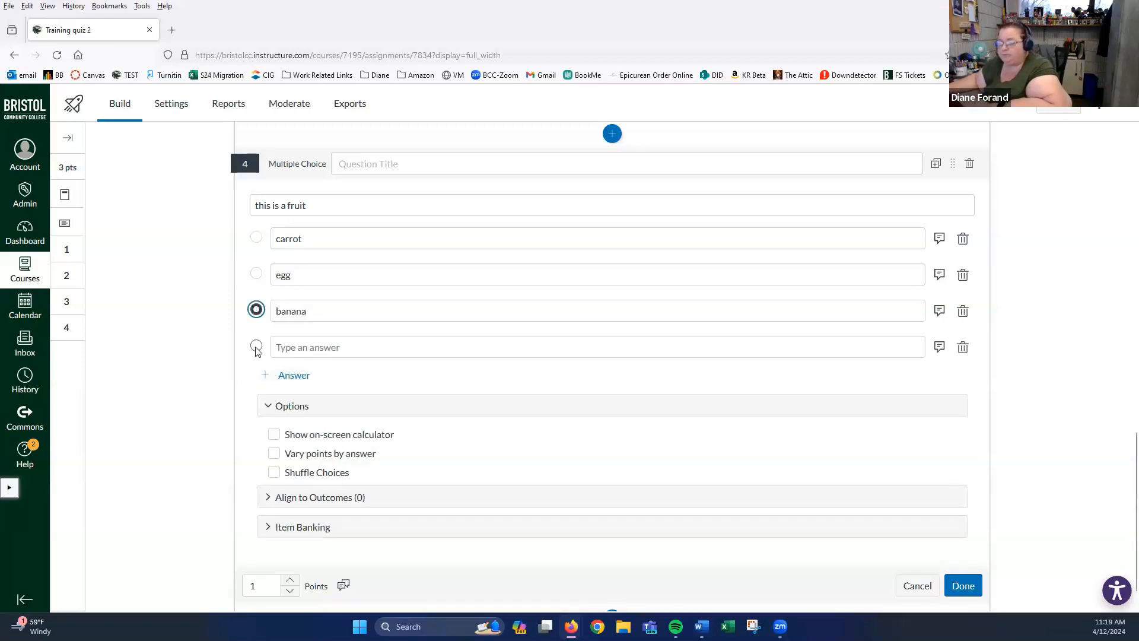
left_click(348, 348)
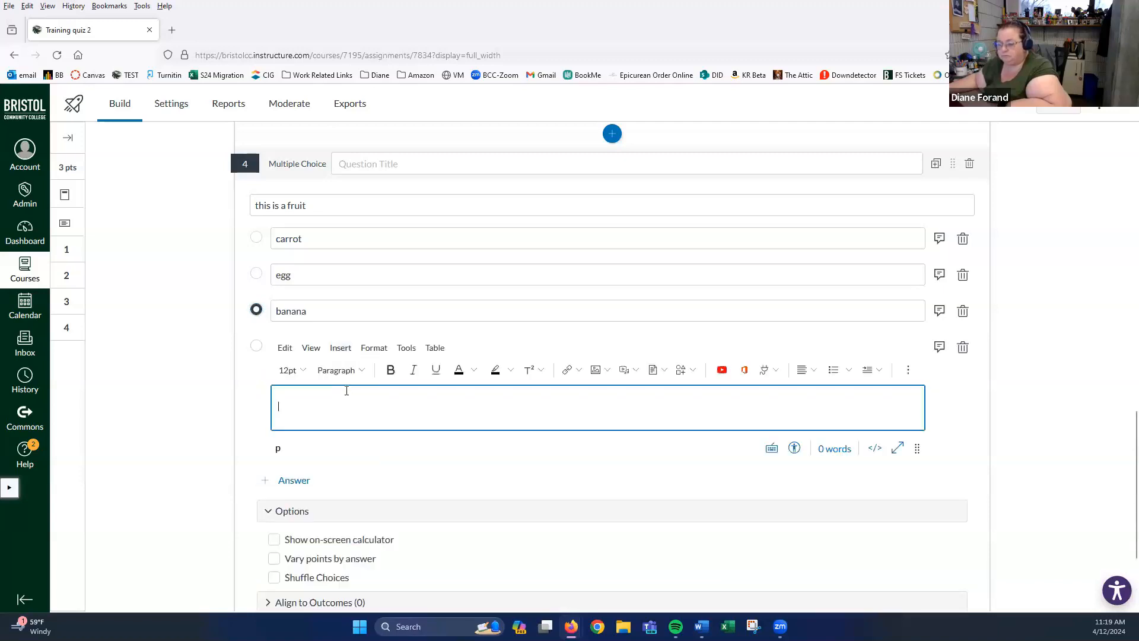
type("chicken")
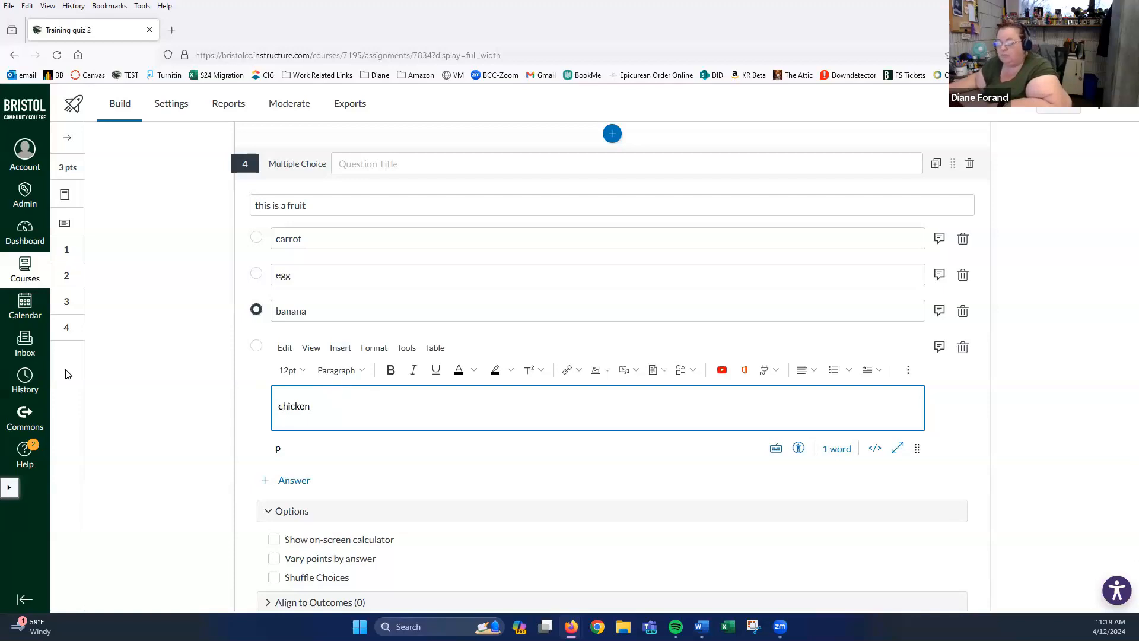
scroll(299, 377, "down", 3)
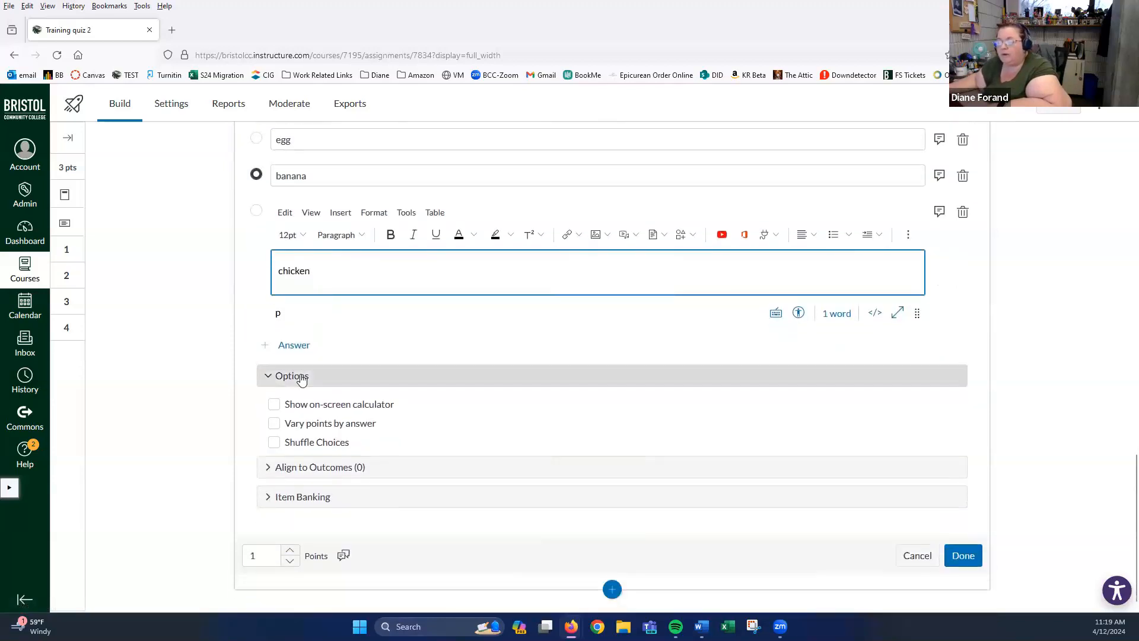
left_click(275, 442)
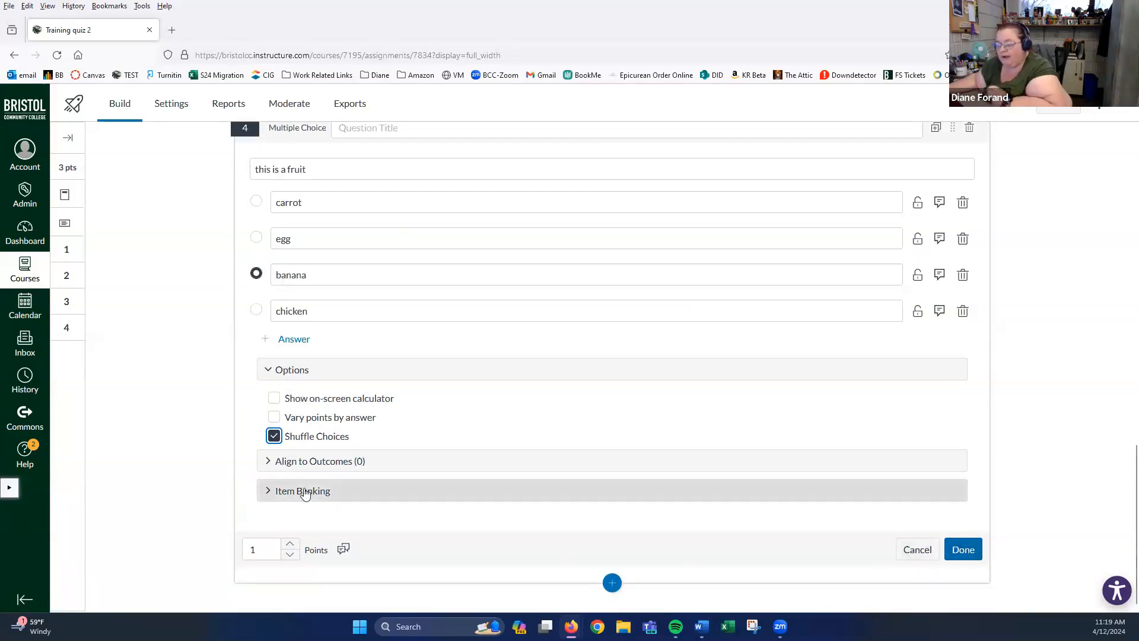
left_click(962, 550)
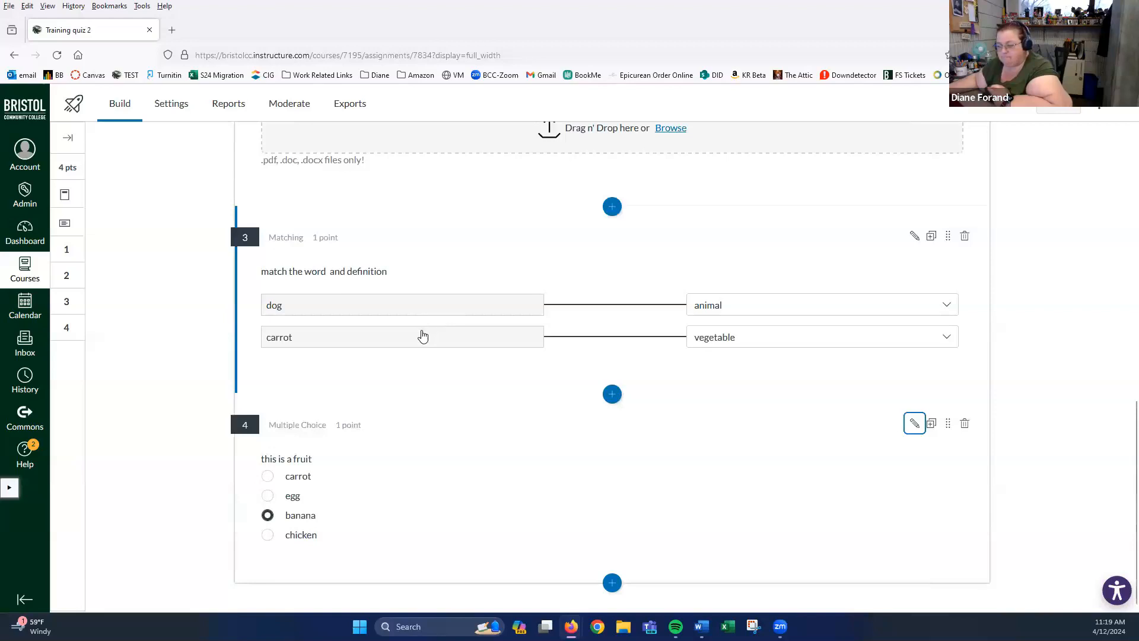
- Add a Stimulus block below question 4 from the Insert Content menu
left_click(613, 583)
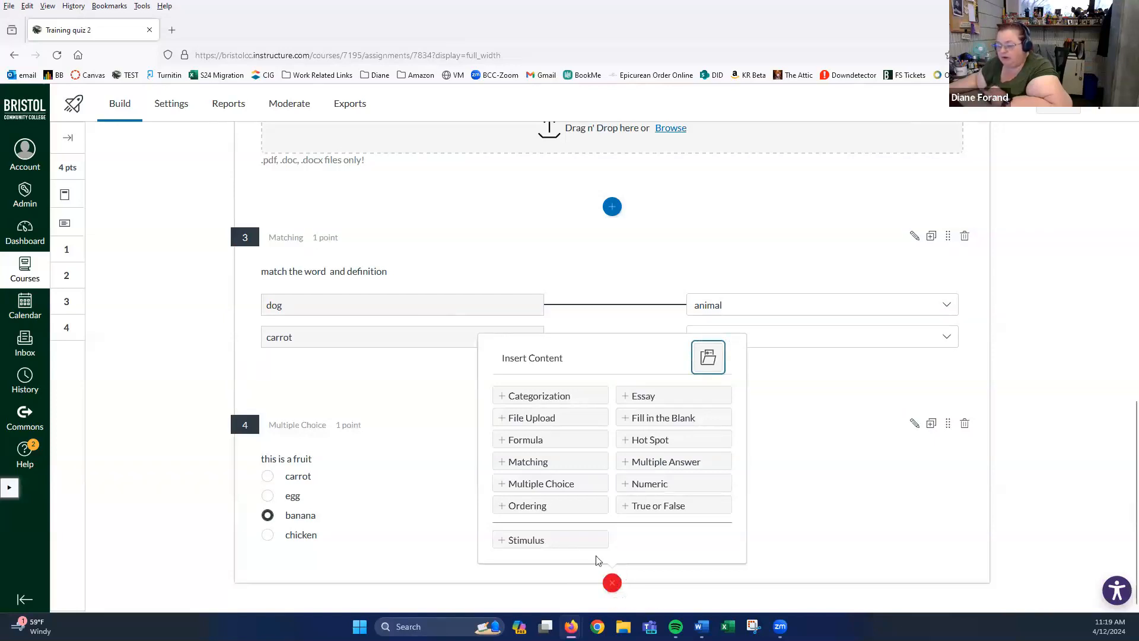
left_click(527, 542)
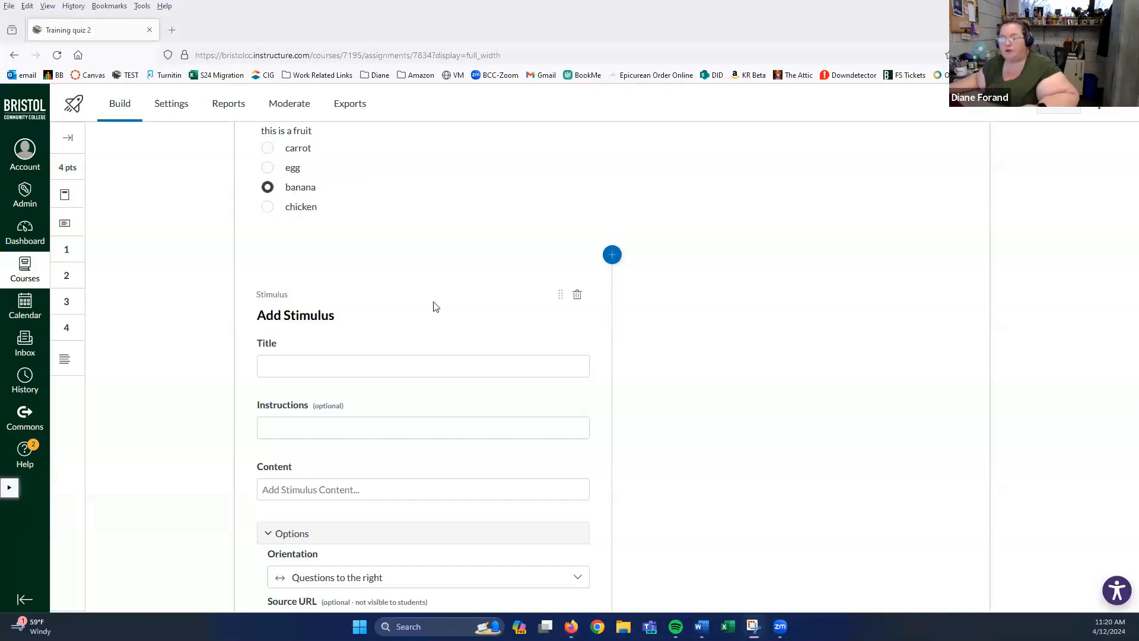
- Paste the 265-word Declaration of Independence passage into the stimulus Content editor
left_click(300, 429)
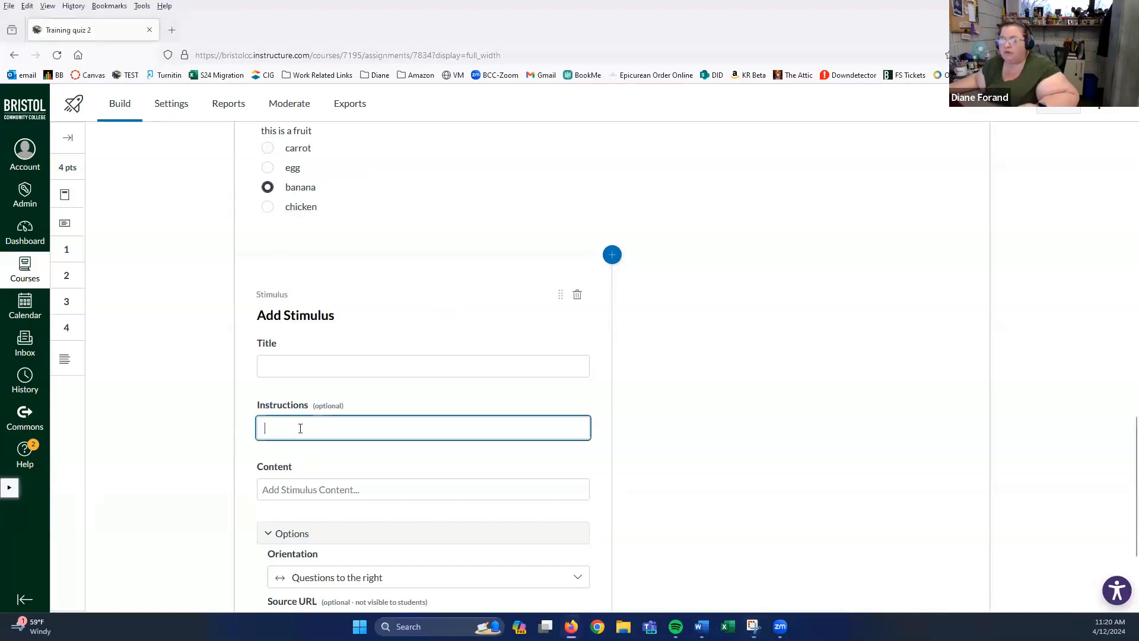
left_click(295, 487)
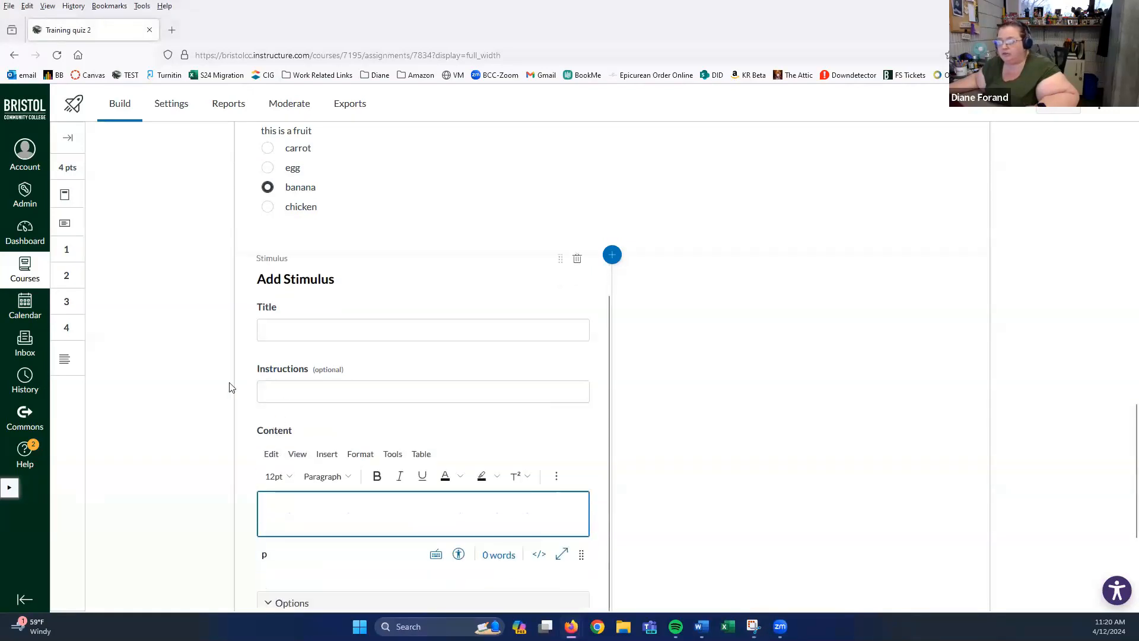
scroll(297, 437, "down", 3)
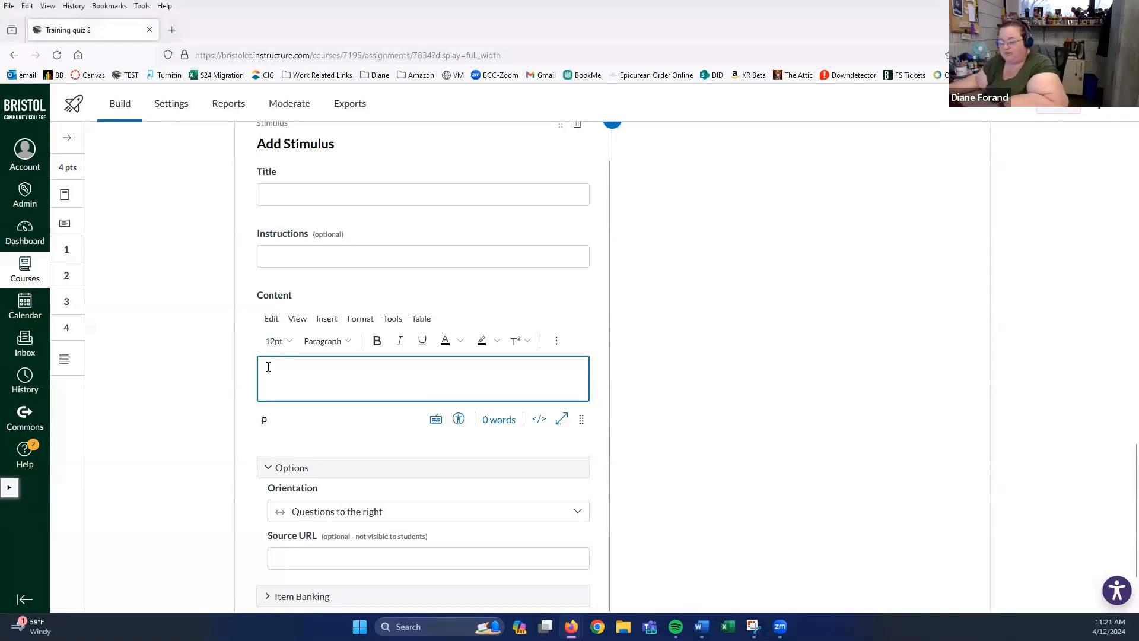
right_click(268, 367)
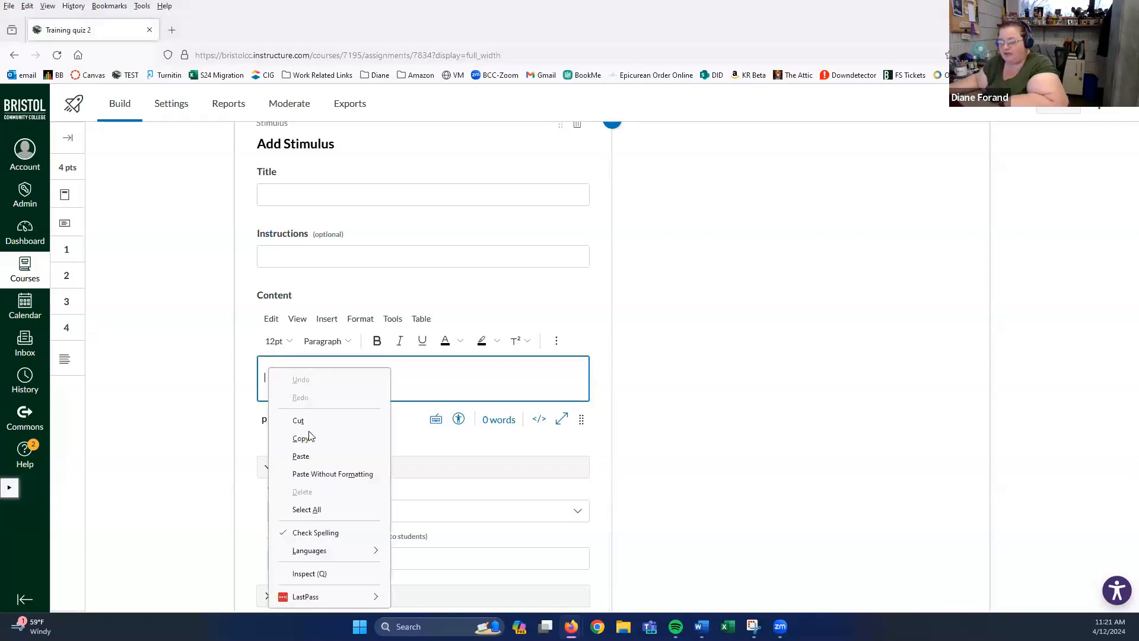
left_click(332, 474)
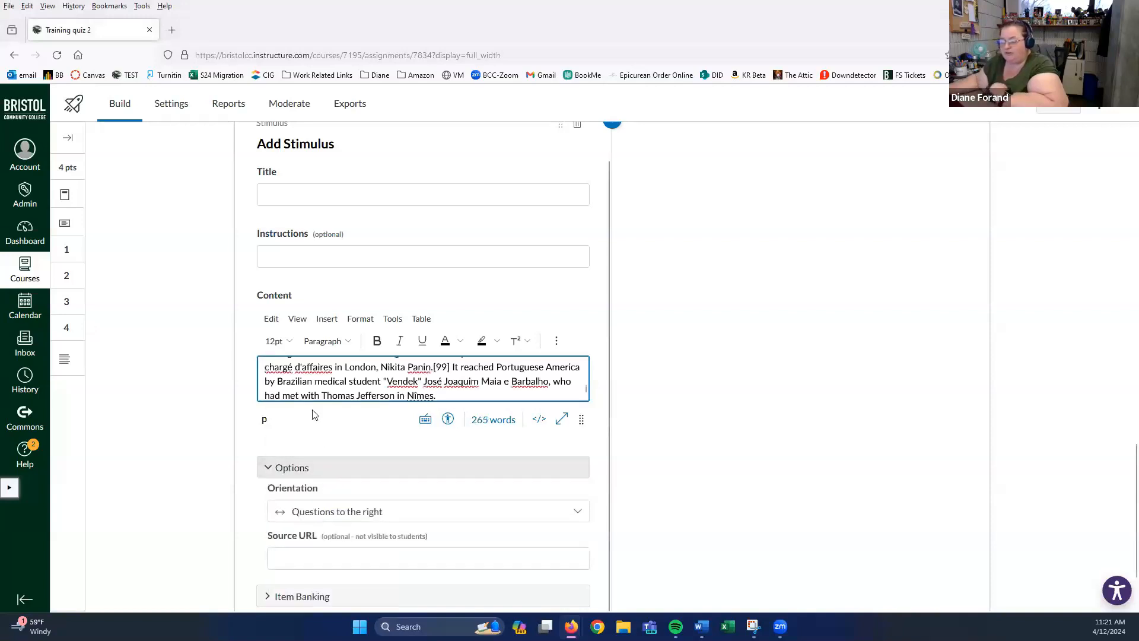
scroll(503, 374, "up", 5)
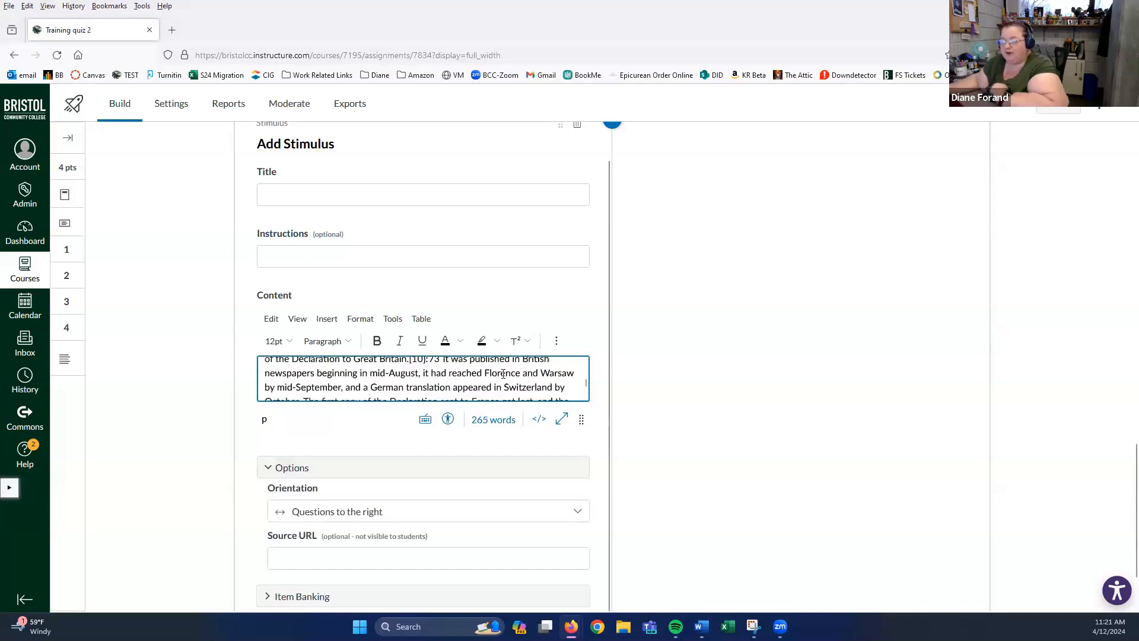
scroll(503, 374, "up", 3)
left_click(315, 260)
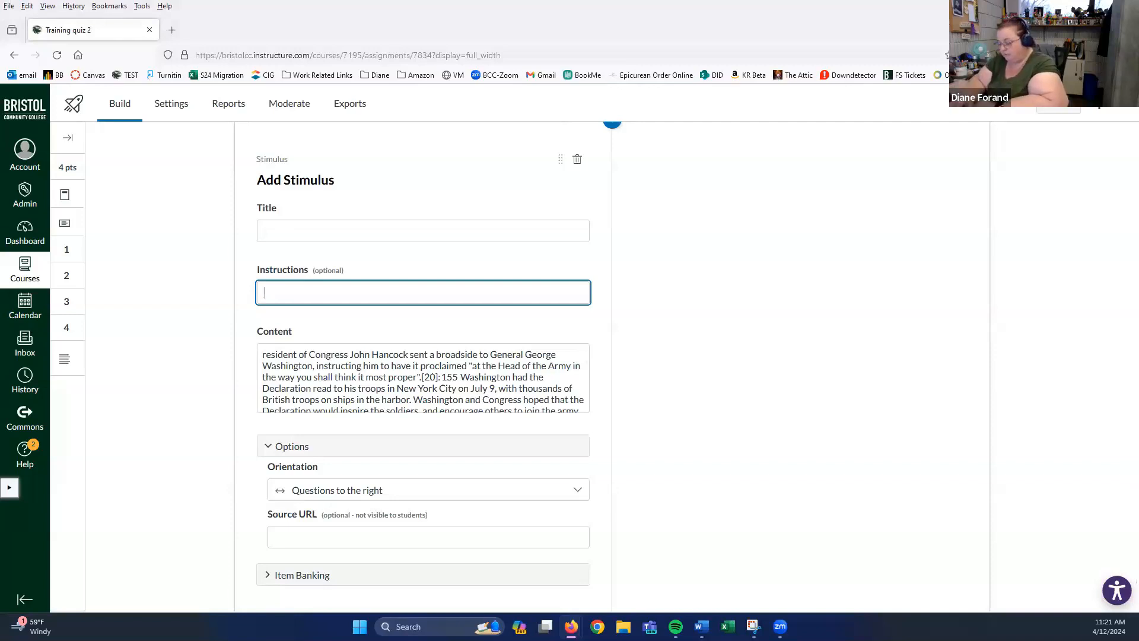
- Write 'read this article and answer the questions' as the stimulus instructions, fixing the typos
type("reeee")
key("BackSpace")
key("BackSpace")
key("BackSpace")
key("BackSpace")
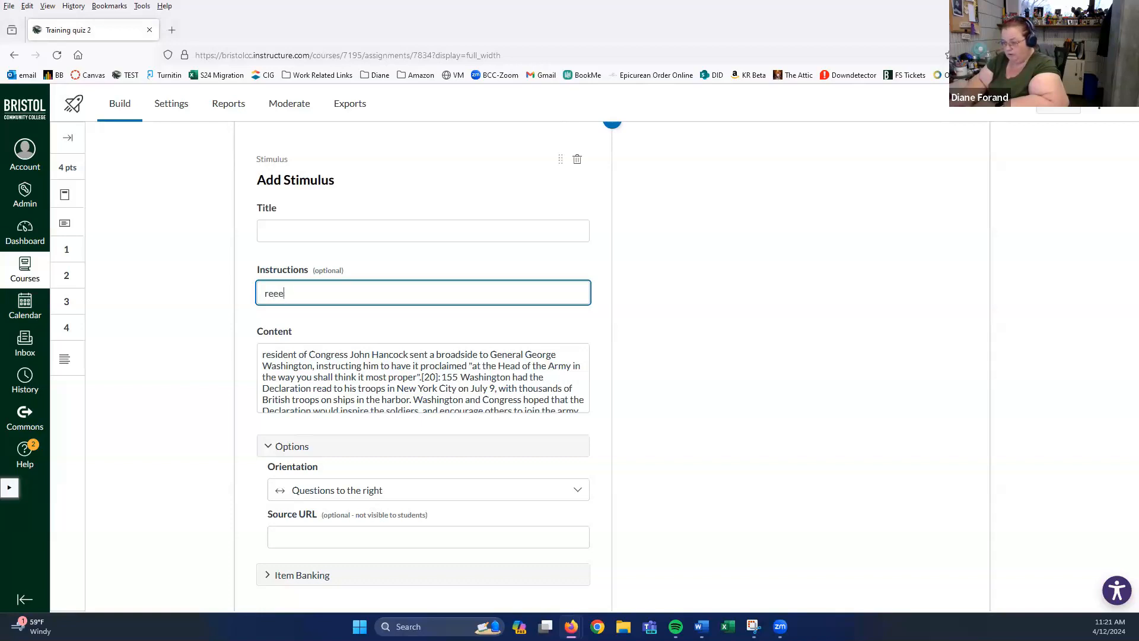
type("e")
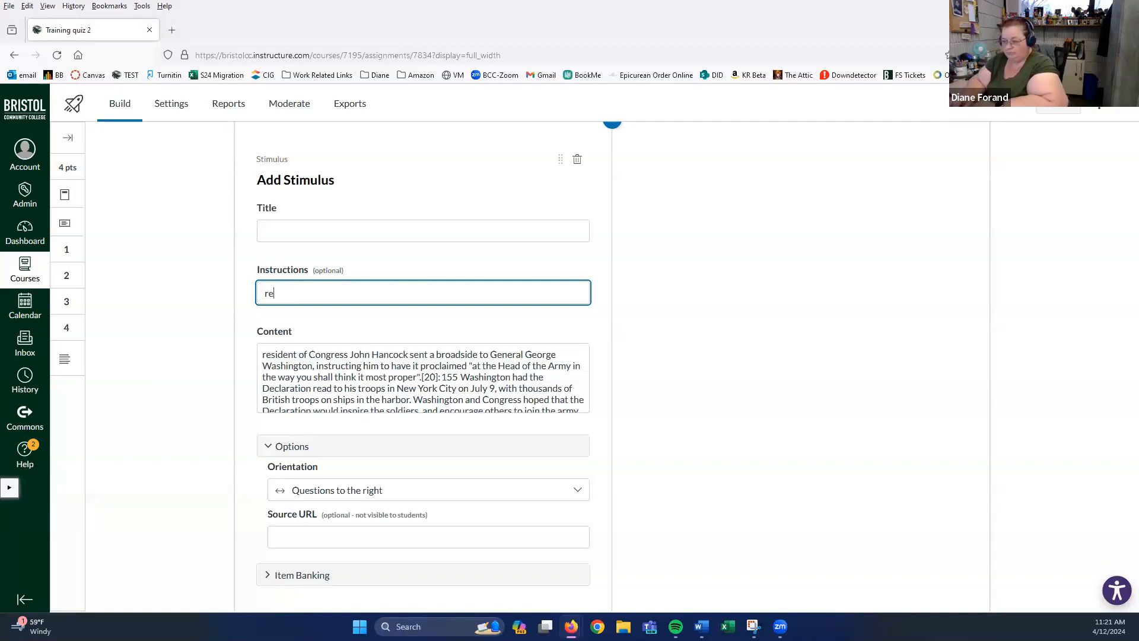
type("this art")
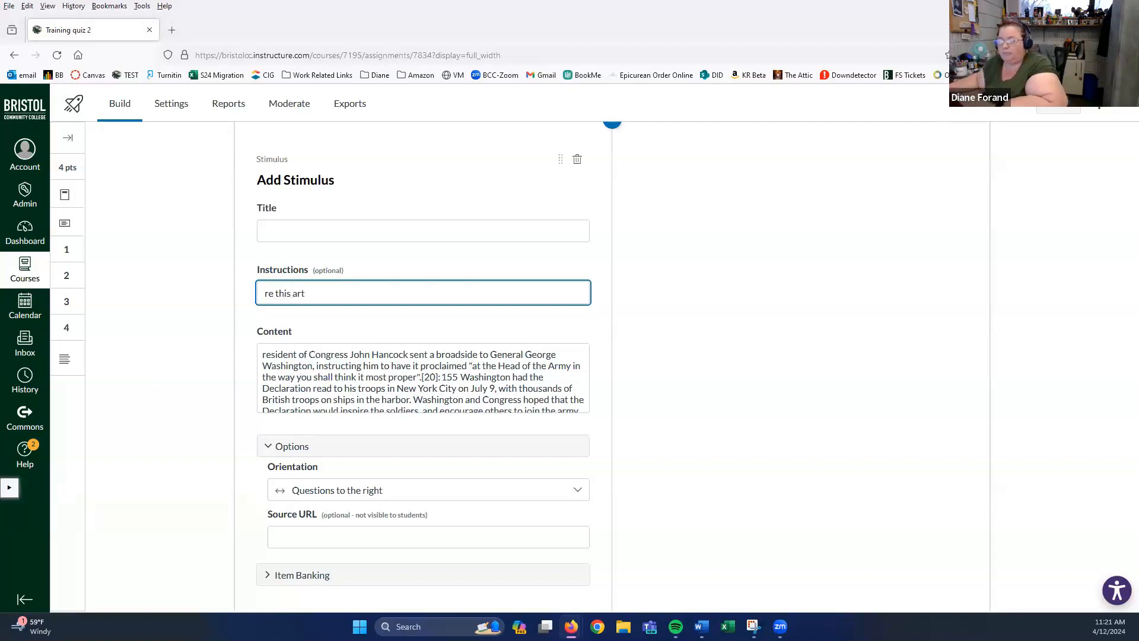
left_click(273, 294)
type("ad th")
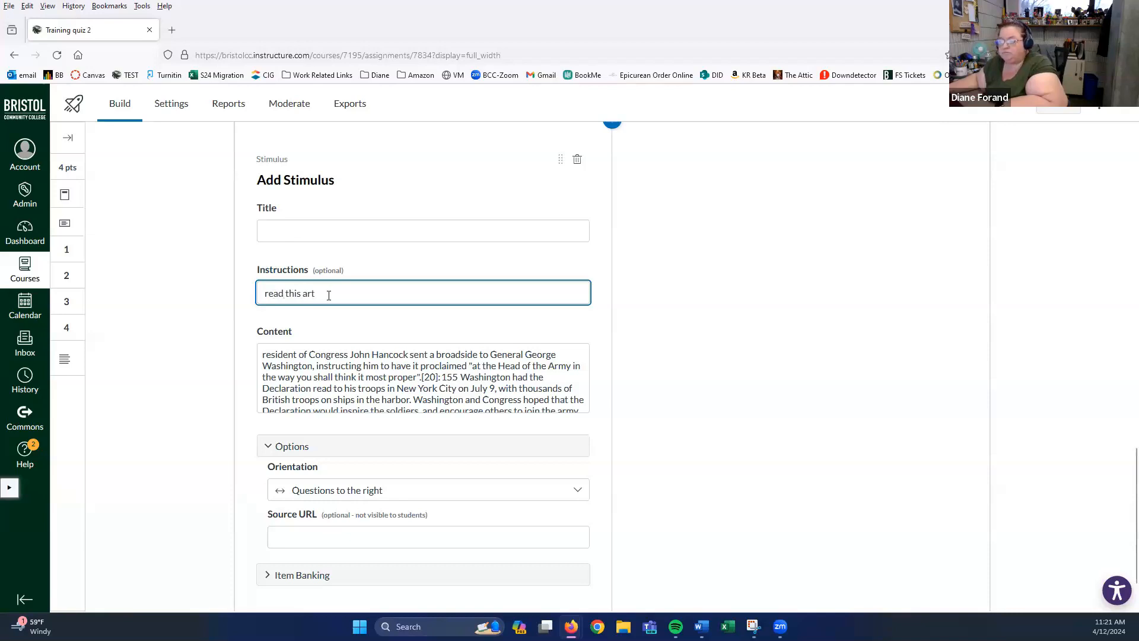
type("is articl")
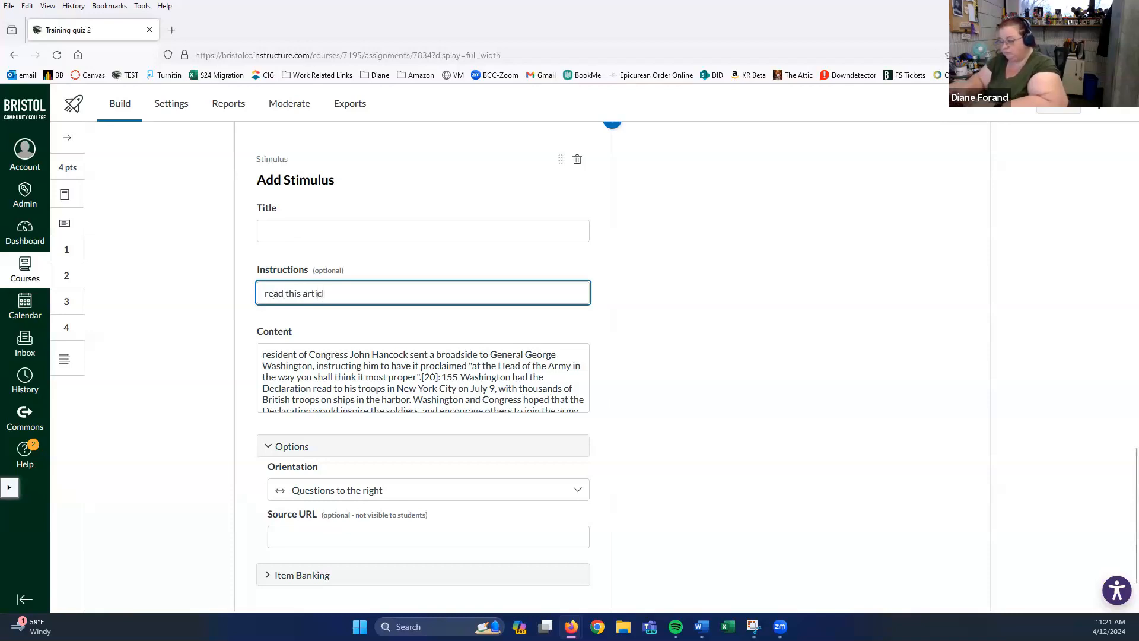
type("e an")
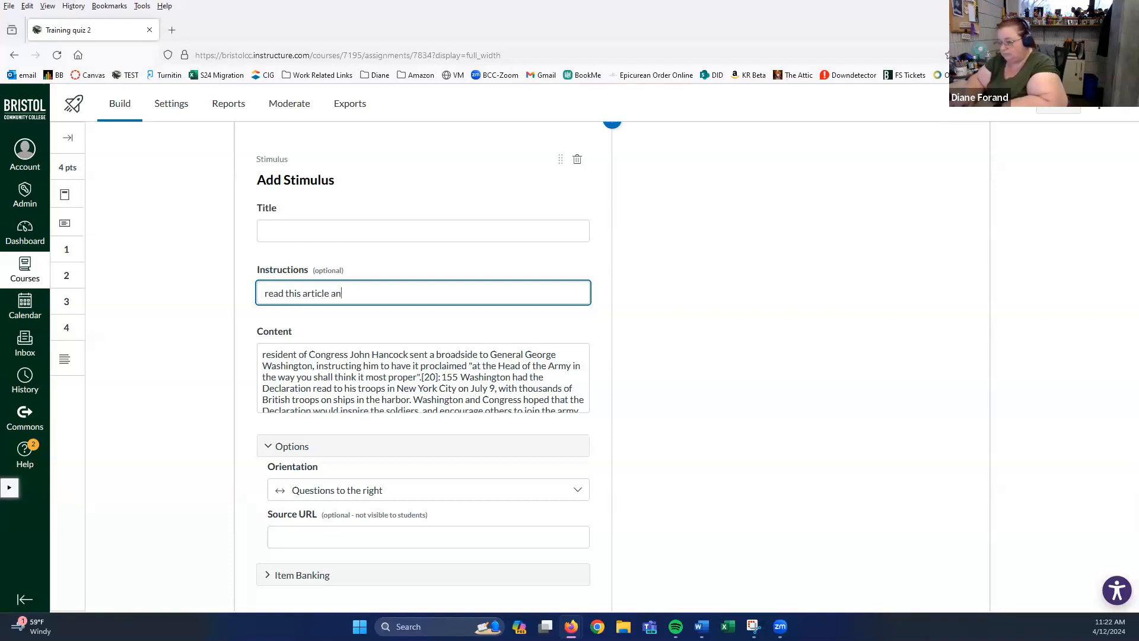
type("swer th")
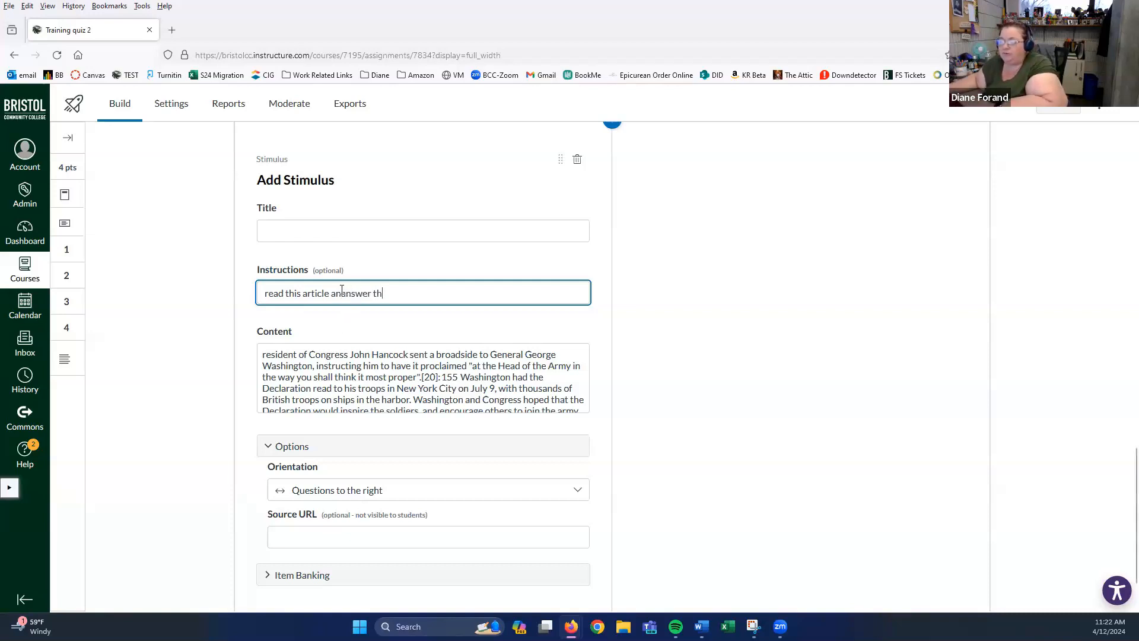
left_click(341, 291)
type("d answer the")
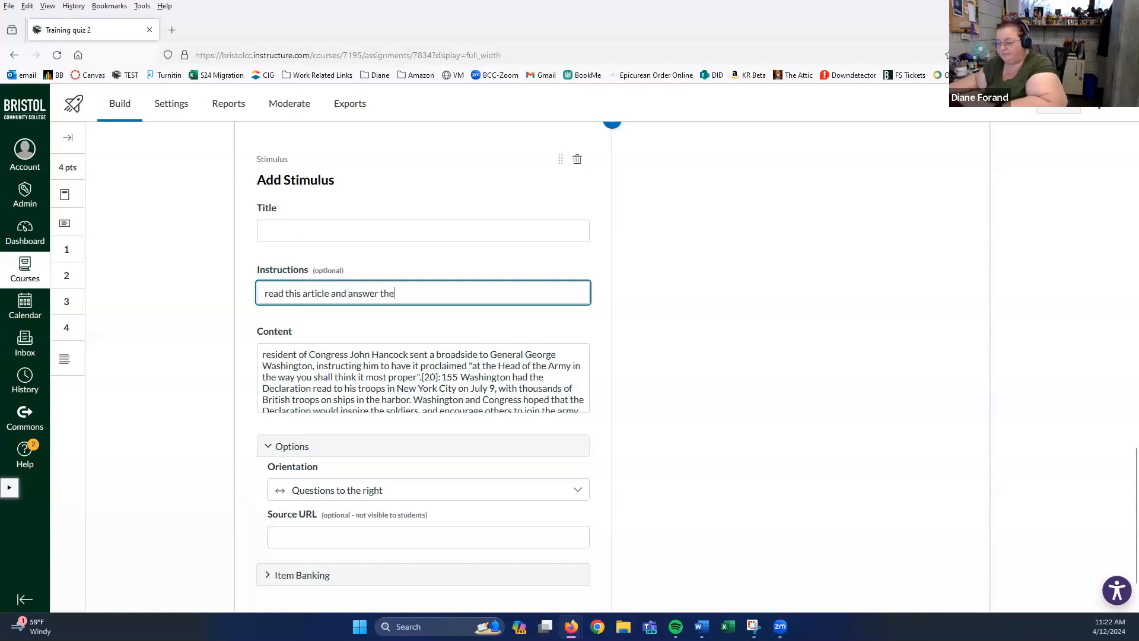
type(" q")
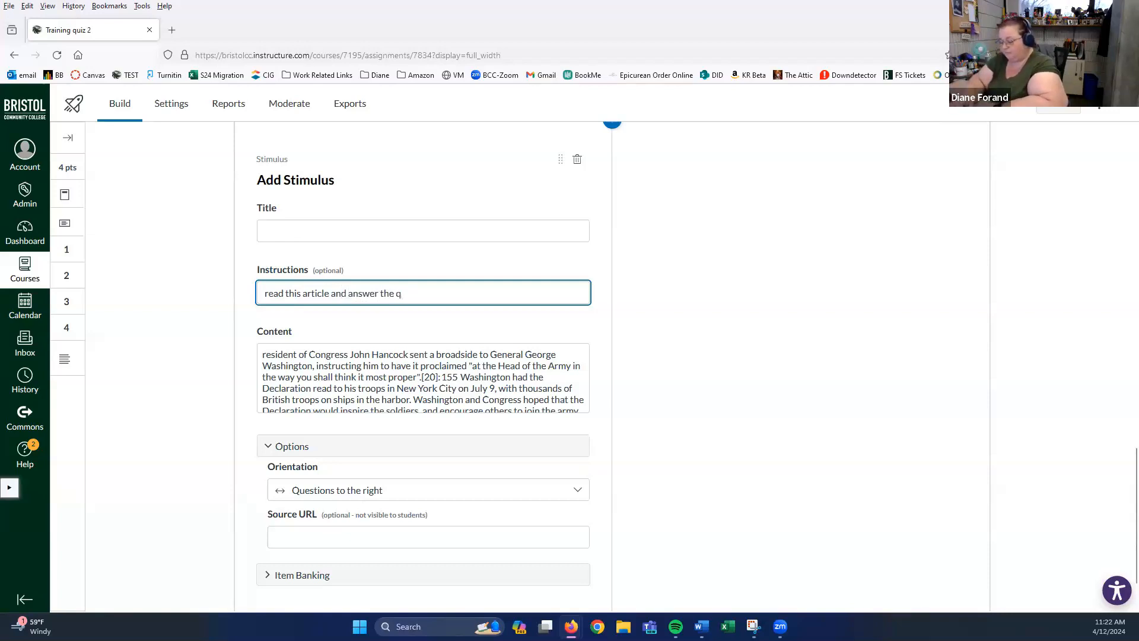
type("uestions")
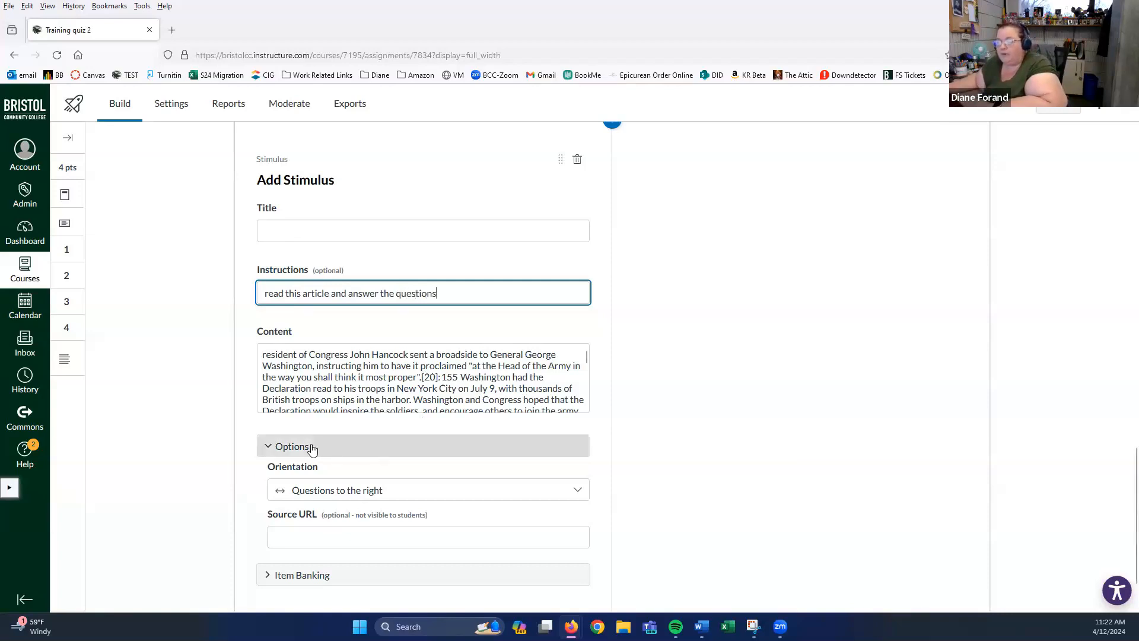
scroll(311, 446, "down", 2)
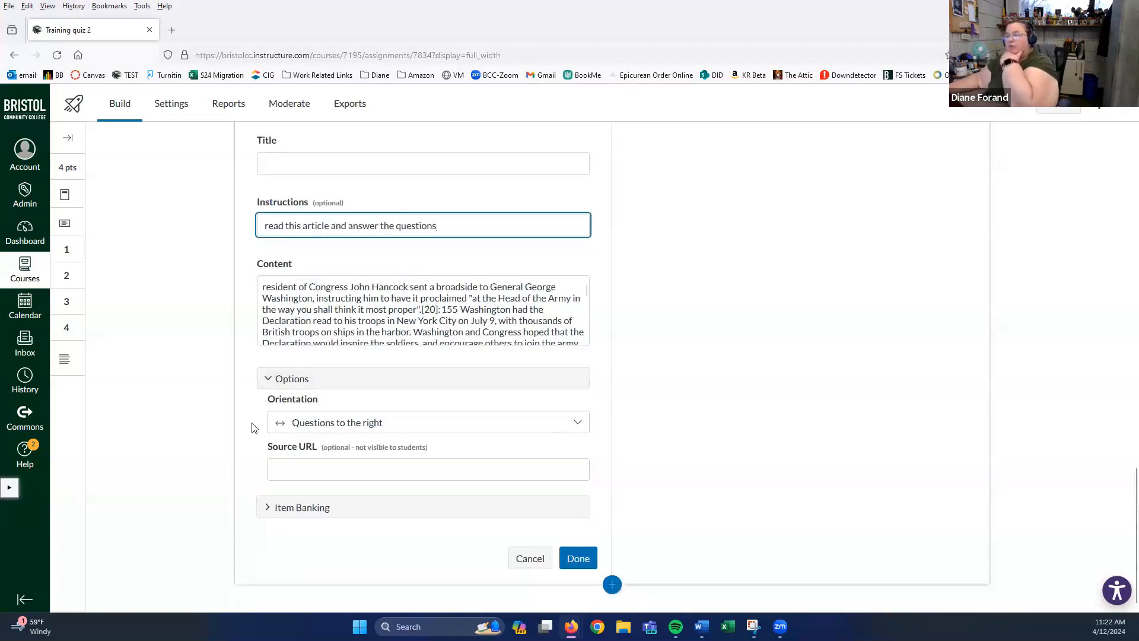
left_click(267, 381)
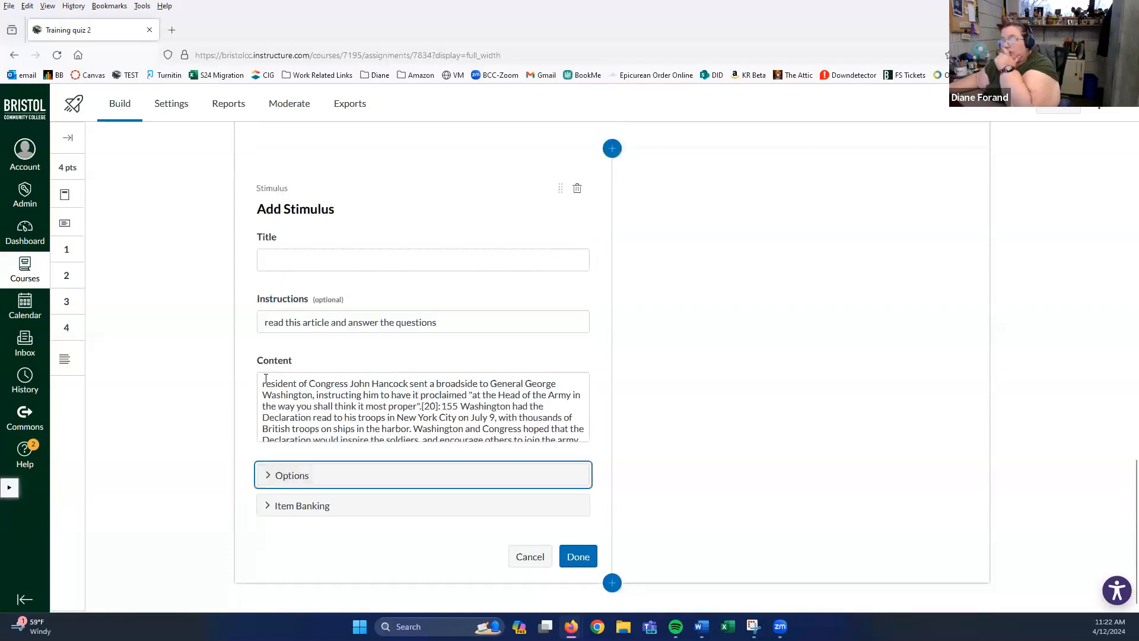
left_click(265, 474)
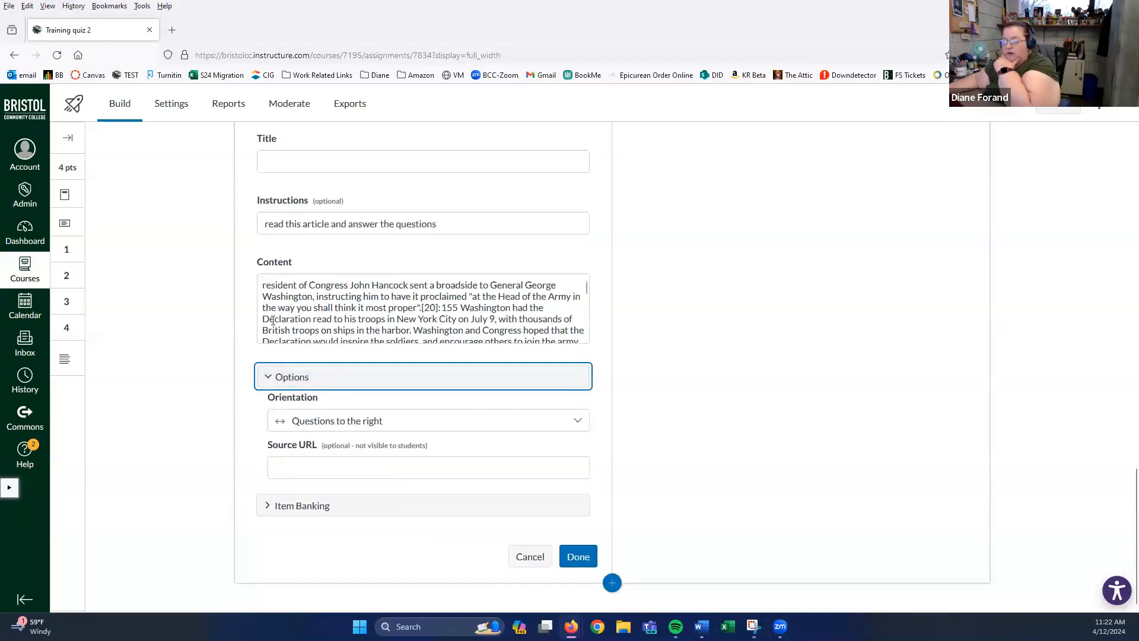
left_click(578, 422)
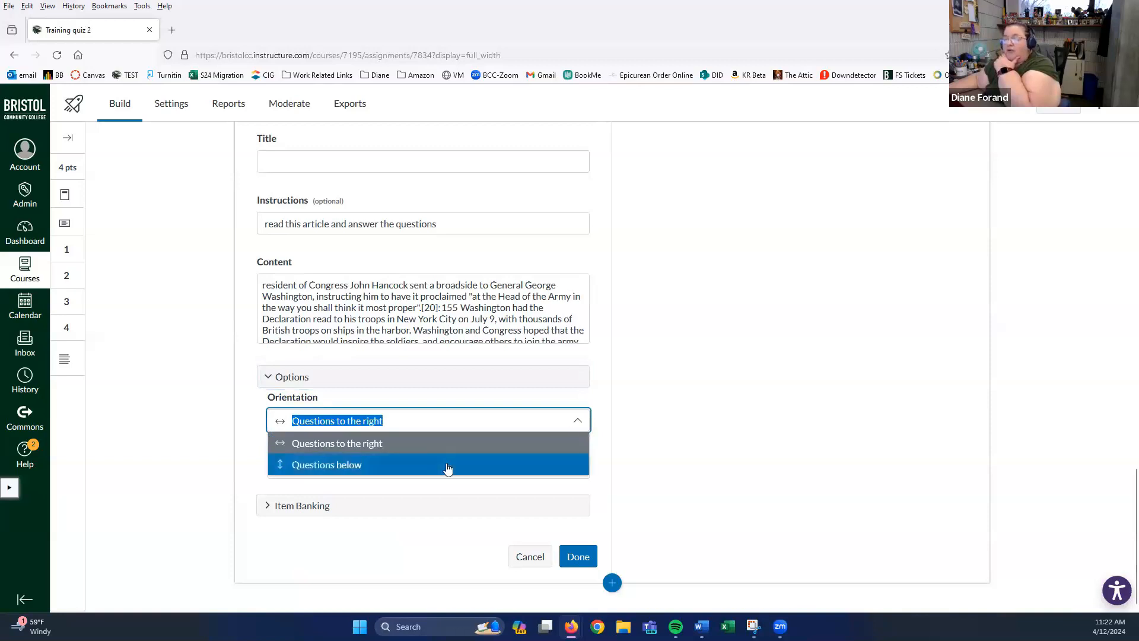
left_click(425, 443)
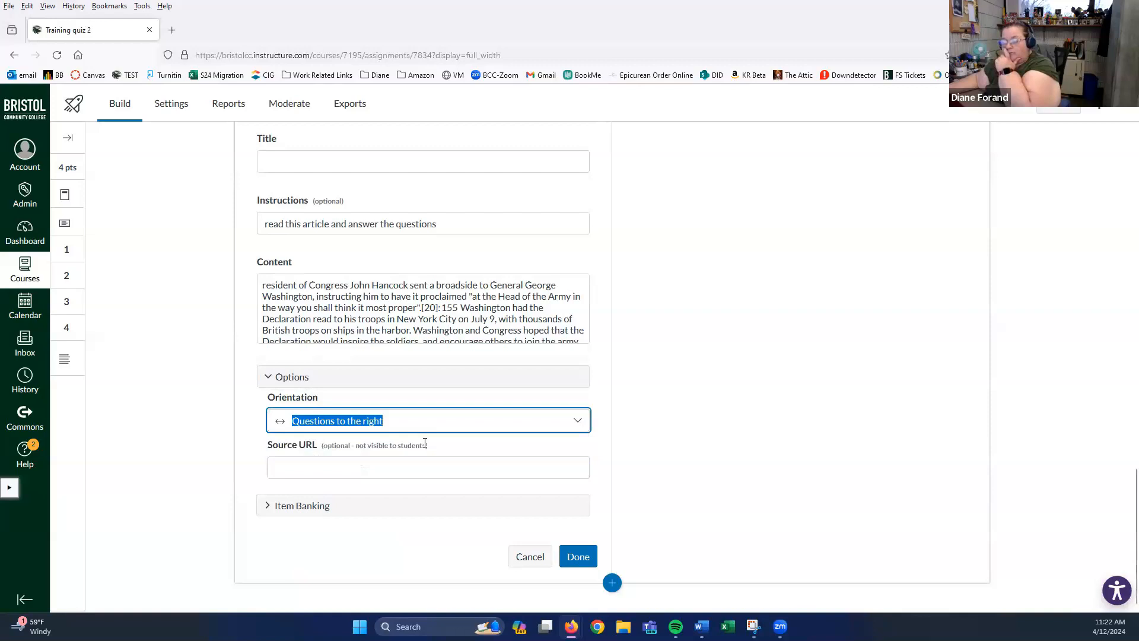
scroll(676, 336, "up", 3)
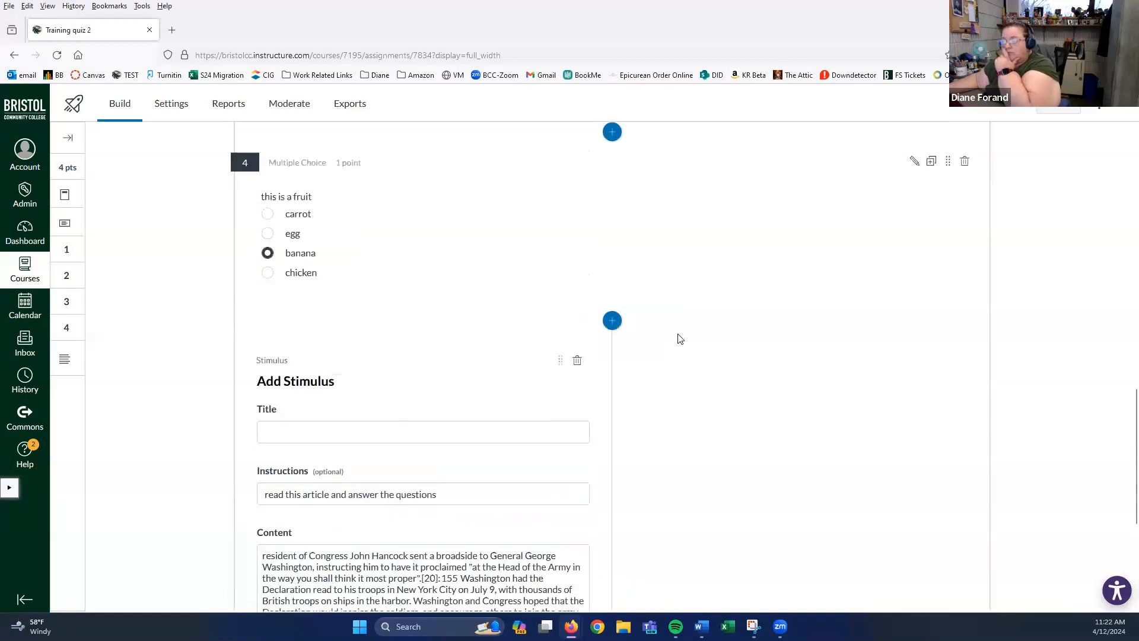
scroll(665, 353, "down", 1)
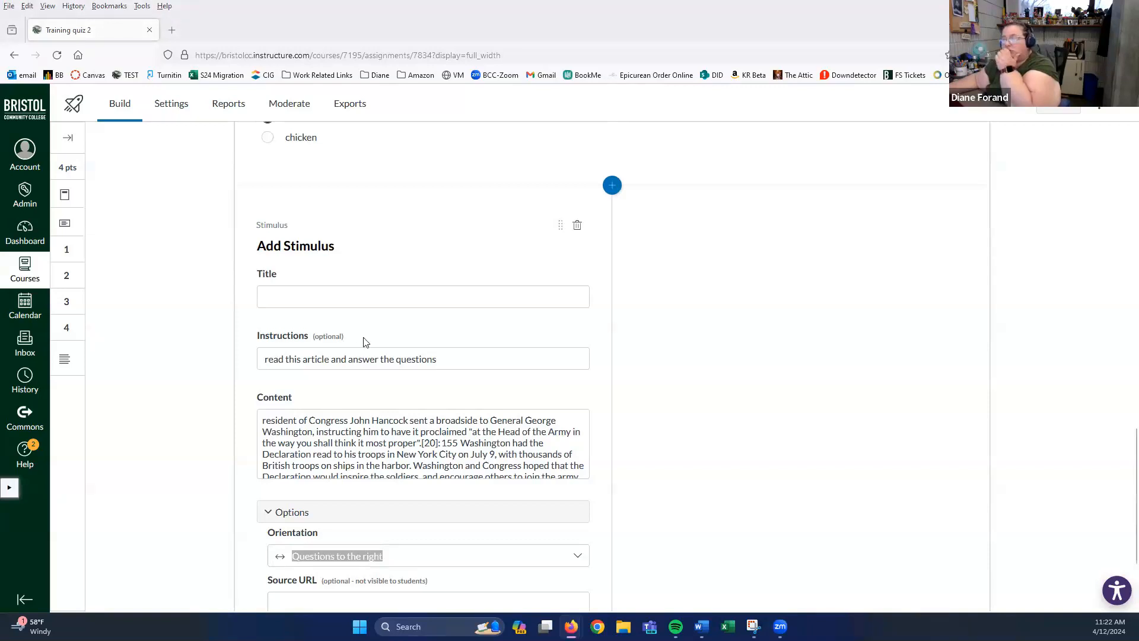
scroll(670, 270, "down", 2)
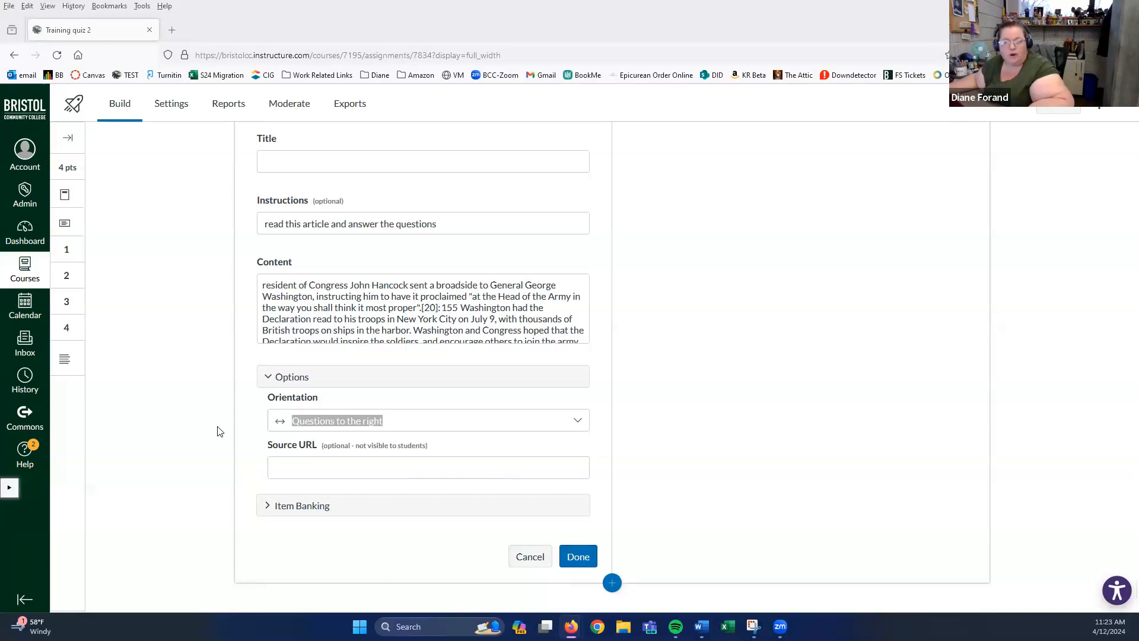
- After the 'Title cannot be blank' error, title the stimulus 'dec' and save it
left_click(570, 559)
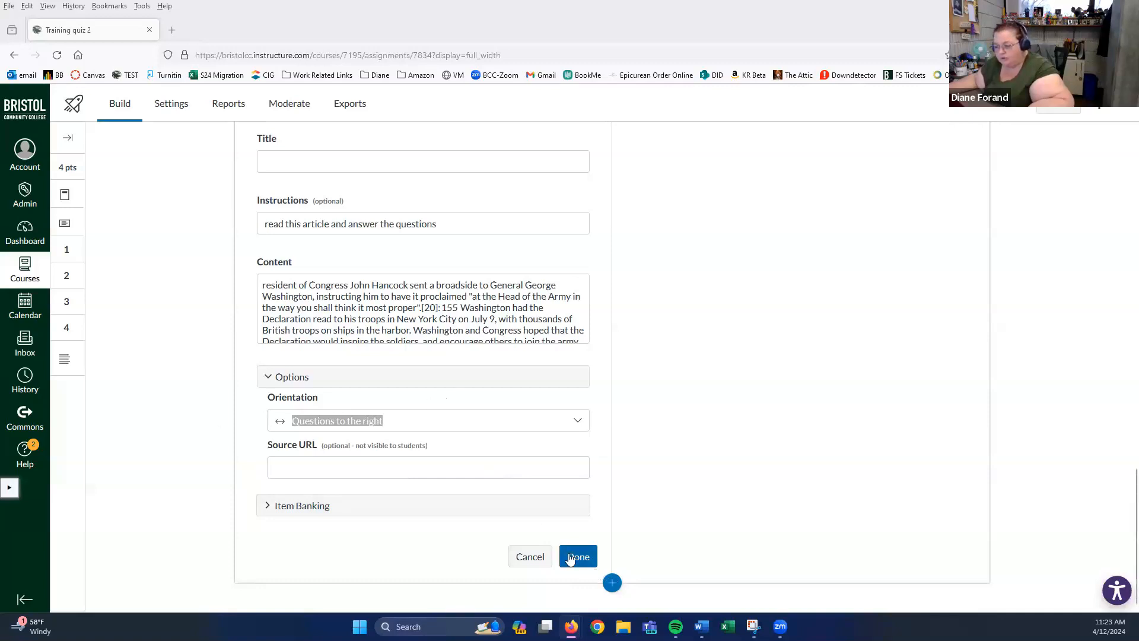
left_click(570, 559)
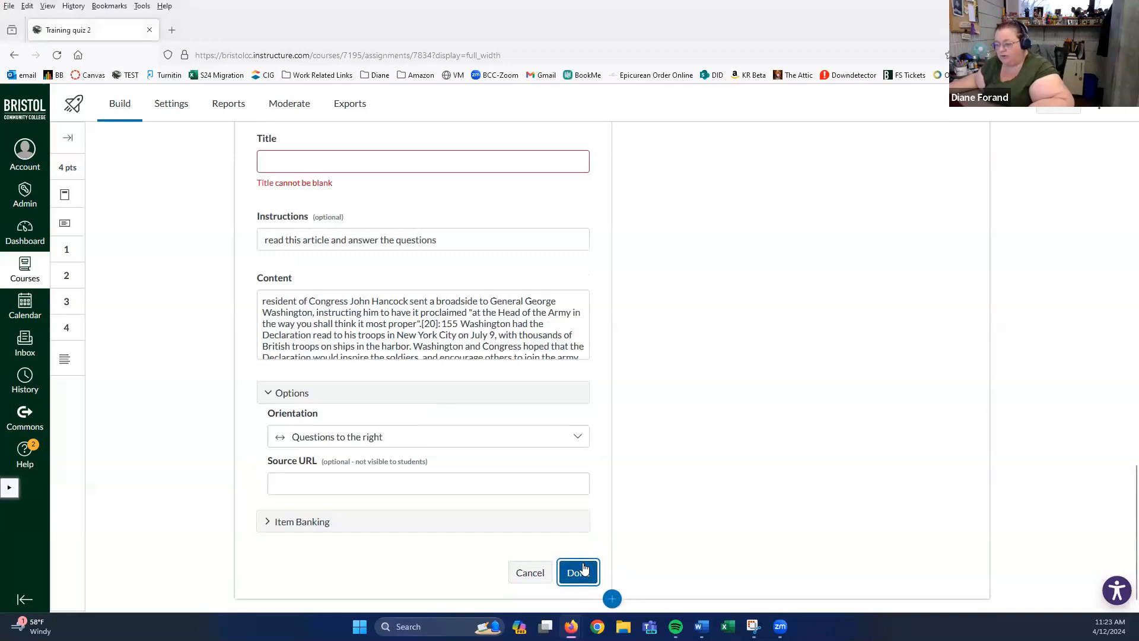
scroll(467, 387, "up", 4)
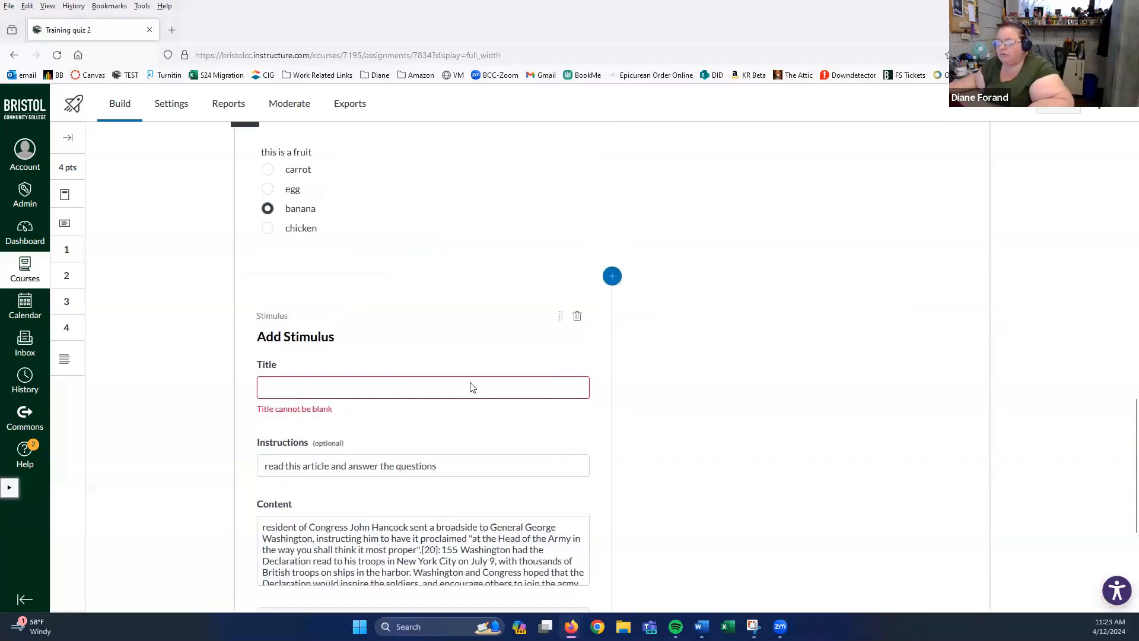
left_click(298, 431)
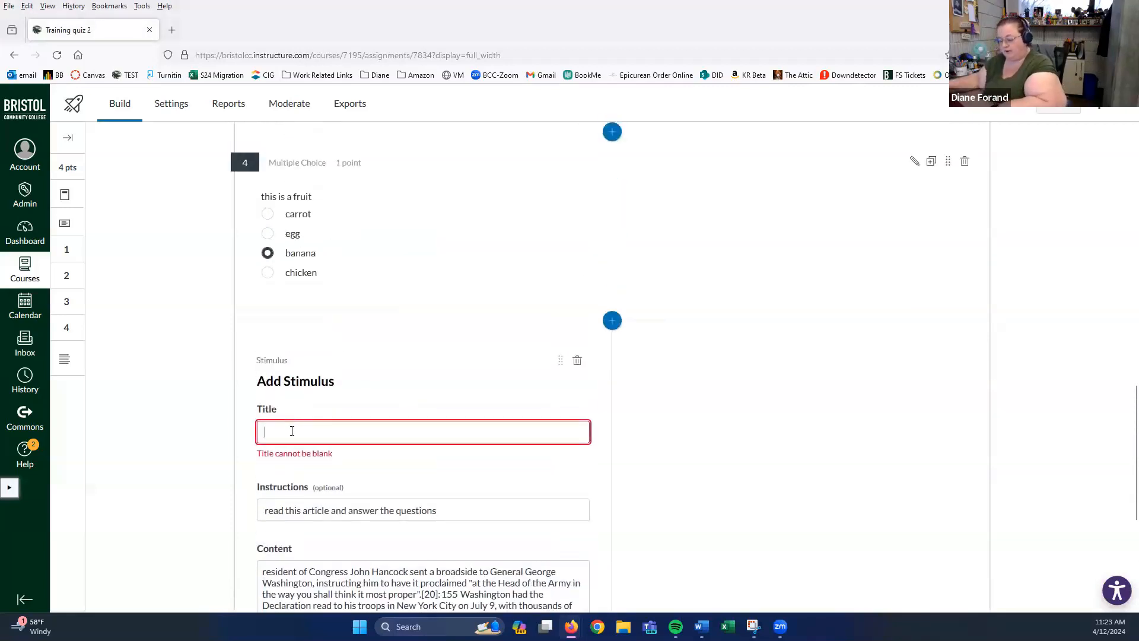
type("d")
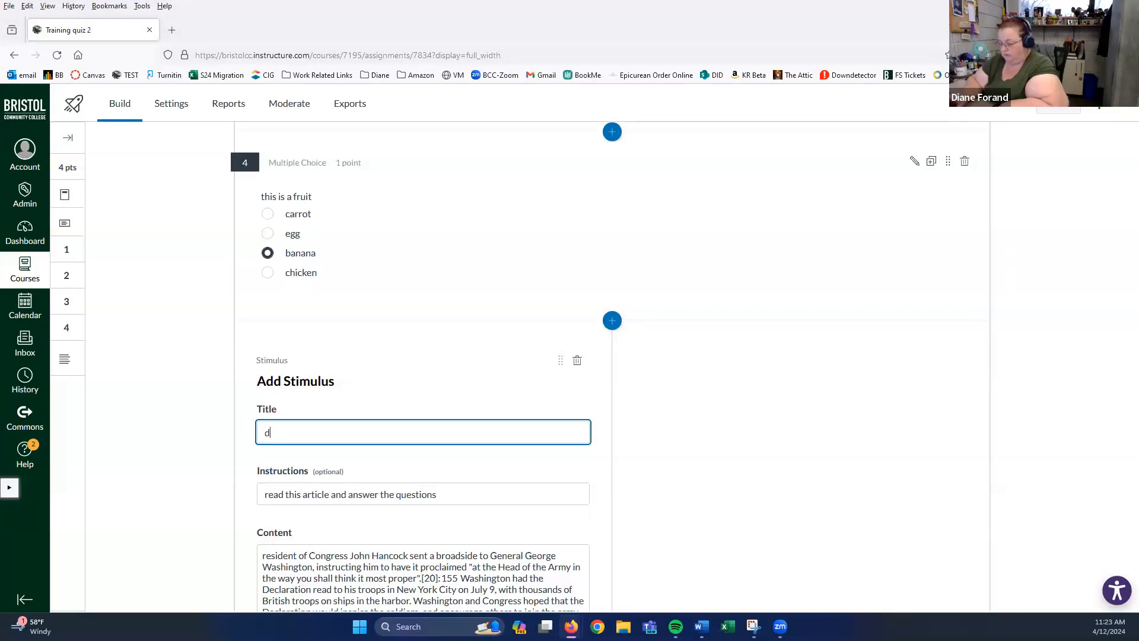
key("BackSpace")
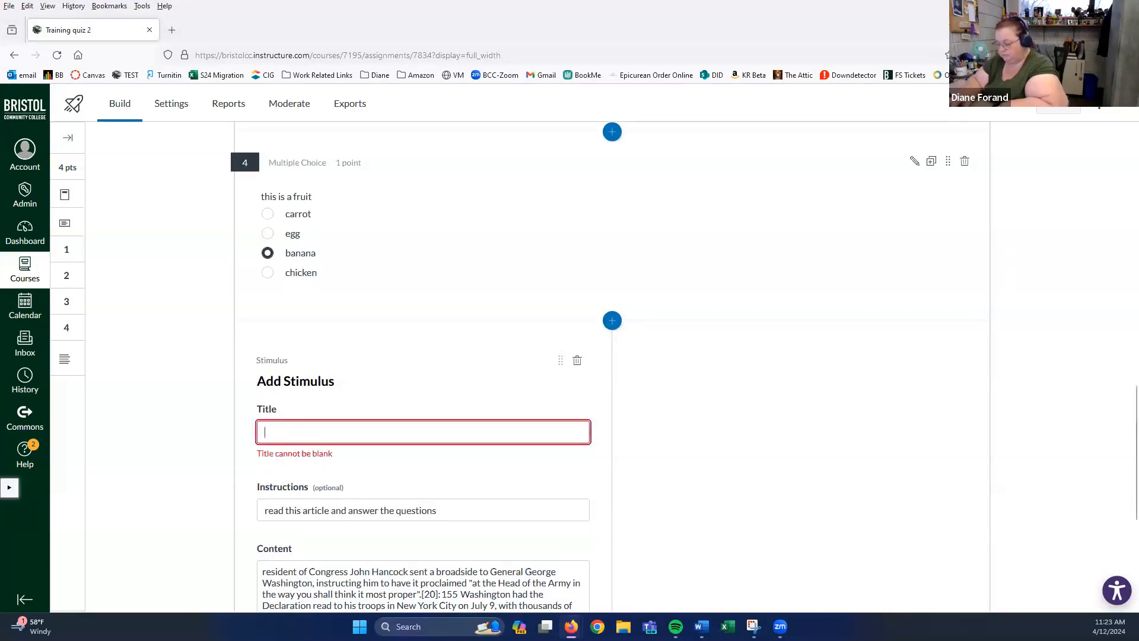
type("dd")
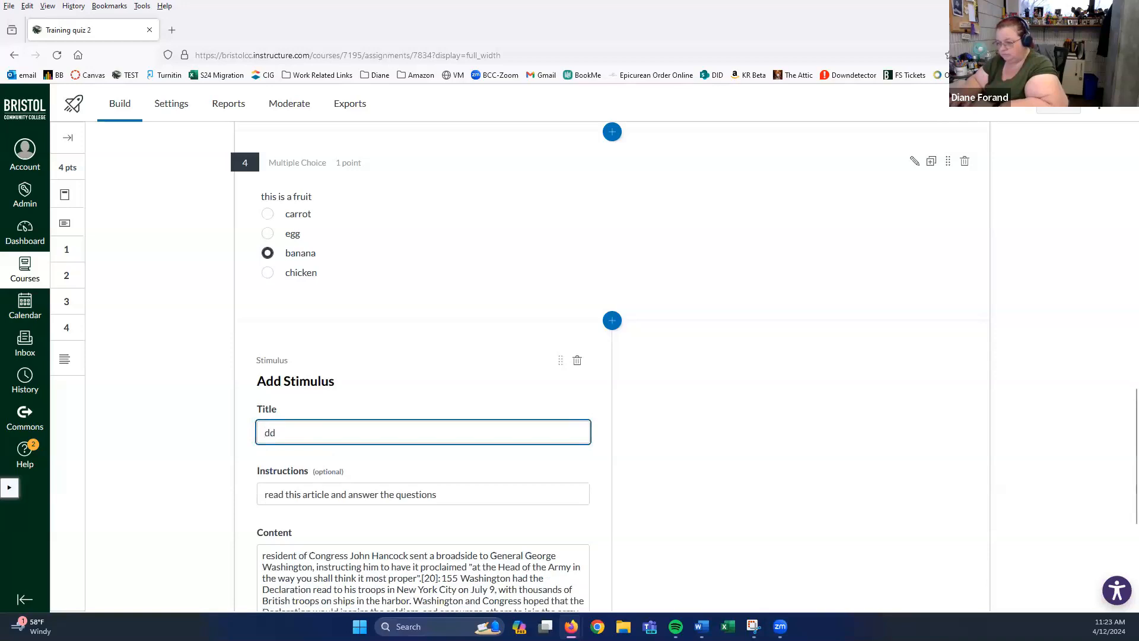
key("BackSpace")
type("ec")
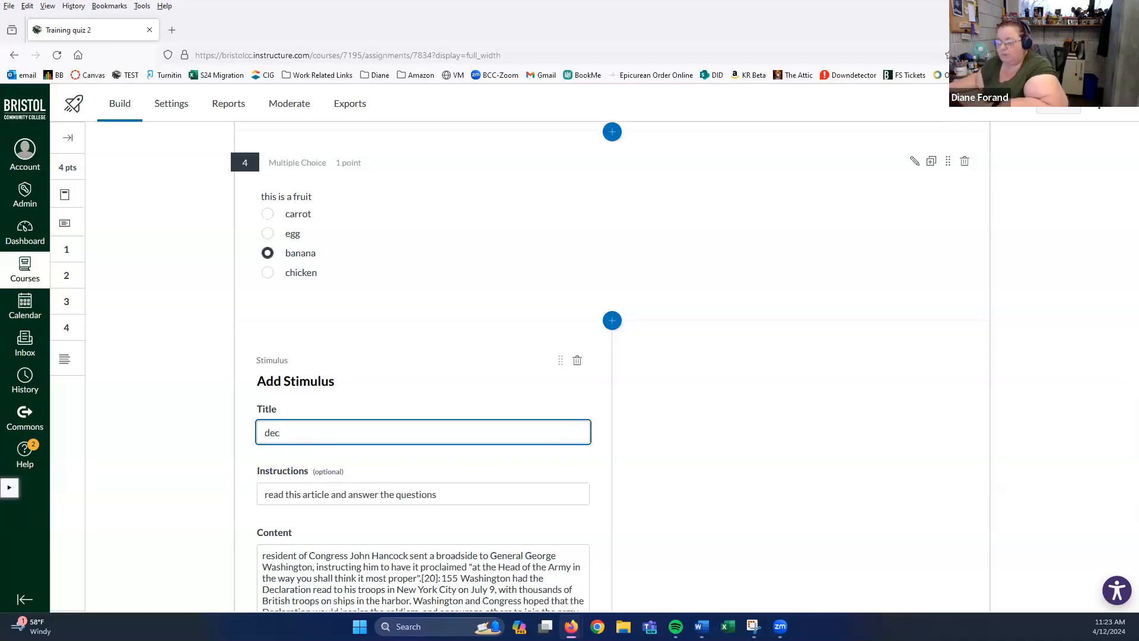
scroll(581, 451, "down", 5)
left_click(589, 557)
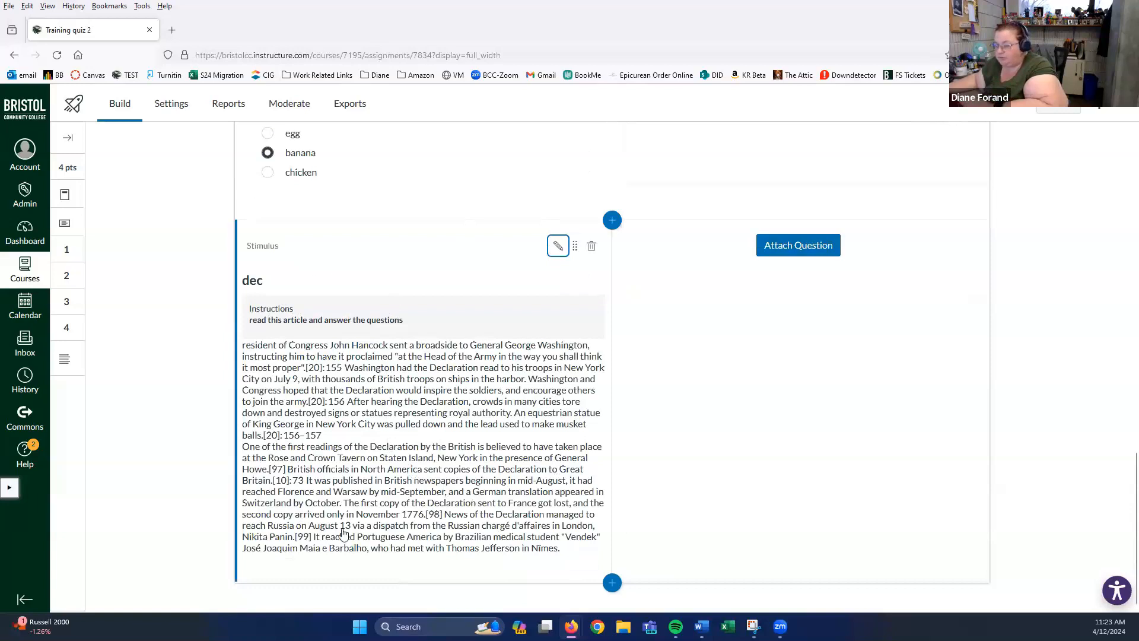
- Attach a True or False question 5 to the dec stimulus with the statement 'tth is e'
left_click(822, 252)
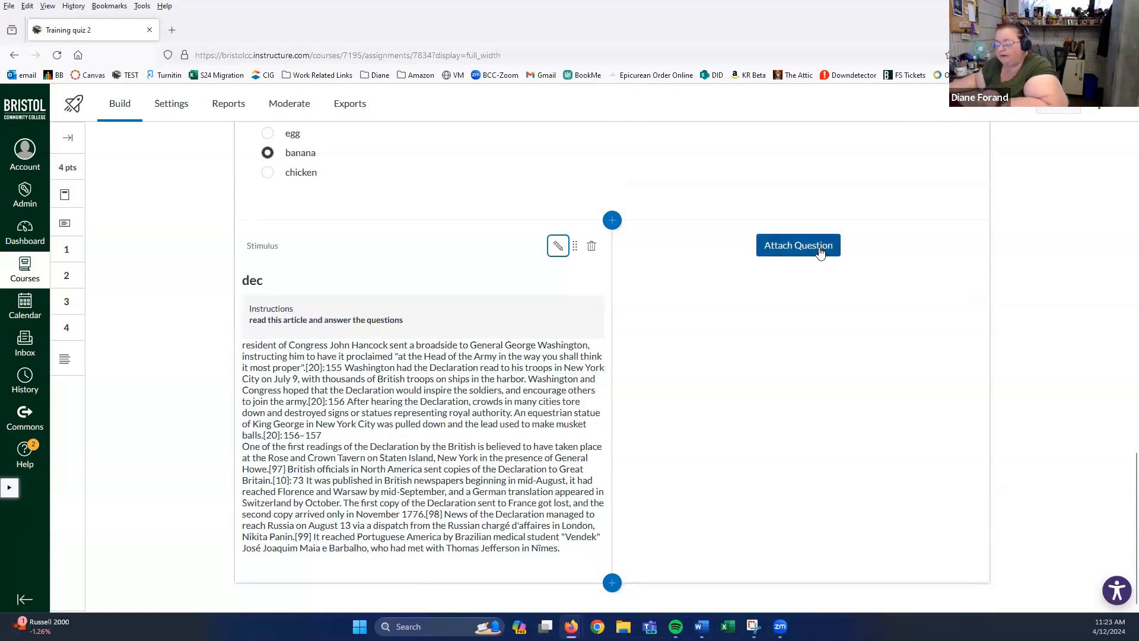
left_click(821, 252)
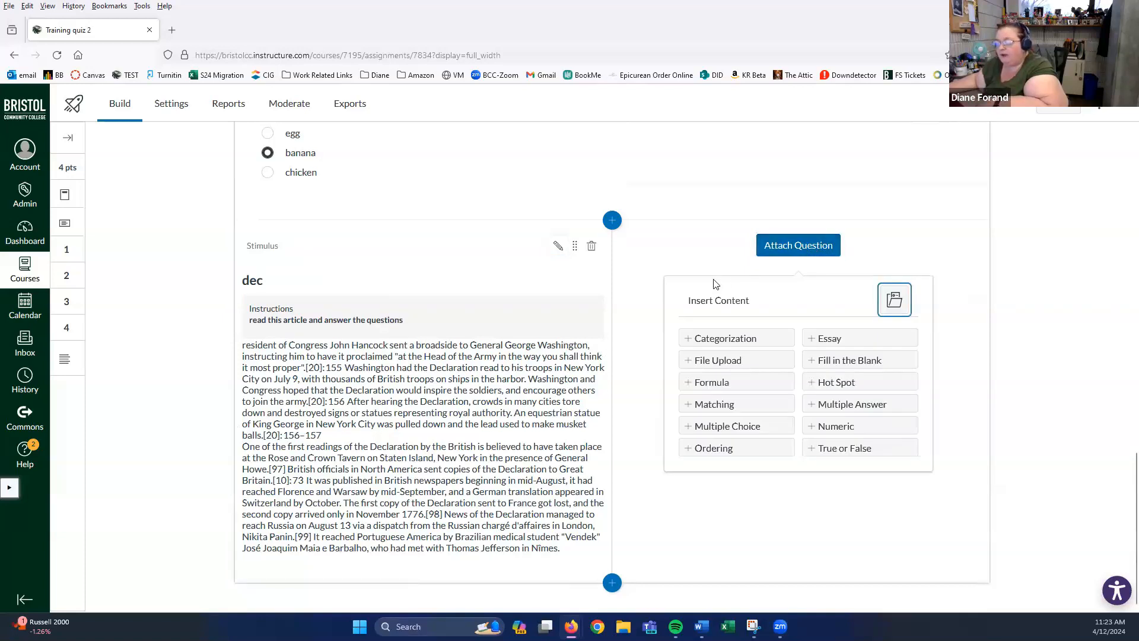
left_click(840, 450)
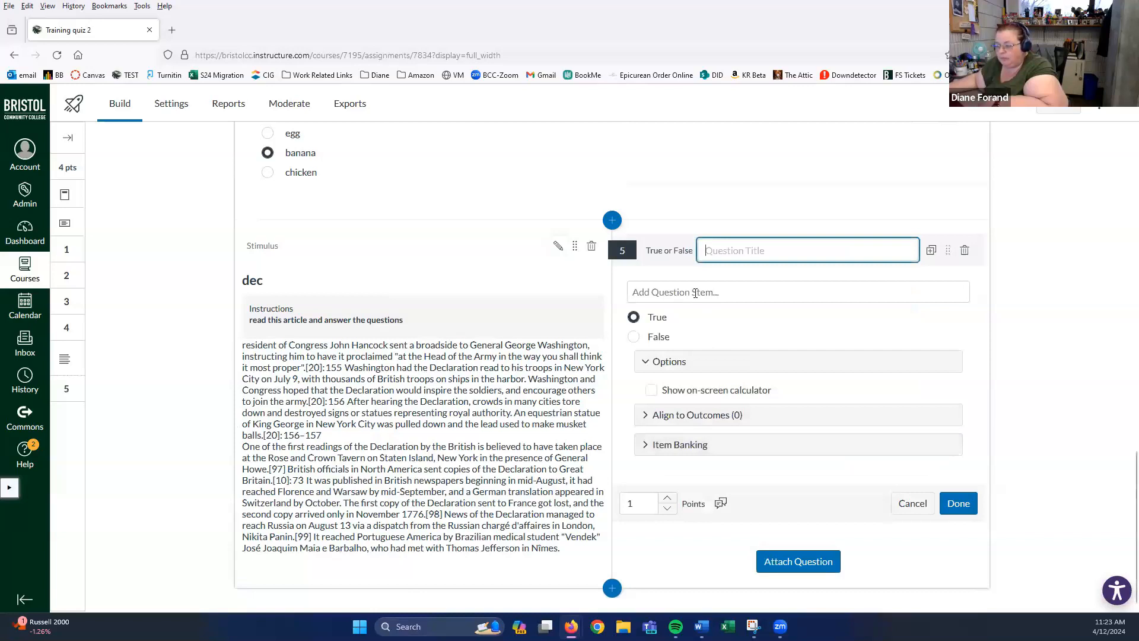
left_click(675, 294)
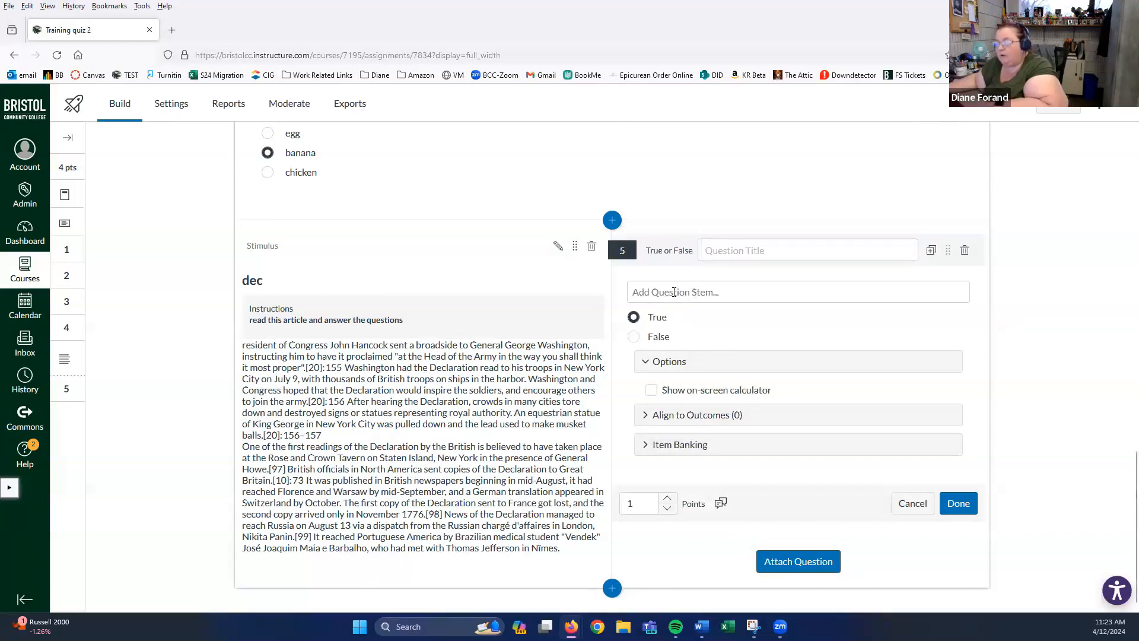
left_click(658, 357)
type("tth")
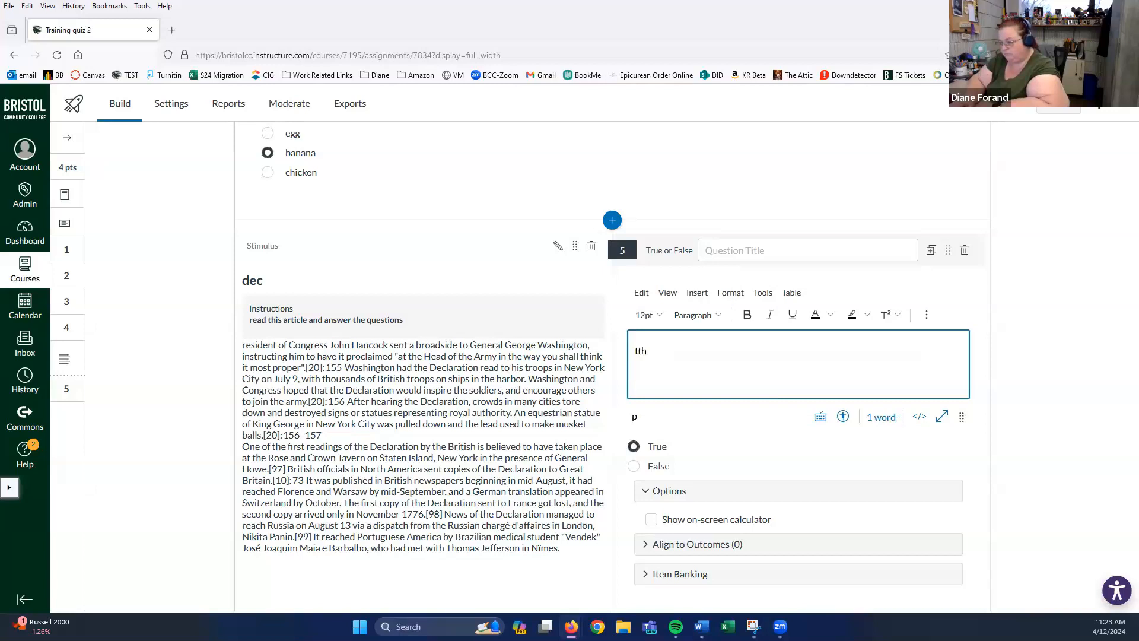
type("is e")
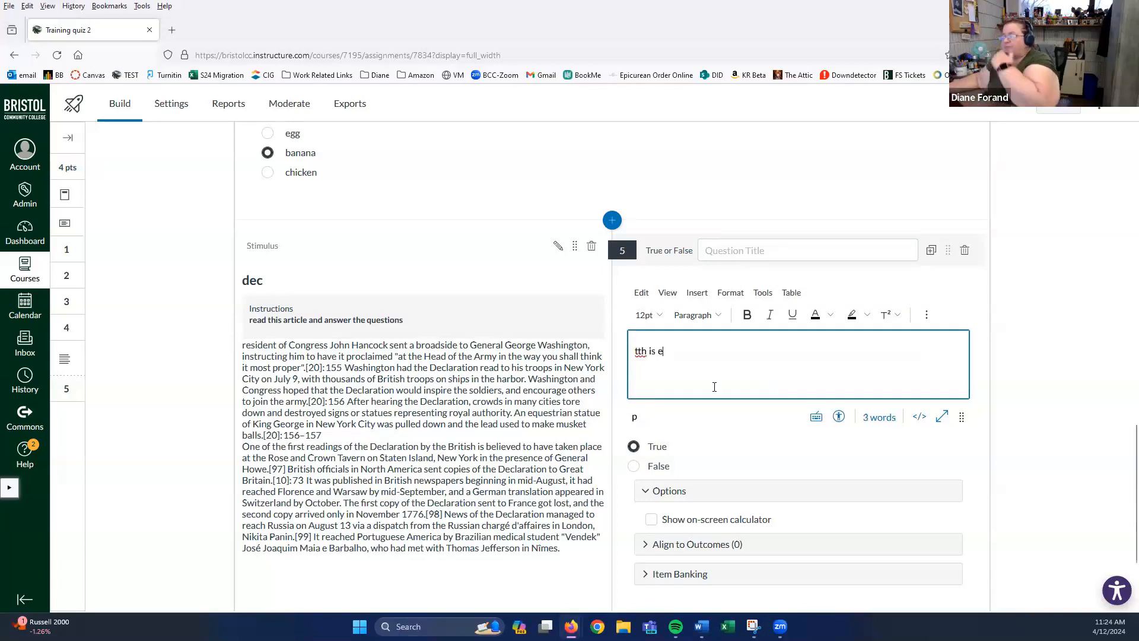
scroll(715, 388, "down", 2)
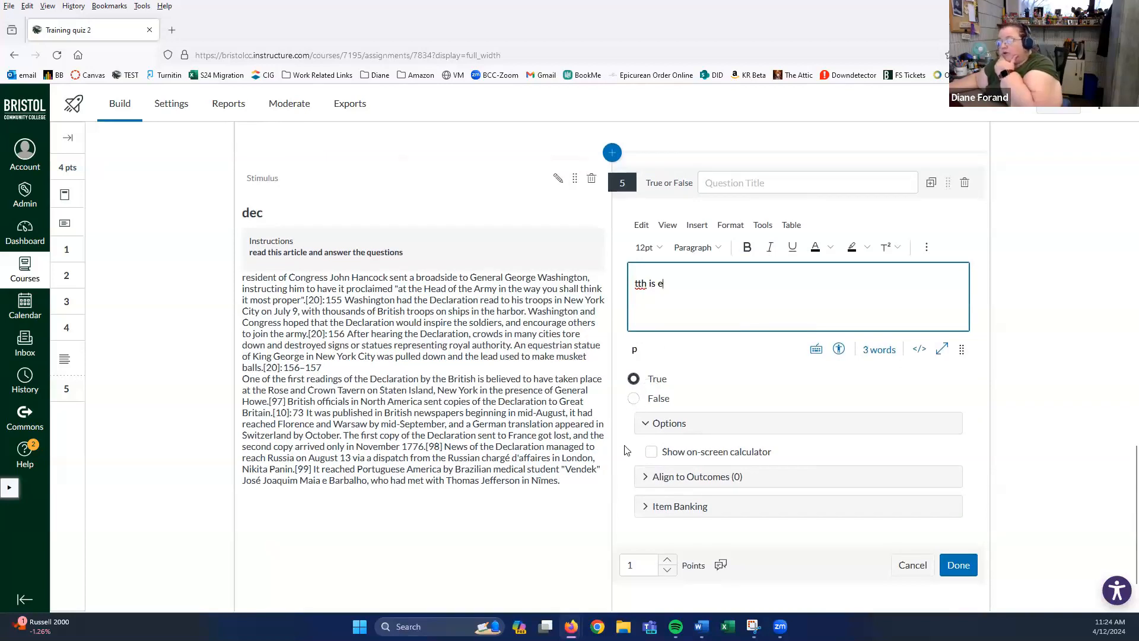
- Save question 5 at 1 point with True correct, and review the 5-point quiz
left_click(956, 565)
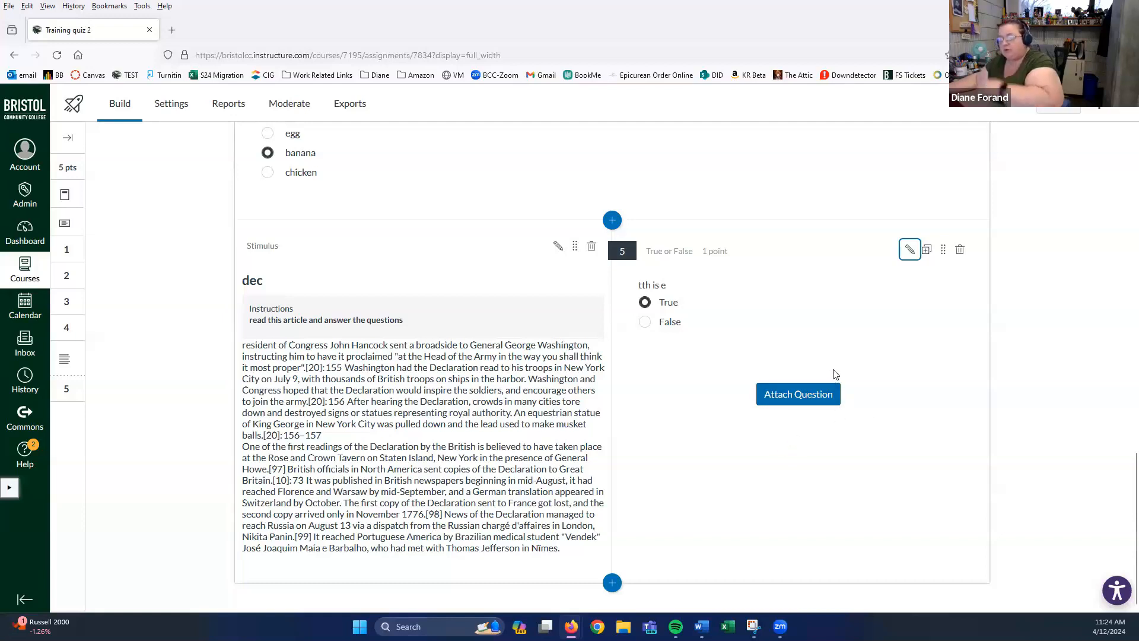
scroll(513, 483, "up", 3)
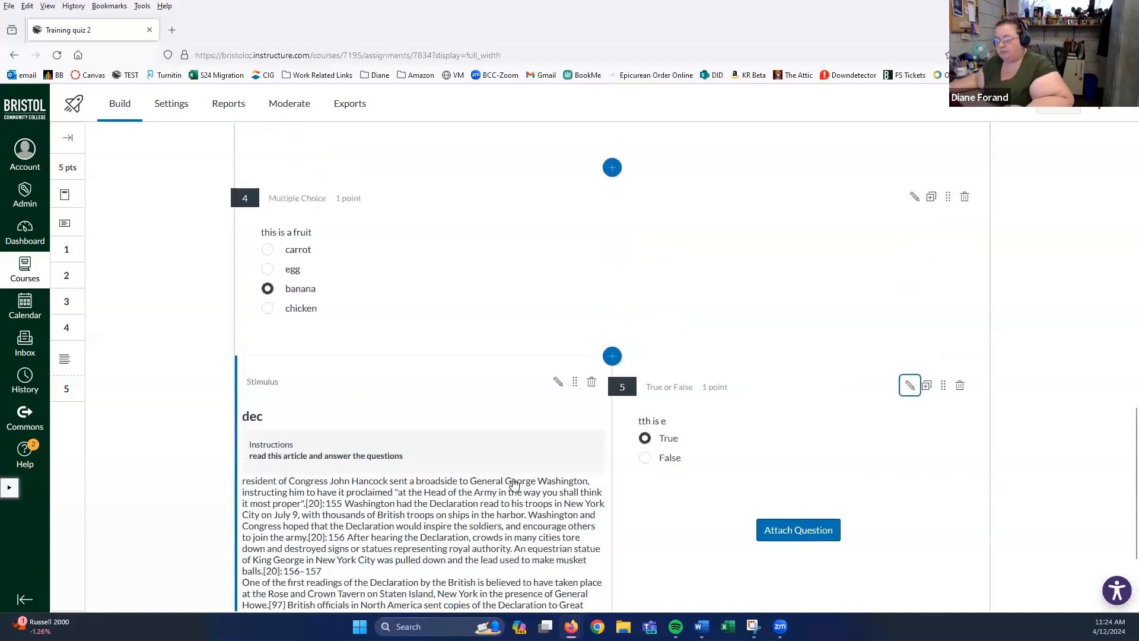
scroll(514, 484, "down", 2)
scroll(513, 483, "up", 1)
scroll(514, 483, "up", 3)
scroll(513, 483, "down", 4)
scroll(514, 483, "down", 2)
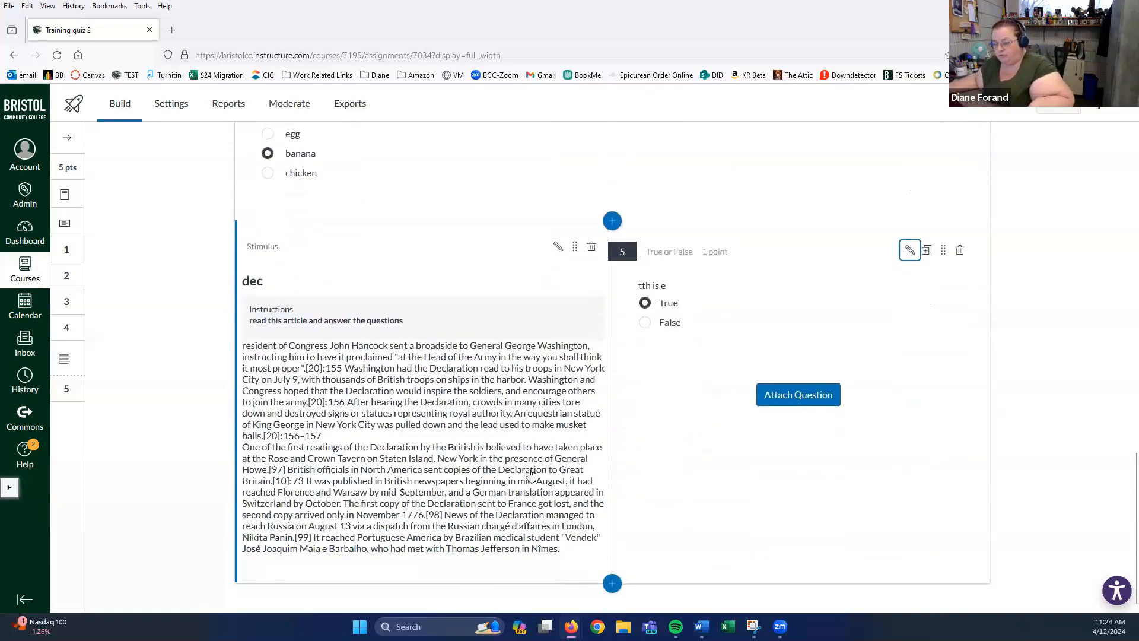
left_click(773, 402)
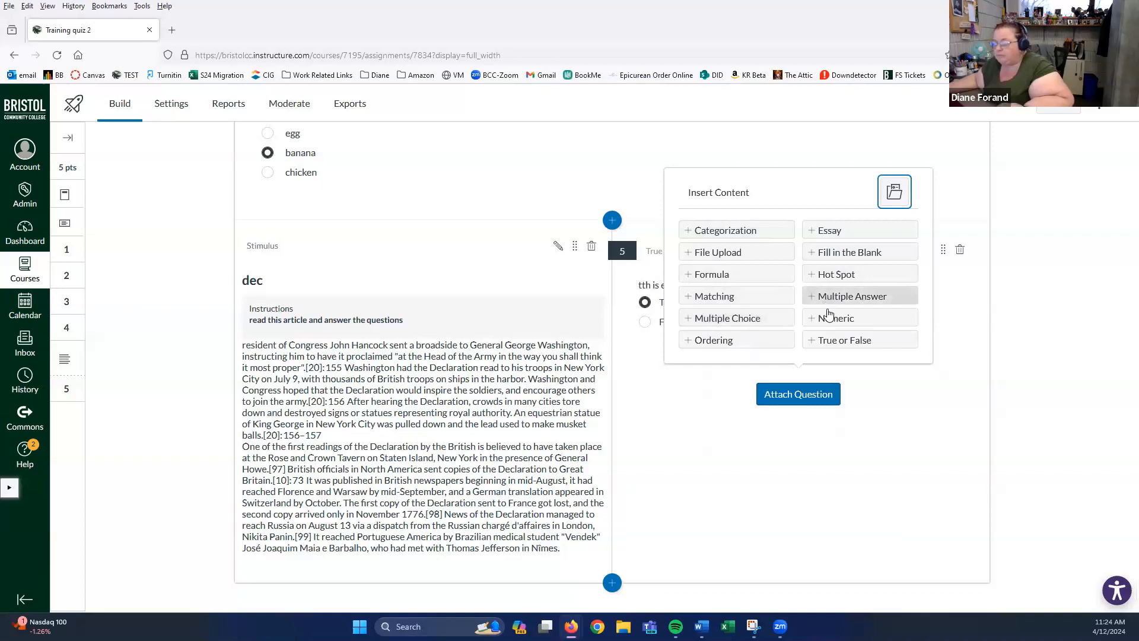
- Attach and save True or False question 6 reading 'Ben Ffranklin signedd this'
left_click(834, 342)
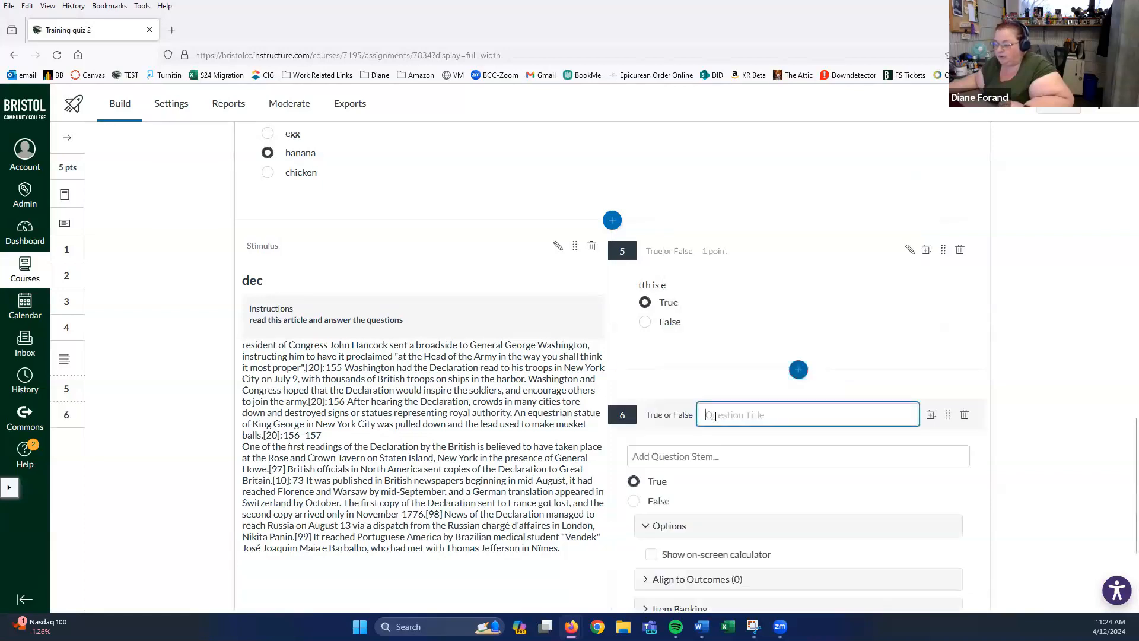
left_click(701, 458)
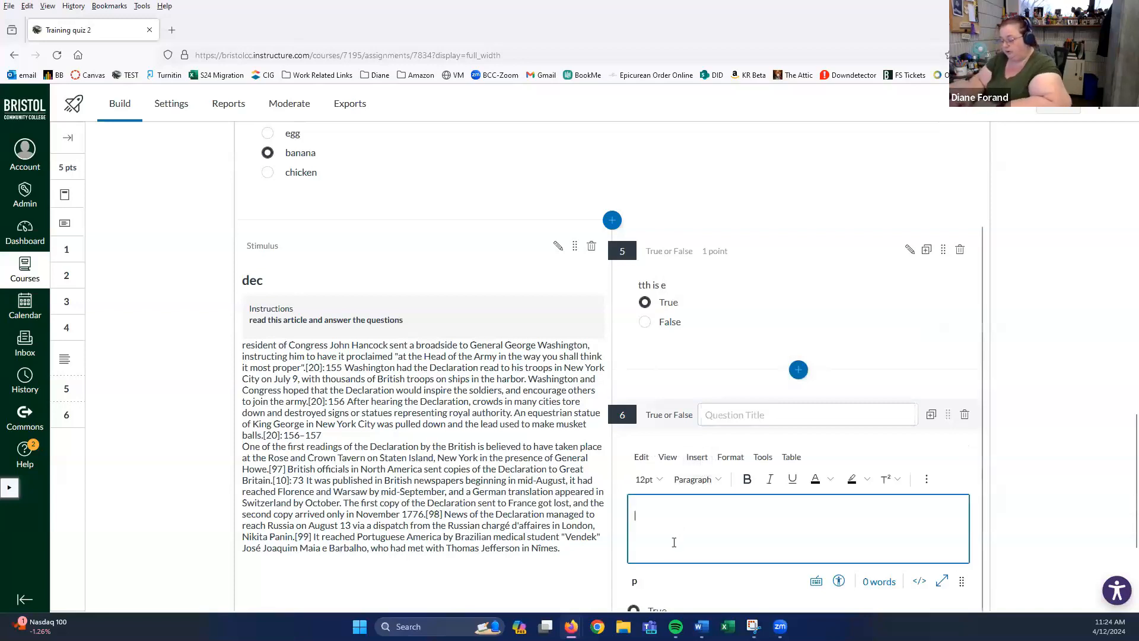
type("Ben")
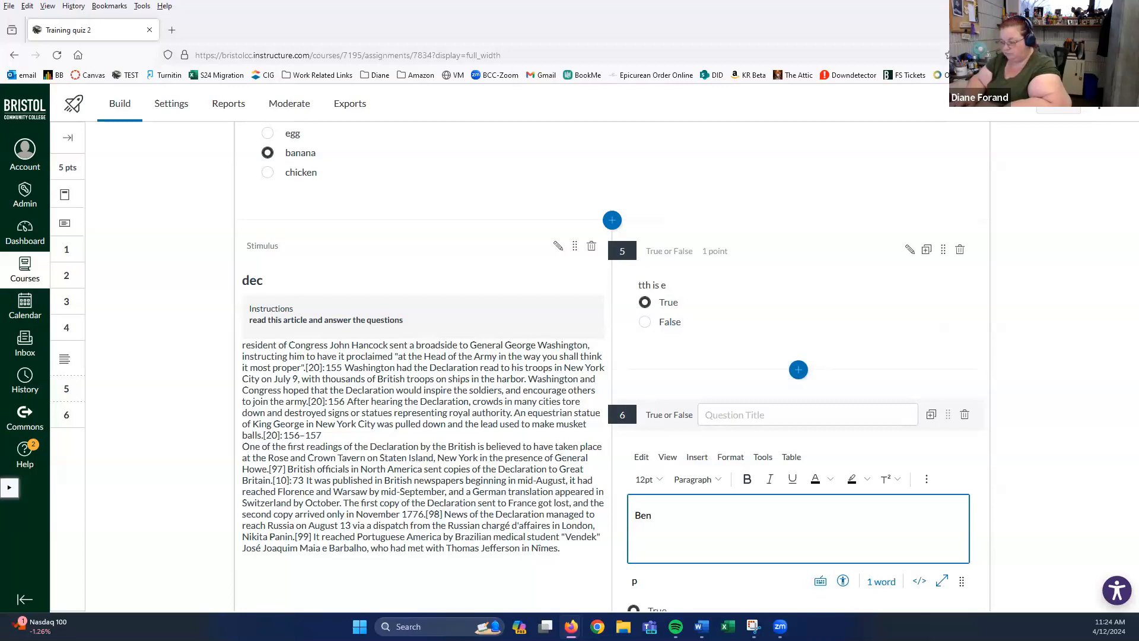
type(" Ffranklin ")
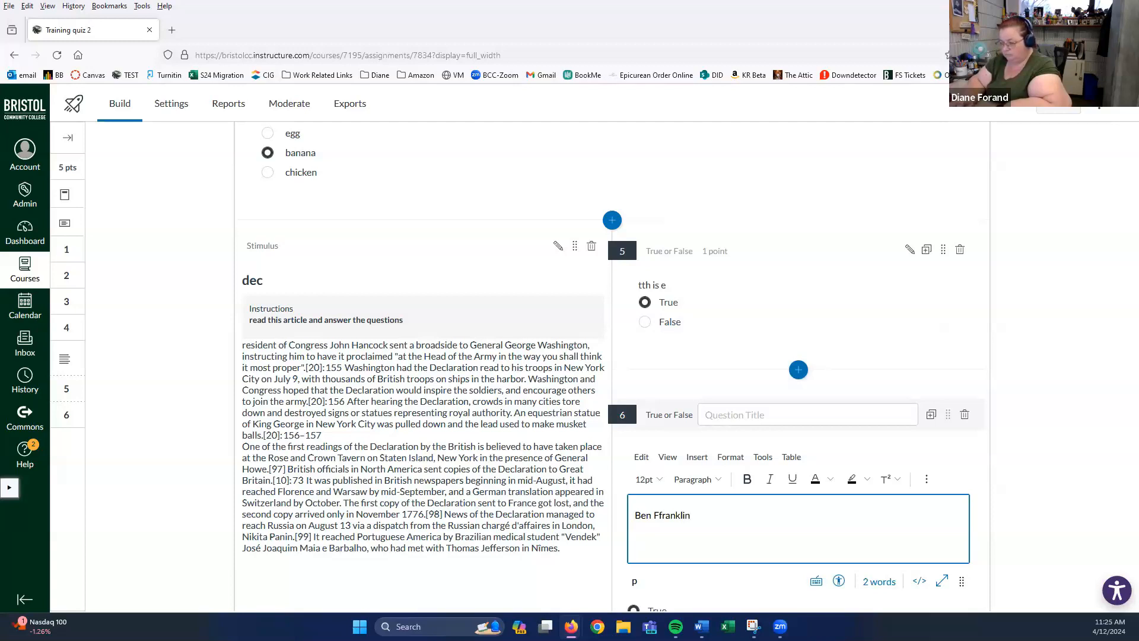
type("signedd this")
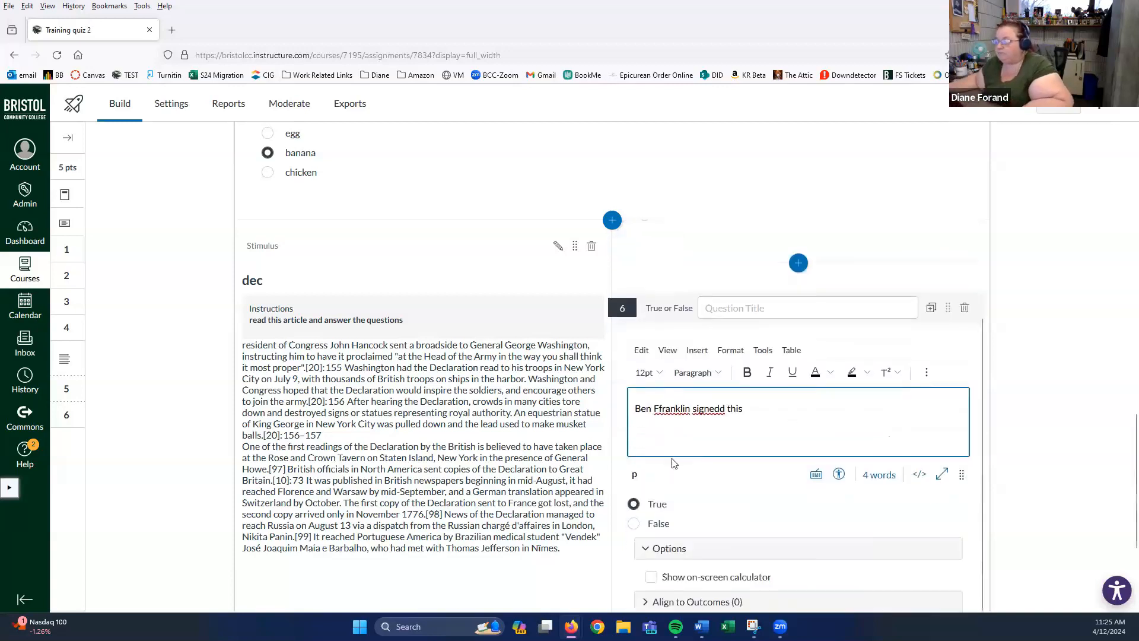
scroll(674, 463, "down", 4)
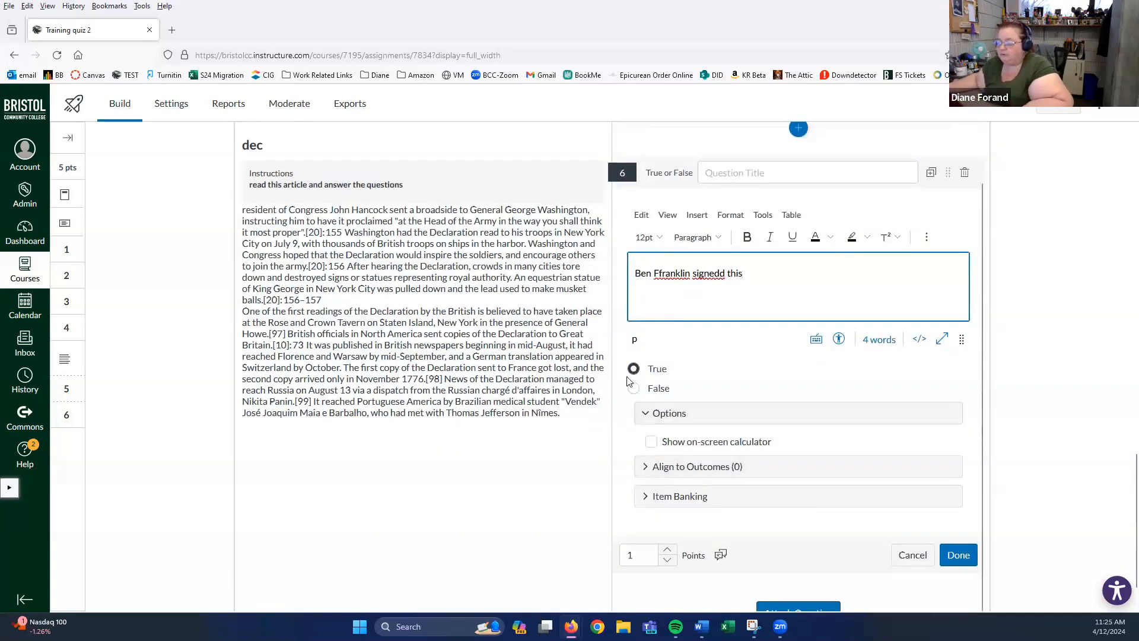
scroll(720, 384, "down", 2)
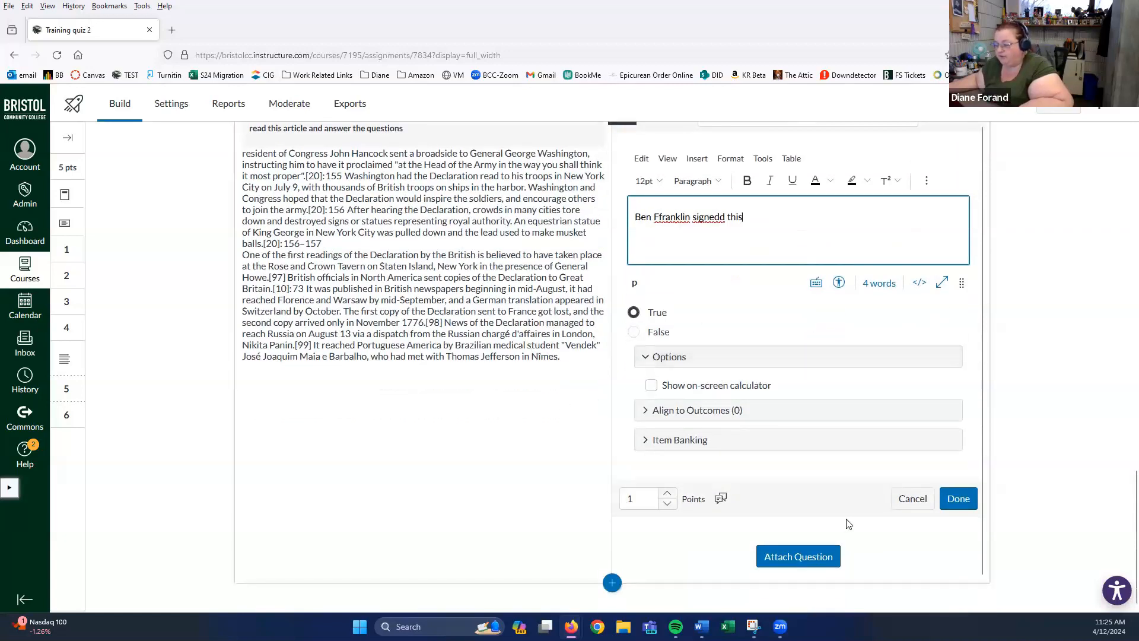
left_click(944, 501)
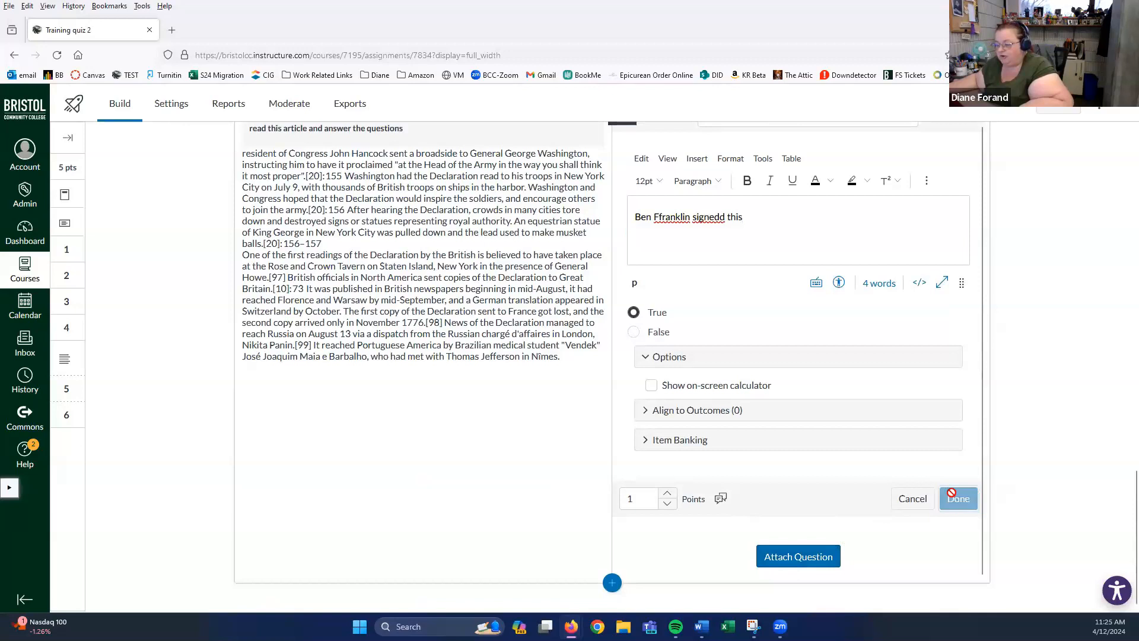
left_click(798, 556)
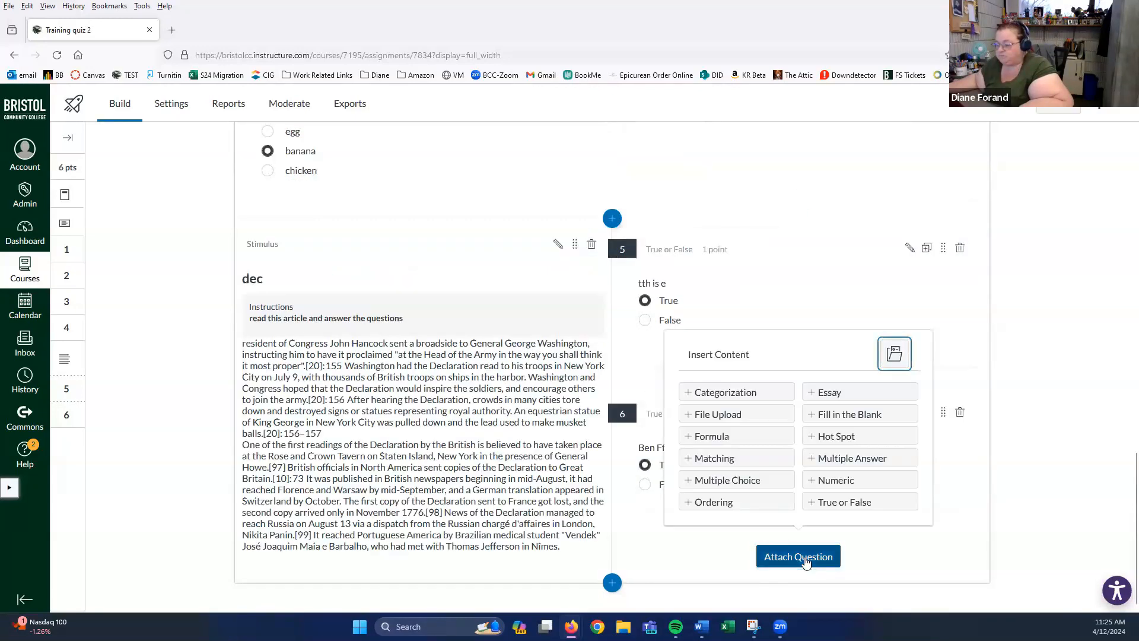
- Dismiss the question-type list, review the six questions, and open Insert Content below the stimulus
left_click(890, 553)
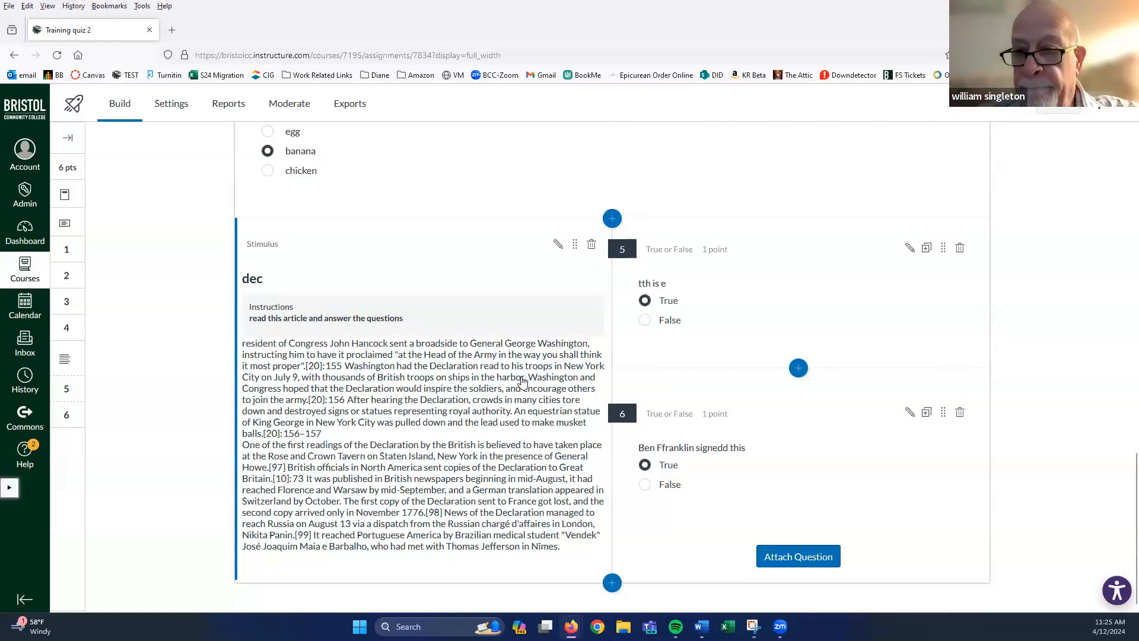
scroll(523, 380, "up", 5)
scroll(523, 383, "down", 5)
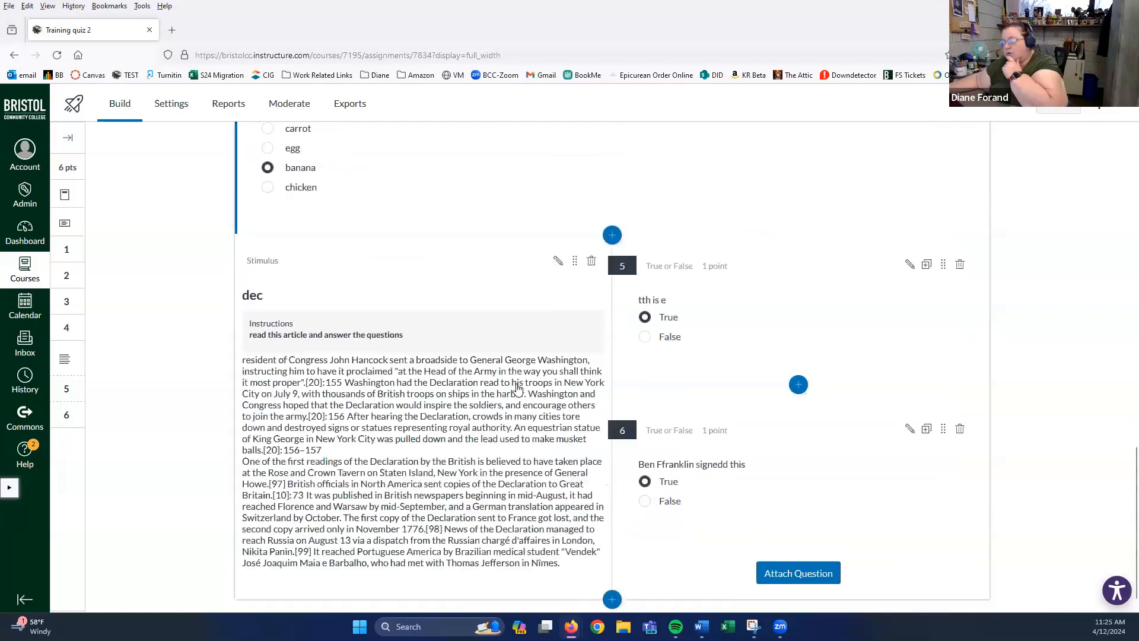
left_click(612, 584)
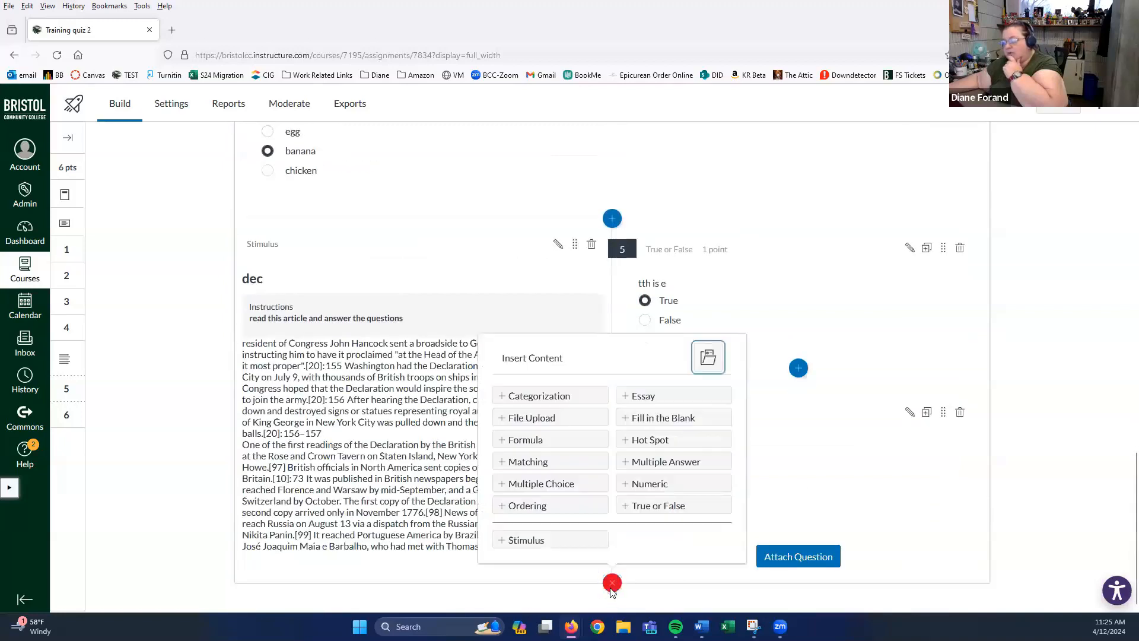
- Add Numeric question 7 with the stem 5+'c' and look over its Requirement, Answer and Options
left_click(667, 490)
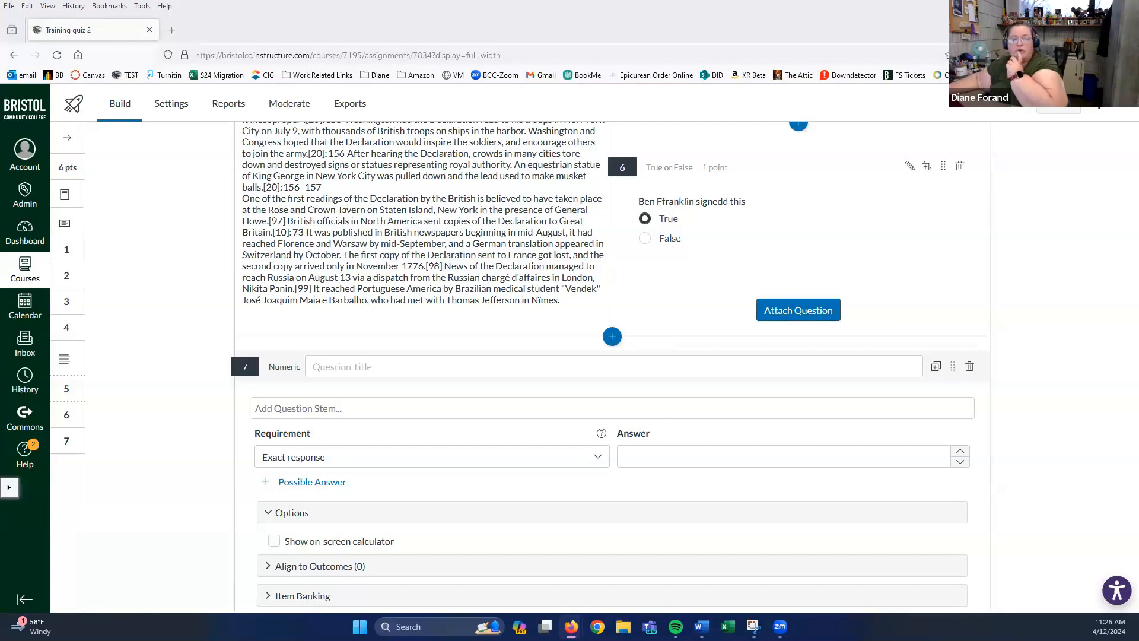
left_click(309, 410)
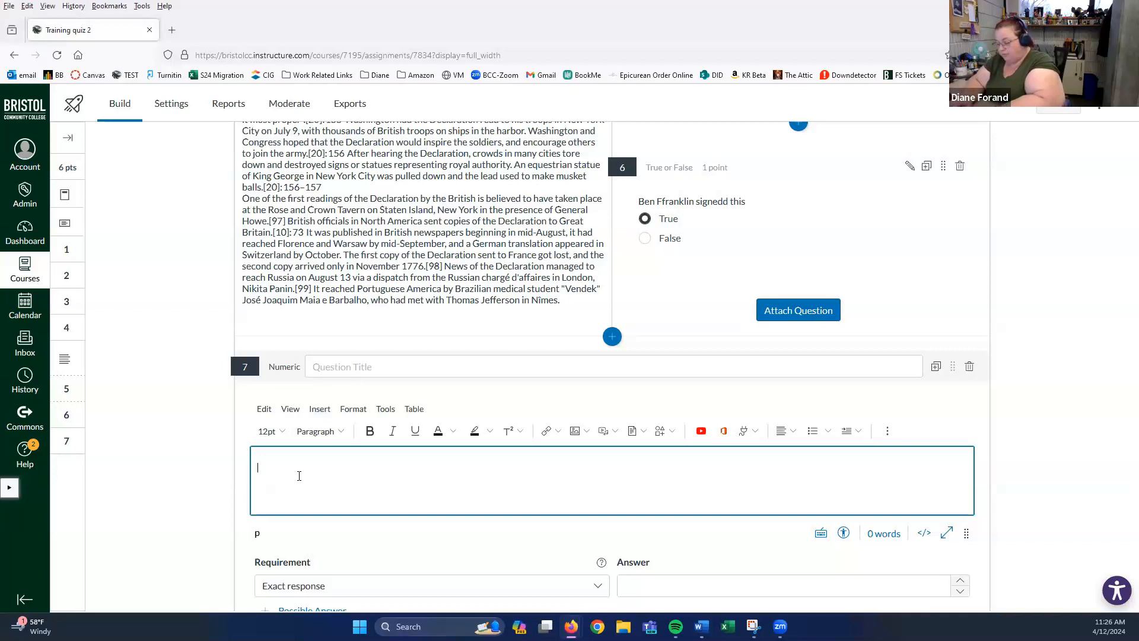
type("5")
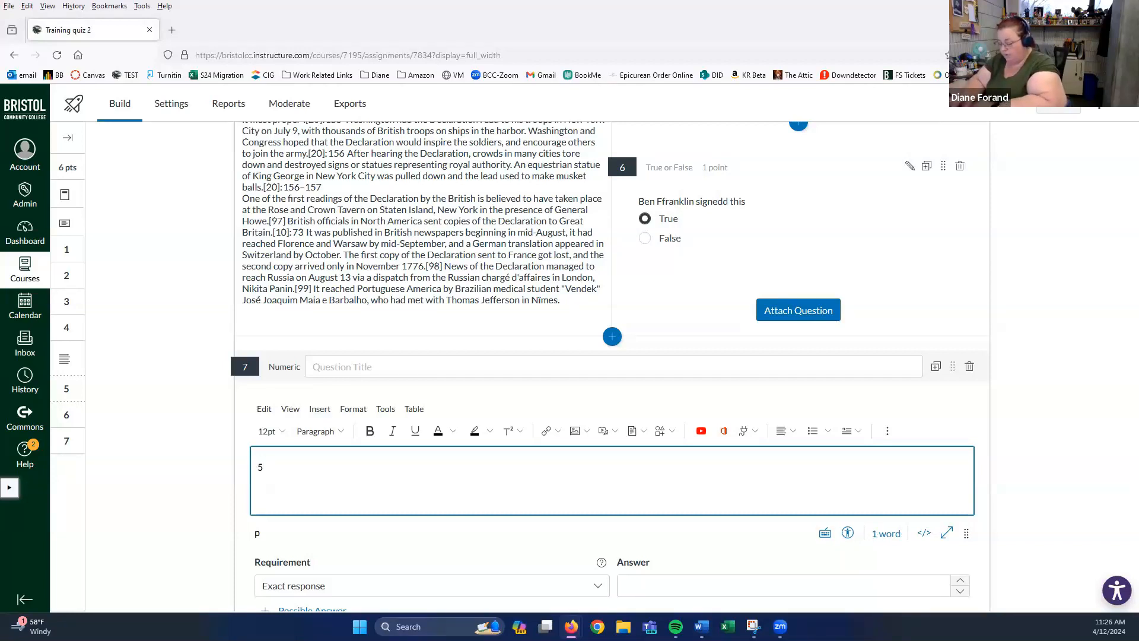
type("+")
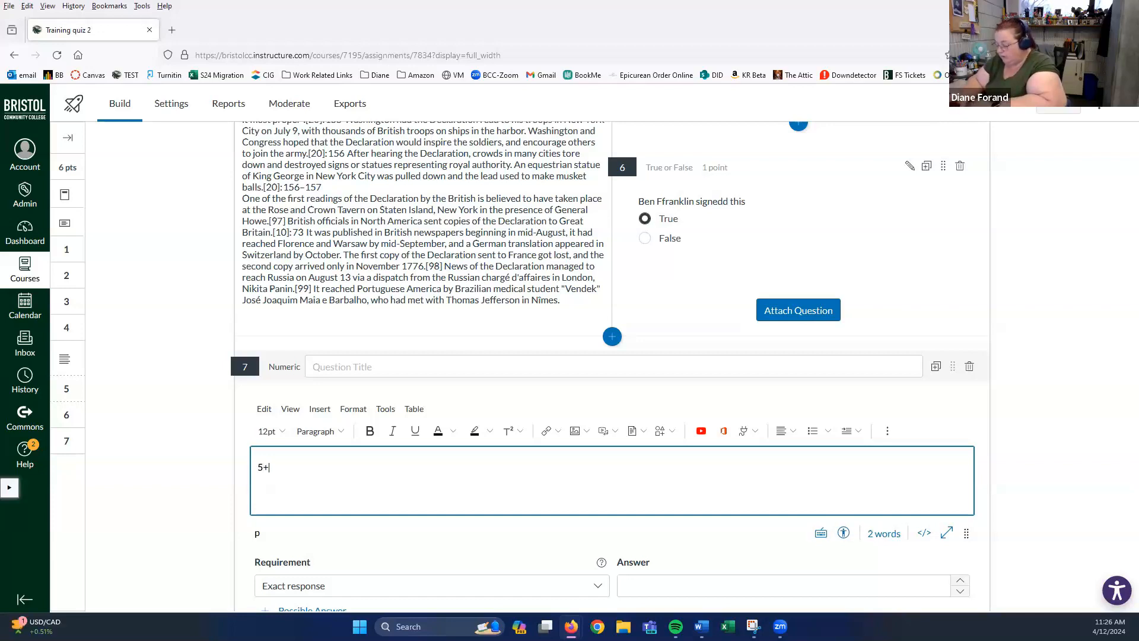
type("\"")
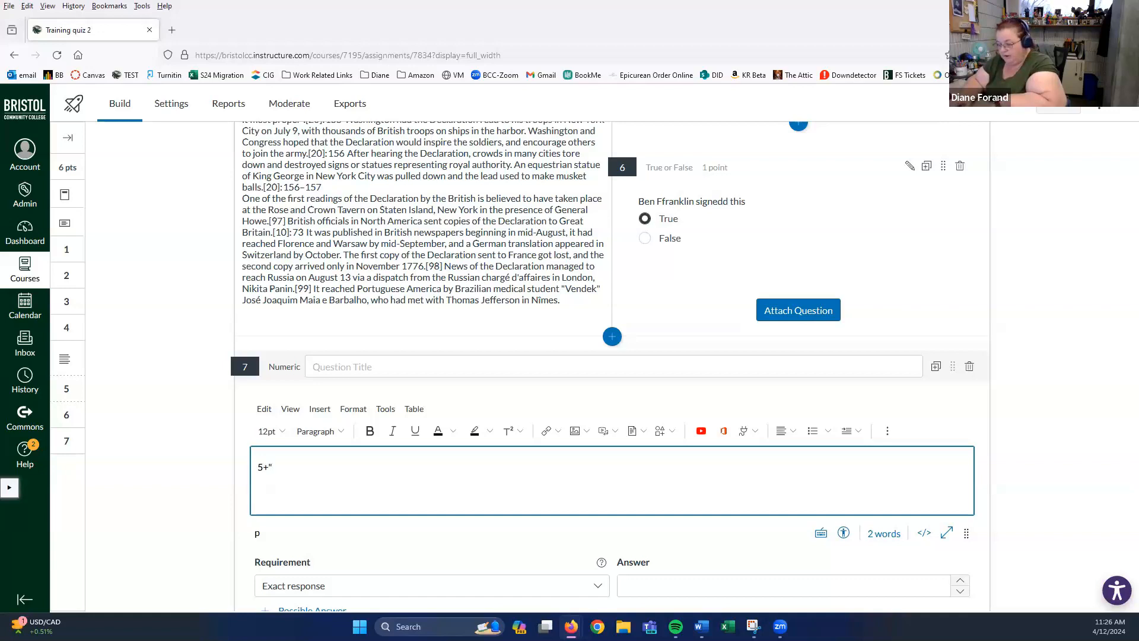
type("x\"")
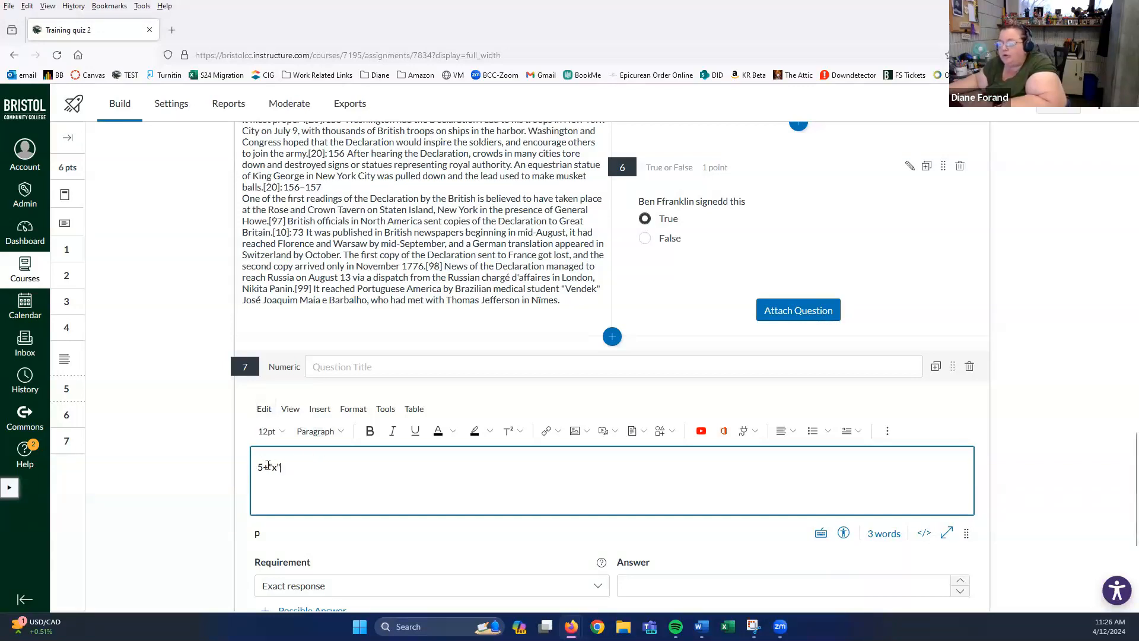
key("BackSpace")
key("BackSpace")
key("BackSpace")
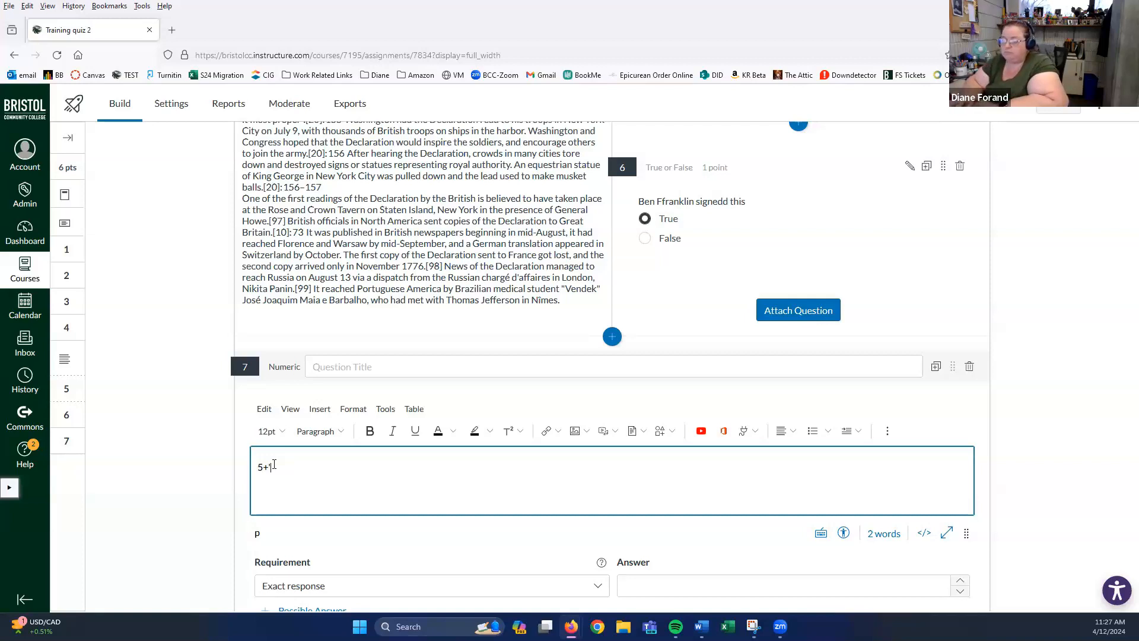
type("c")
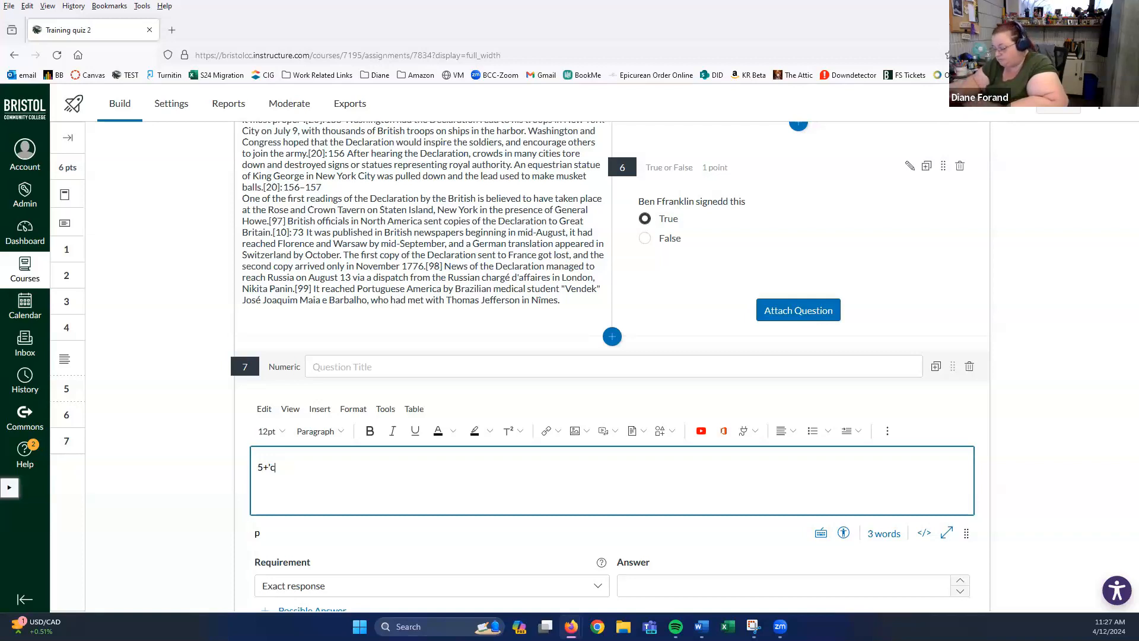
type("'")
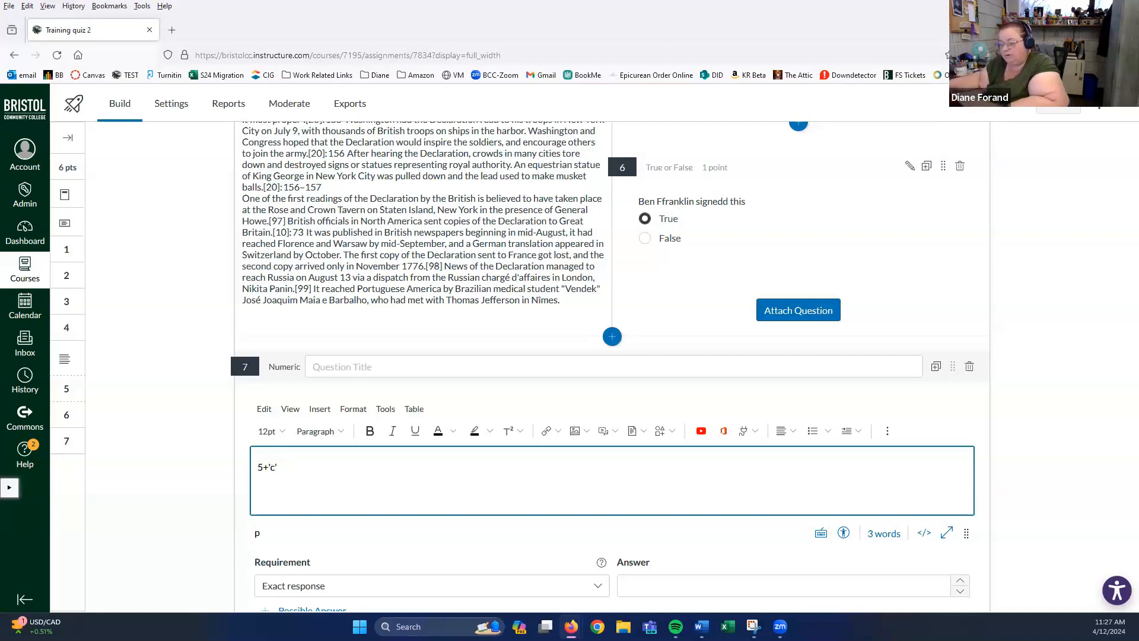
scroll(312, 470, "down", 3)
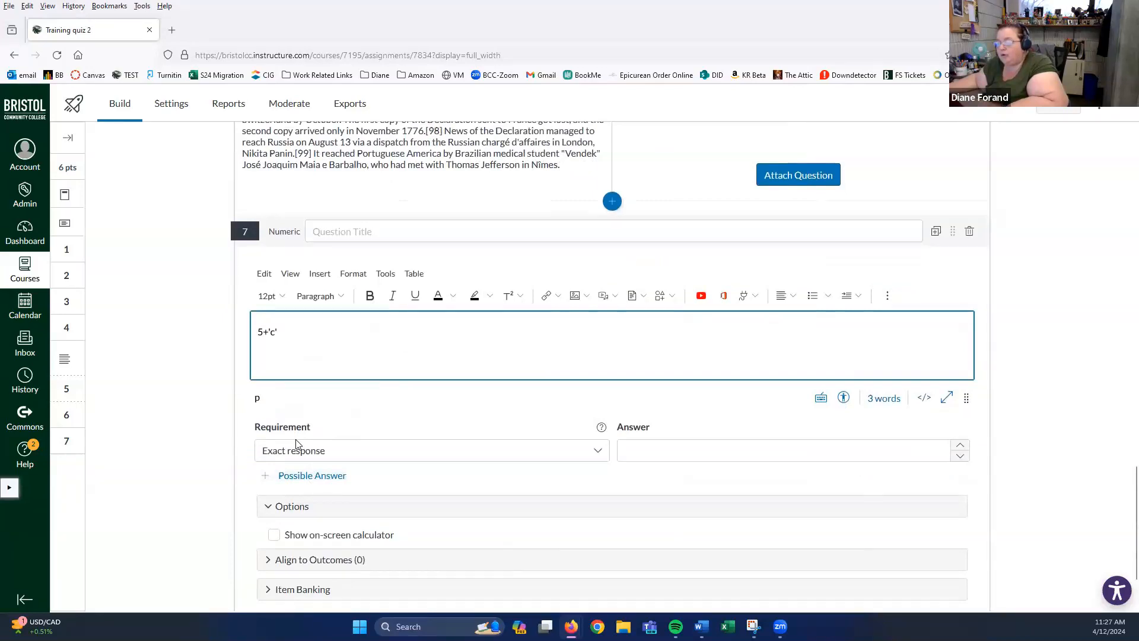
scroll(407, 448, "down", 2)
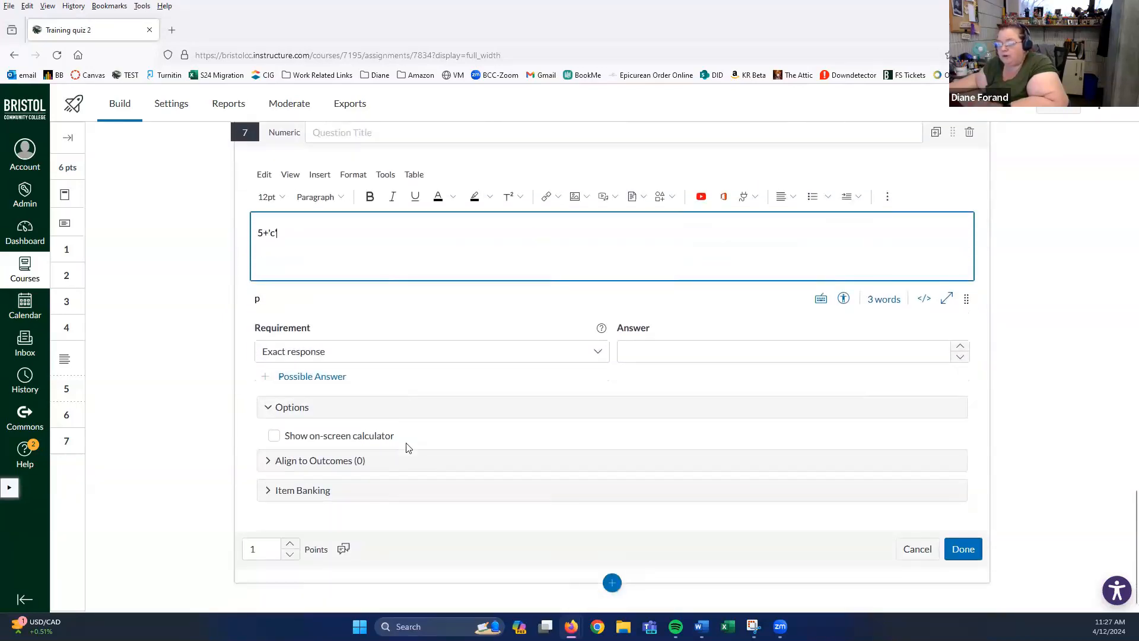
scroll(407, 448, "up", 4)
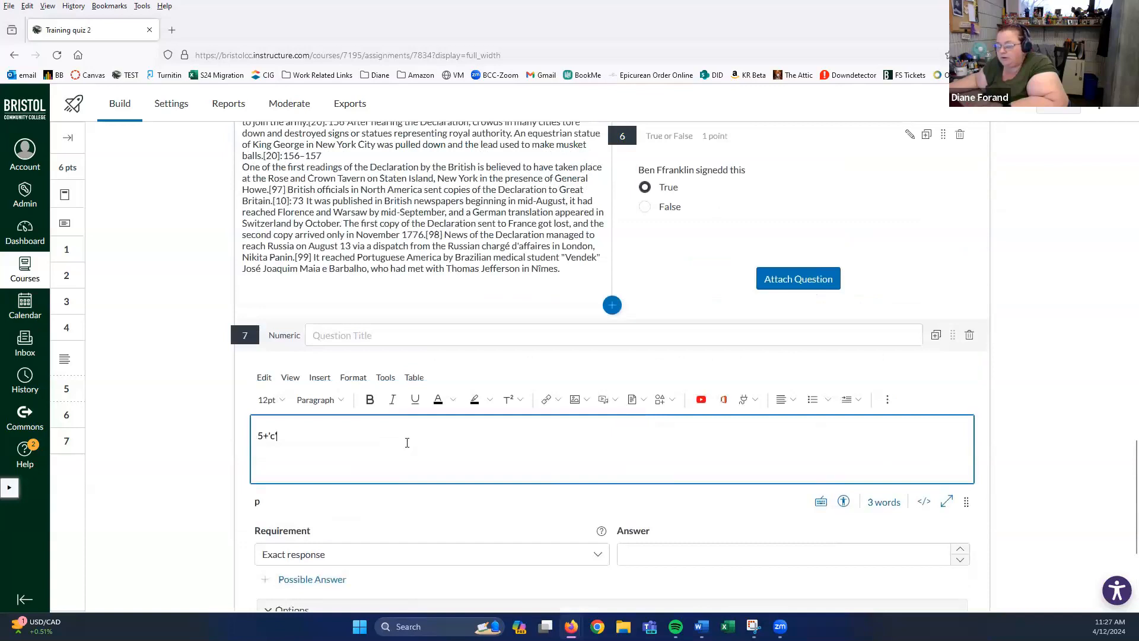
scroll(407, 442, "down", 1)
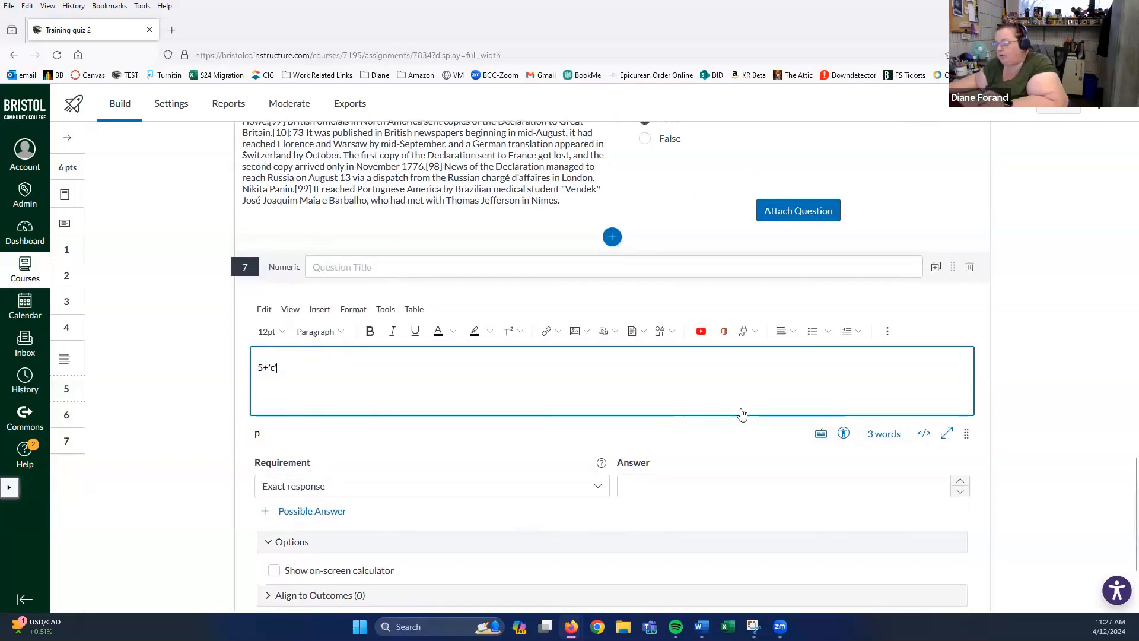
scroll(690, 454, "down", 2)
- Discard the Numeric question and add a Formula question 7 with stem 5 +'x'
left_click(918, 548)
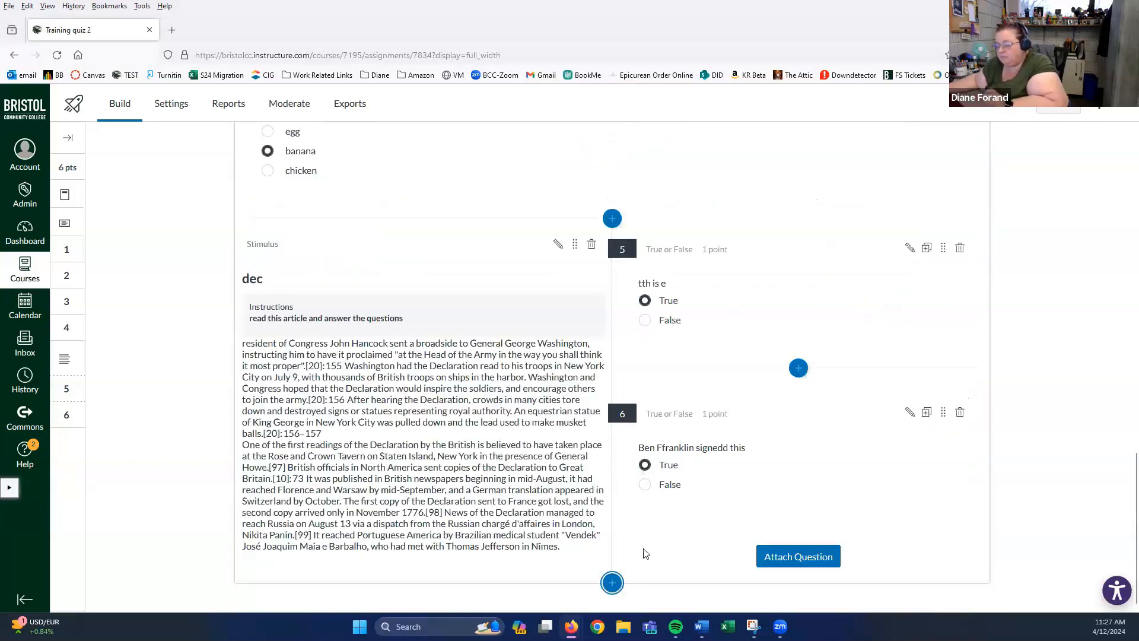
left_click(612, 583)
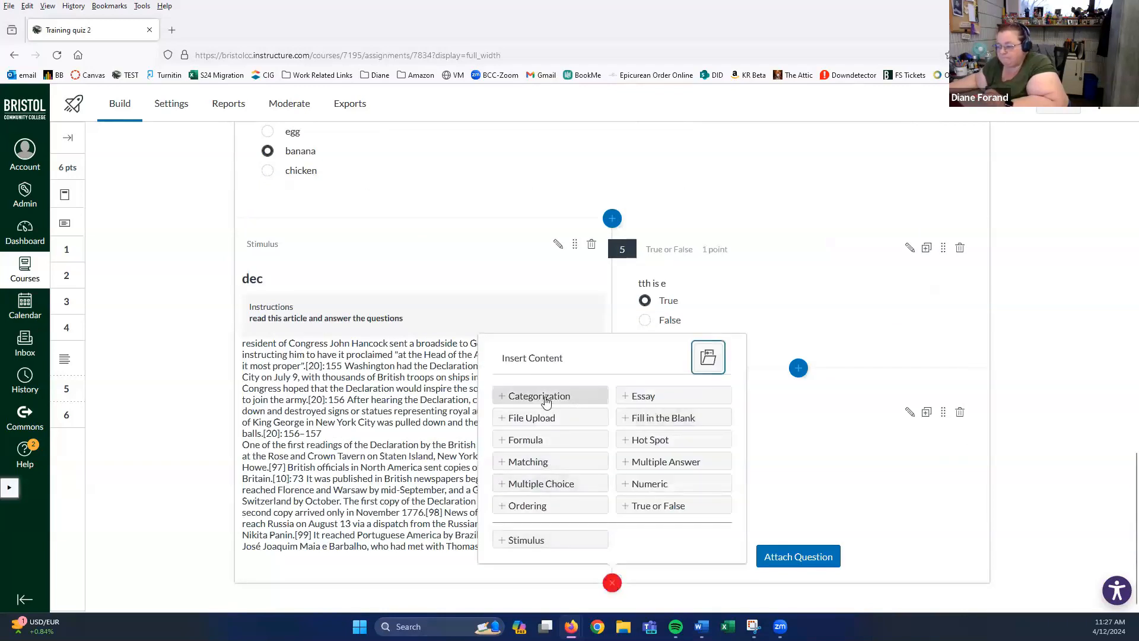
left_click(539, 442)
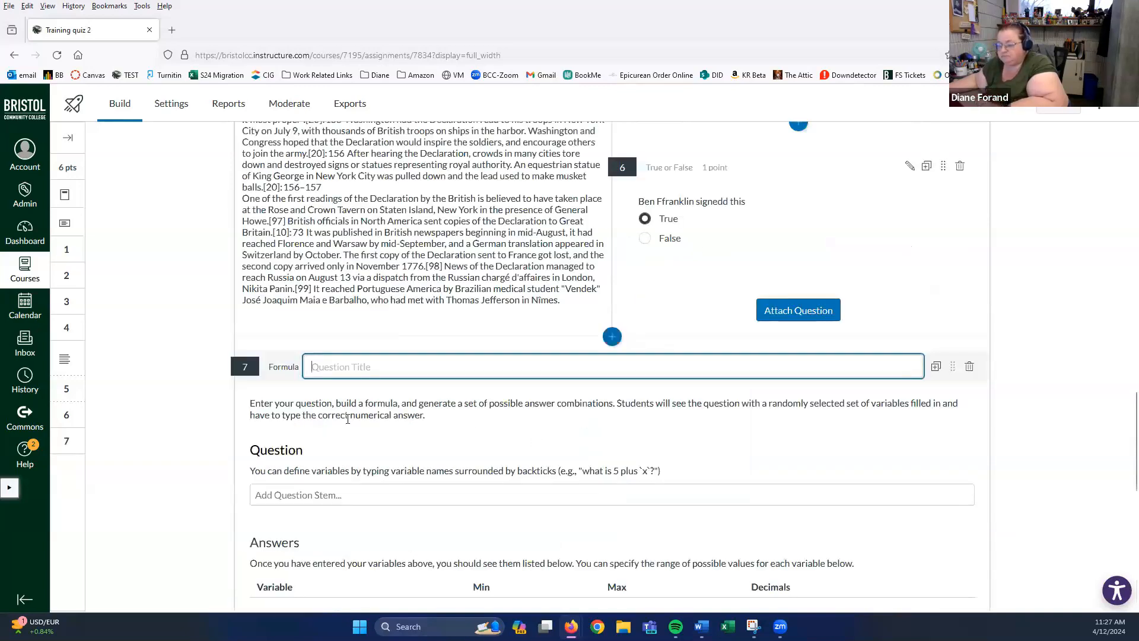
left_click(521, 503)
left_click(494, 555)
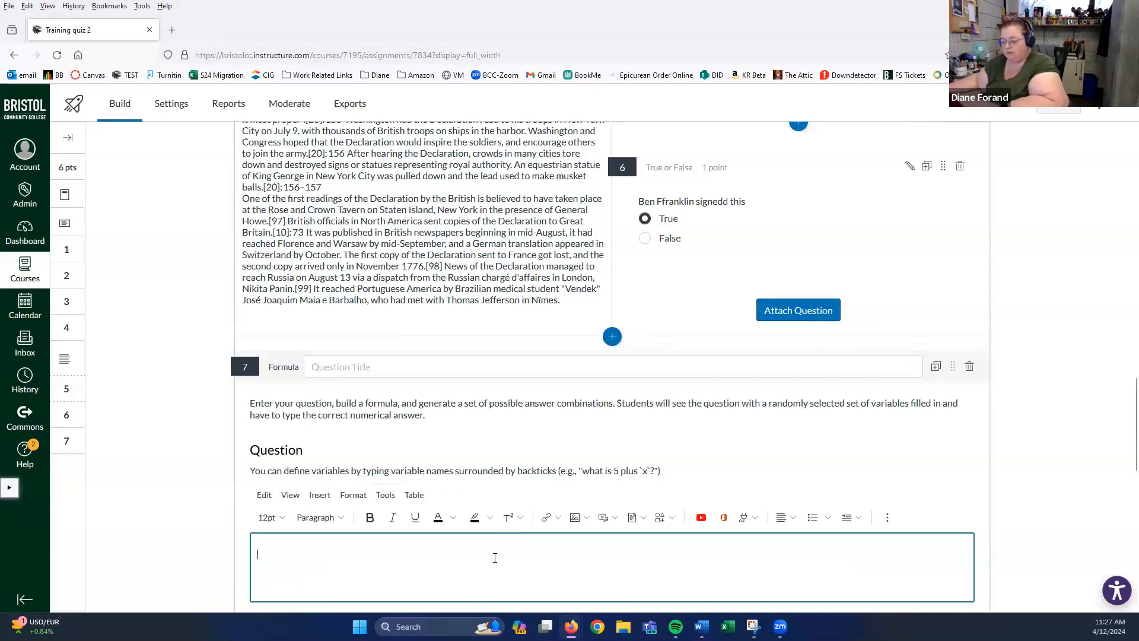
type("5")
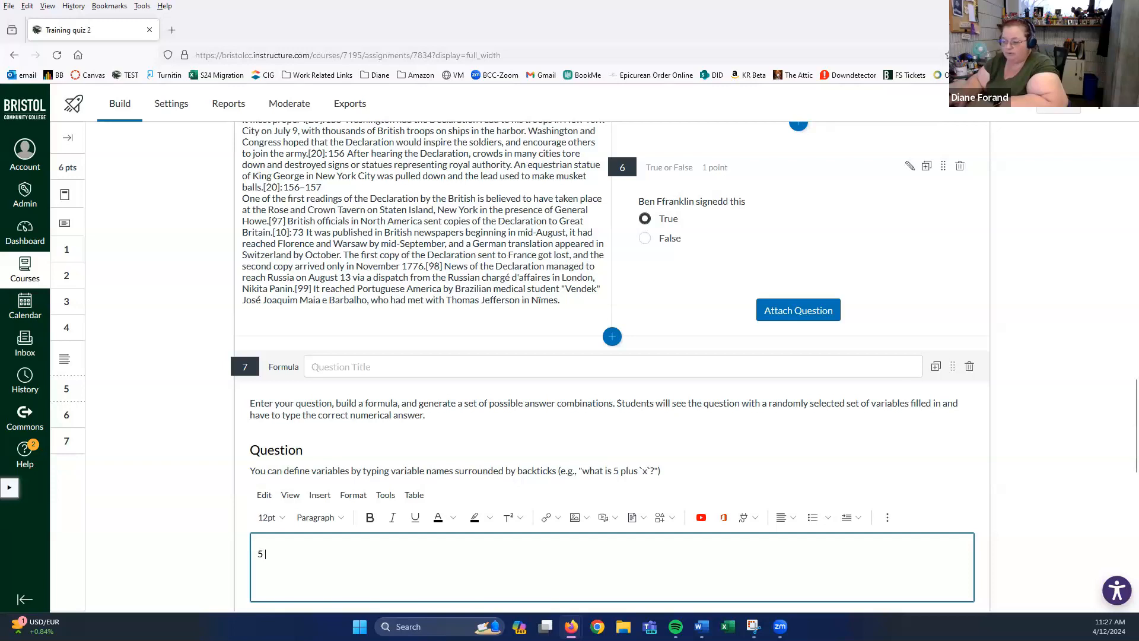
type(" =")
key("BackSpace")
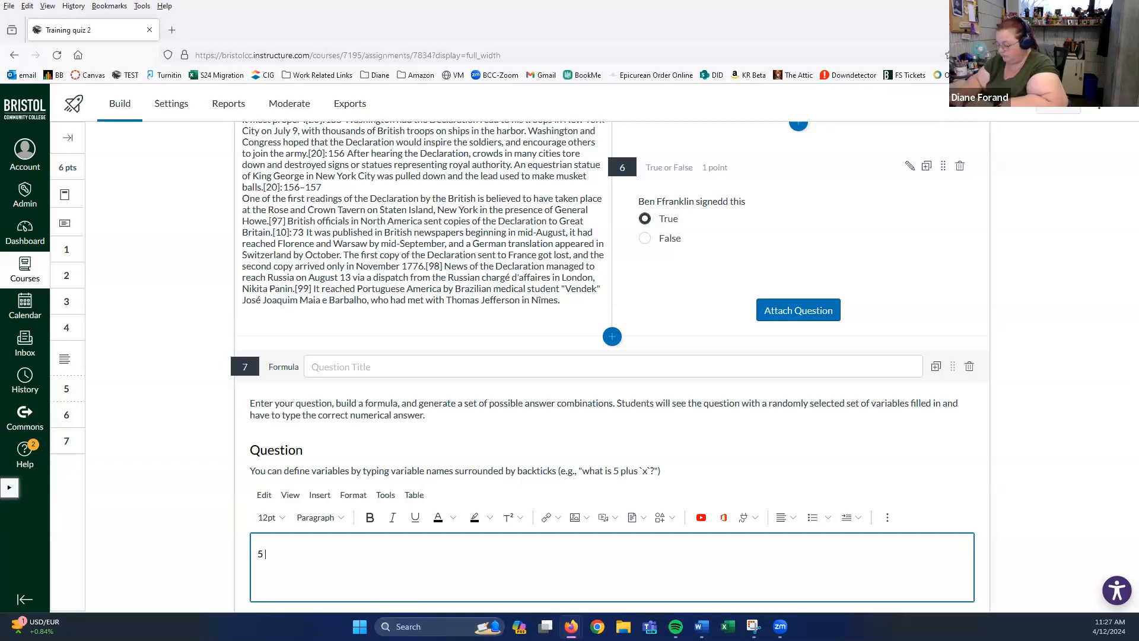
type("+")
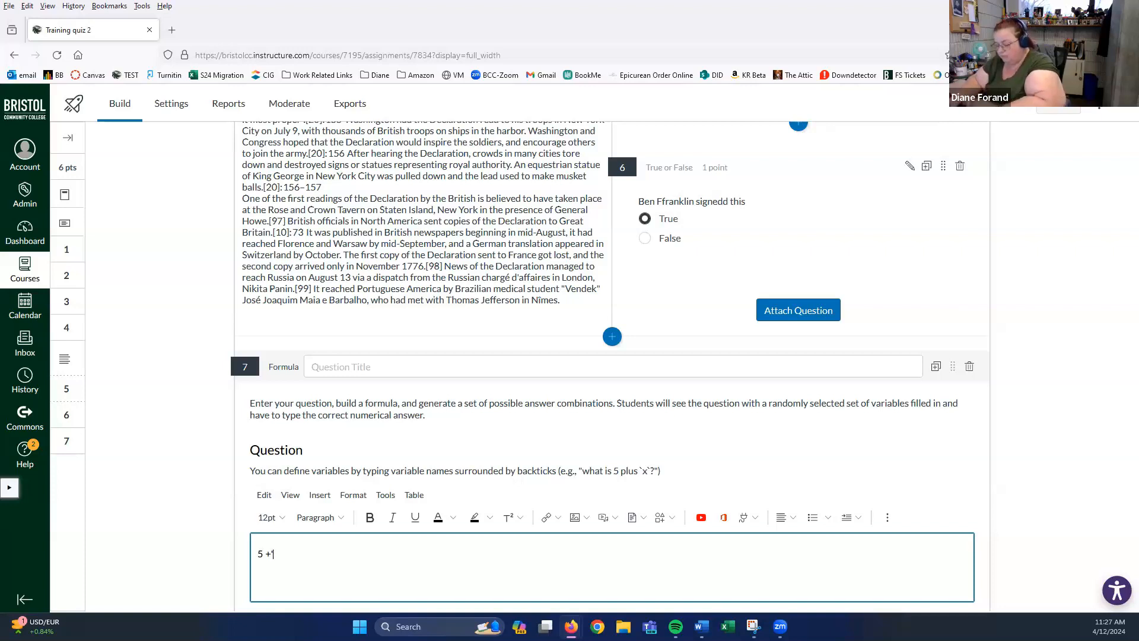
type("'x'")
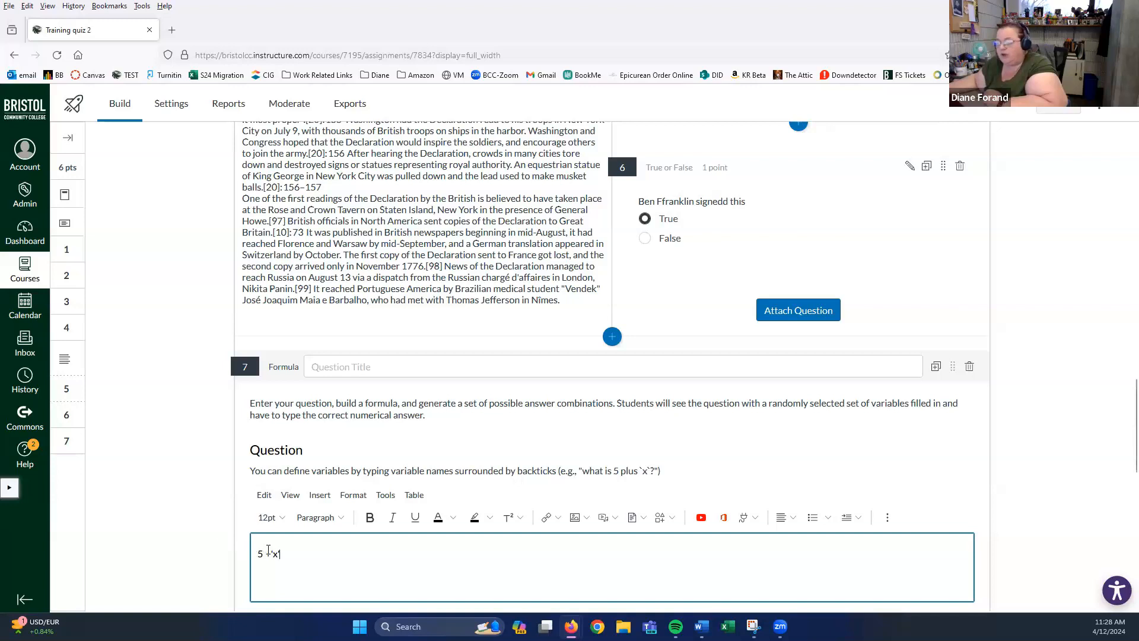
key("BackSpace")
key("BackSpace")
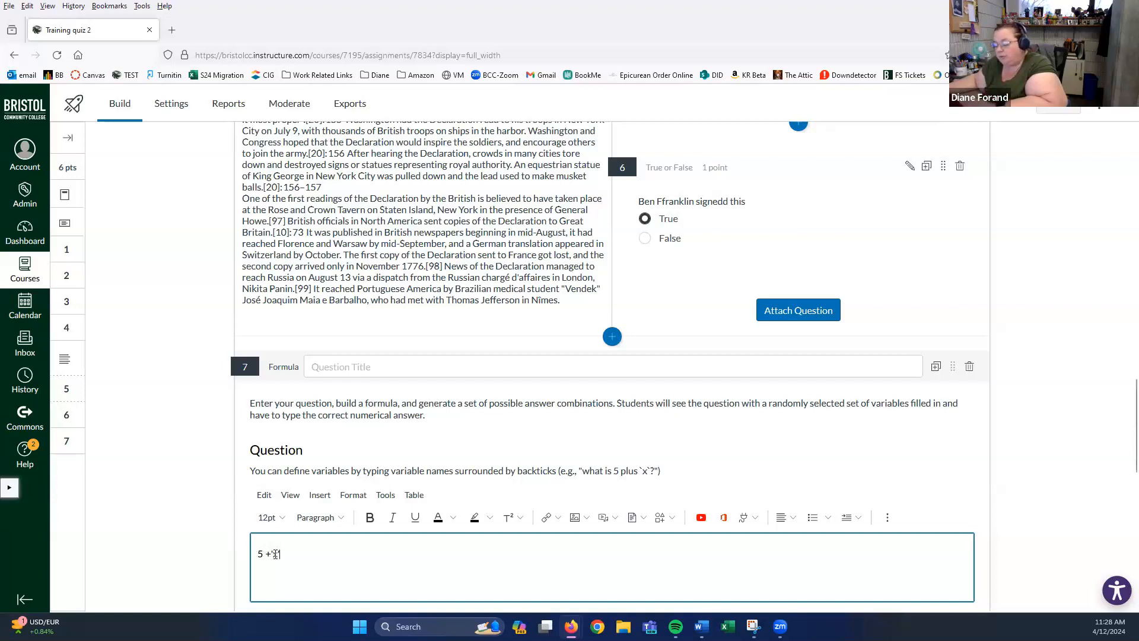
type("x")
- Enter 5+x as the Formula Definition
scroll(311, 498, "down", 3)
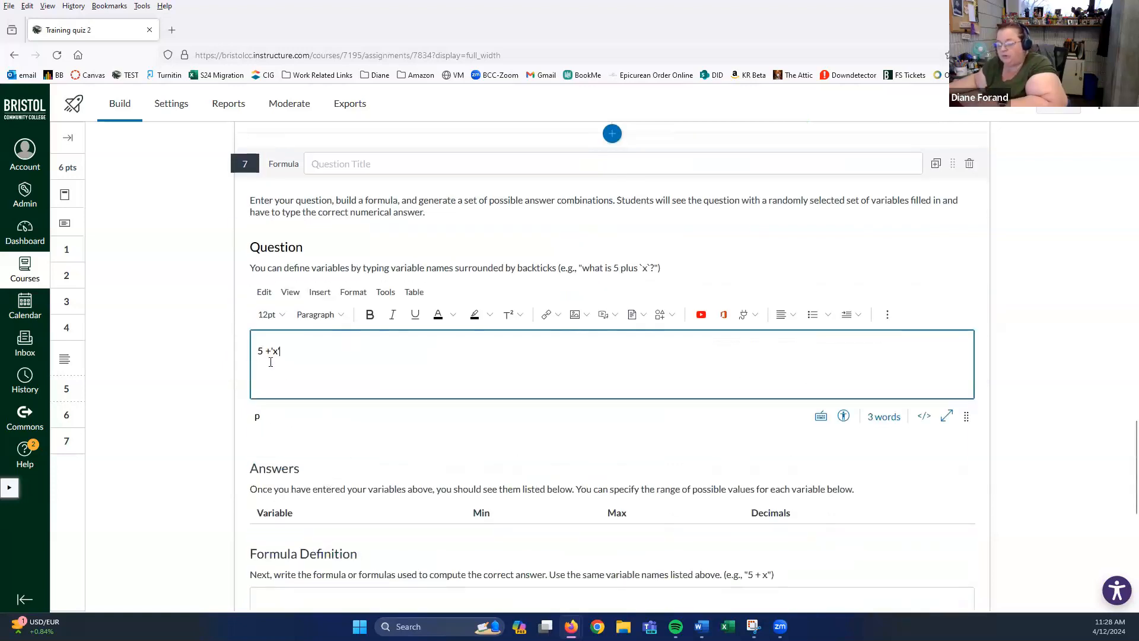
scroll(299, 362, "down", 3)
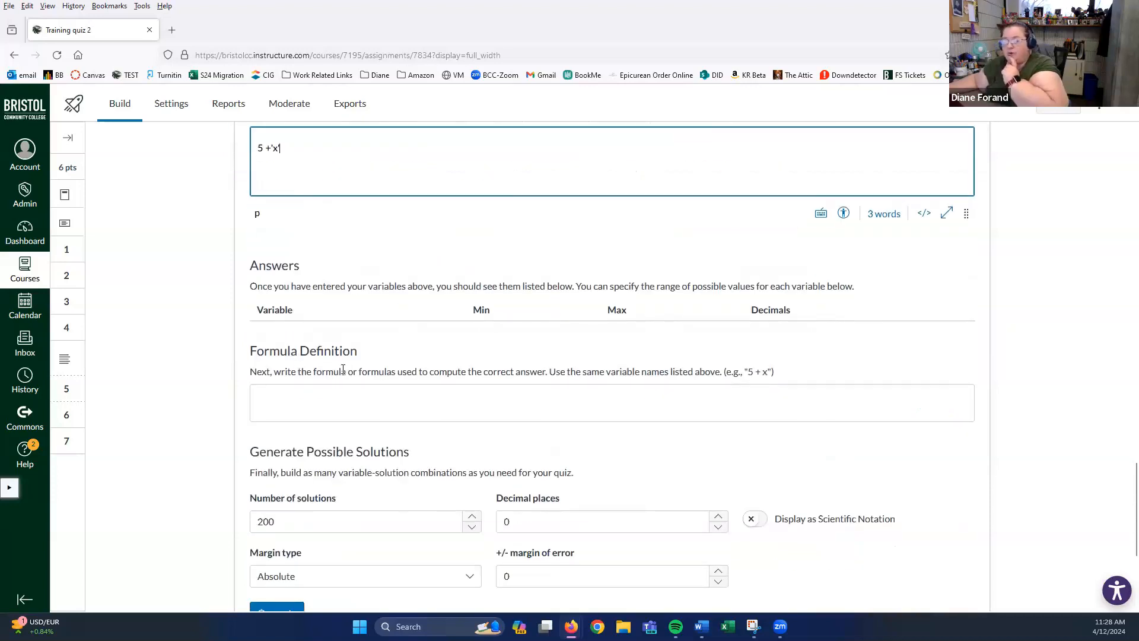
scroll(341, 369, "down", 1)
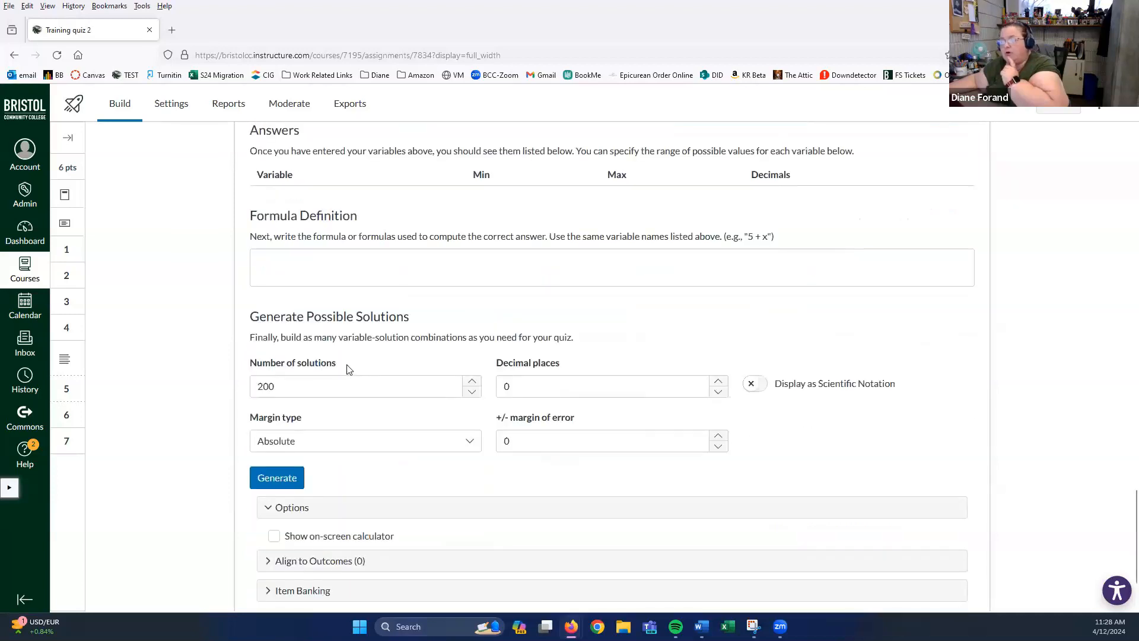
scroll(349, 372, "up", 2)
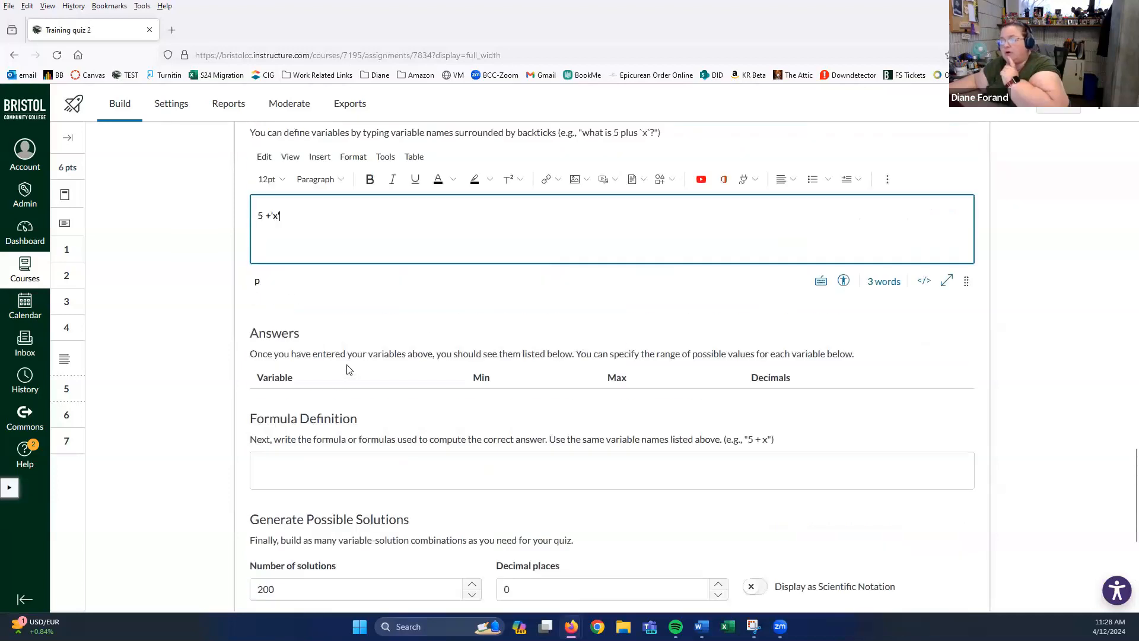
left_click(297, 463)
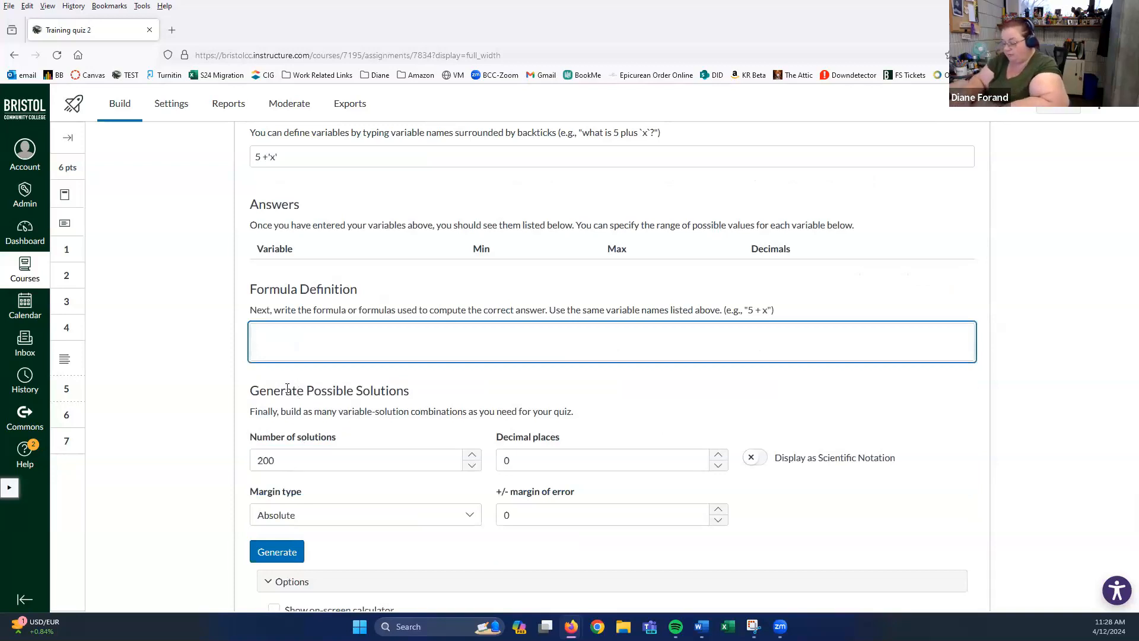
type("5")
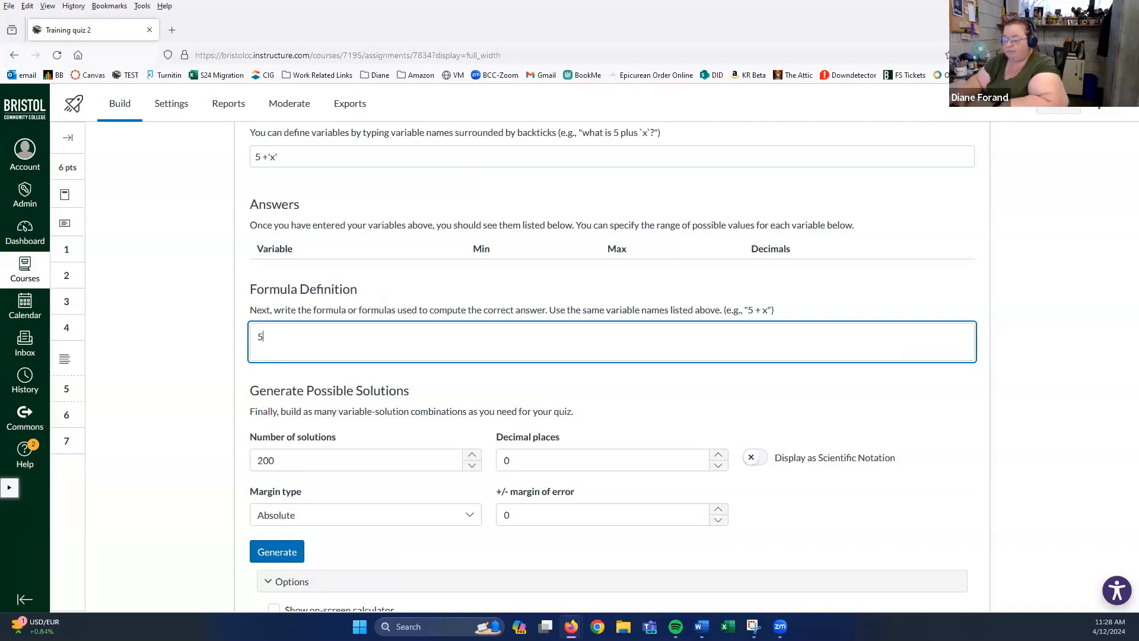
type("+")
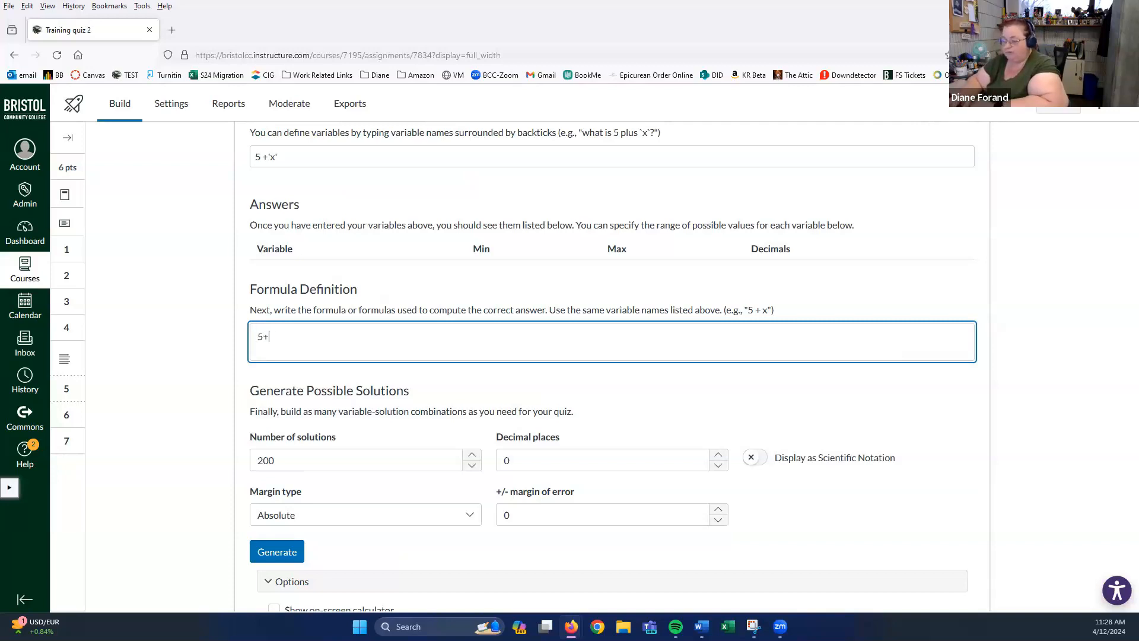
type("X")
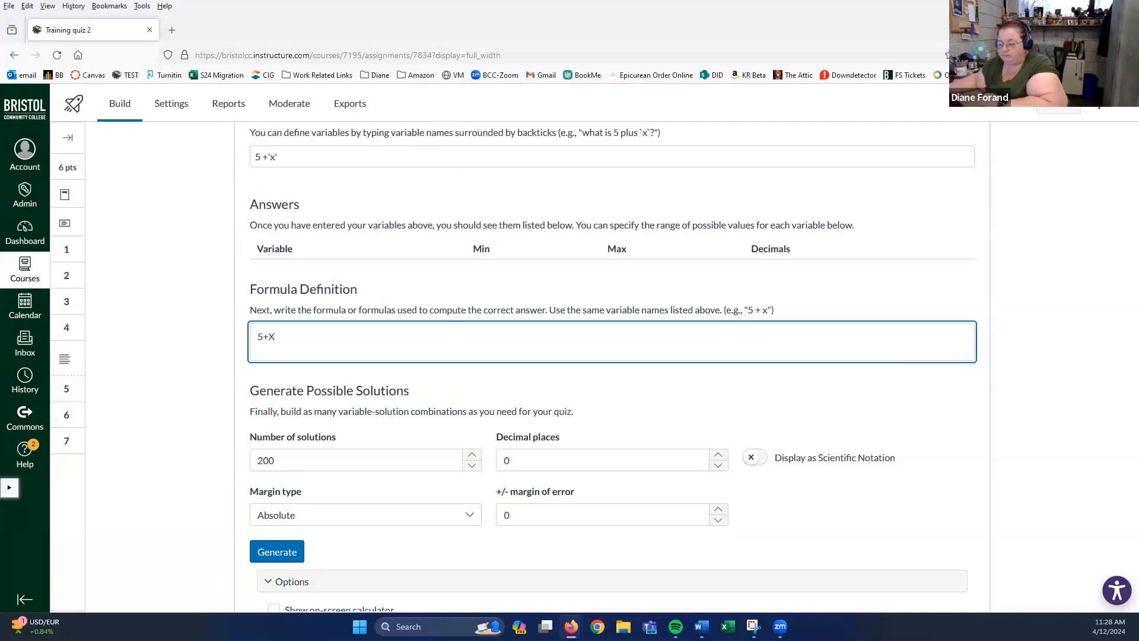
key("BackSpace")
type("x")
scroll(319, 337, "down", 2)
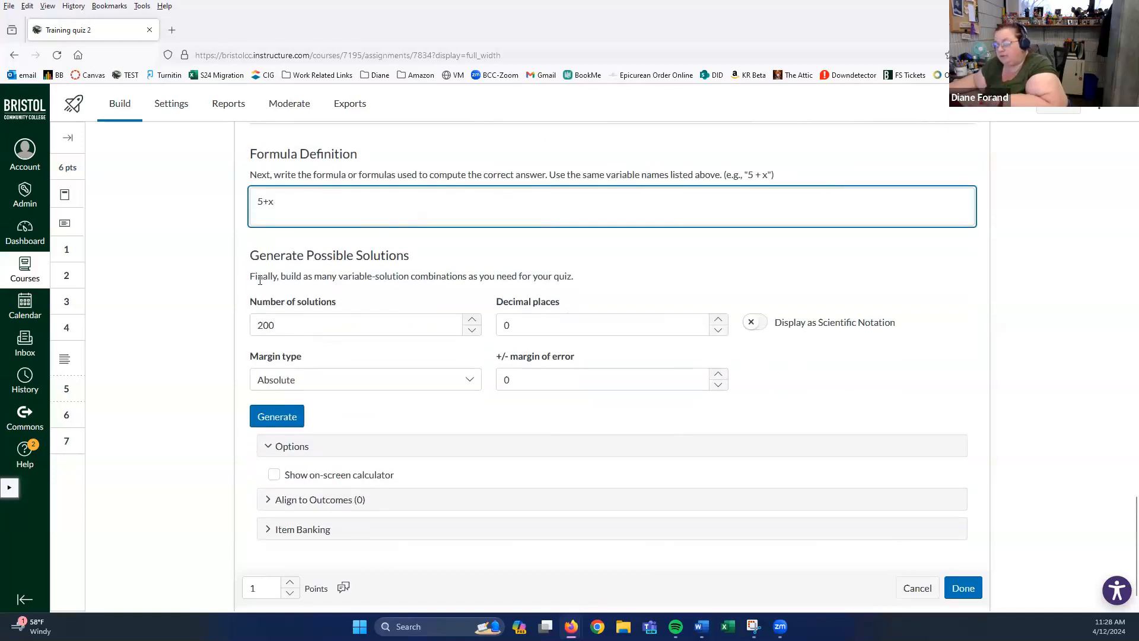
scroll(260, 280, "up", 5)
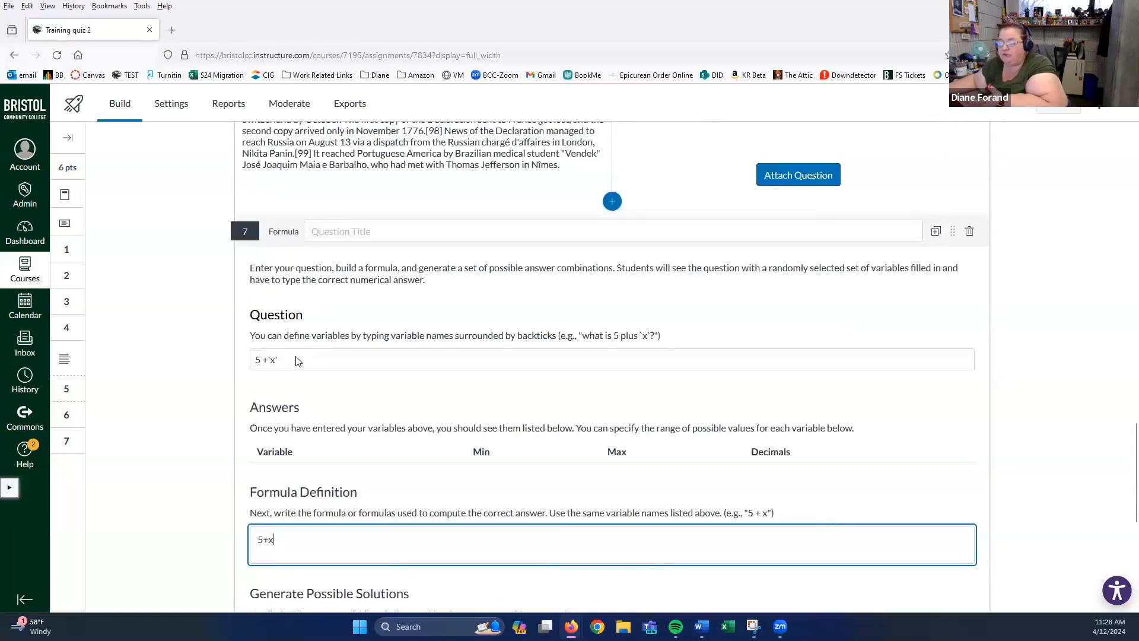
left_click(316, 362)
- Extend the question stem to say x is between 0 and 10
left_click(301, 422)
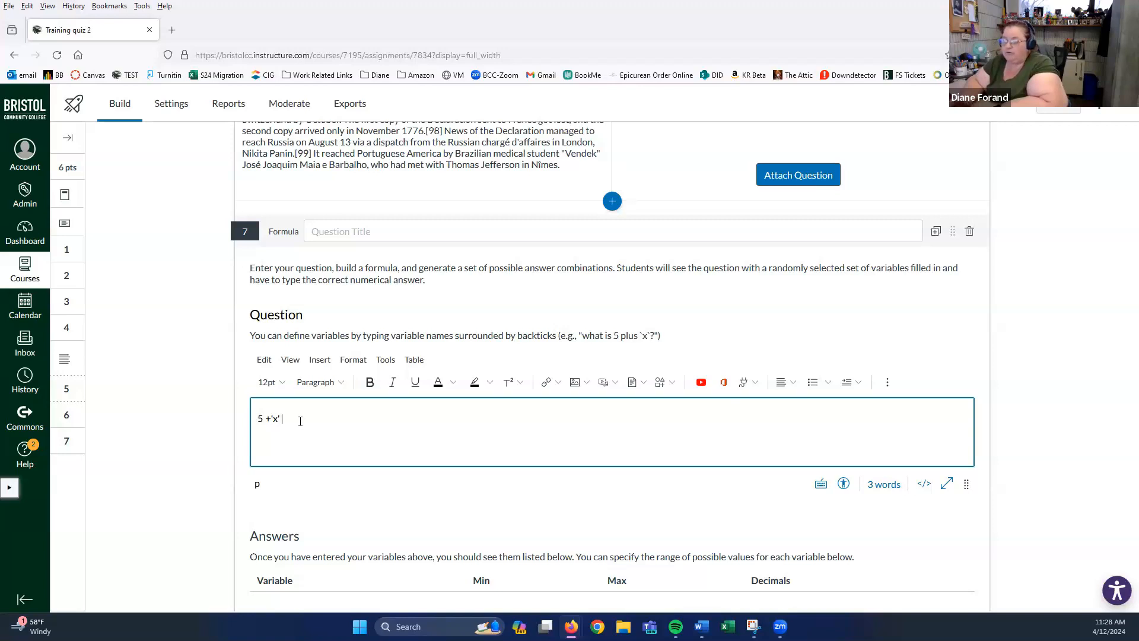
type("e x is b")
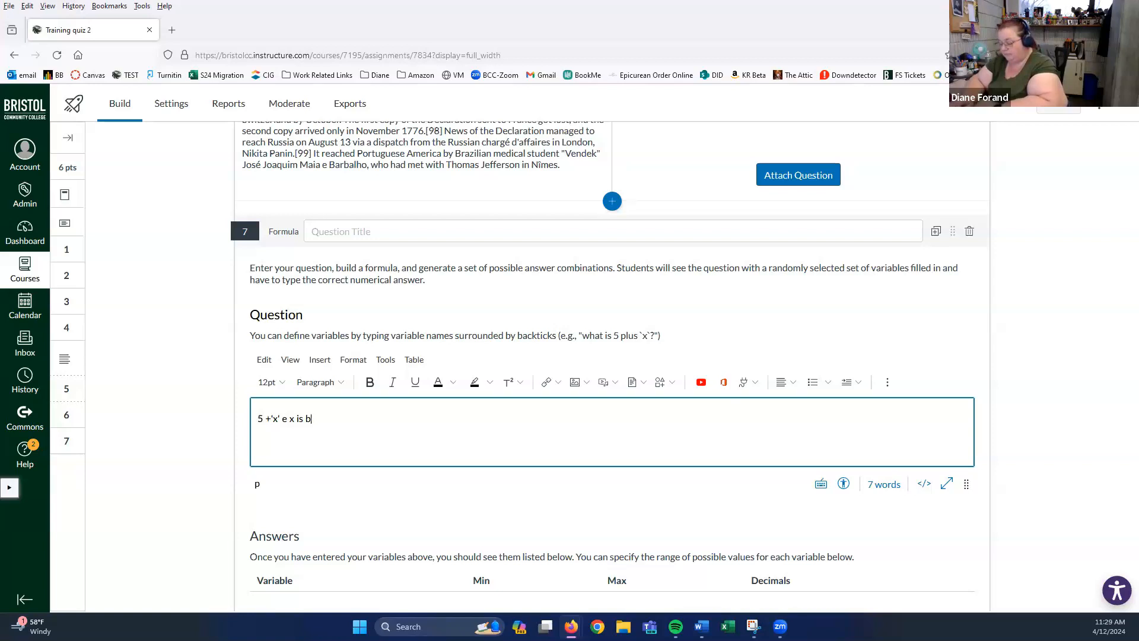
type("ween 0 and")
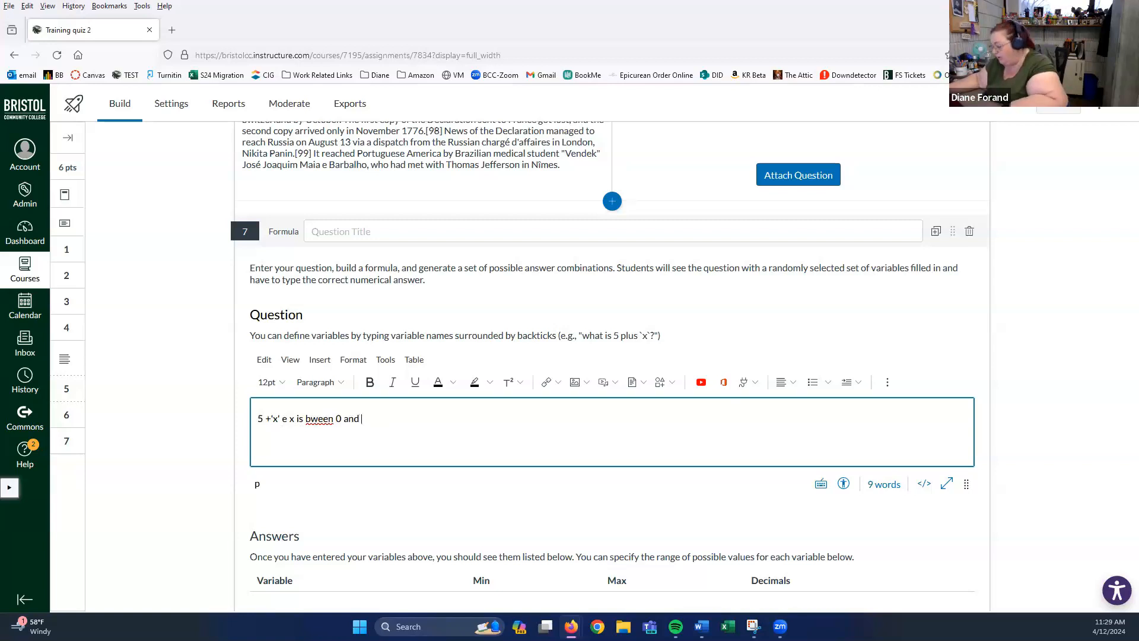
type("10")
scroll(372, 418, "down", 5)
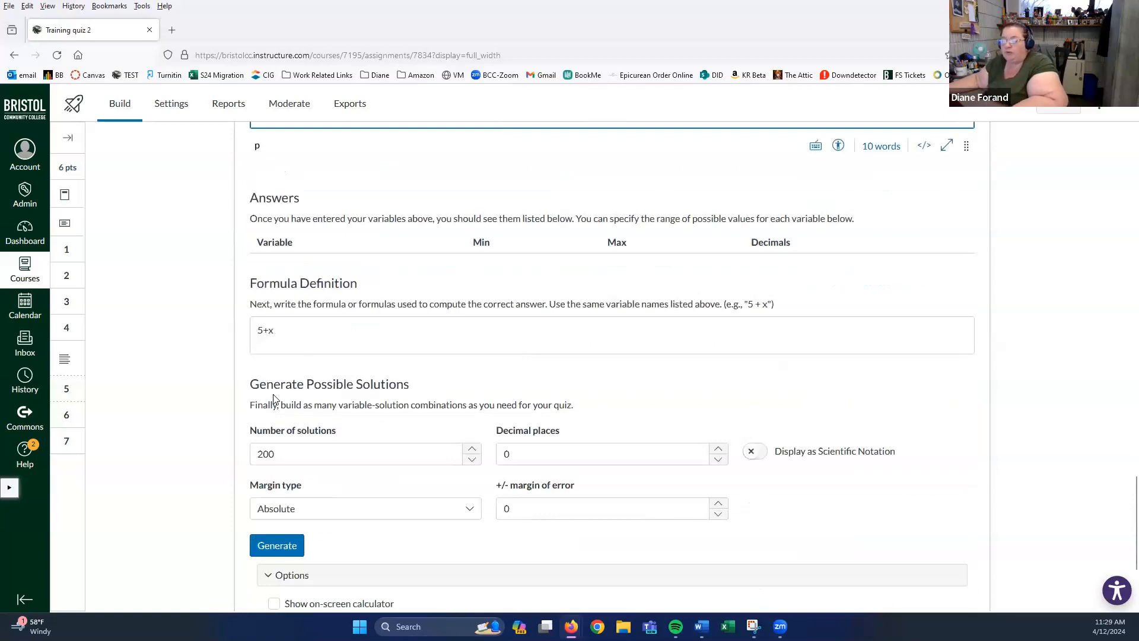
- Change the number of solutions from 200 to 10
double_click(289, 453)
scroll(244, 452, "down", 2)
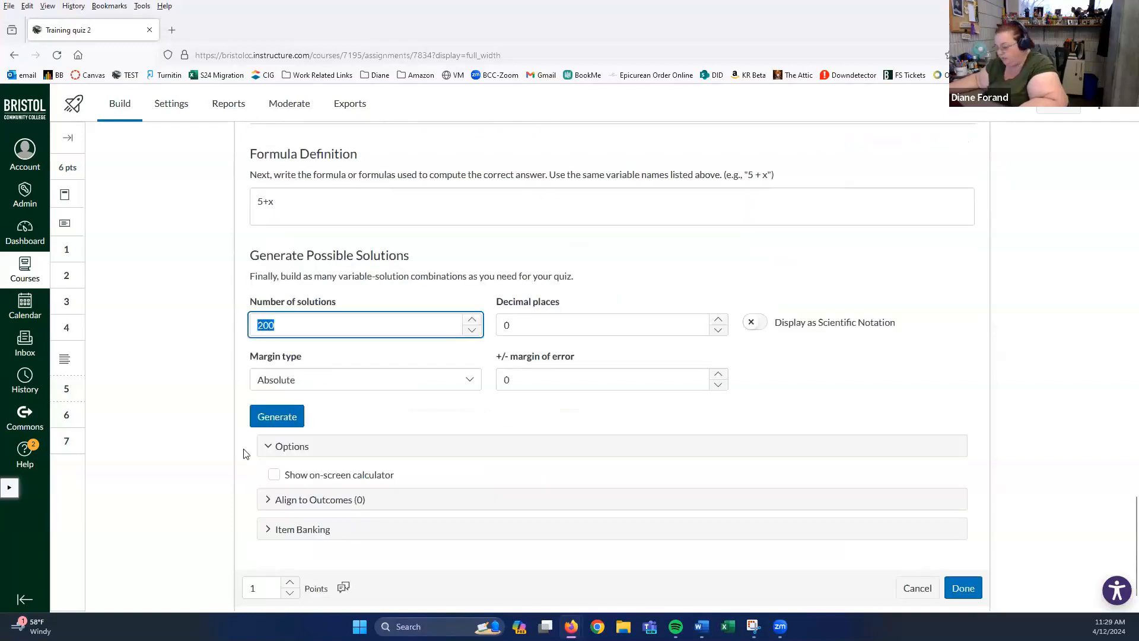
type("110")
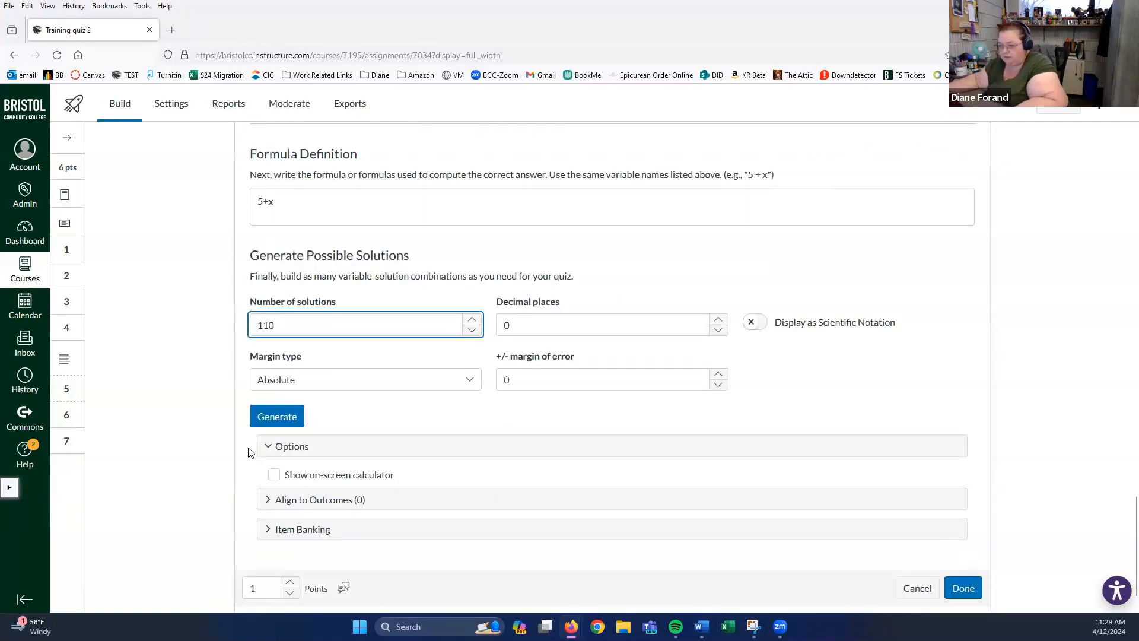
key("BackSpace")
key("BackSpace")
type("0")
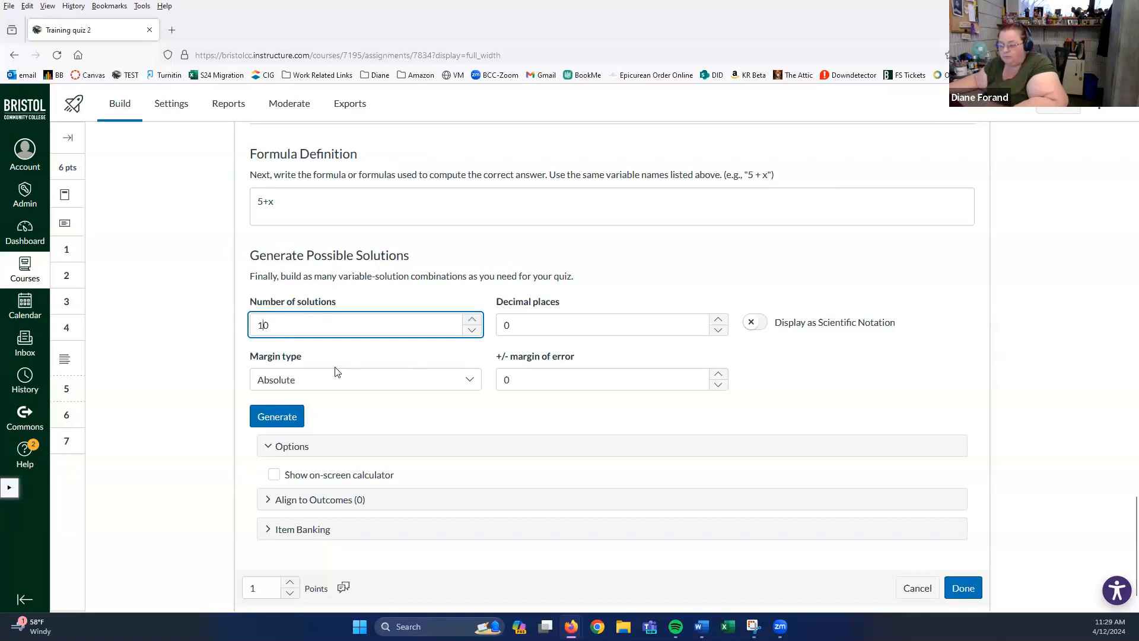
scroll(337, 372, "down", 1)
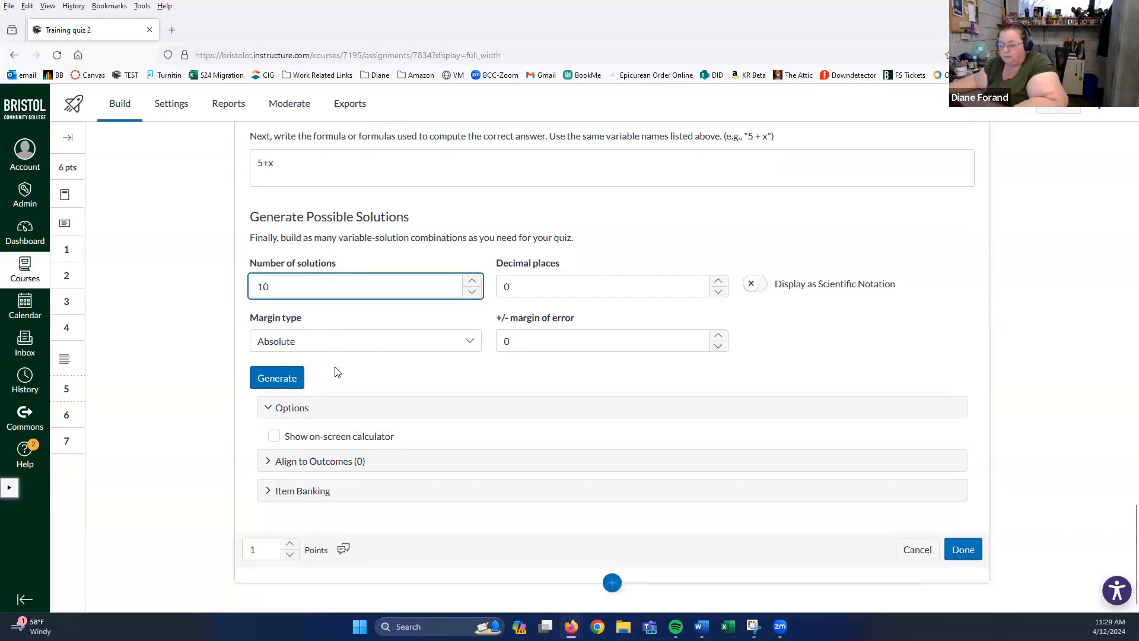
- Generate the formula's possible solutions with the solutions count set to 10
left_click(274, 380)
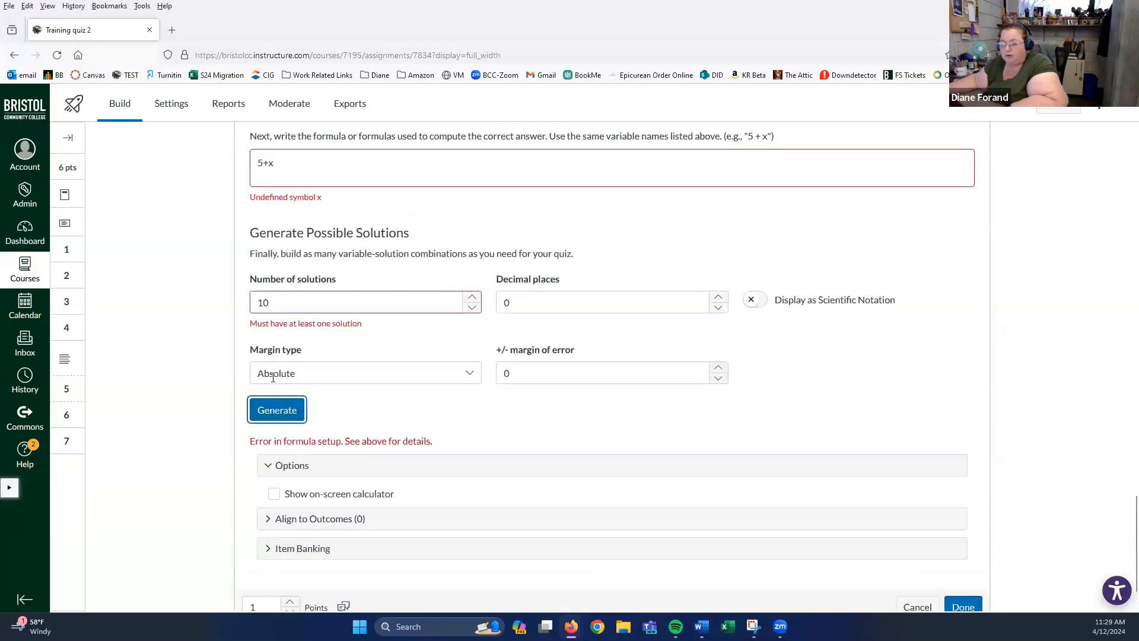
left_click(307, 304)
left_click_drag(306, 304, 213, 303)
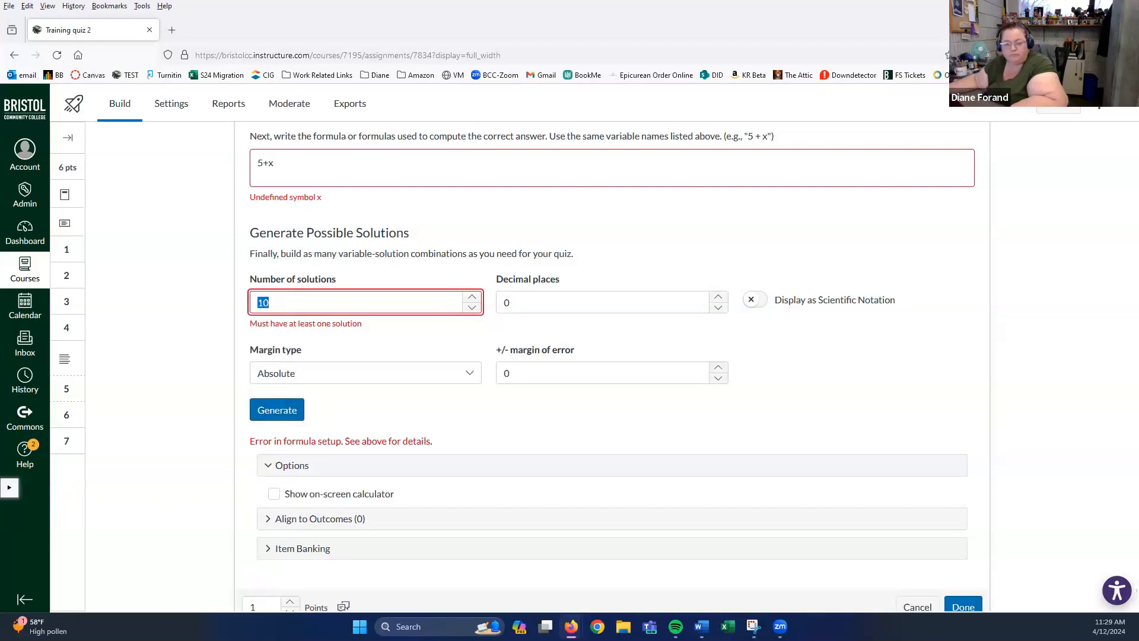
scroll(448, 273, "up", 3)
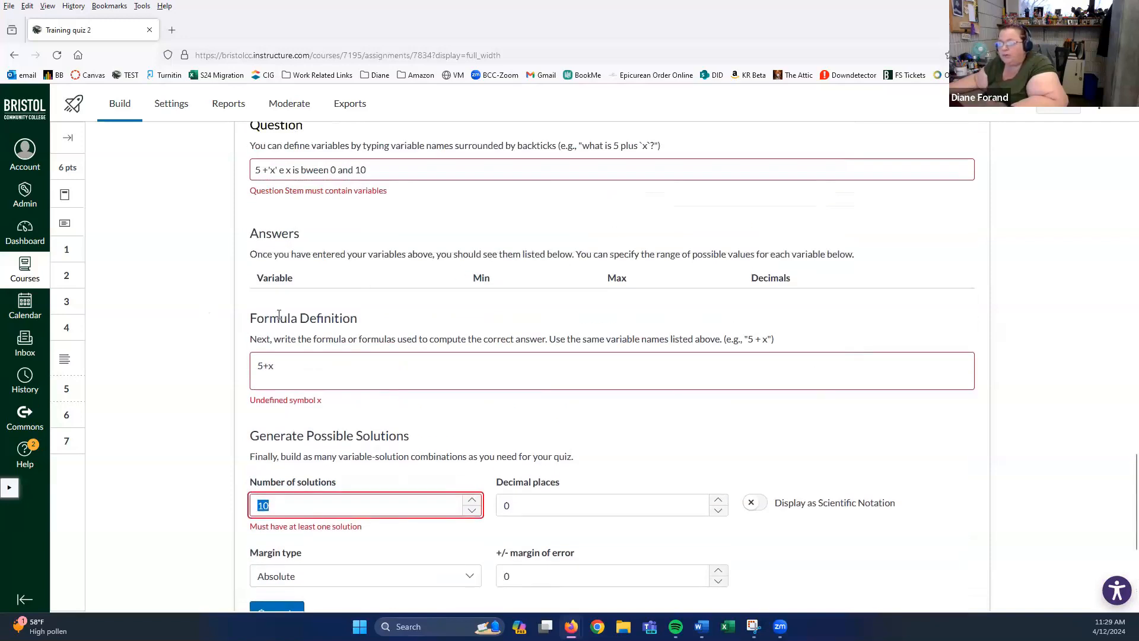
left_click(311, 214)
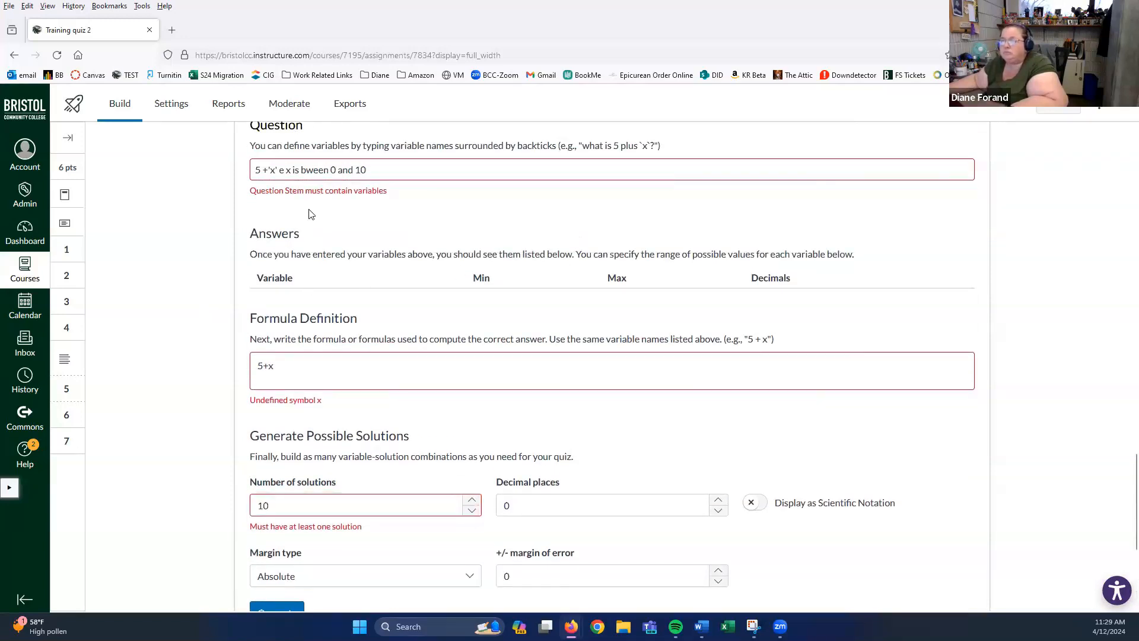
- Wrap x in backticks and replace the + sign with 'plus' in the question text
left_click(270, 170)
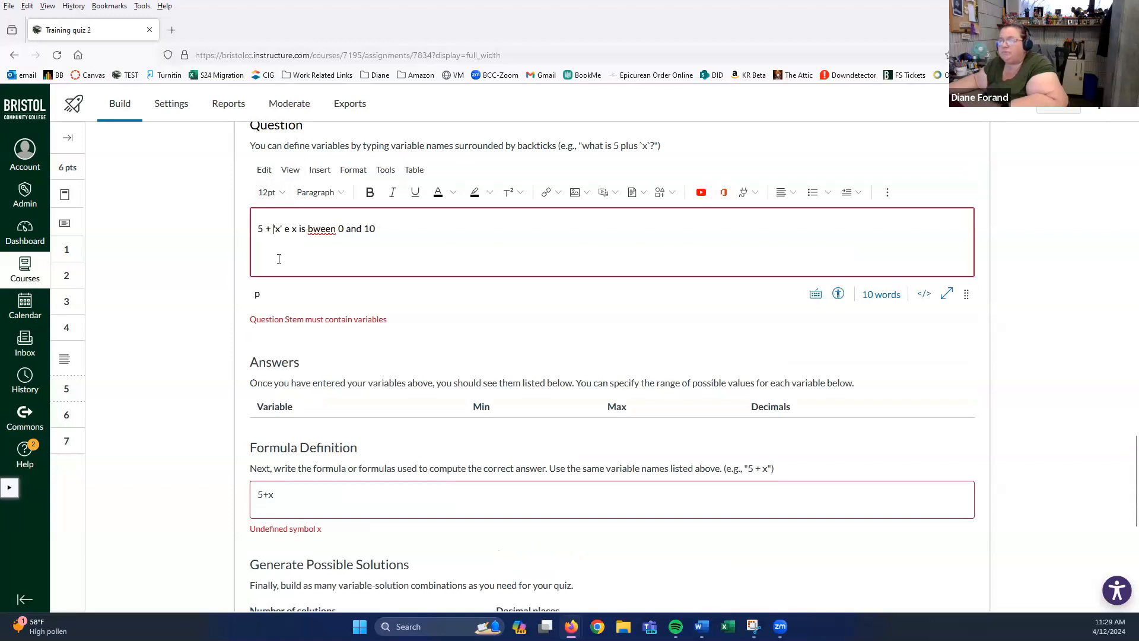
type("`")
double_click(267, 229)
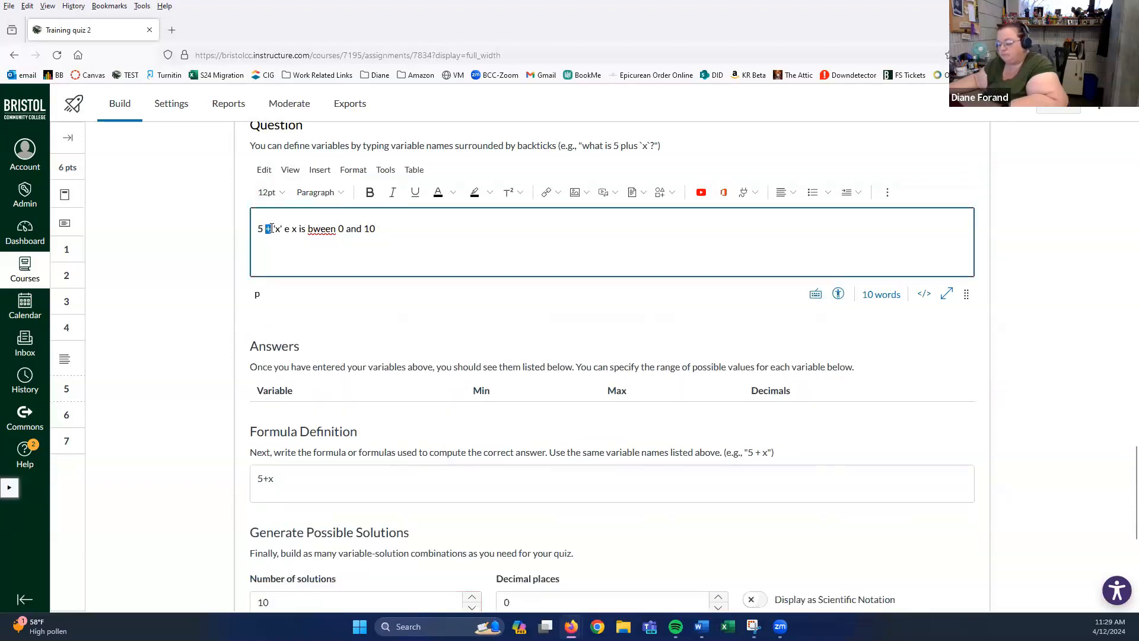
type("plus")
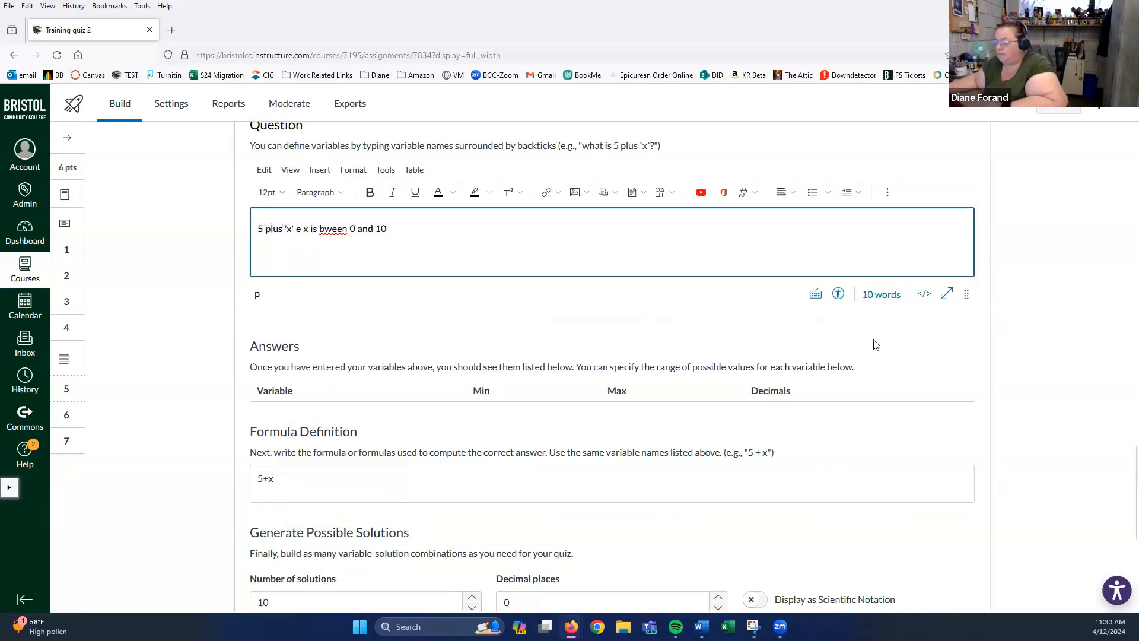
scroll(864, 332, "down", 5)
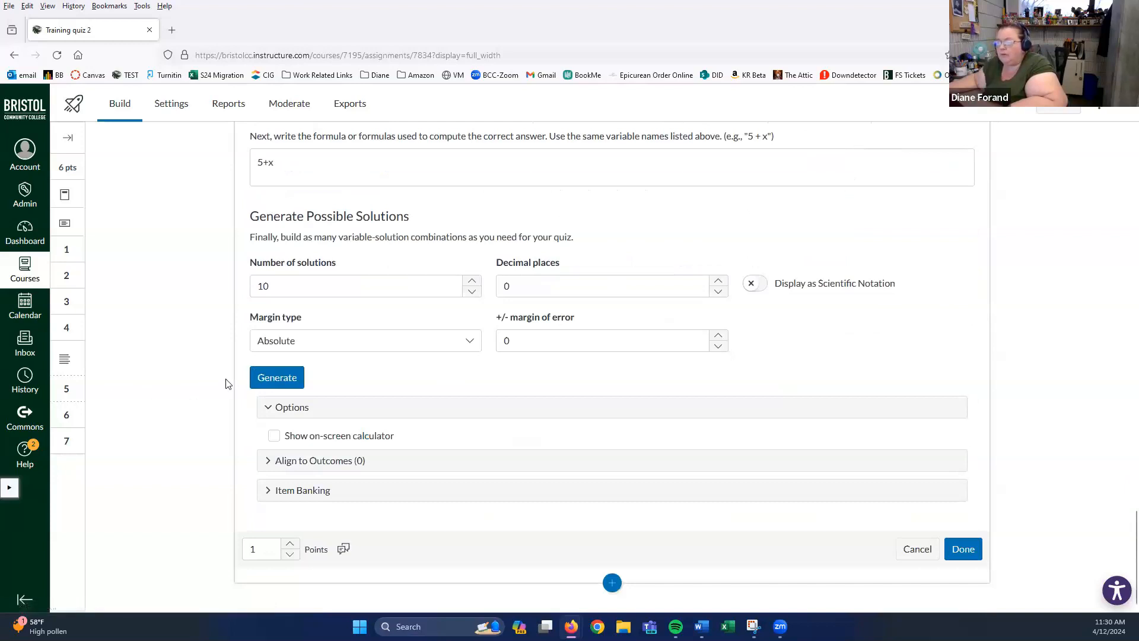
scroll(362, 379, "up", 3)
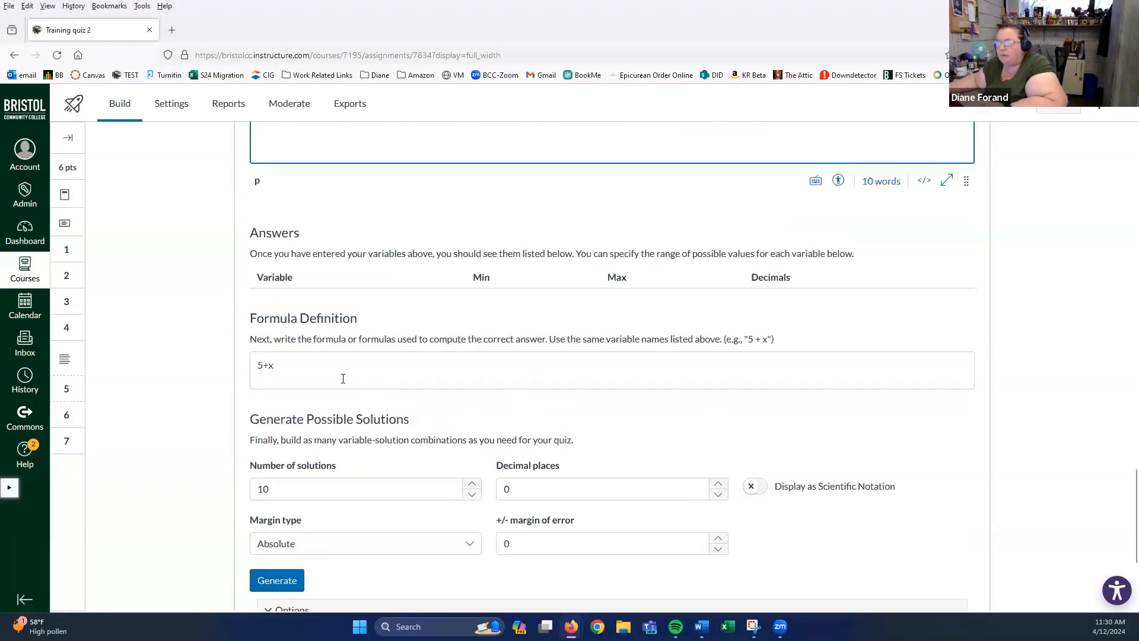
- Change the formula definition to 5 + x
left_click(269, 366)
scroll(270, 366, "down", 2)
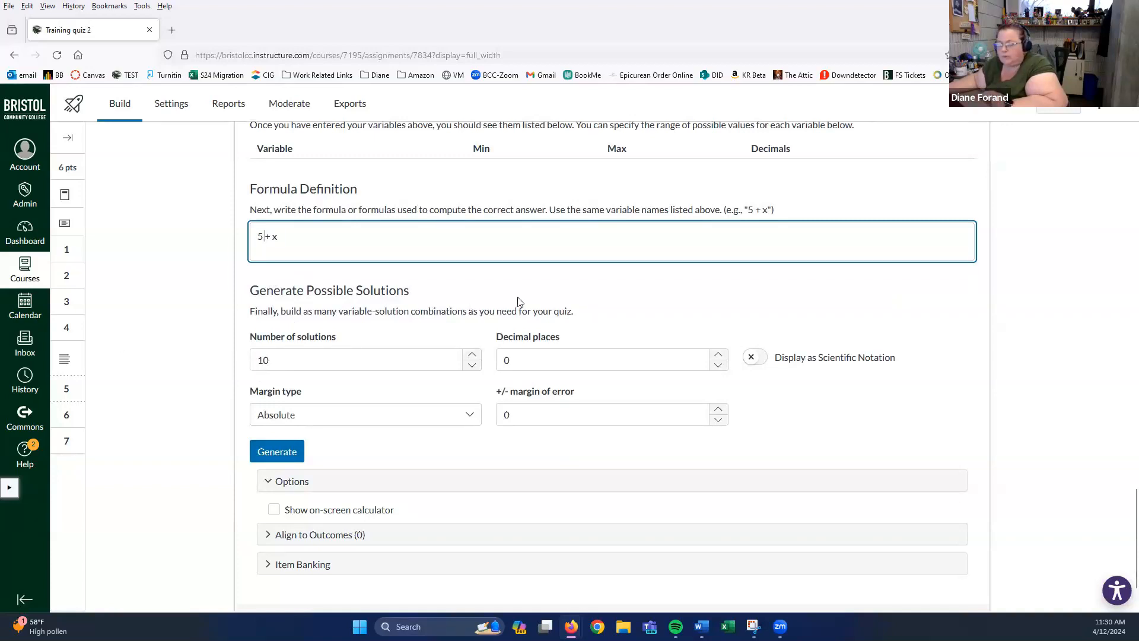
scroll(452, 274, "up", 1)
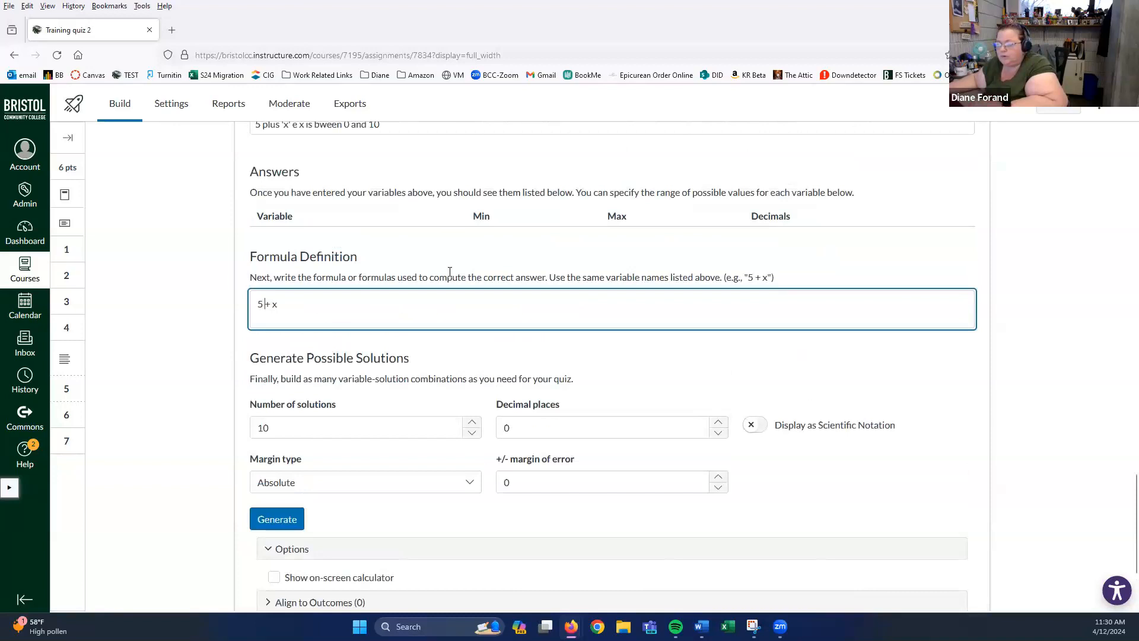
scroll(449, 272, "up", 1)
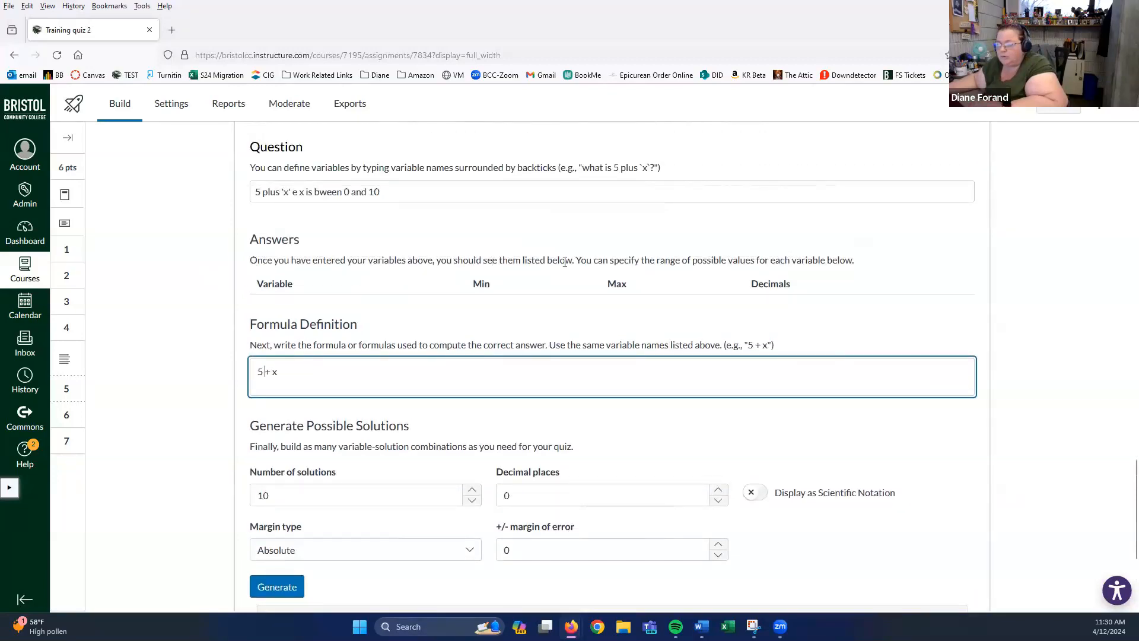
left_click(285, 286)
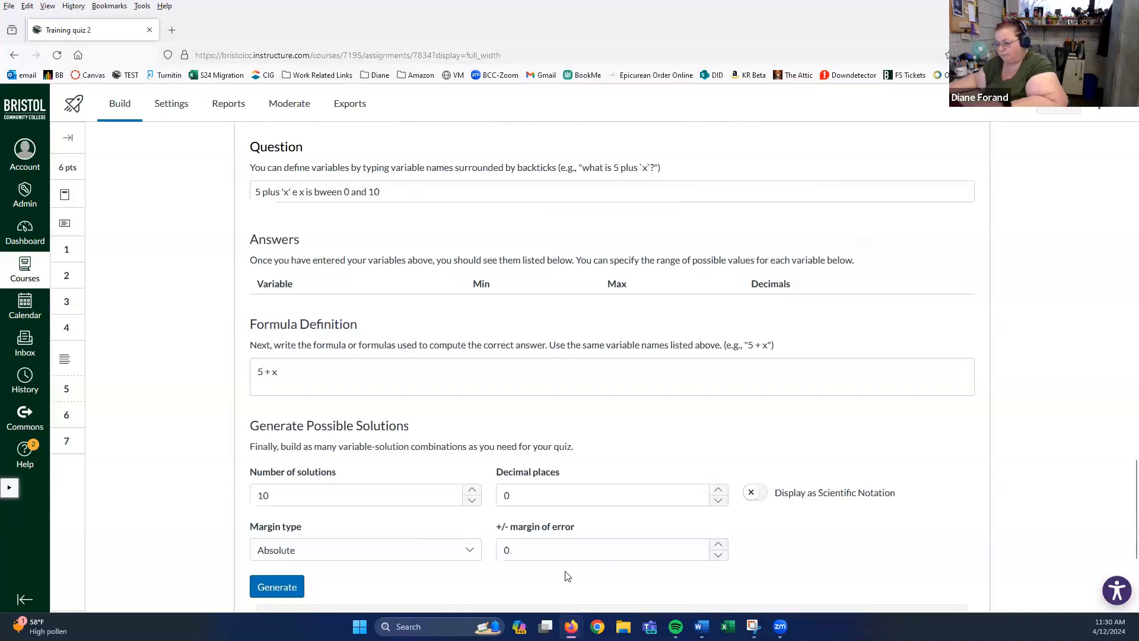
scroll(967, 388, "down", 3)
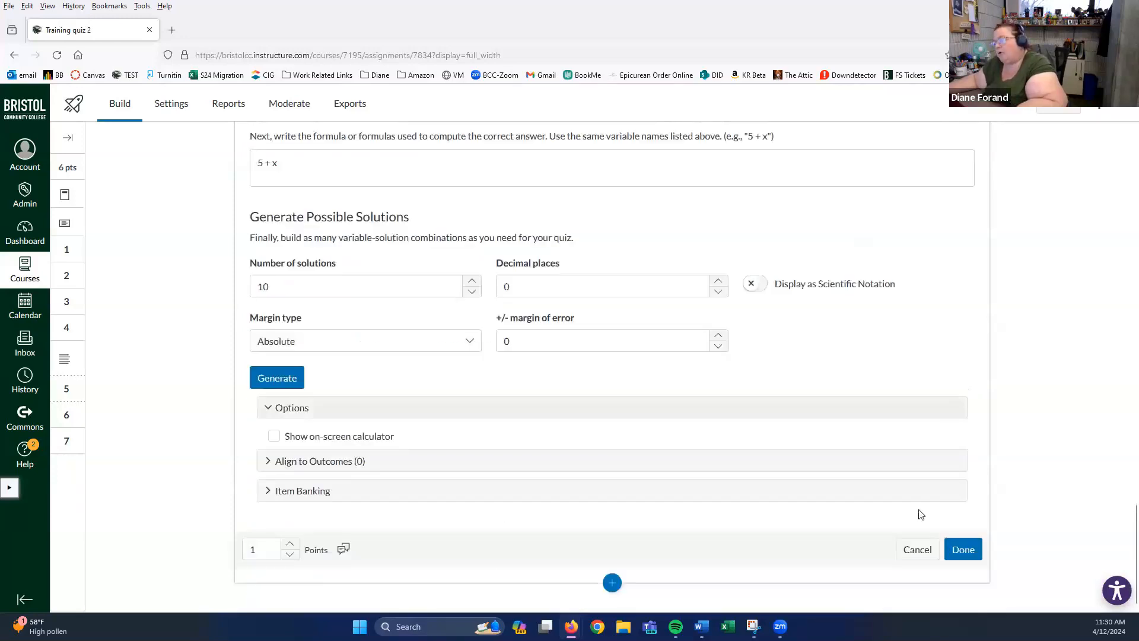
- Cancel the draft formula question without saving it
left_click(924, 556)
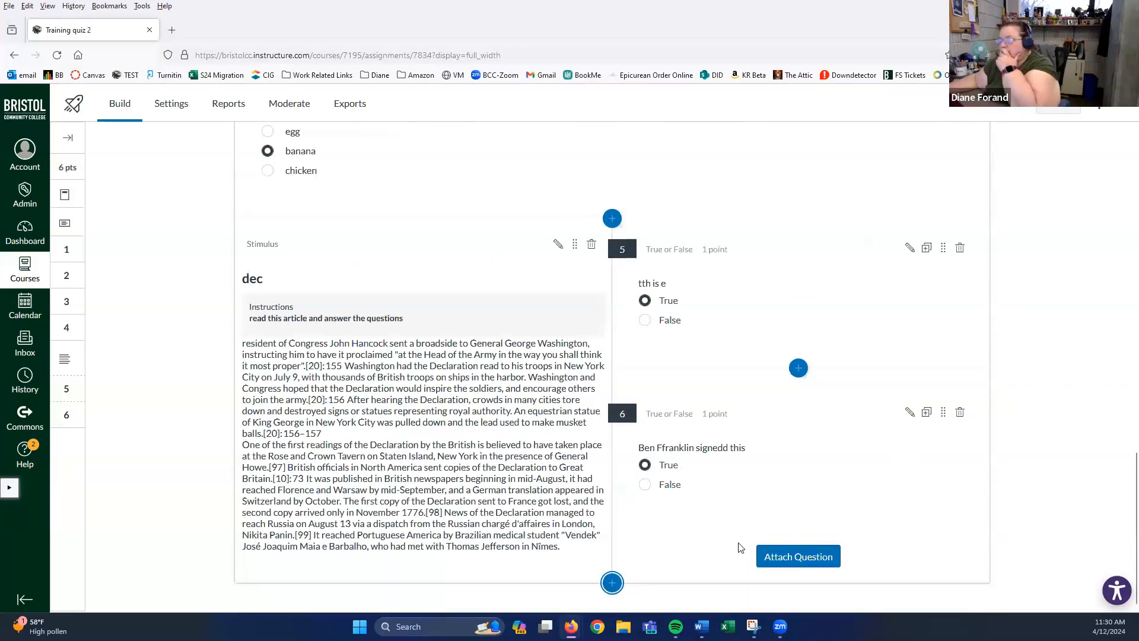
scroll(978, 394, "up", 1)
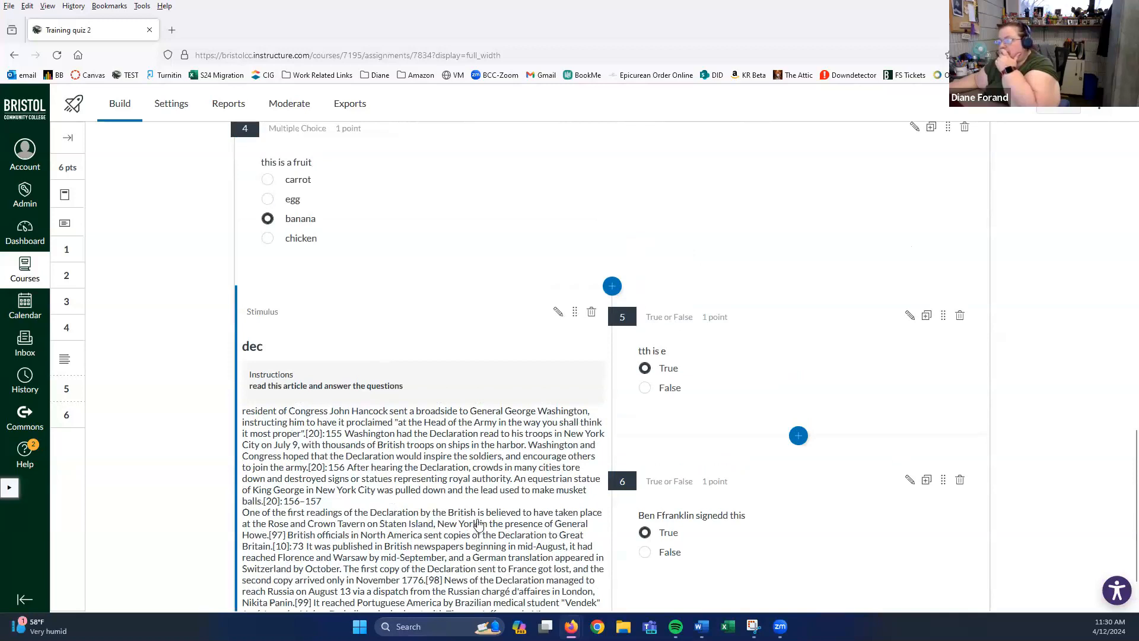
scroll(480, 524, "down", 1)
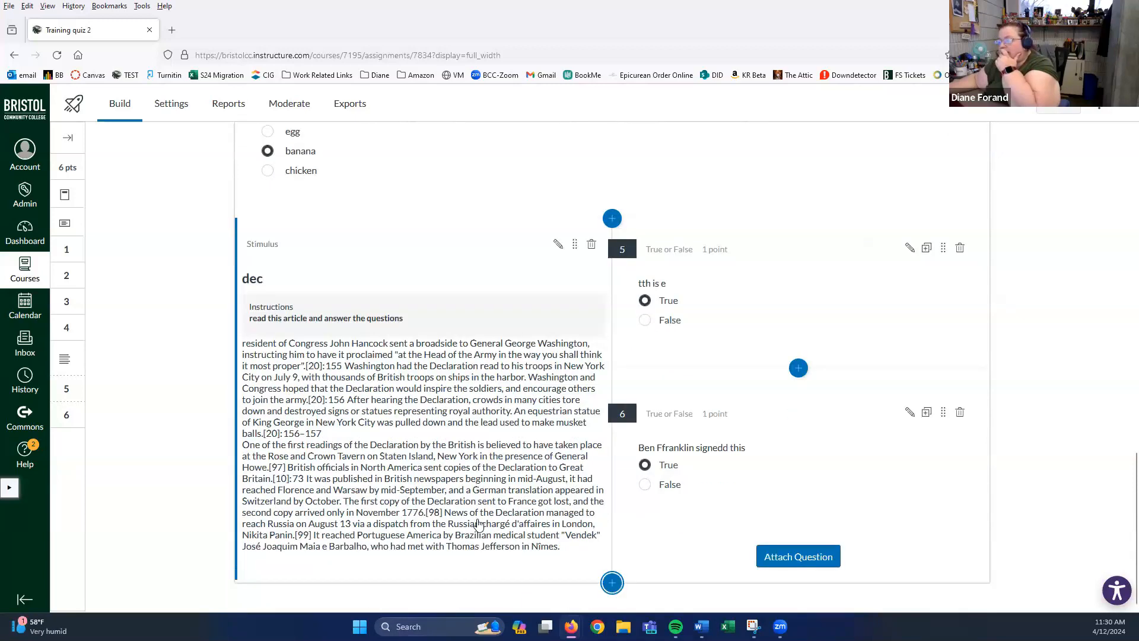
- Add the banked Formula question from the vegetable or fruit item bank at the quiz end
left_click(612, 583)
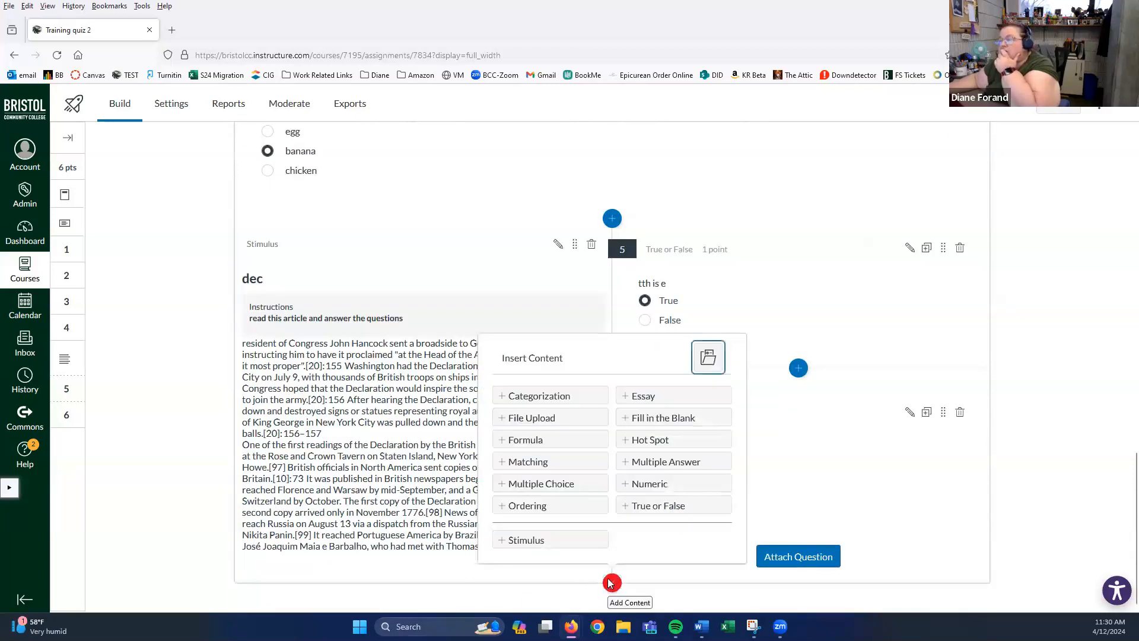
left_click(709, 358)
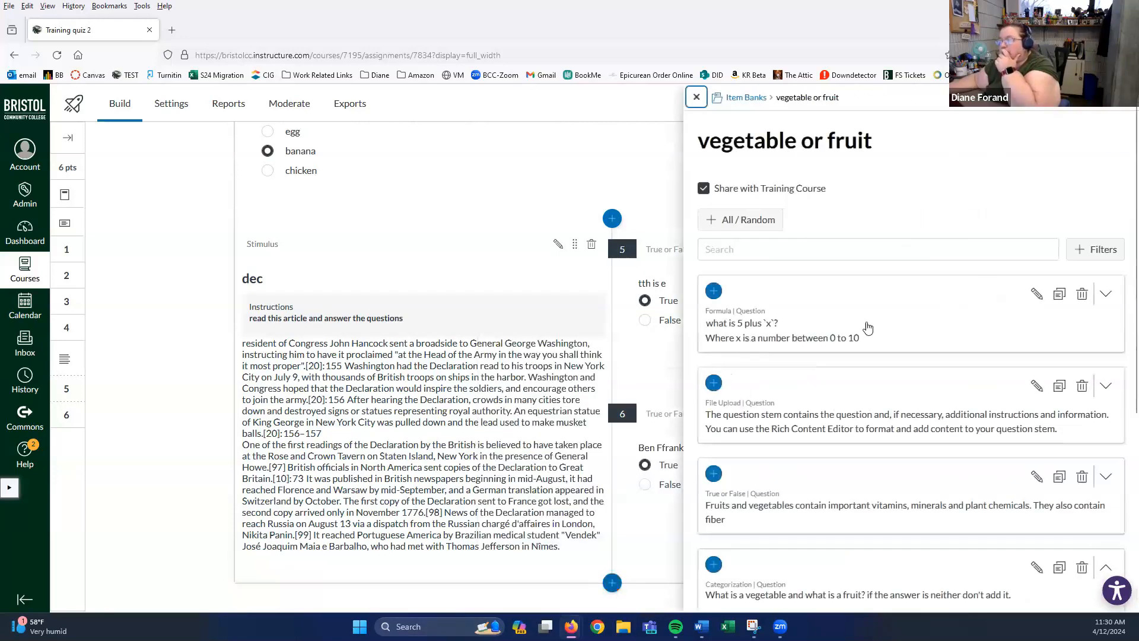
left_click(715, 293)
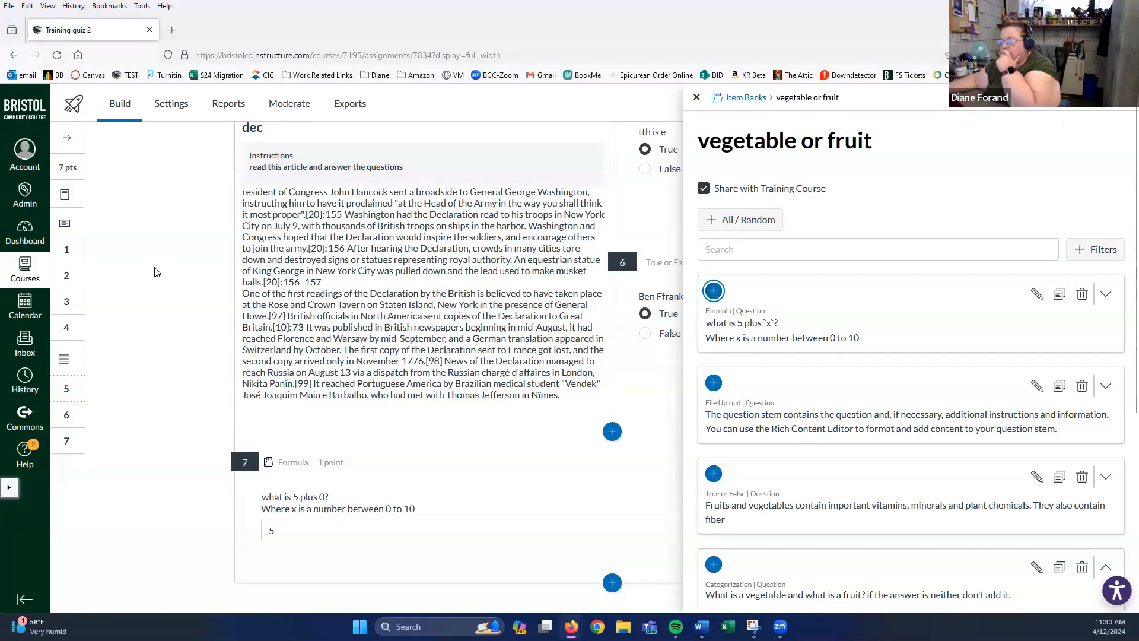
left_click(695, 103)
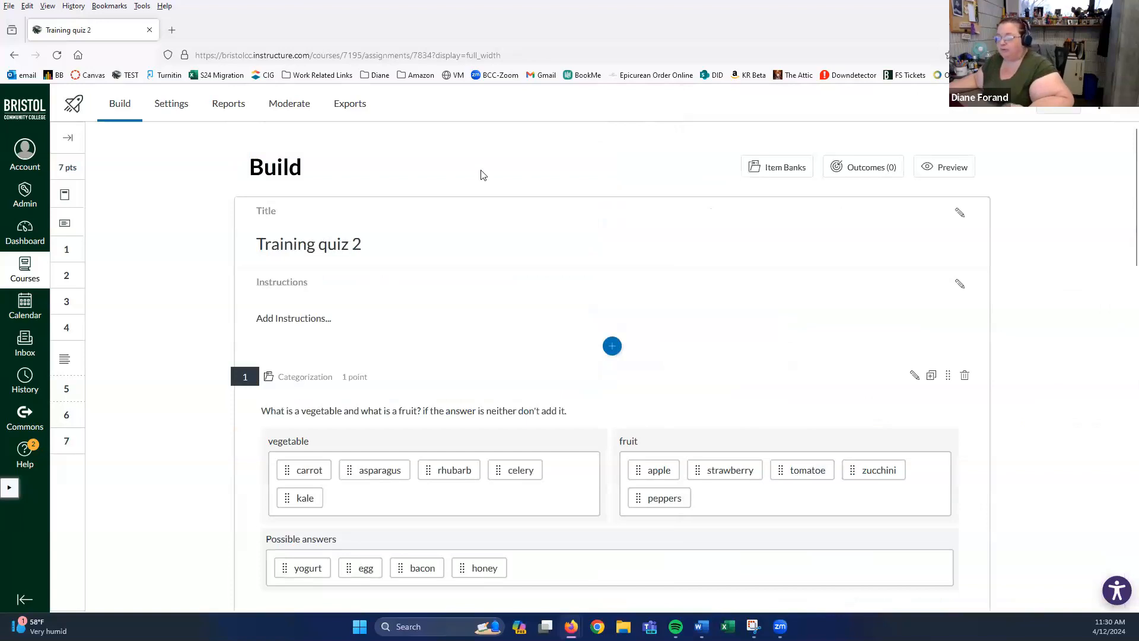
- Open formula question 7 through Edit in Bank to edit it in its item bank
scroll(516, 285, "down", 15)
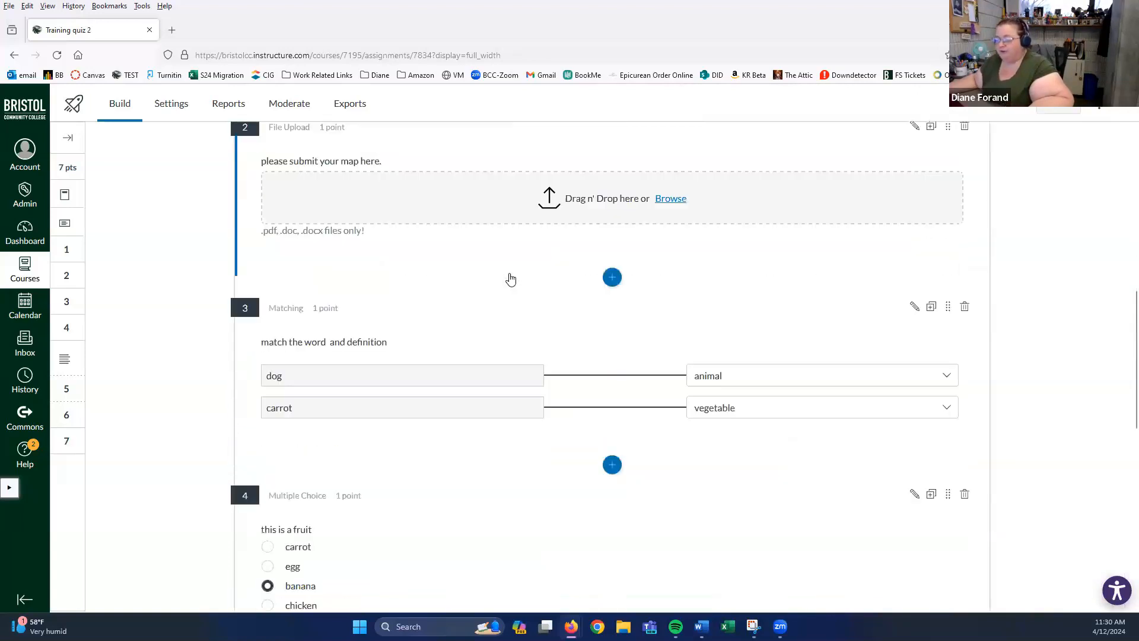
scroll(510, 279, "down", 4)
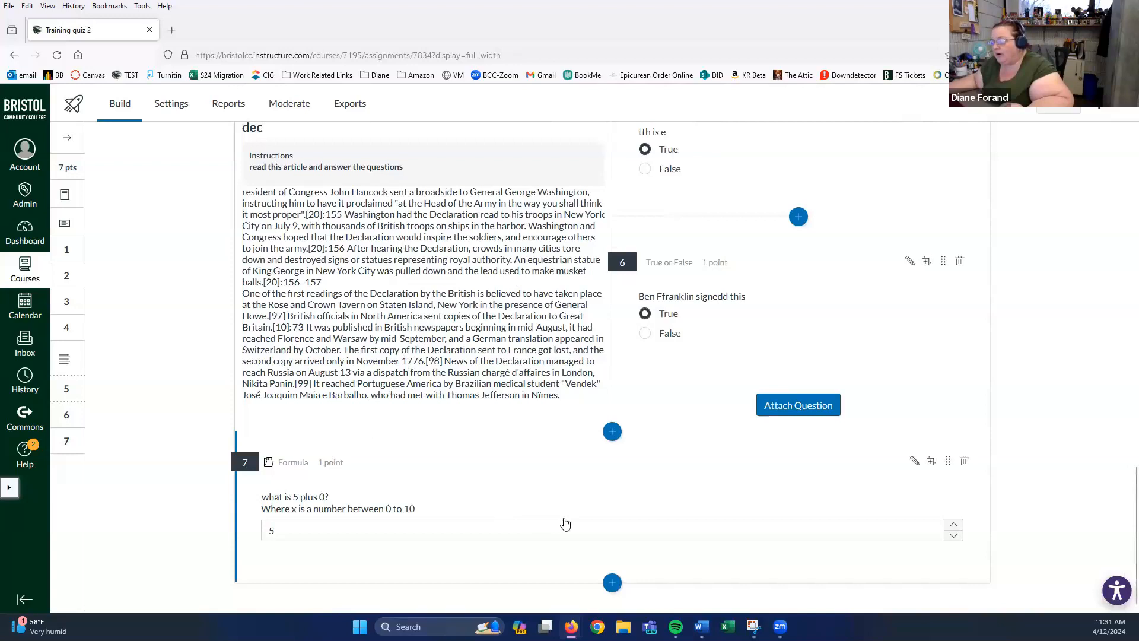
left_click(913, 463)
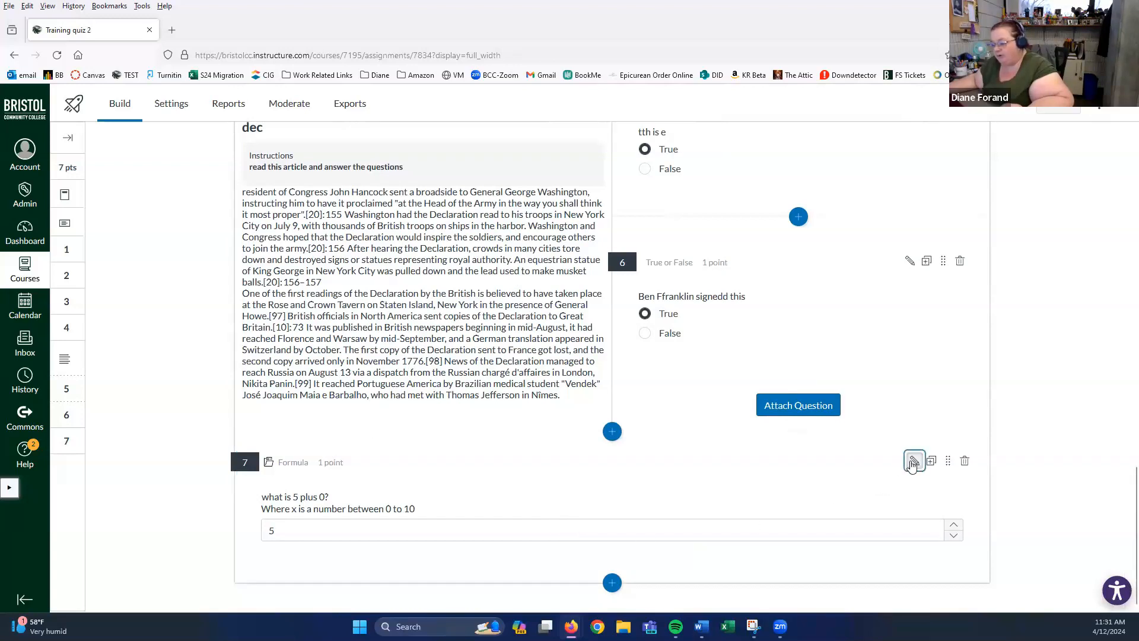
left_click(368, 530)
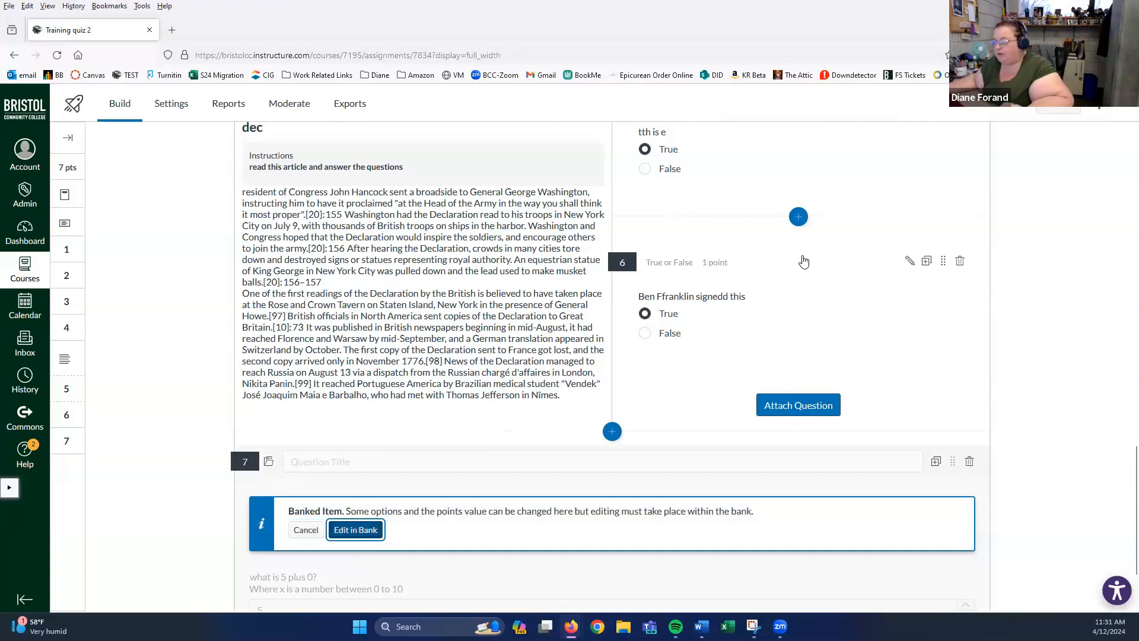
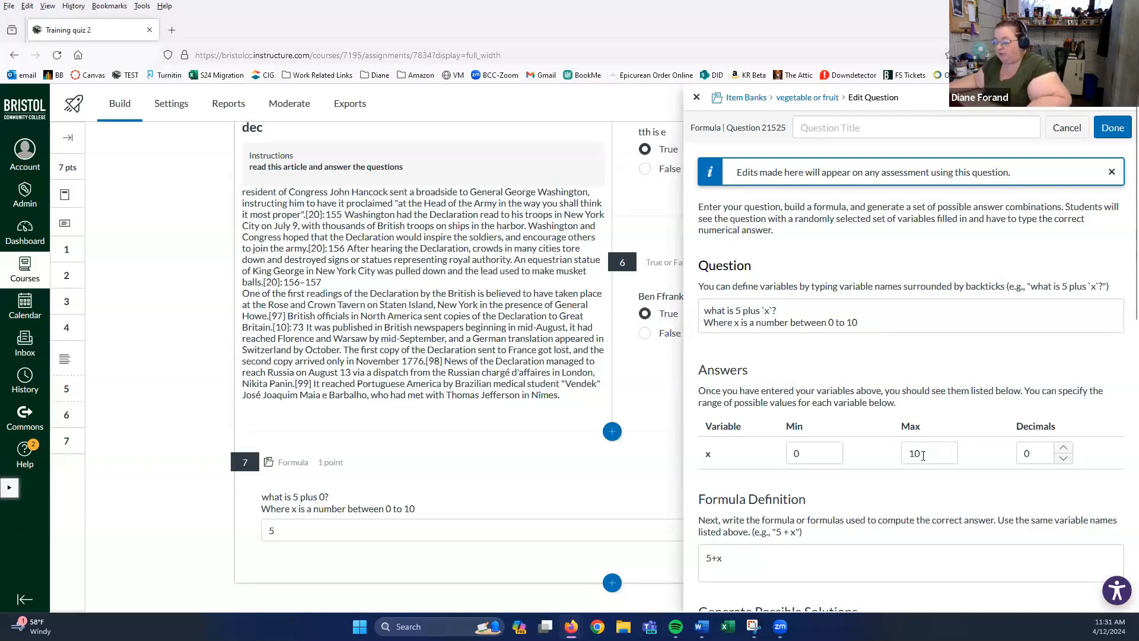
- Turn on the Basic on-screen calculator for formula question 7
scroll(923, 456, "down", 1)
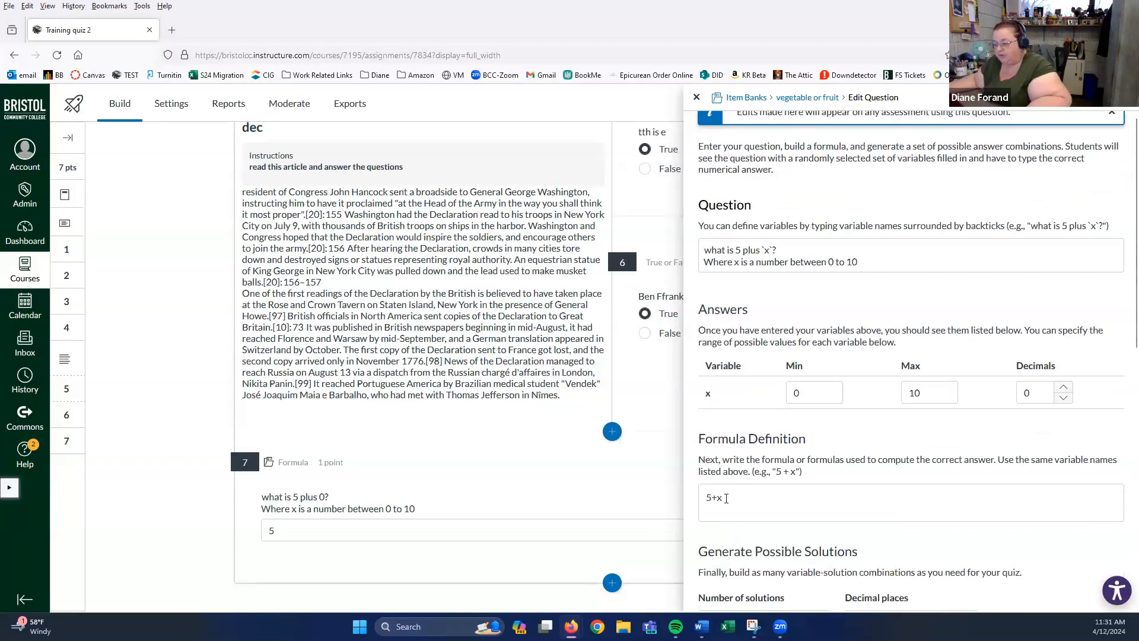
scroll(736, 486, "down", 4)
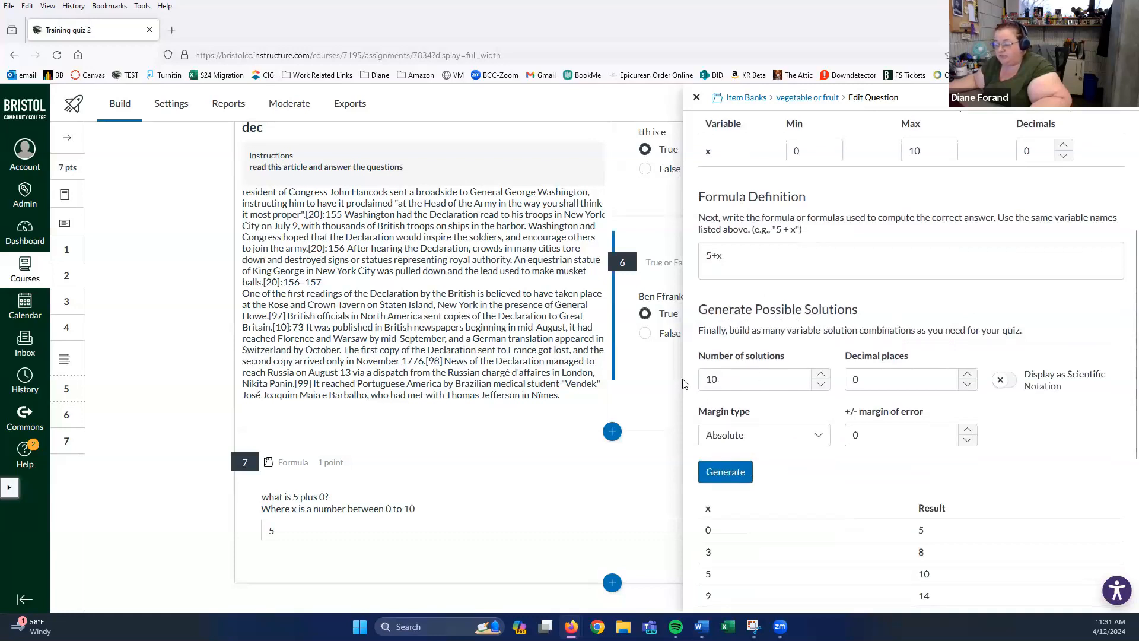
scroll(732, 399, "down", 2)
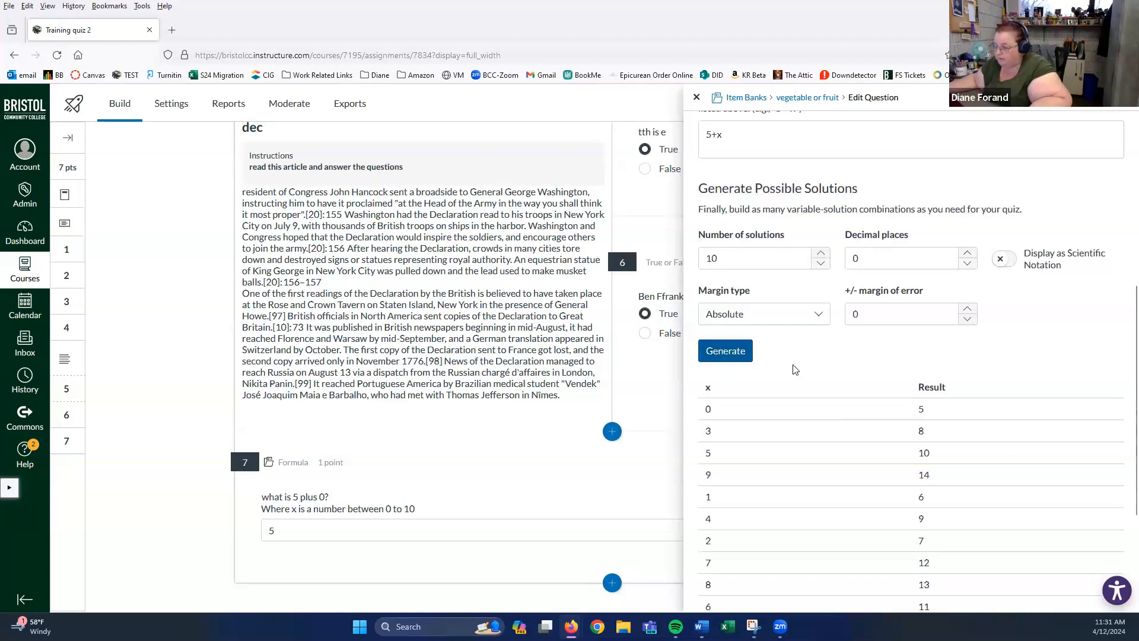
scroll(793, 368, "down", 2)
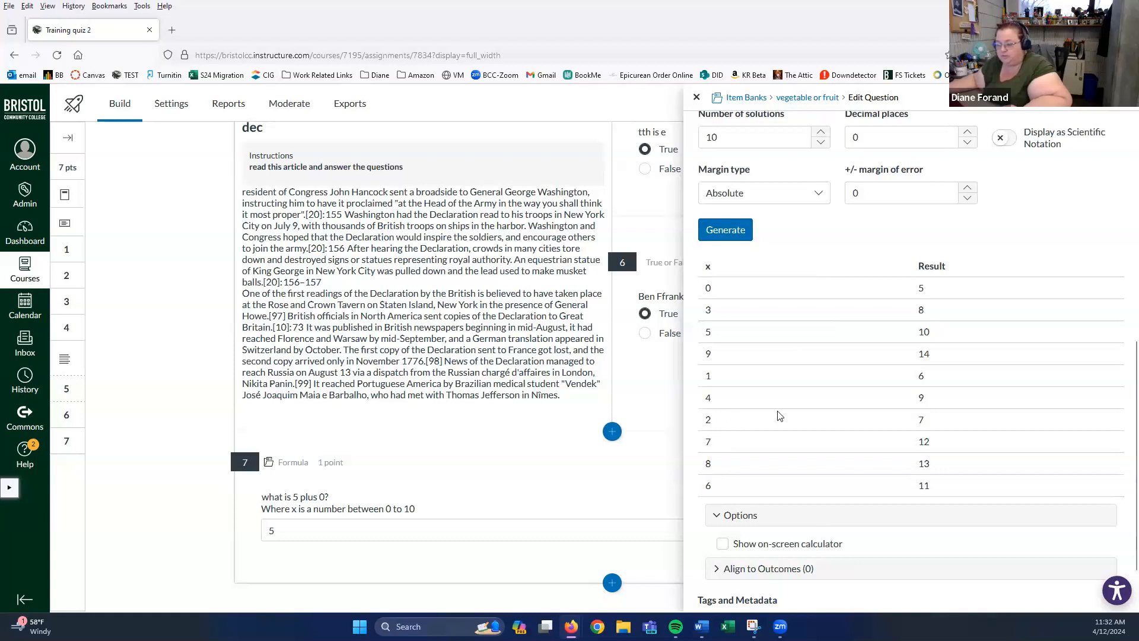
scroll(789, 411, "down", 2)
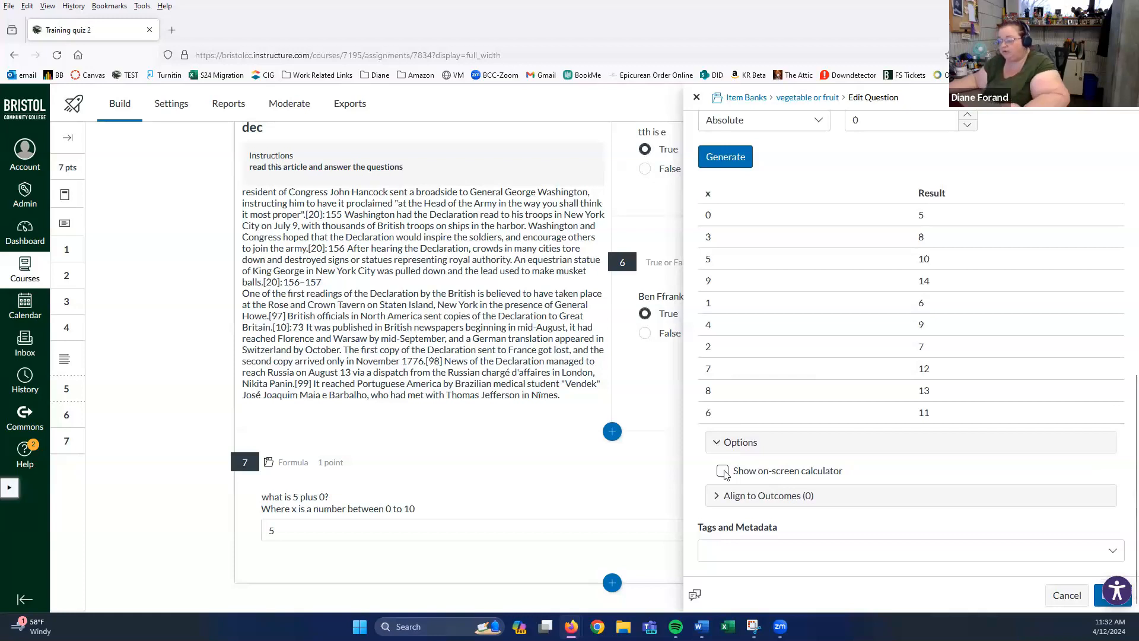
left_click(723, 472)
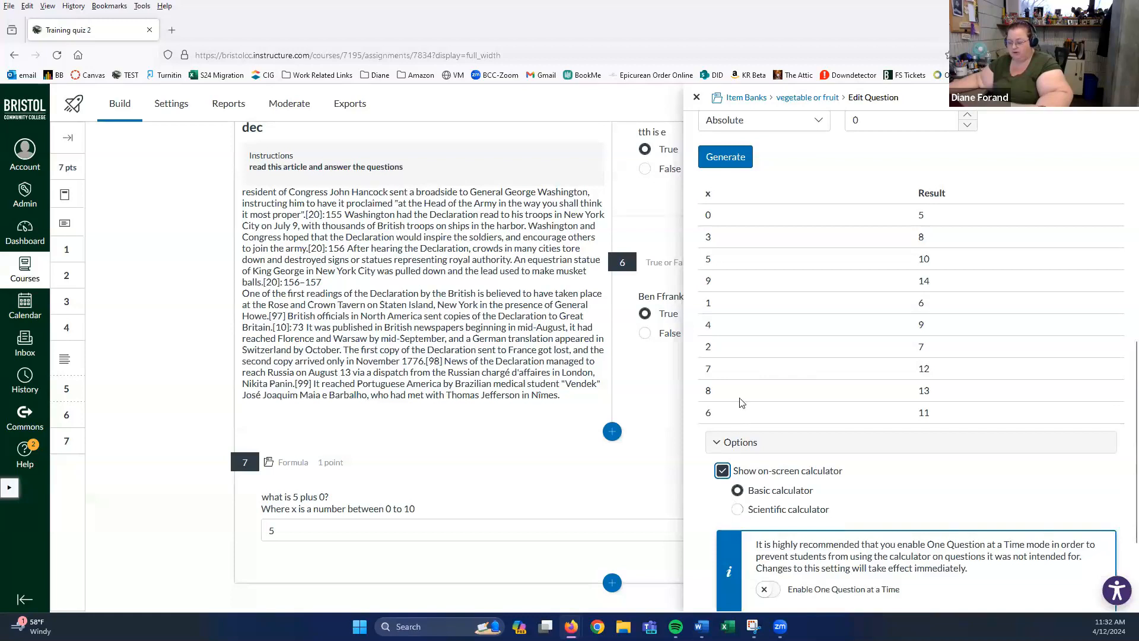
- Enable One Question at a Time and save the formula question
scroll(741, 404, "down", 2)
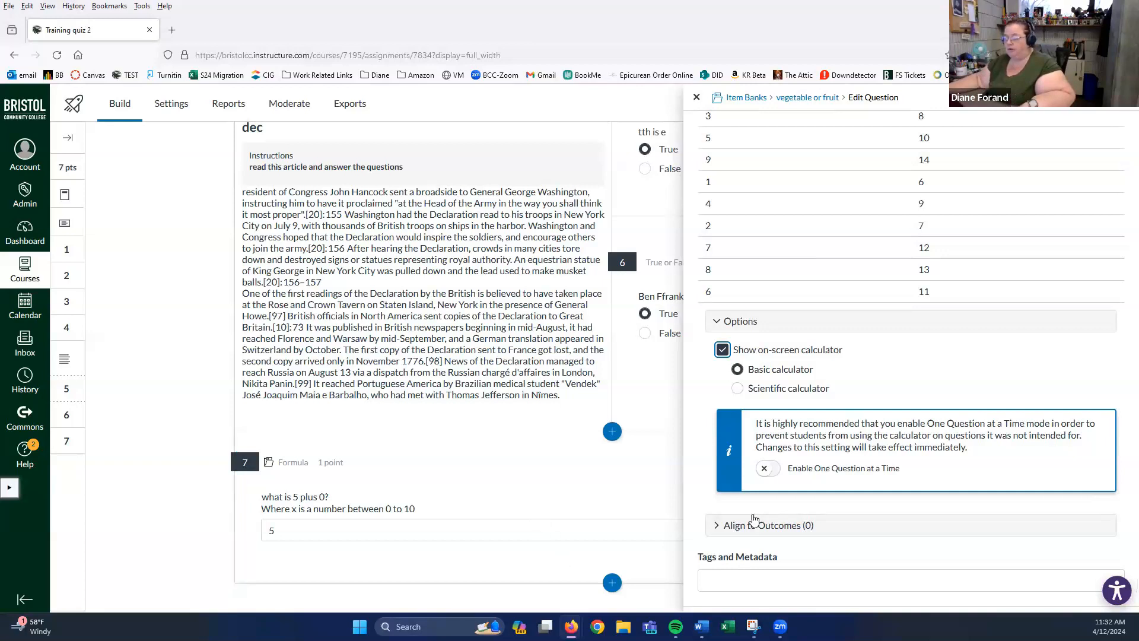
left_click(763, 470)
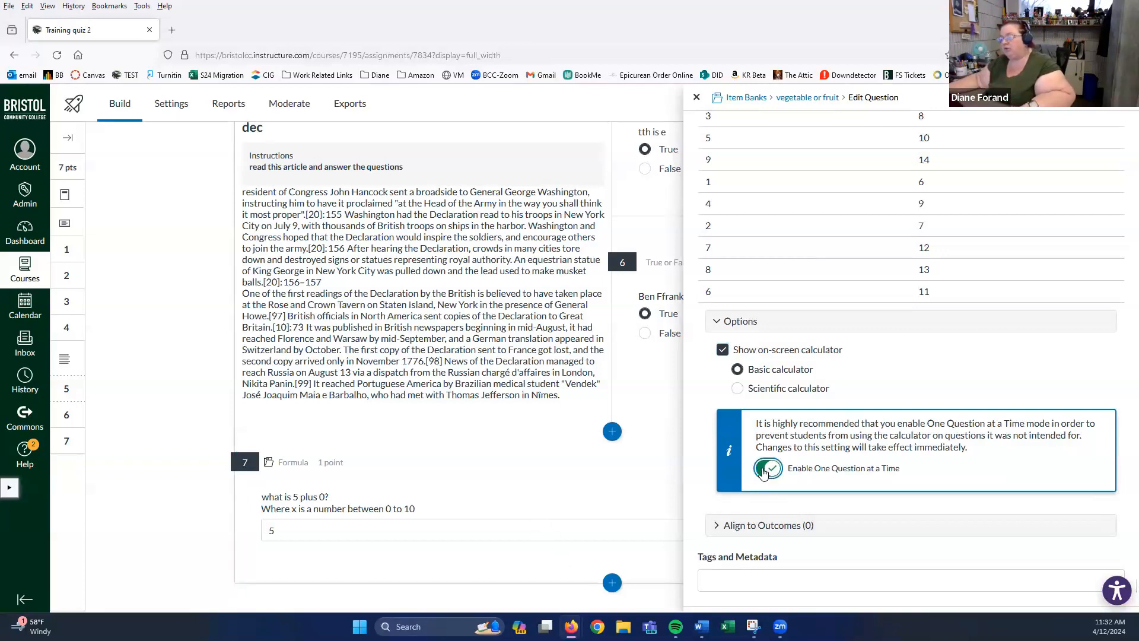
scroll(763, 471, "down", 1)
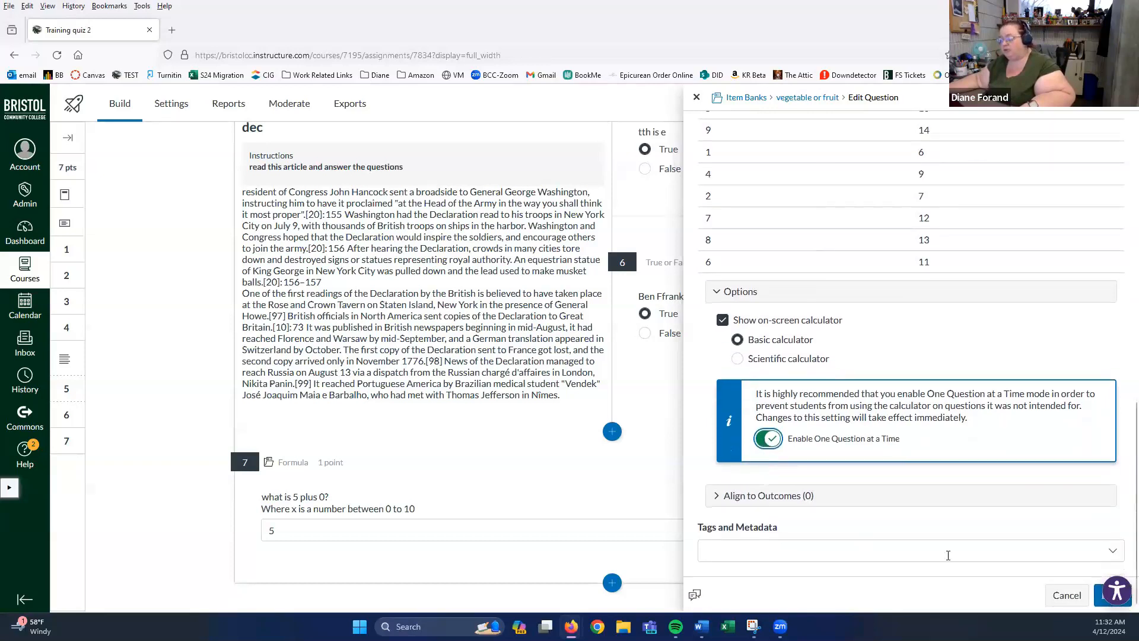
left_click(1098, 599)
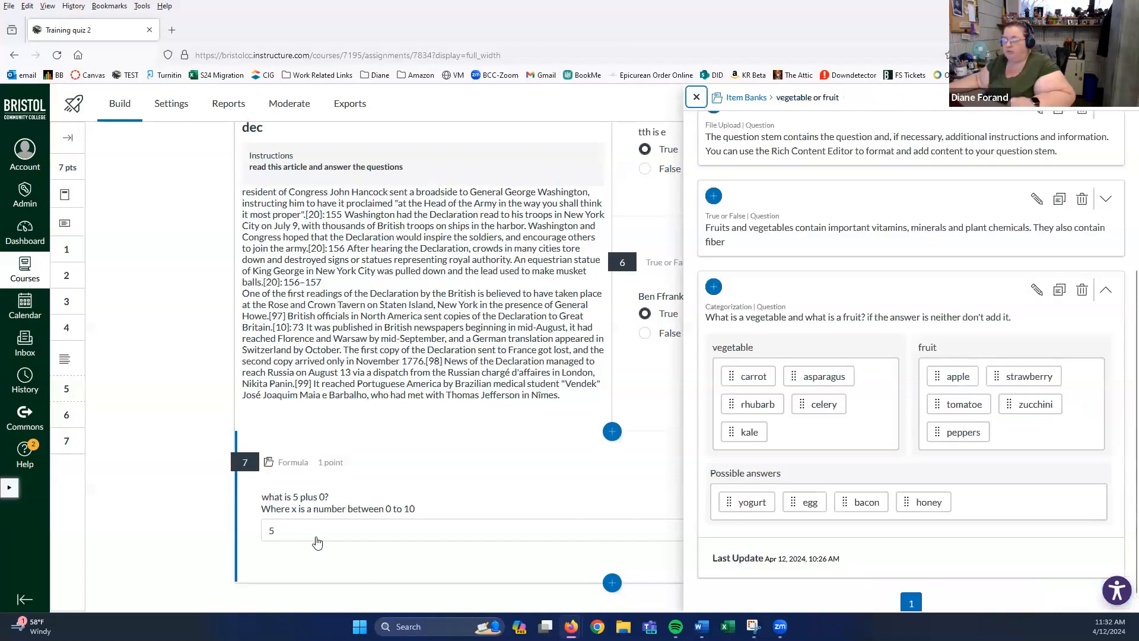
- Close the Item Banks panel and look over the seven questions on the Training quiz 2 Build page
left_click(696, 97)
scroll(401, 376, "down", 7)
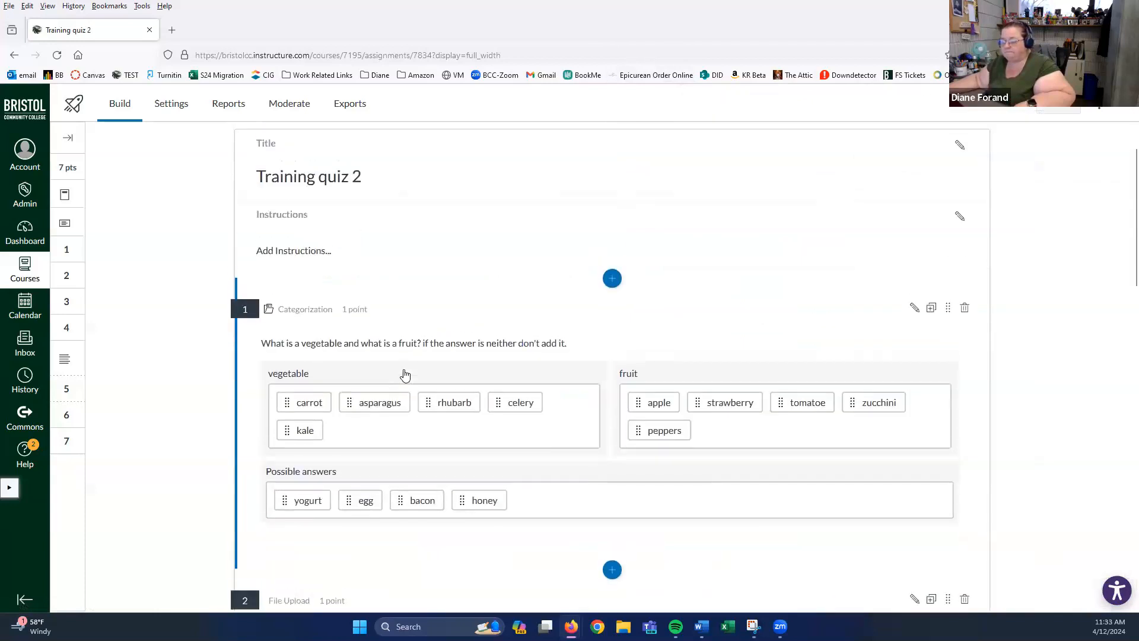
scroll(407, 373, "down", 4)
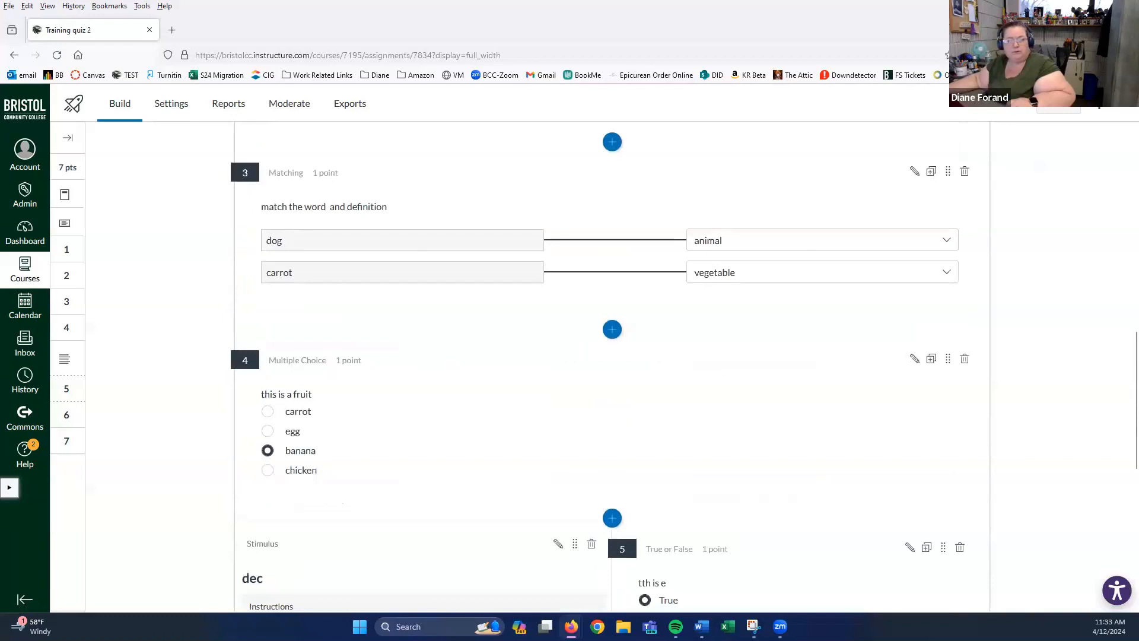
scroll(821, 191, "up", 10)
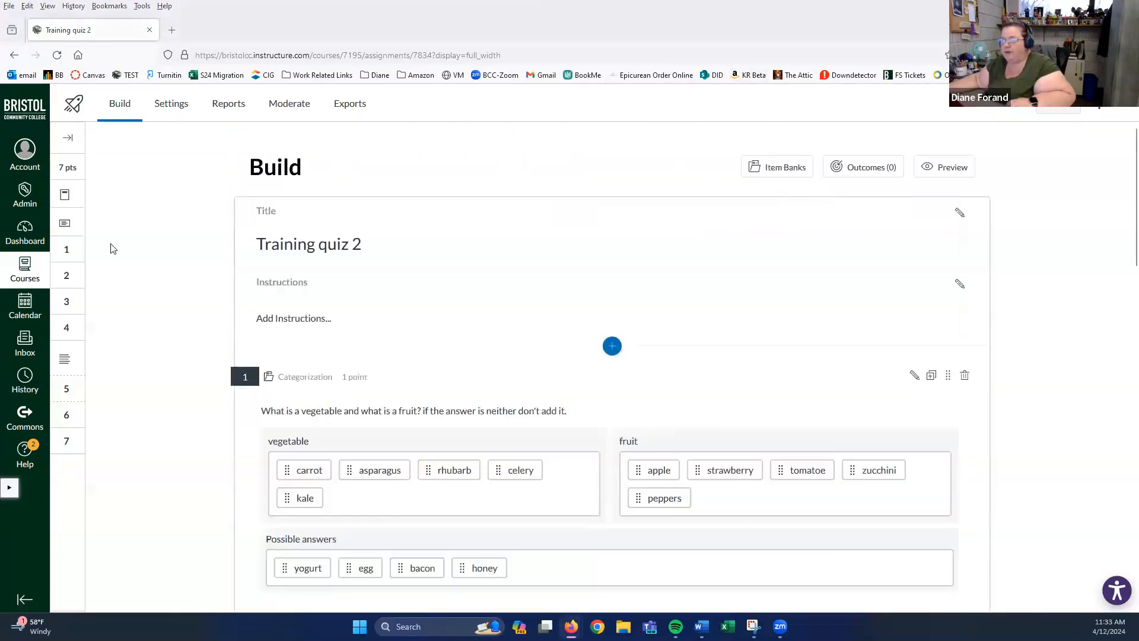
- Start the student preview and put asparagus, rhubarb and carrot in vegetable, and zucchini and strawberry in fruit
left_click(938, 171)
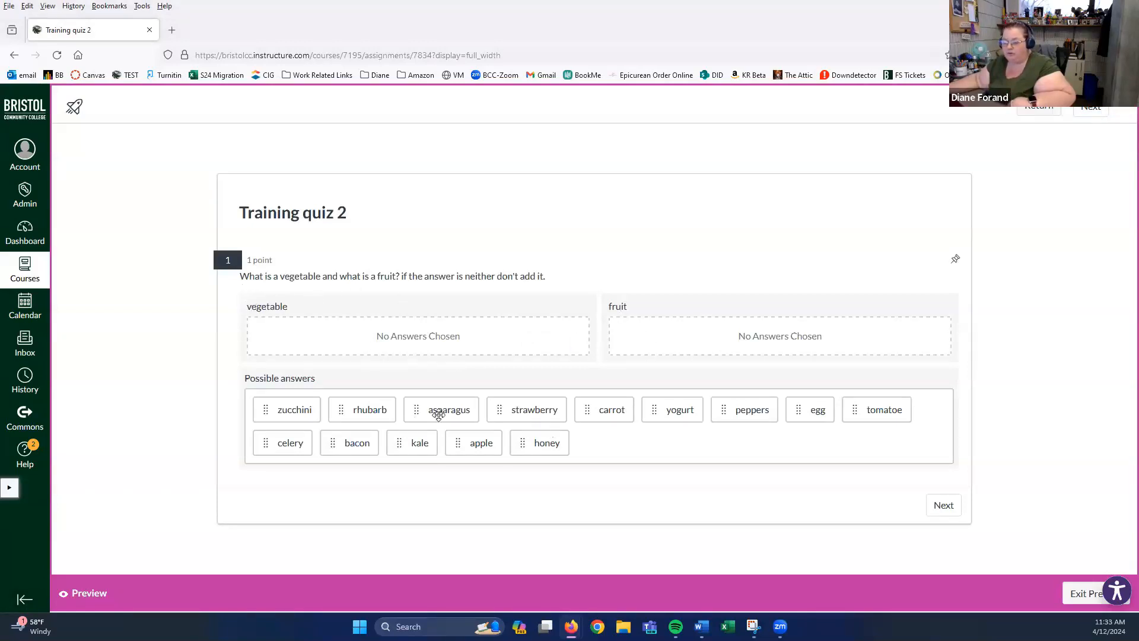
left_click_drag(440, 411, 359, 341)
left_click_drag(369, 410, 514, 338)
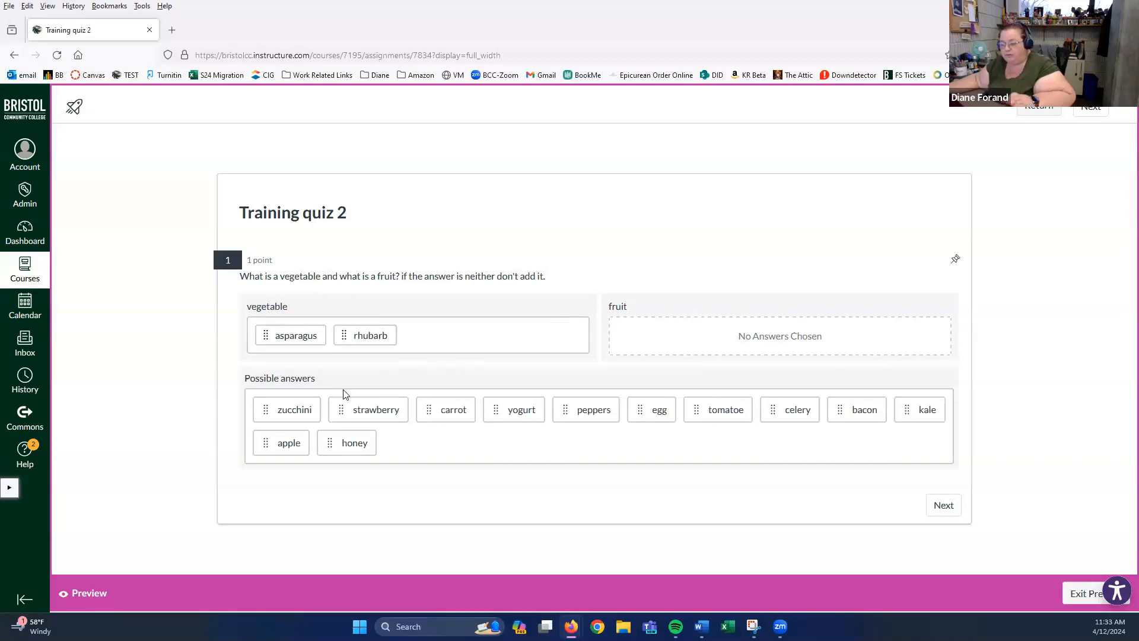
left_click_drag(300, 401, 415, 397)
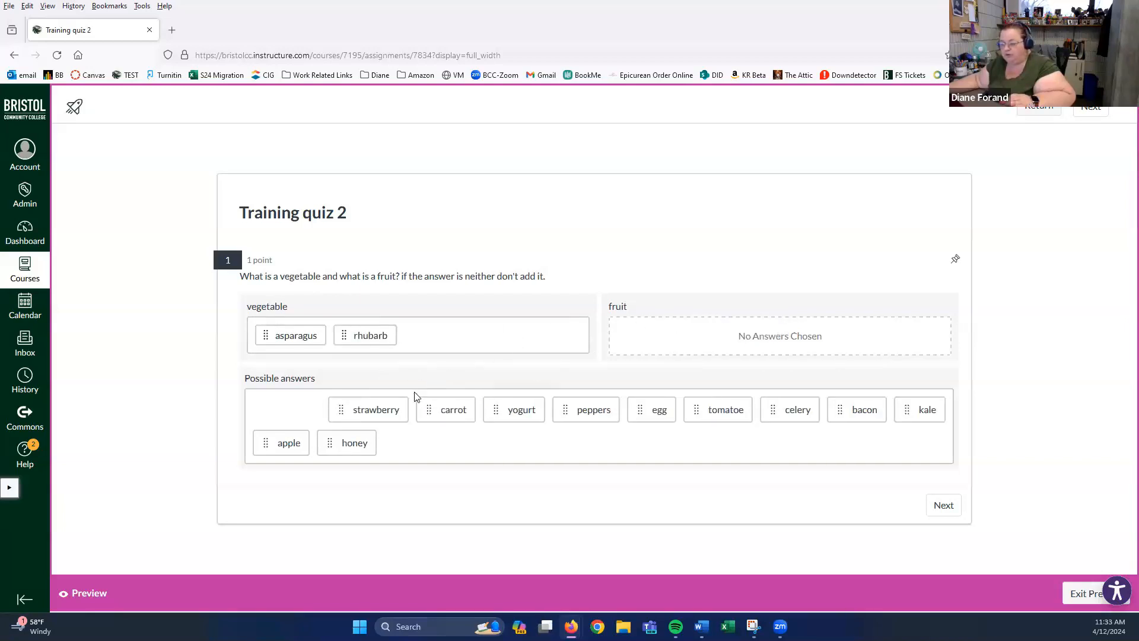
left_click_drag(304, 410, 789, 330)
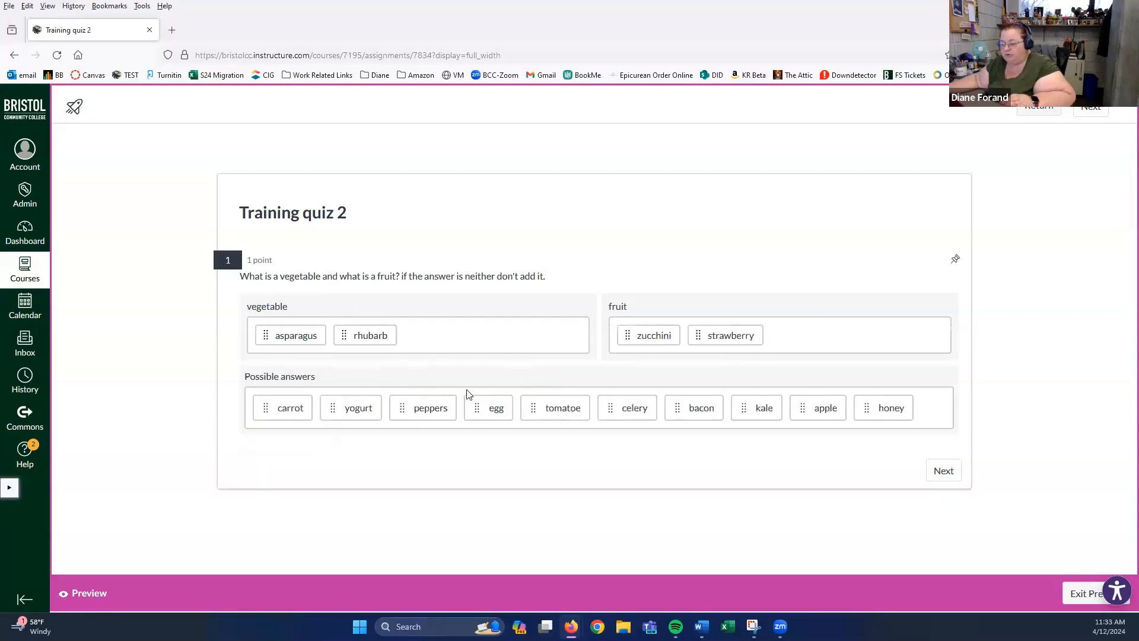
left_click_drag(300, 412, 450, 356)
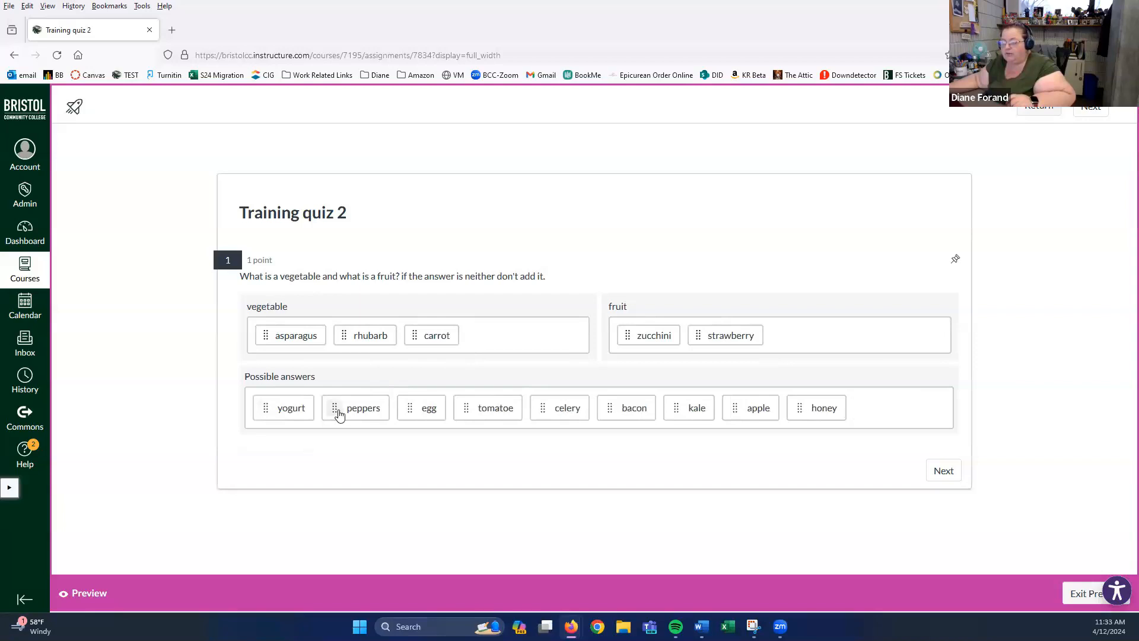
- Put peppers and kale in vegetable and tomatoe, apple and honey in fruit, then go to question 2
left_click_drag(338, 413, 489, 334)
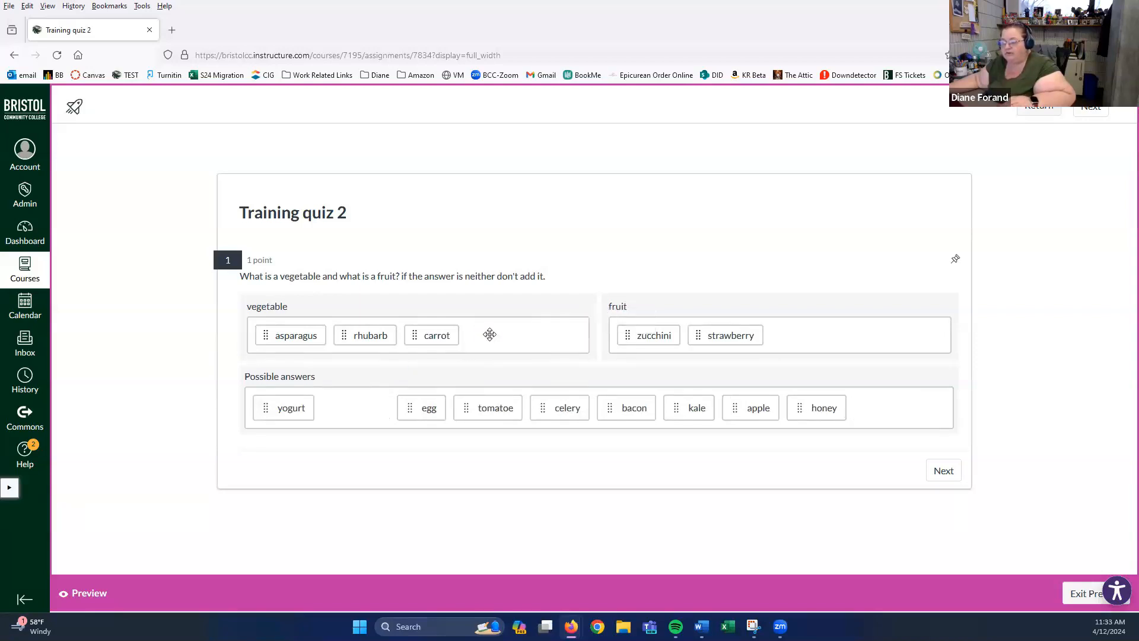
left_click_drag(405, 411, 814, 344)
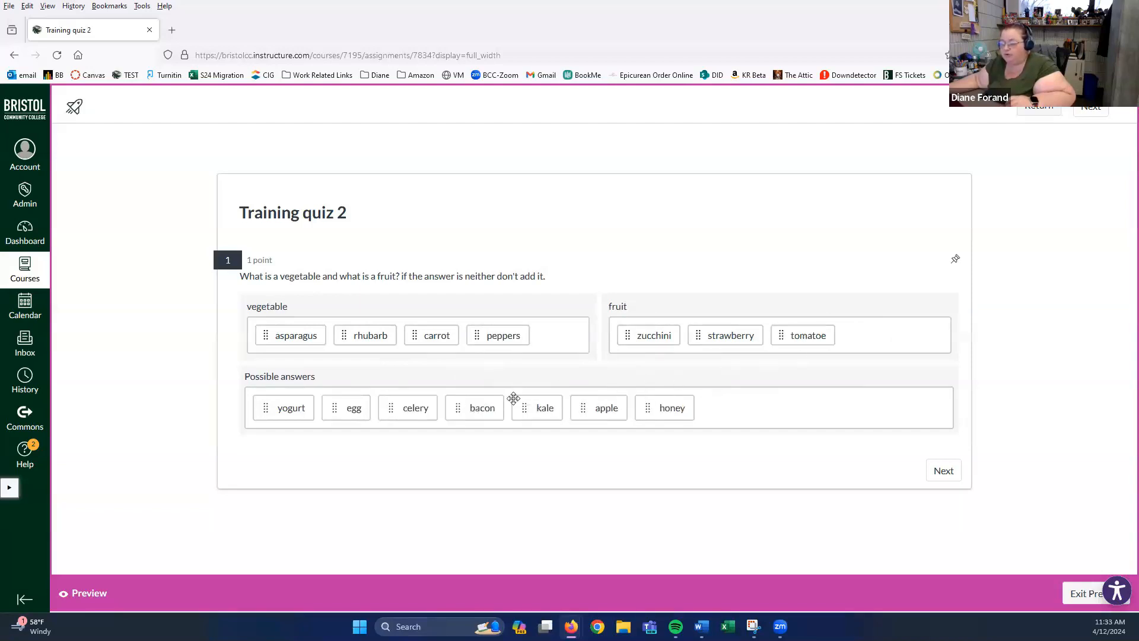
left_click_drag(529, 400, 572, 347)
left_click_drag(543, 434, 864, 328)
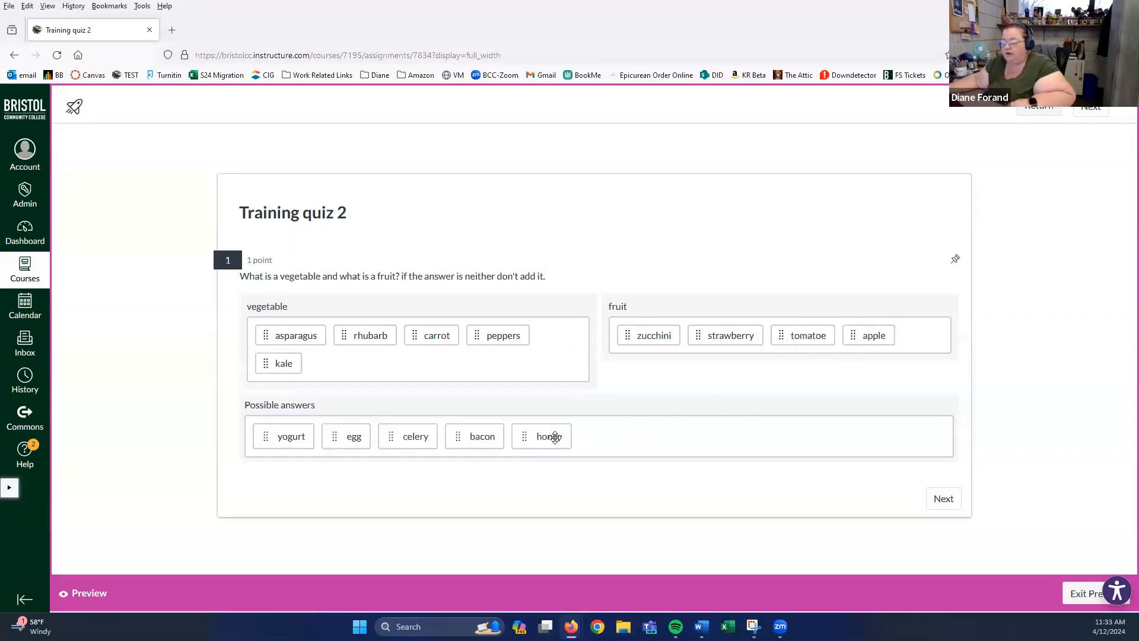
left_click_drag(554, 438, 917, 344)
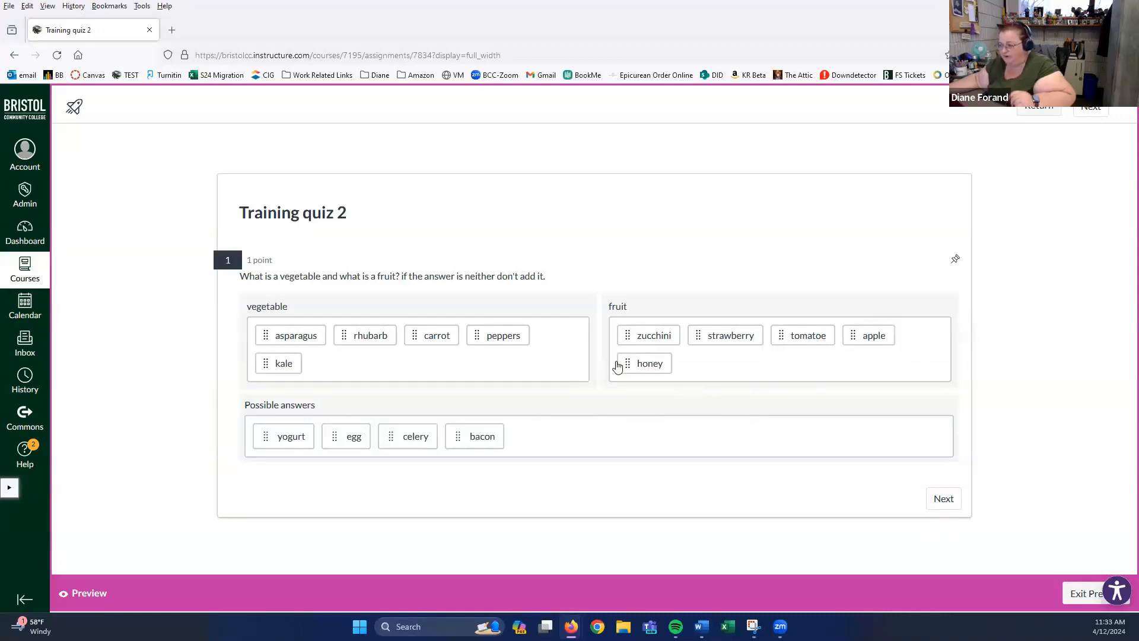
left_click(942, 500)
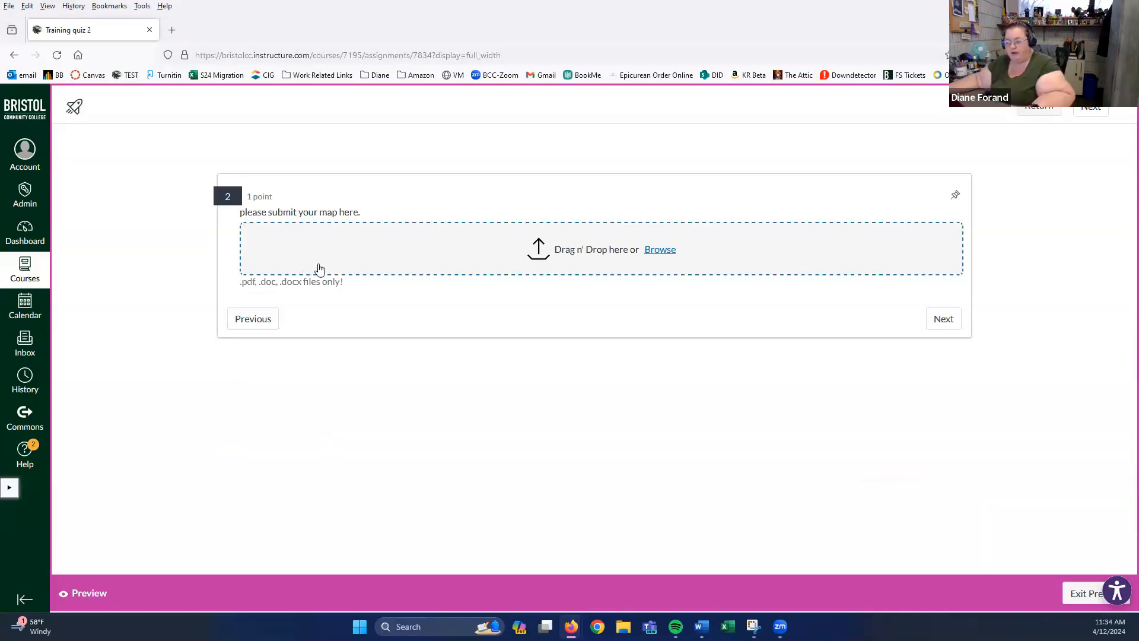
- Skip question 2 and in question 3 match dog with animal and carrot with vegetable
left_click(948, 321)
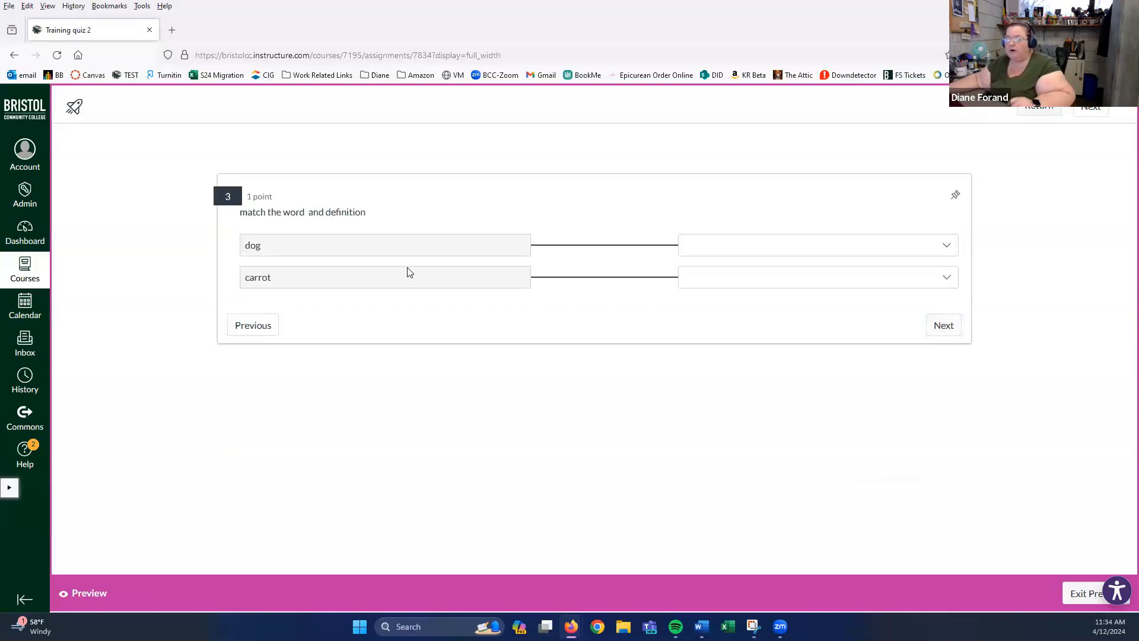
left_click(867, 247)
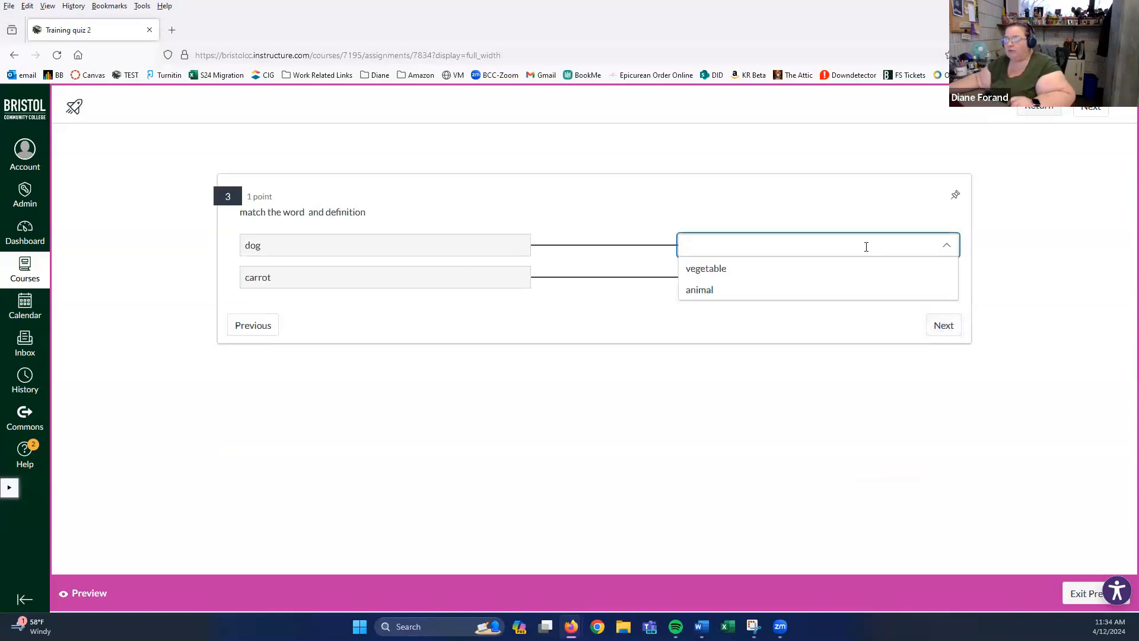
left_click(716, 293)
left_click(730, 274)
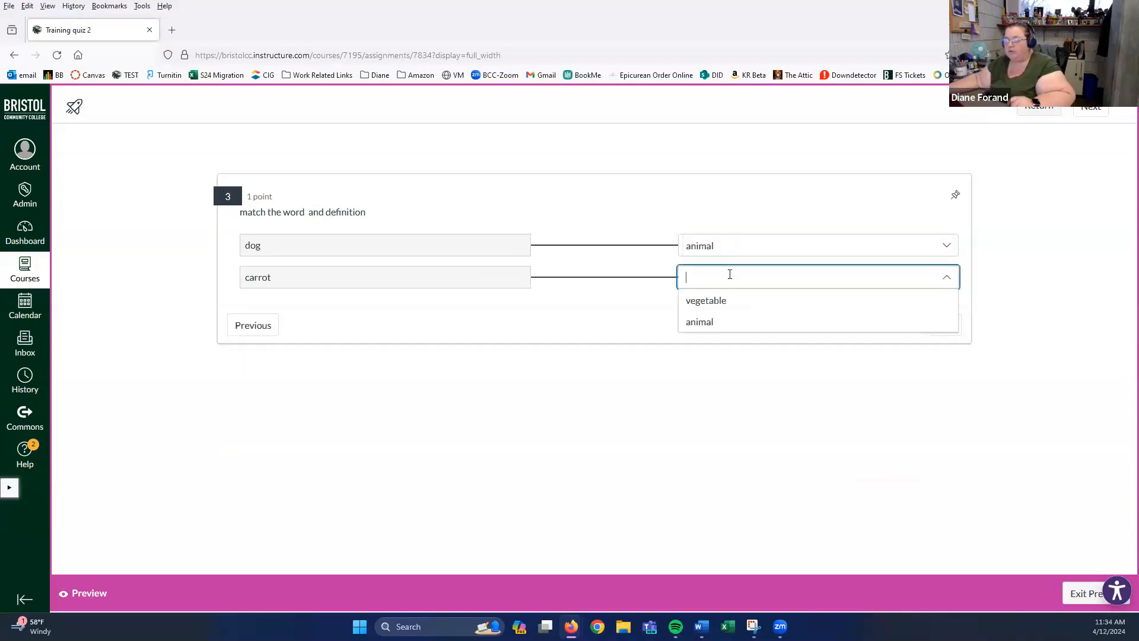
left_click(721, 302)
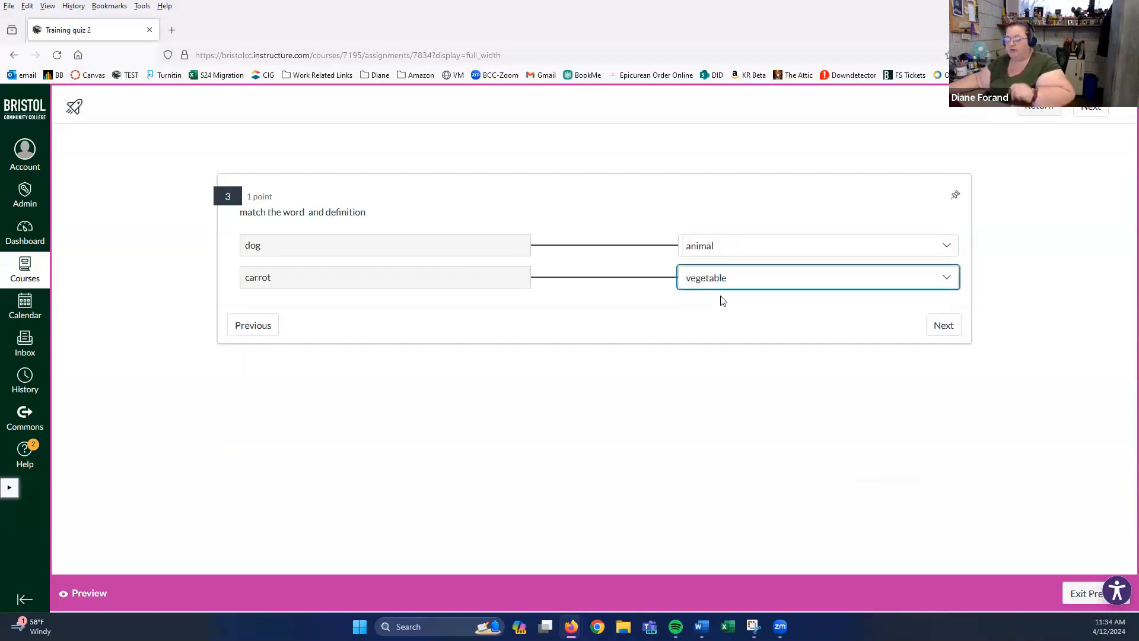
- Answer question 4 with banana and questions 5 and 6 with True
left_click(937, 328)
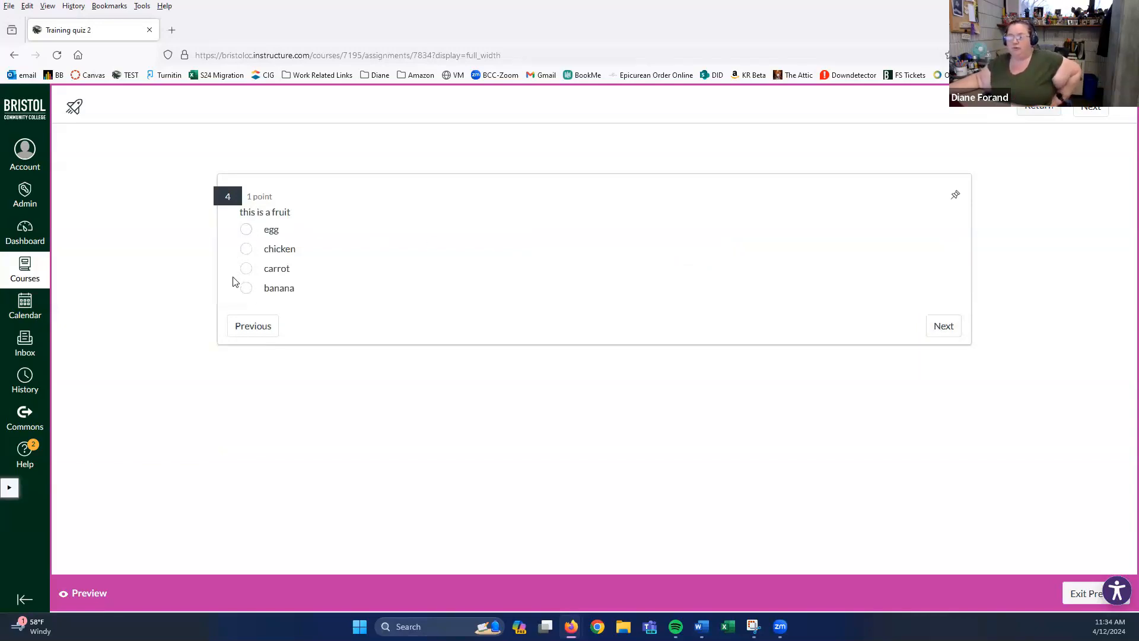
left_click(246, 290)
left_click(939, 328)
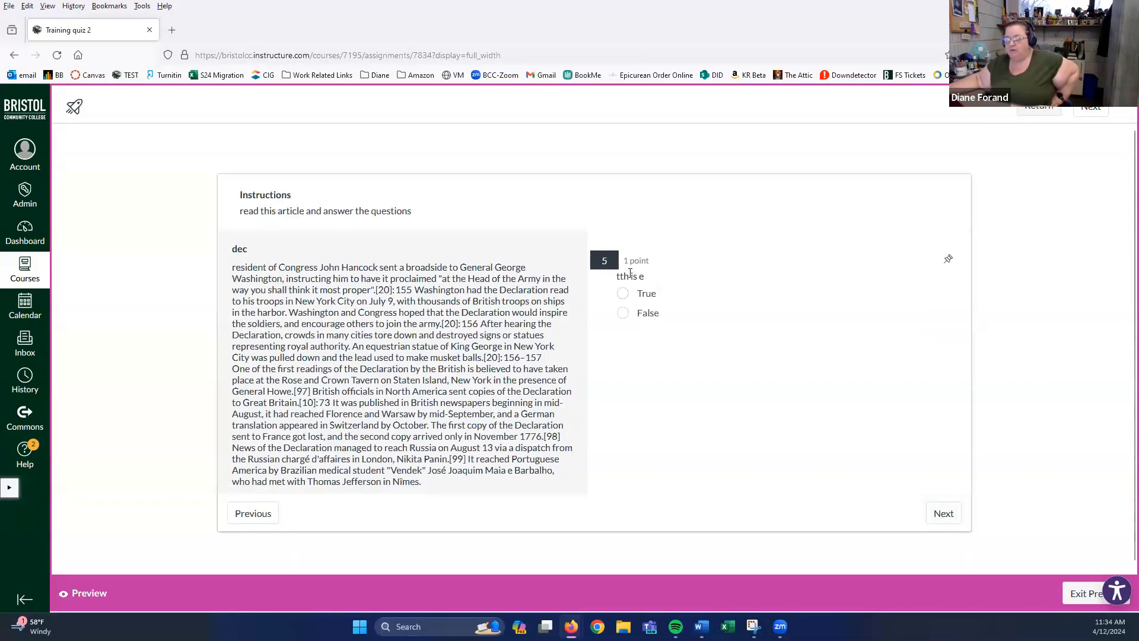
left_click(620, 295)
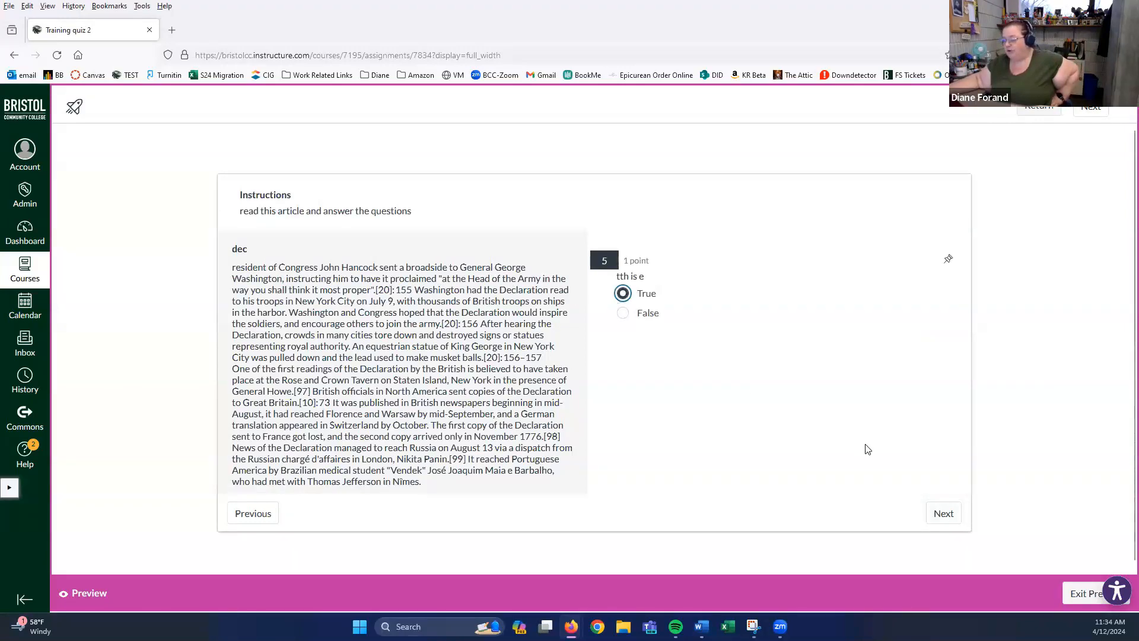
left_click(944, 514)
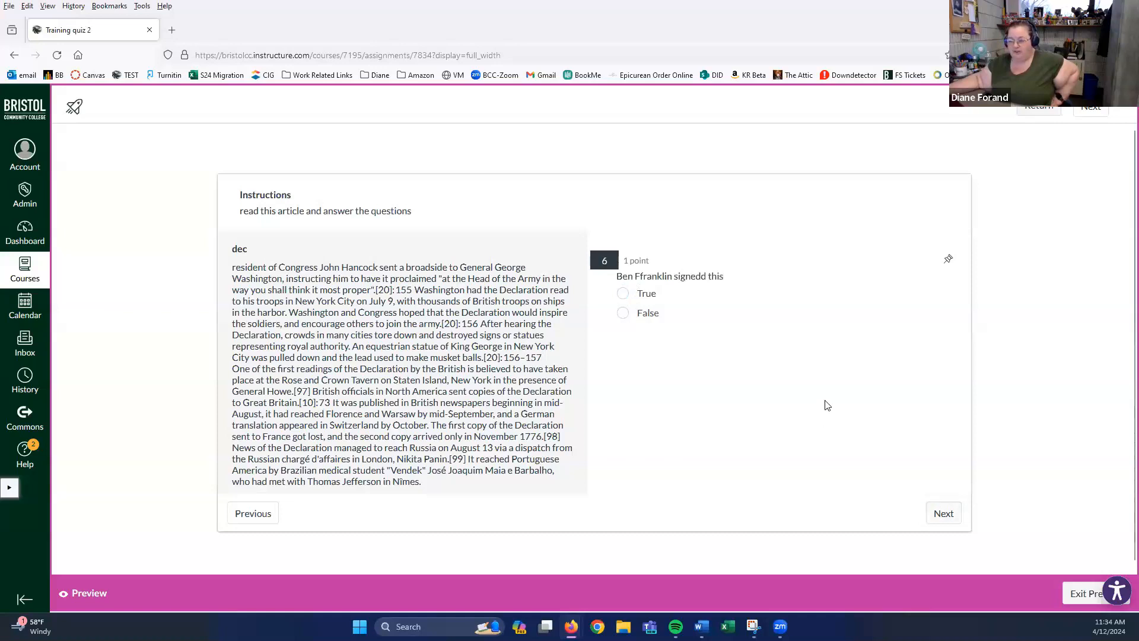
left_click(623, 296)
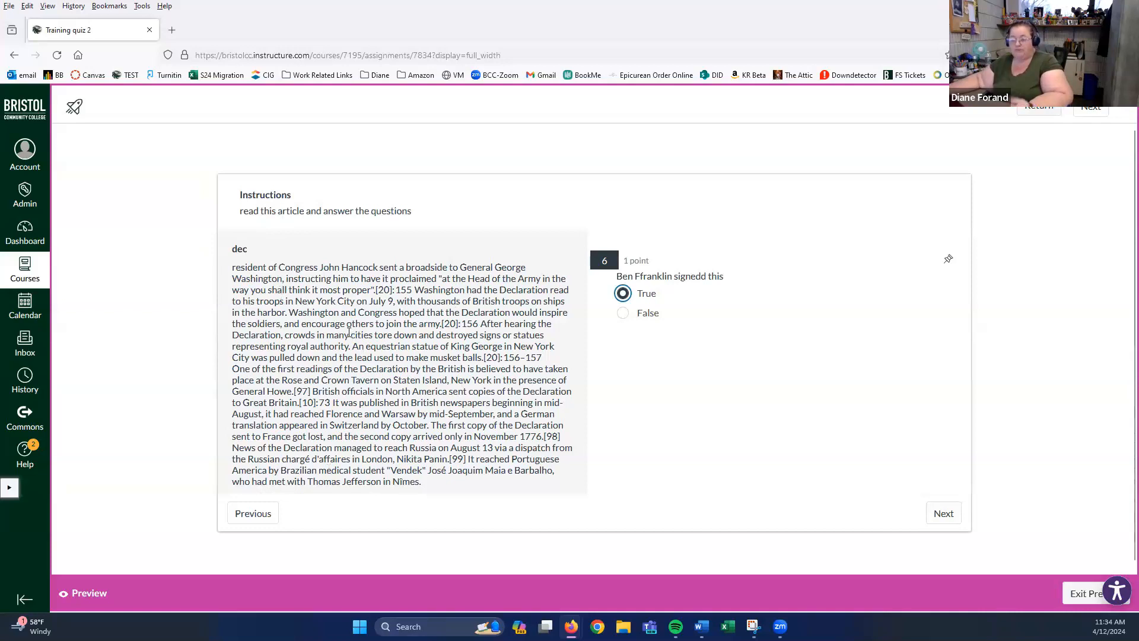
left_click(942, 514)
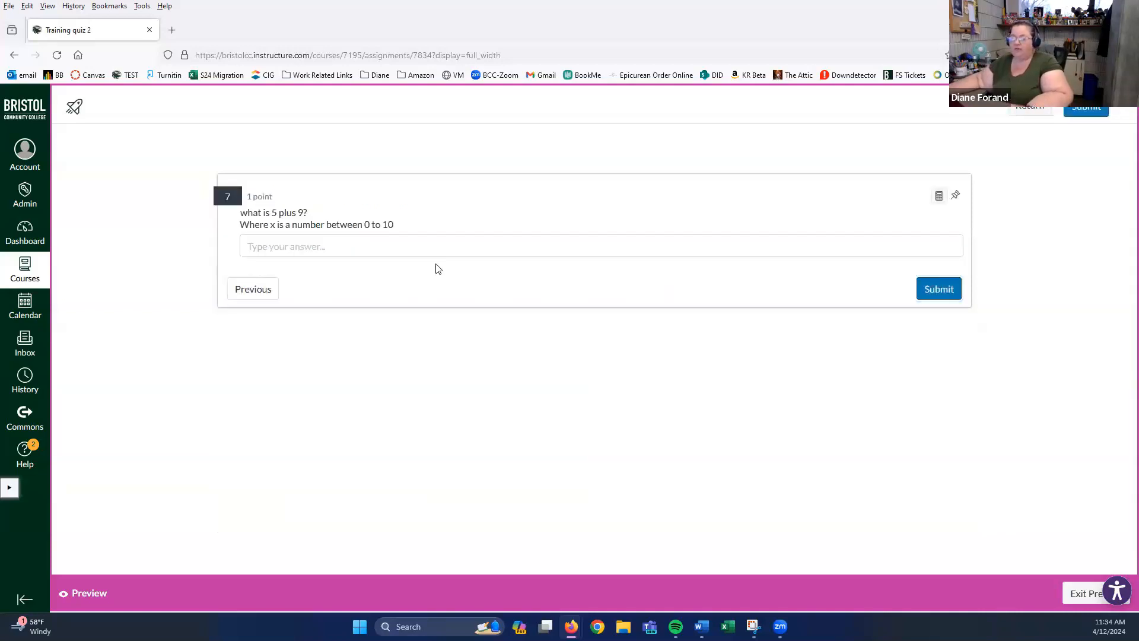
- Enter 5 as the answer to question 7 and submit the preview attempt
left_click(373, 250)
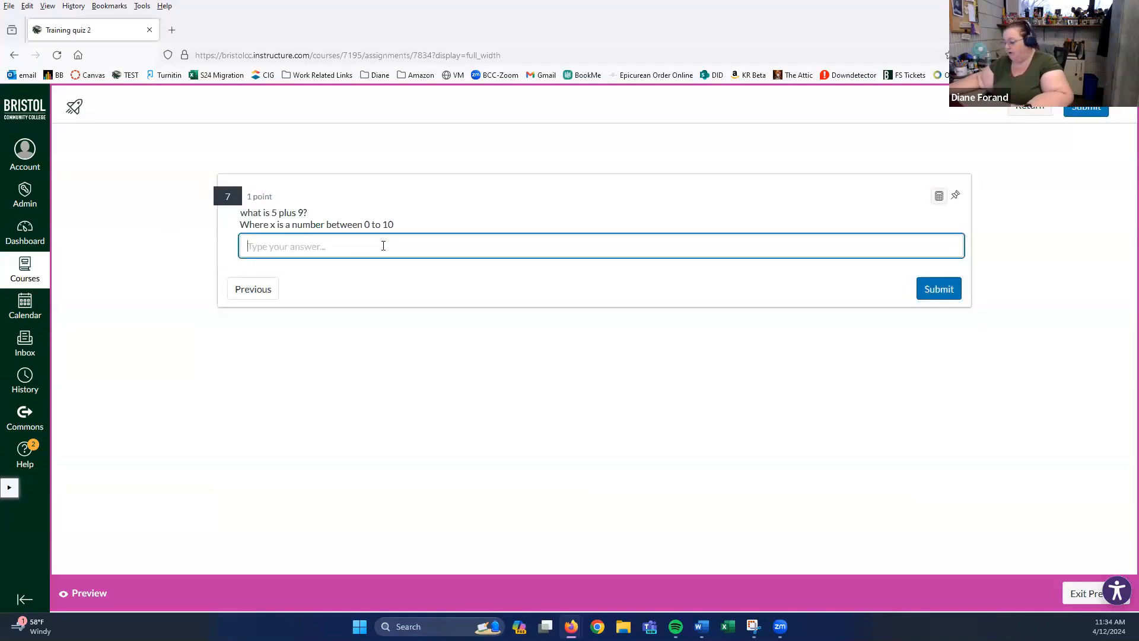
type("5")
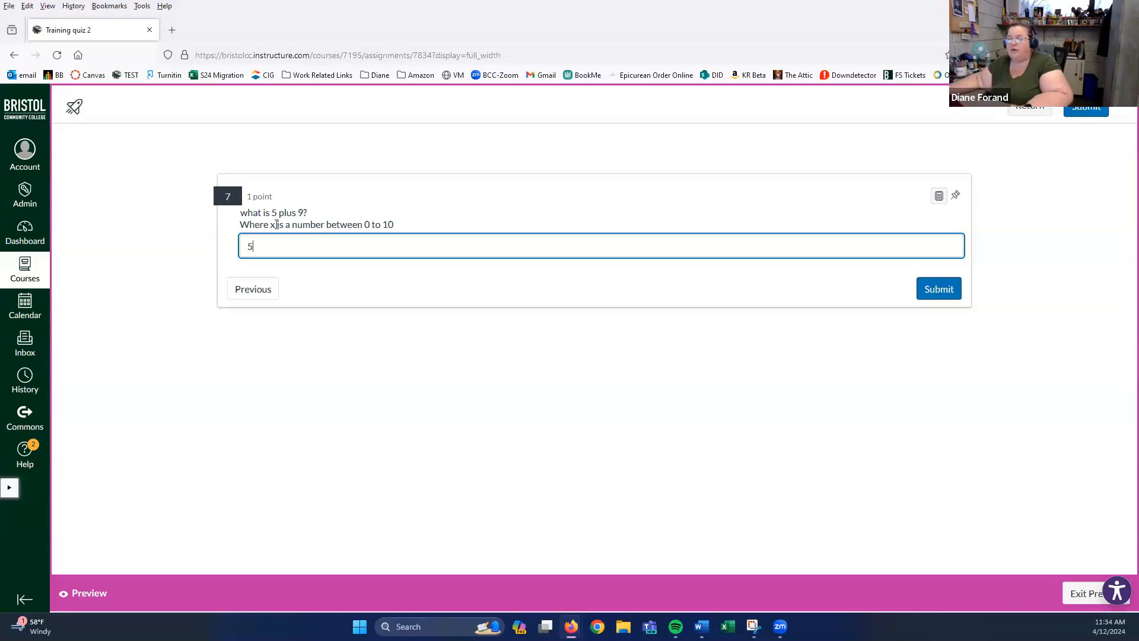
left_click(938, 289)
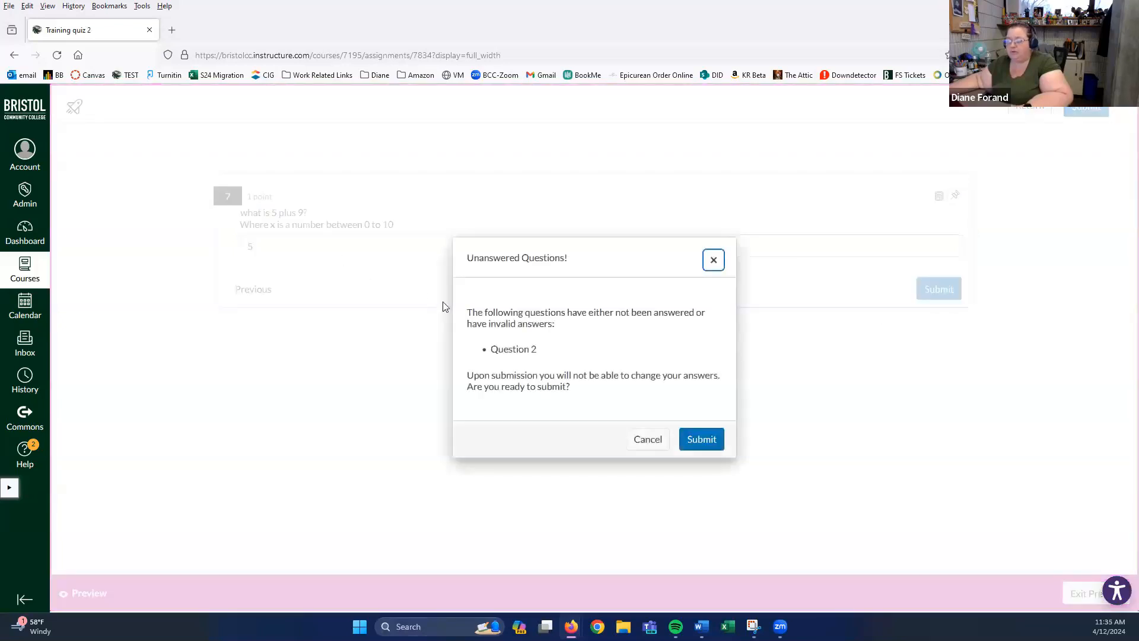
- Confirm the submission with question 2 unanswered, review the 4/7 results, and exit the preview
left_click(699, 443)
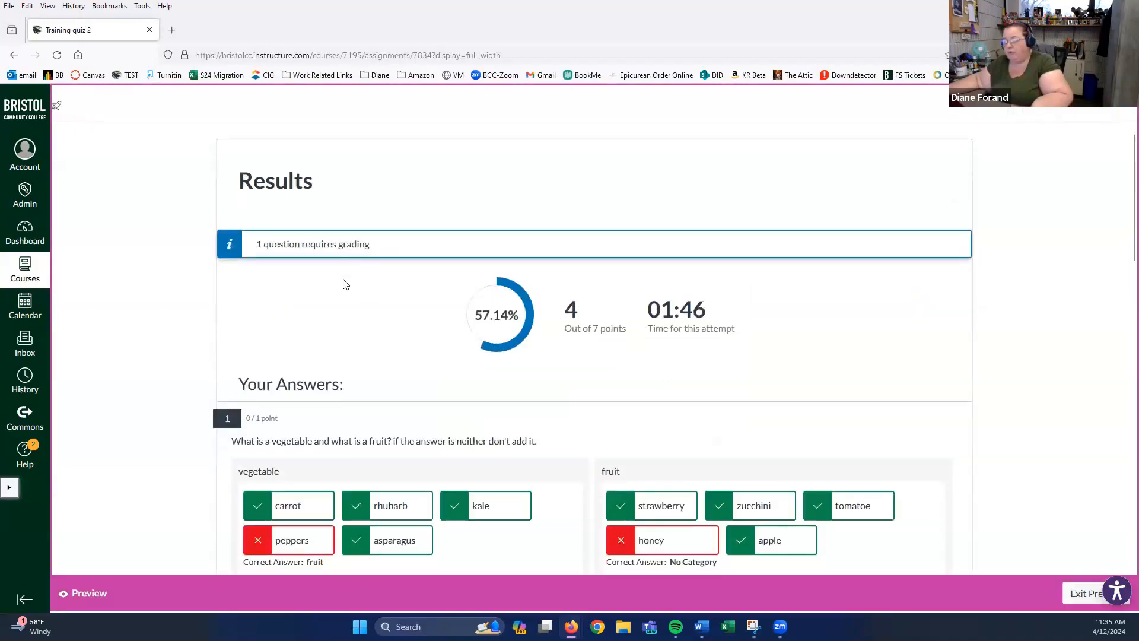
scroll(346, 283, "down", 2)
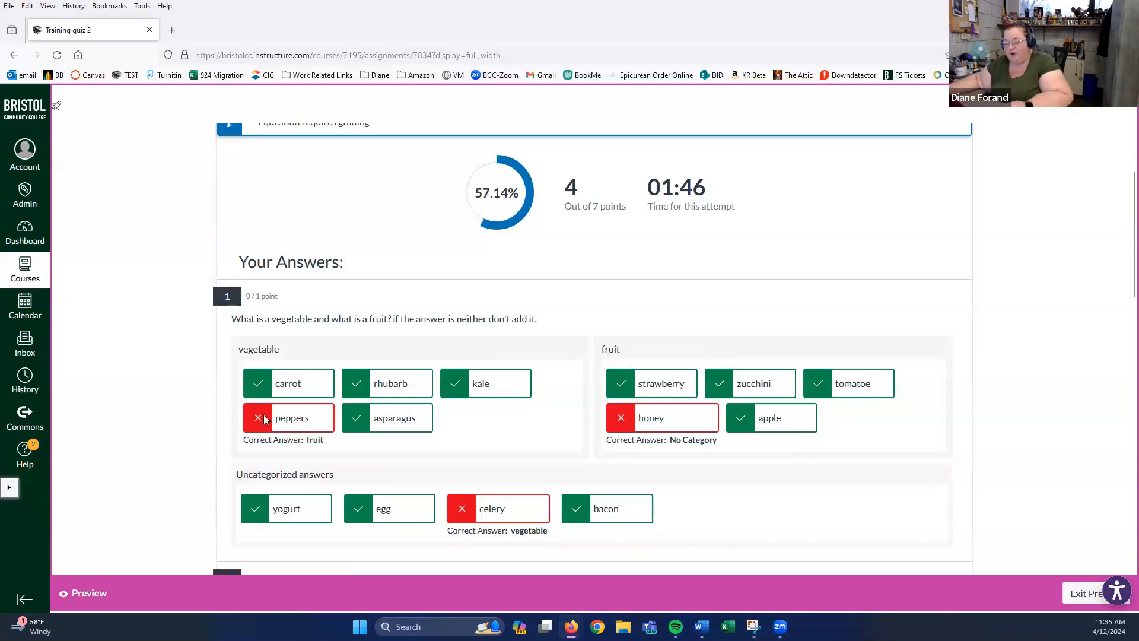
scroll(107, 371, "down", 1)
scroll(530, 381, "down", 1)
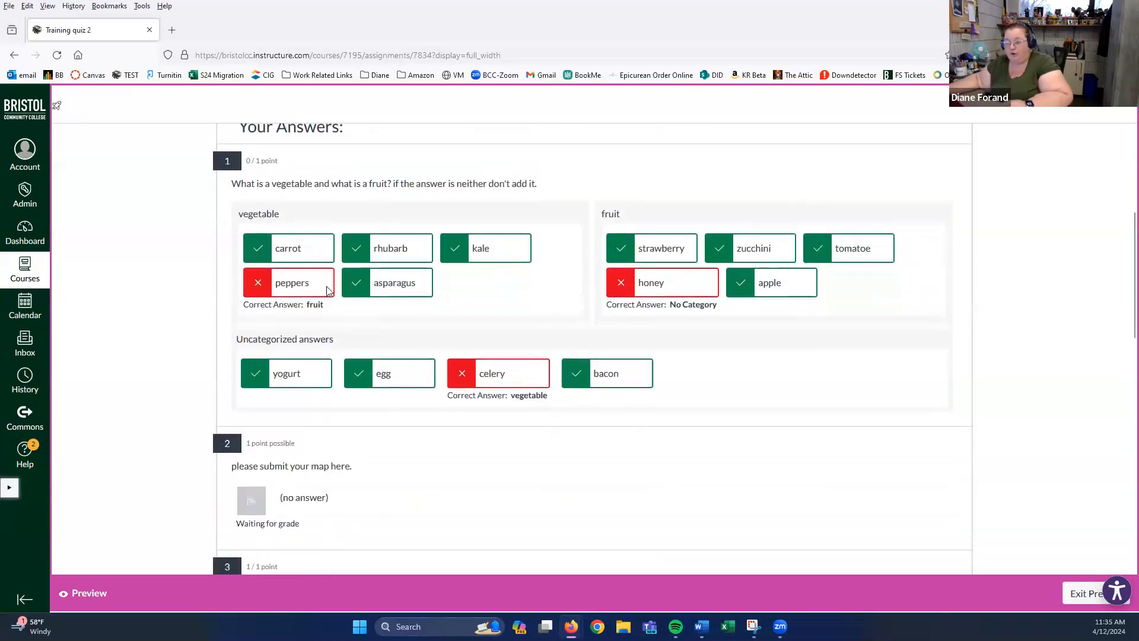
scroll(326, 415, "down", 2)
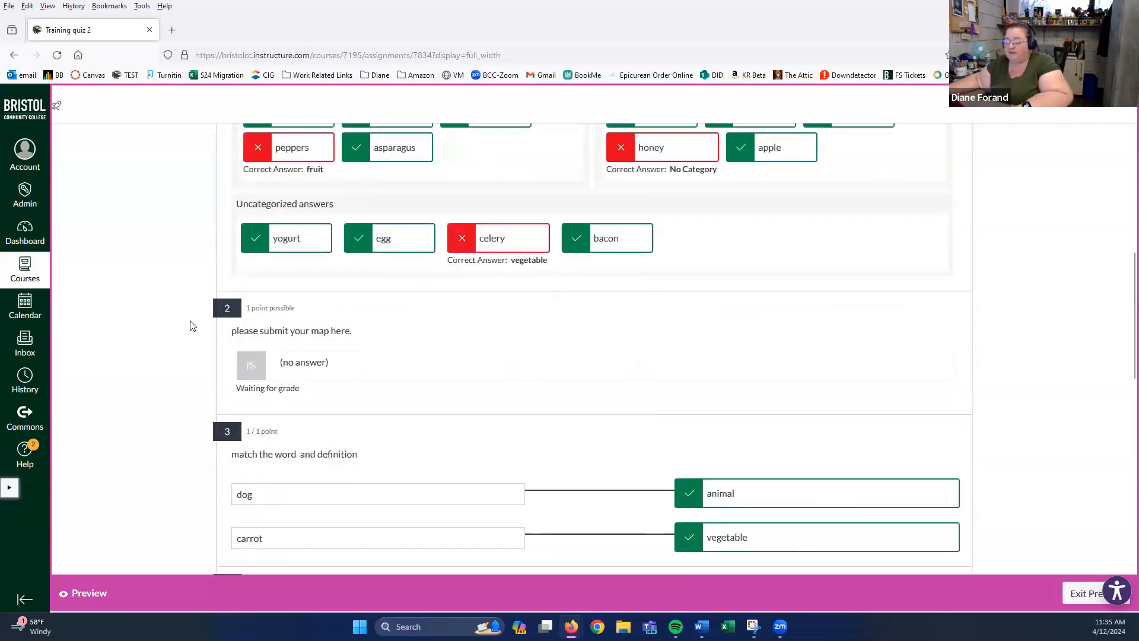
scroll(191, 325, "down", 3)
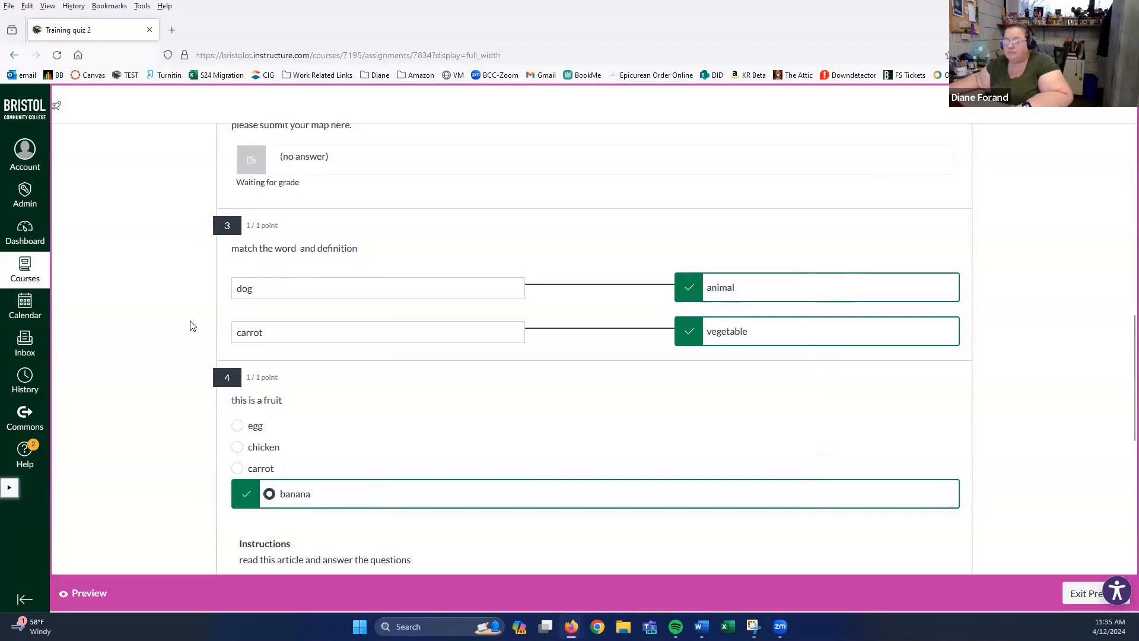
scroll(191, 325, "down", 5)
scroll(191, 325, "down", 1)
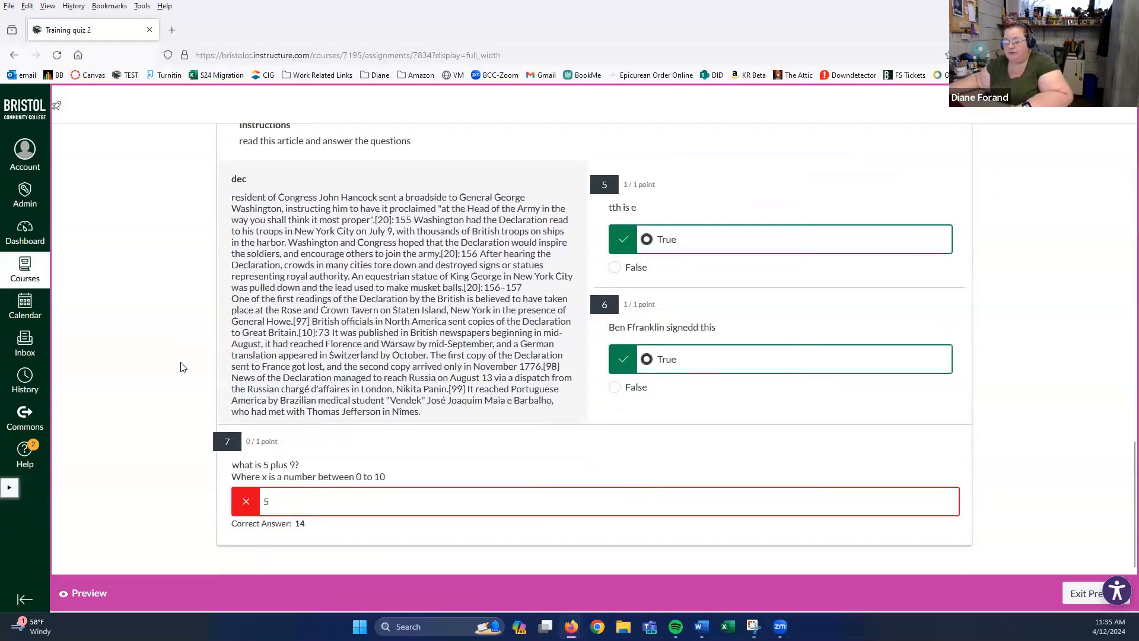
scroll(183, 367, "up", 3)
scroll(183, 367, "down", 1)
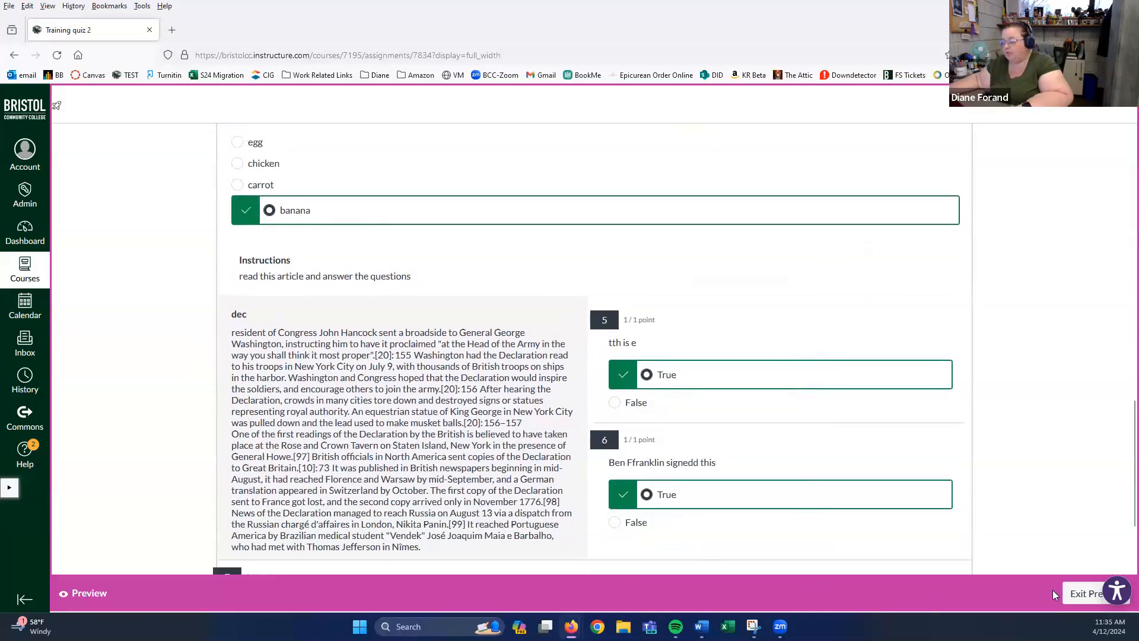
left_click(1079, 593)
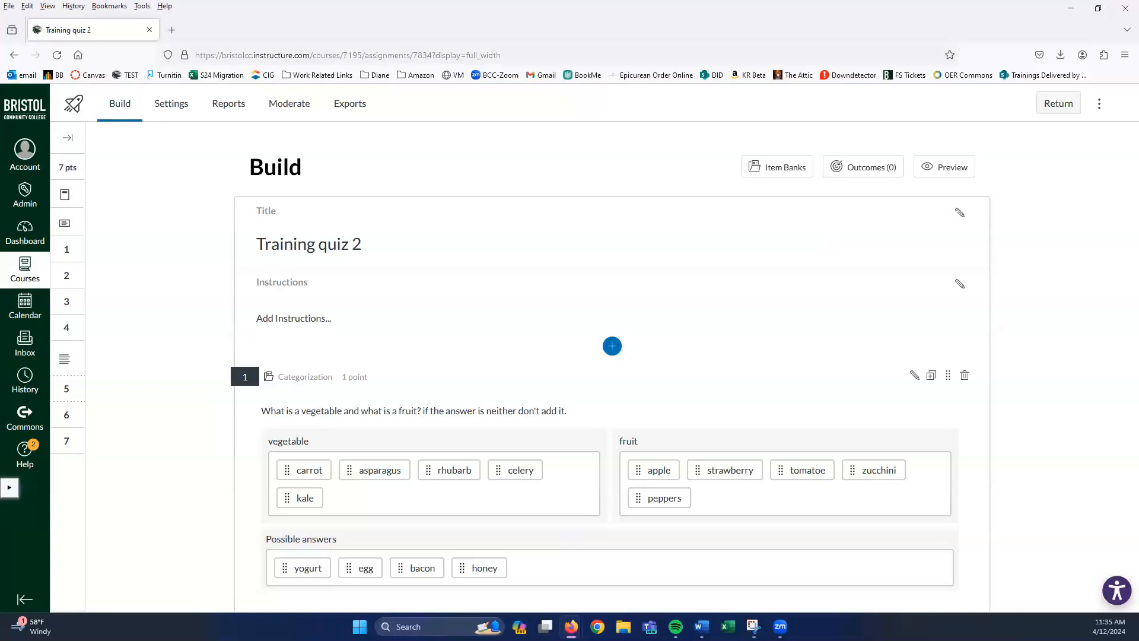
- From the Build page, start a new student preview of Training quiz 2
scroll(465, 311, "down", 6)
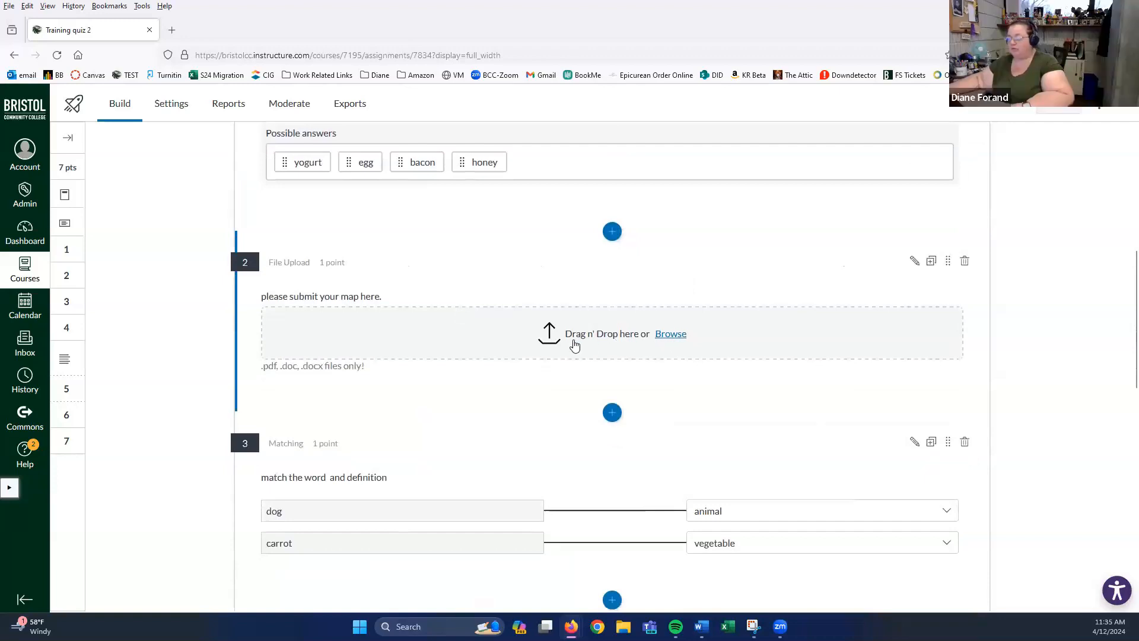
scroll(574, 345, "up", 4)
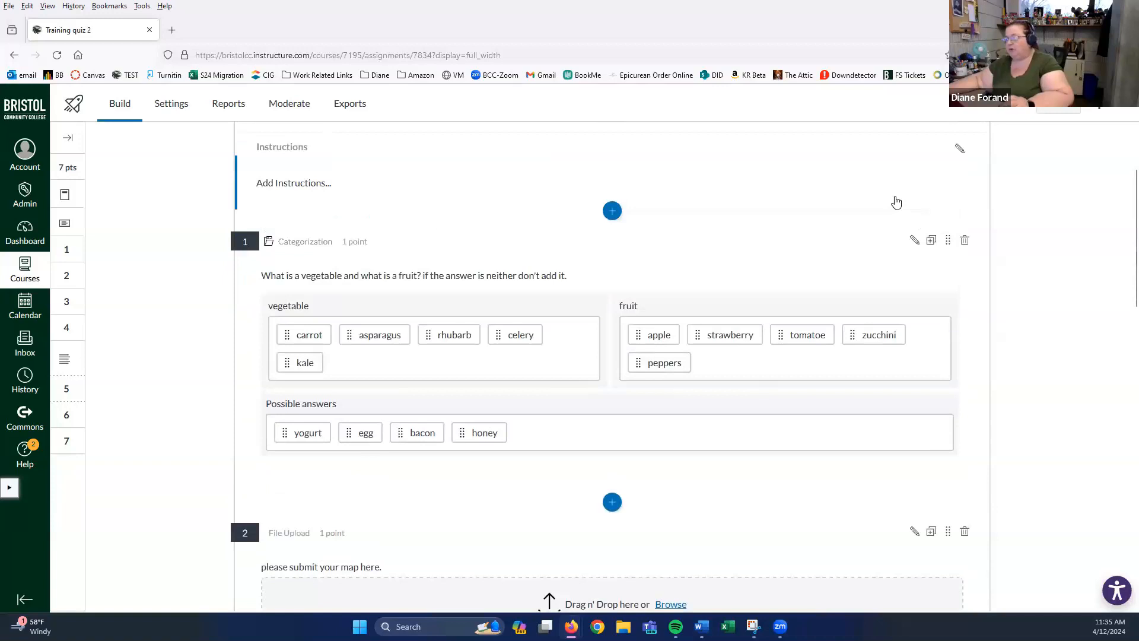
scroll(907, 207, "up", 2)
left_click(947, 171)
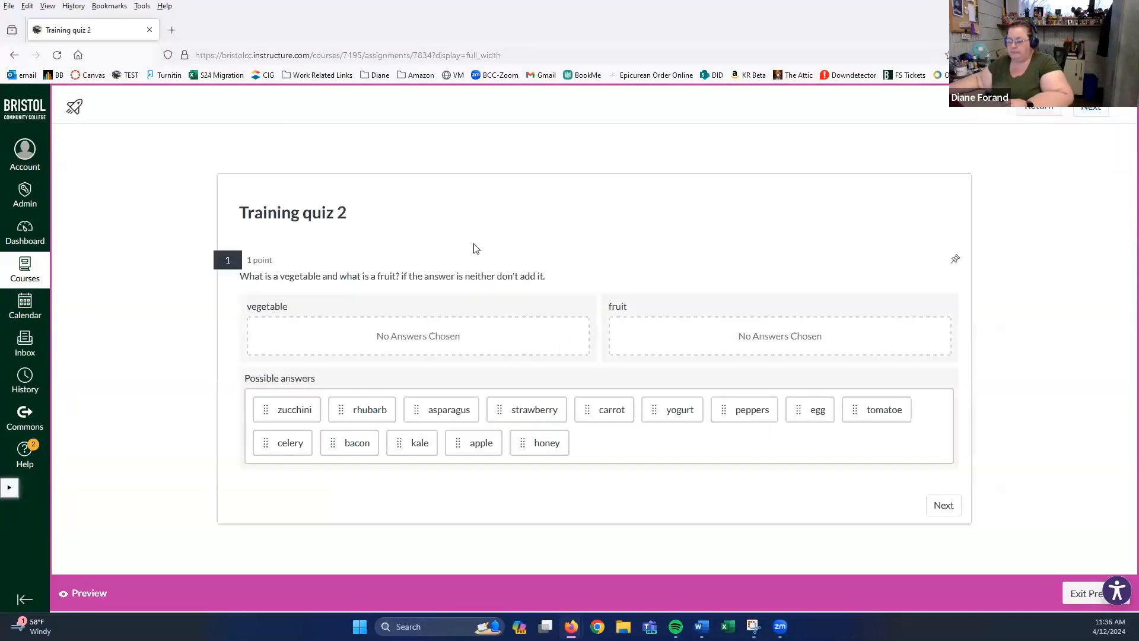
- Go to question 2 and drop Netiquette-1.pdf onto the map upload, which opens the PDF instead
left_click(942, 508)
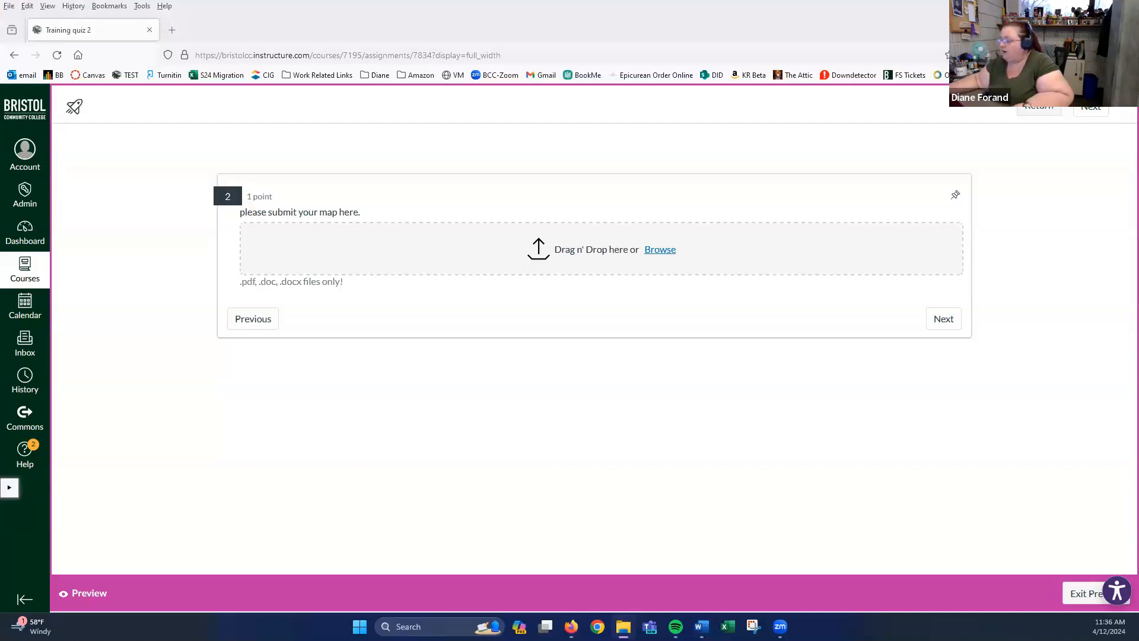
left_click_drag(1062, 353, 775, 307)
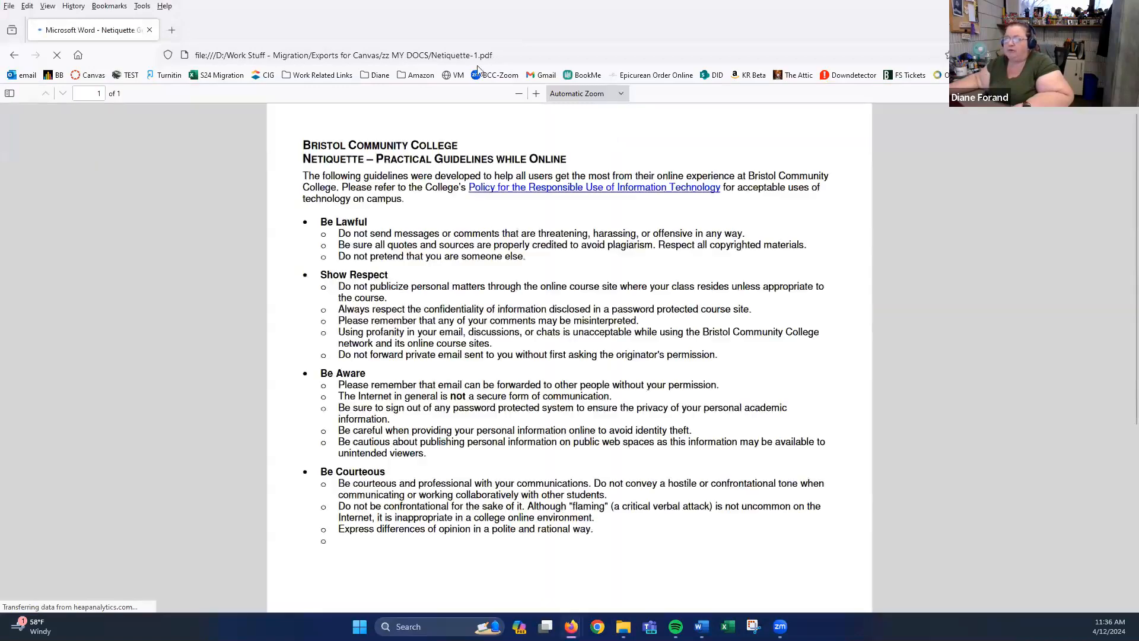
- Close the PDF window, reopen Firefox and load the Canvas login page from the bookmark
left_click(149, 30)
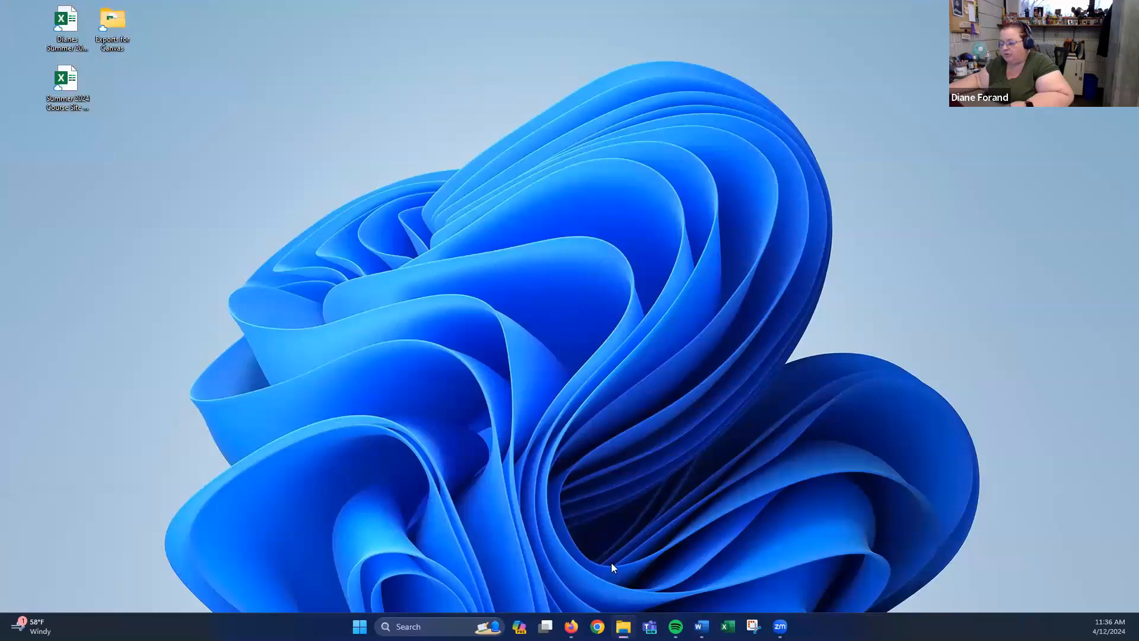
left_click(572, 627)
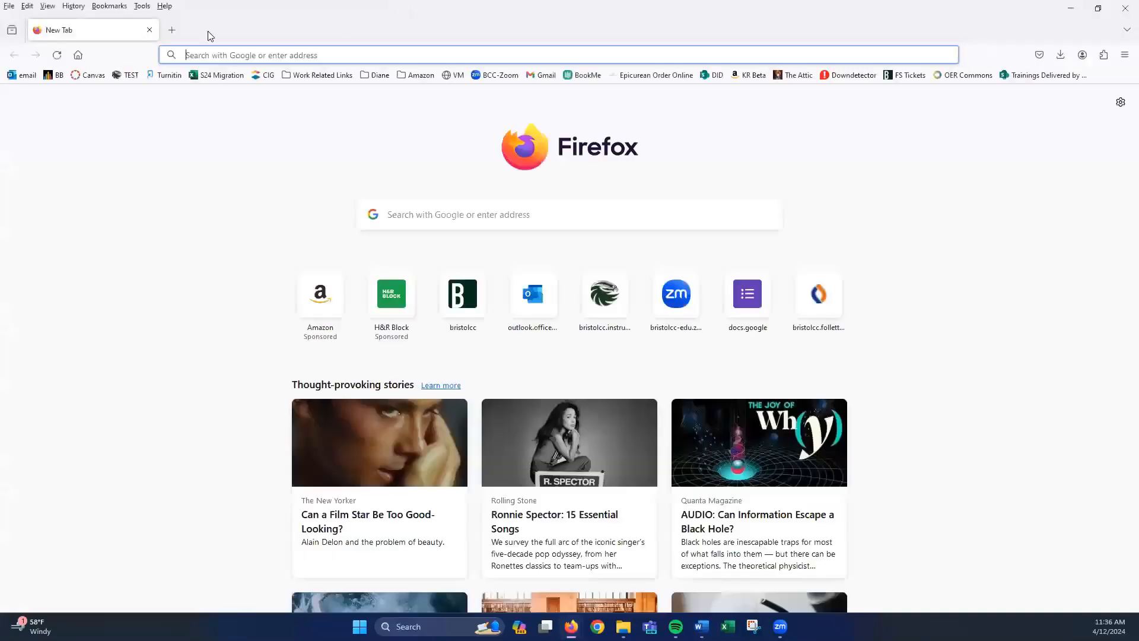
left_click(87, 74)
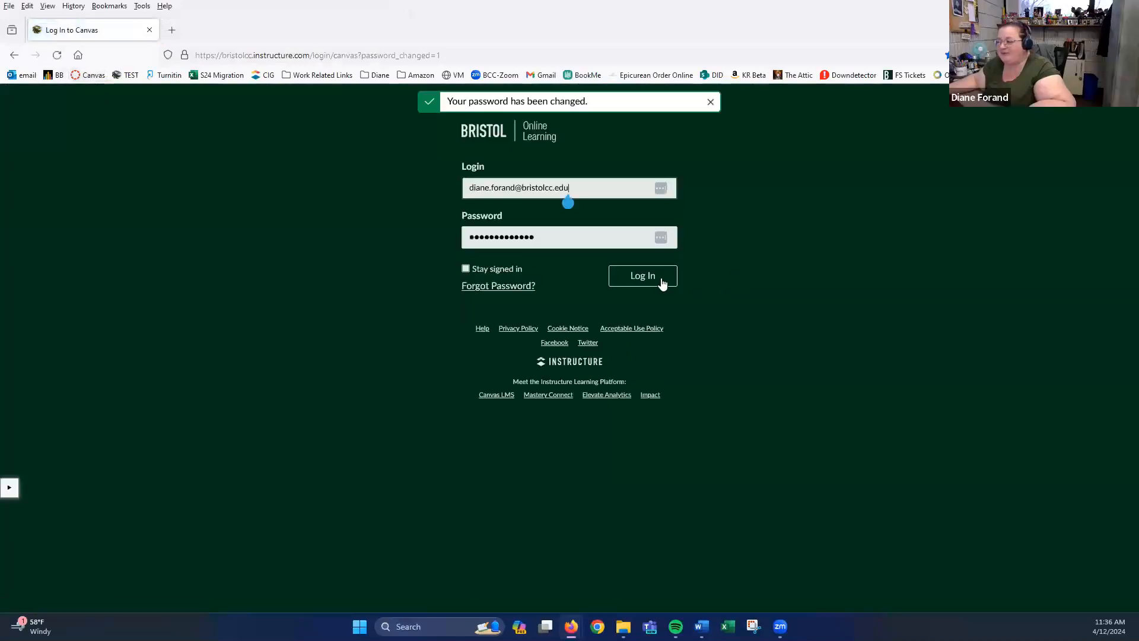
- Log in and open Training quiz 2 from the Training Course's Quizzes list
left_click(662, 282)
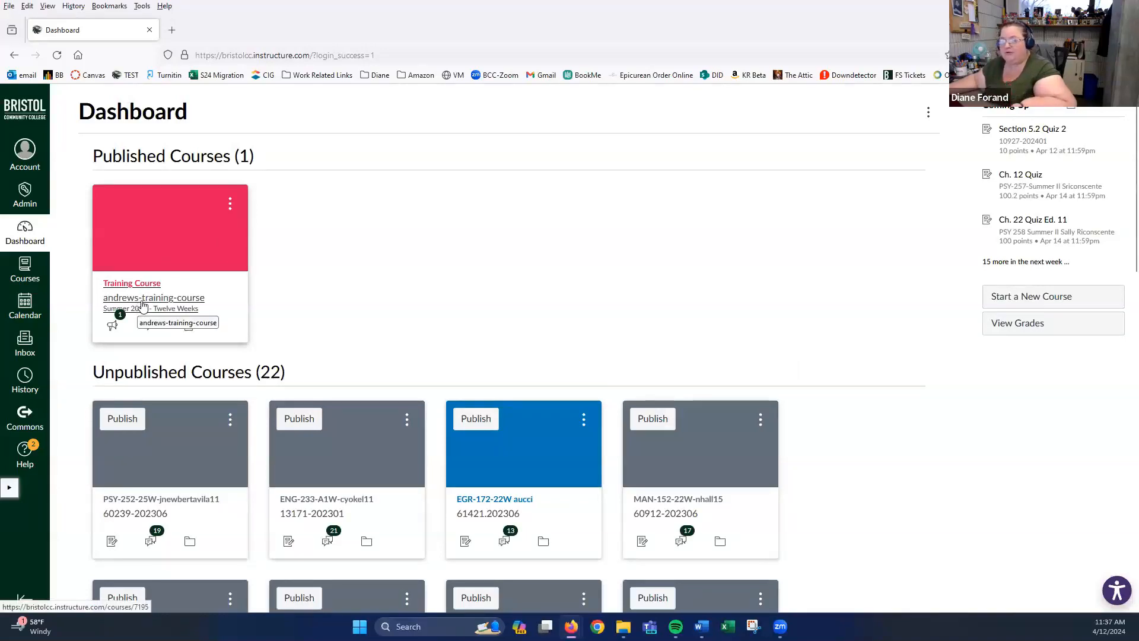
left_click(142, 306)
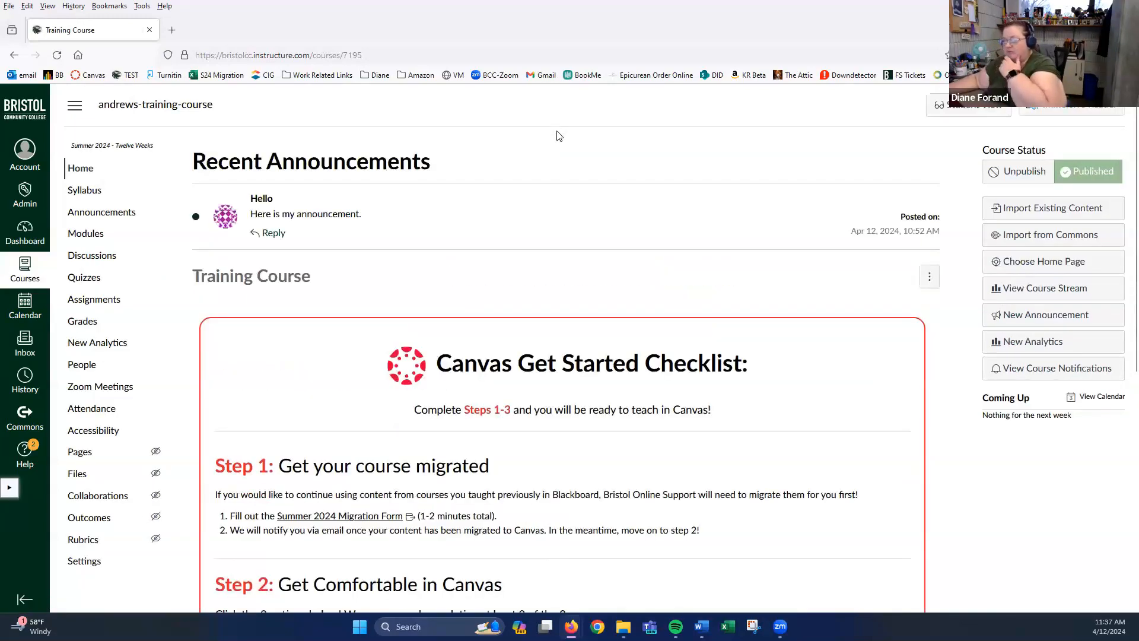
left_click(71, 280)
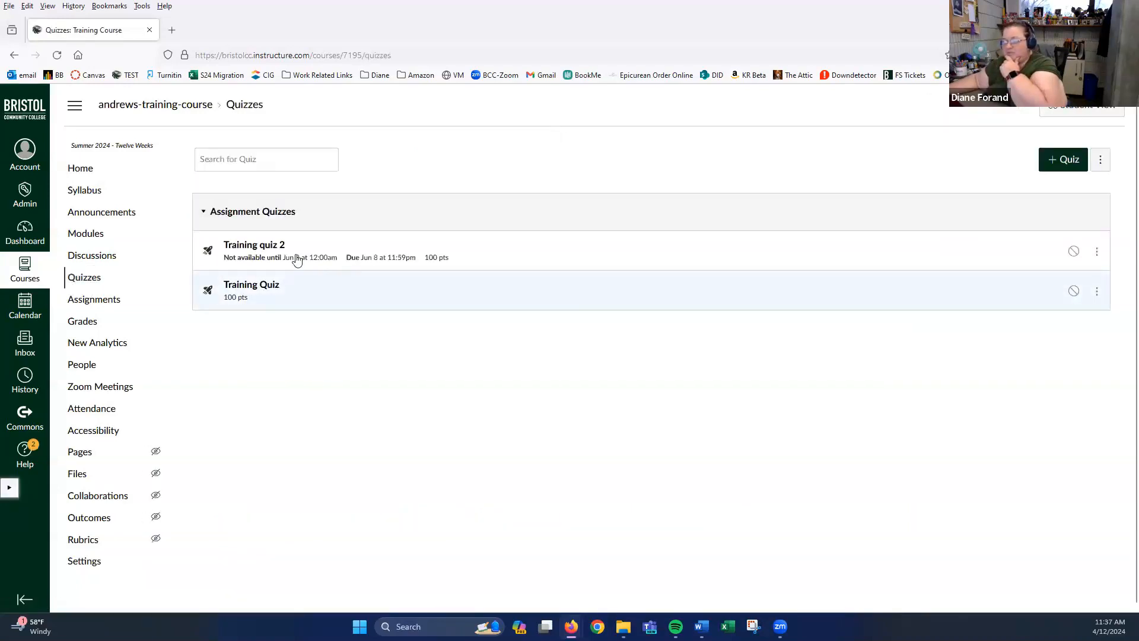
left_click(261, 246)
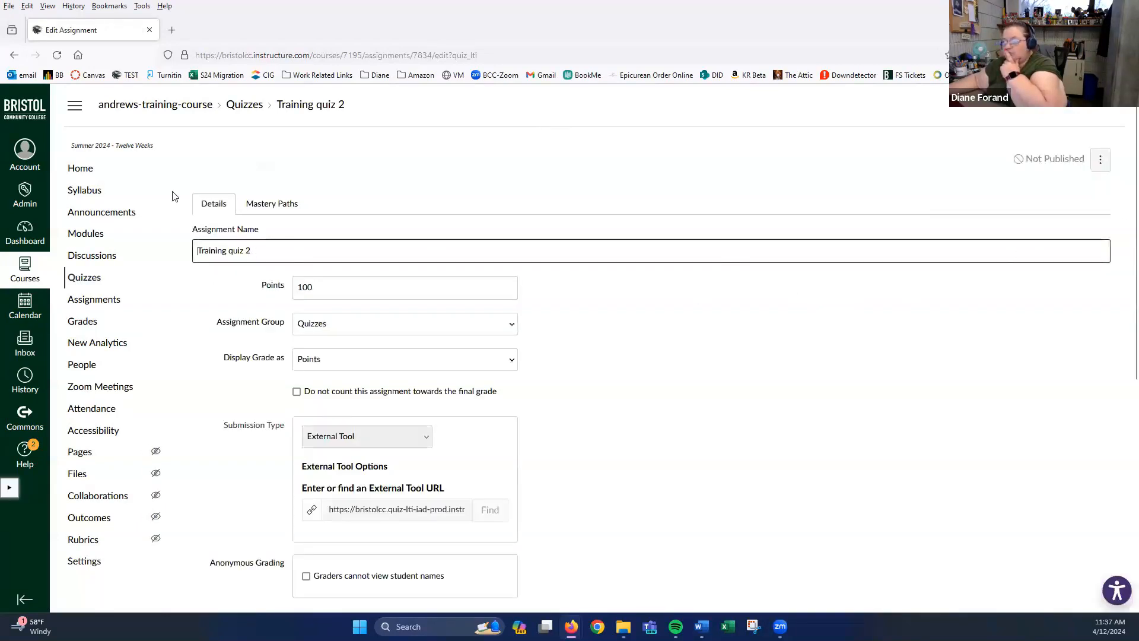
- Open the Training quiz 2 builder, preview it, sort carrot to vegetable and strawberry to fruit, and reach question 2
scroll(773, 348, "down", 6)
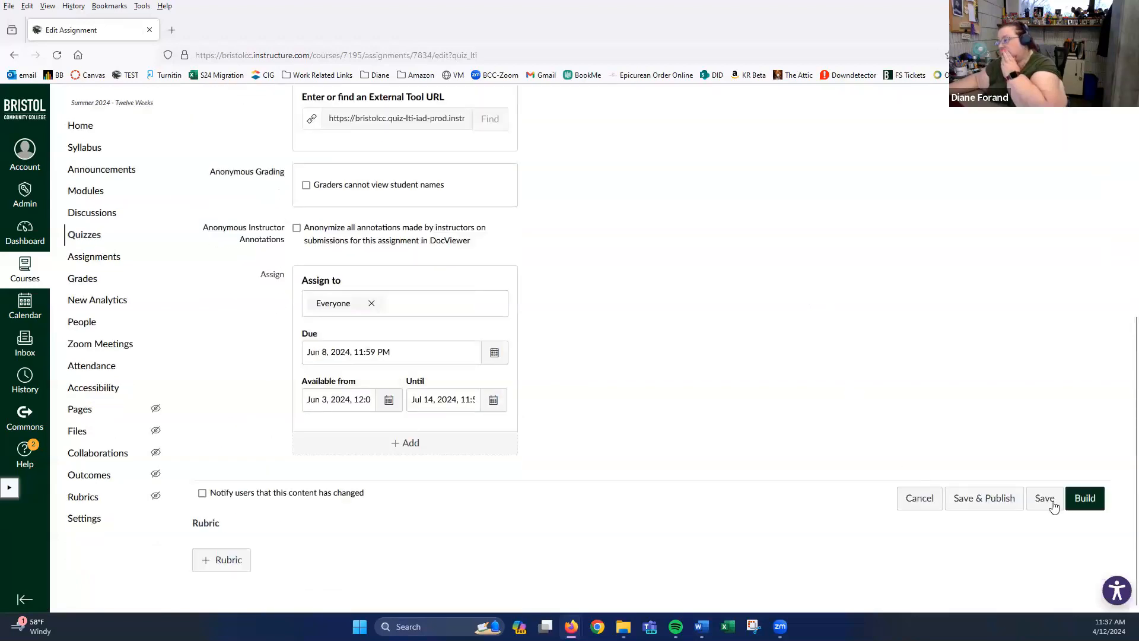
left_click(1082, 502)
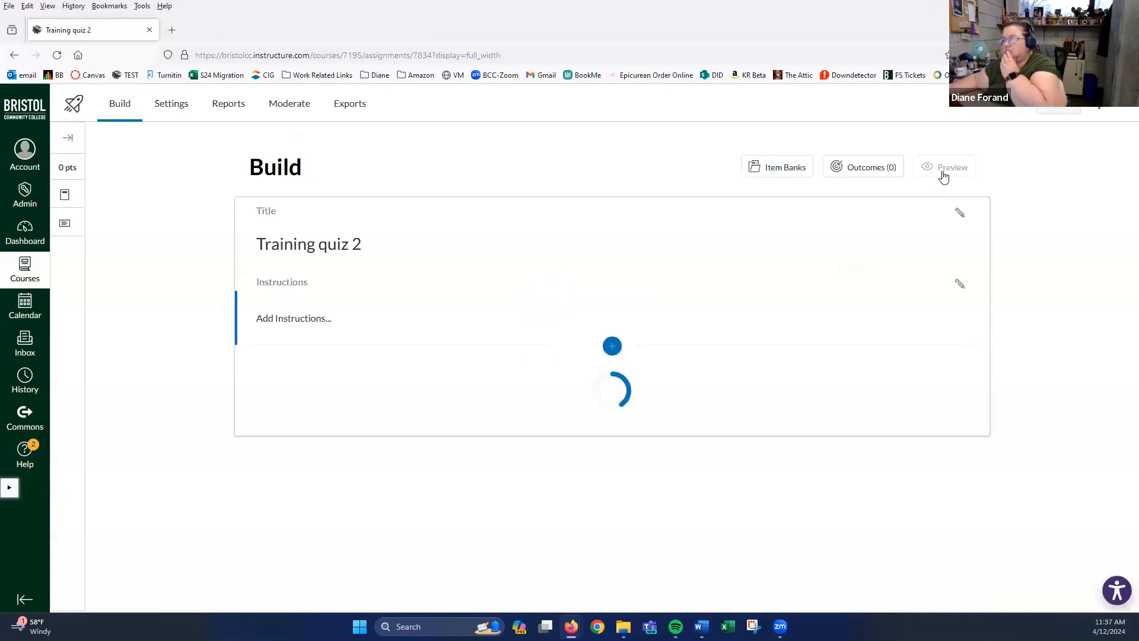
left_click(944, 168)
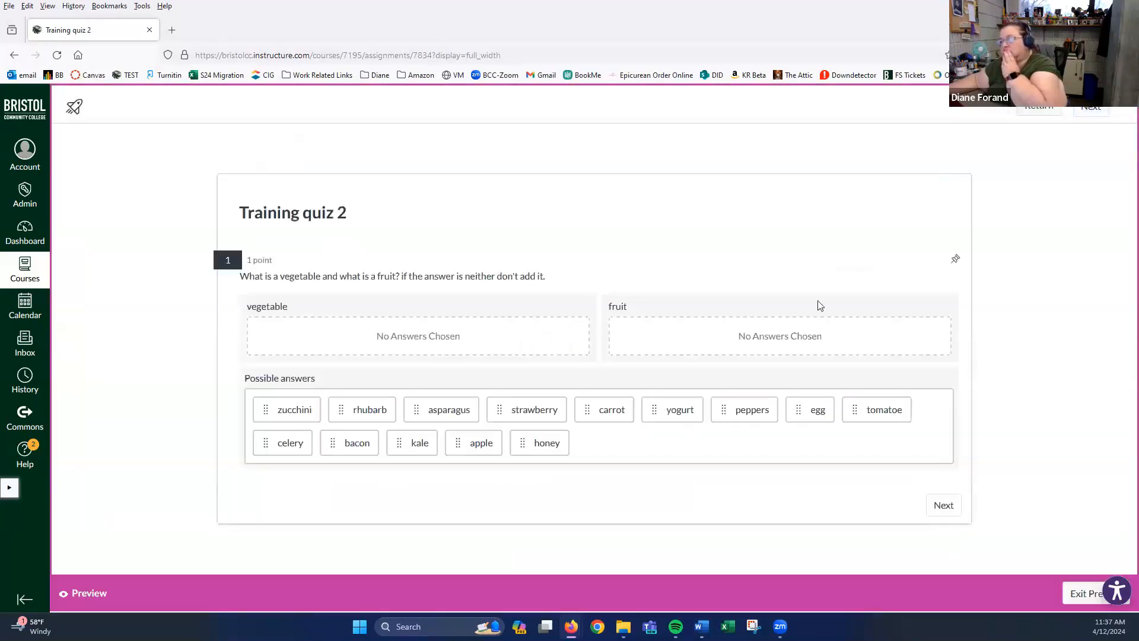
left_click_drag(629, 415, 432, 341)
left_click_drag(511, 399, 668, 350)
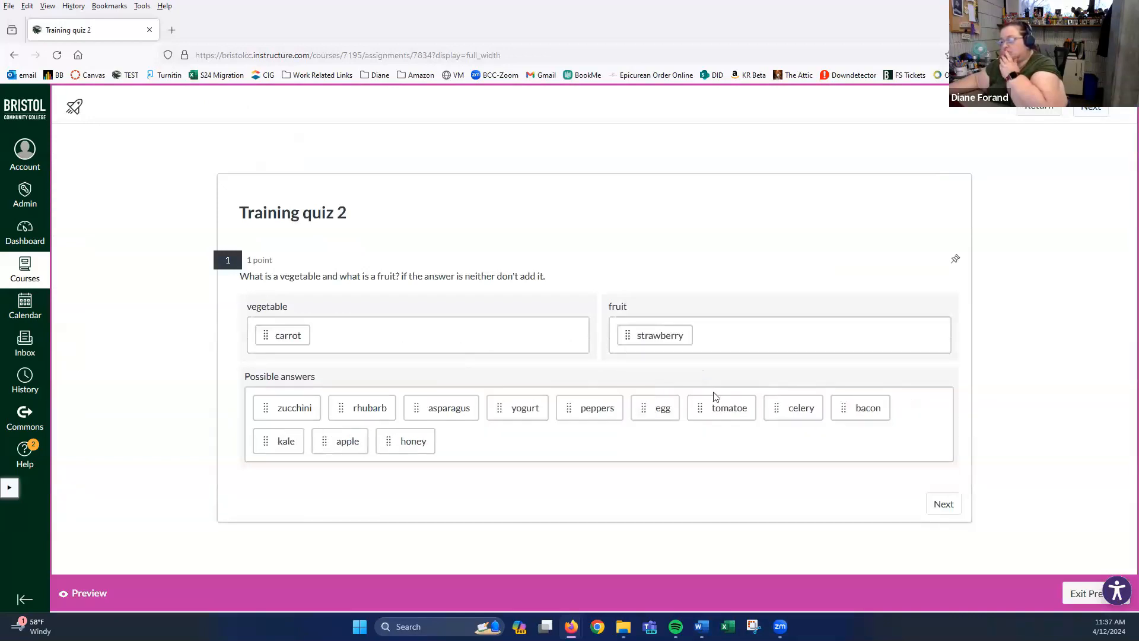
left_click(928, 503)
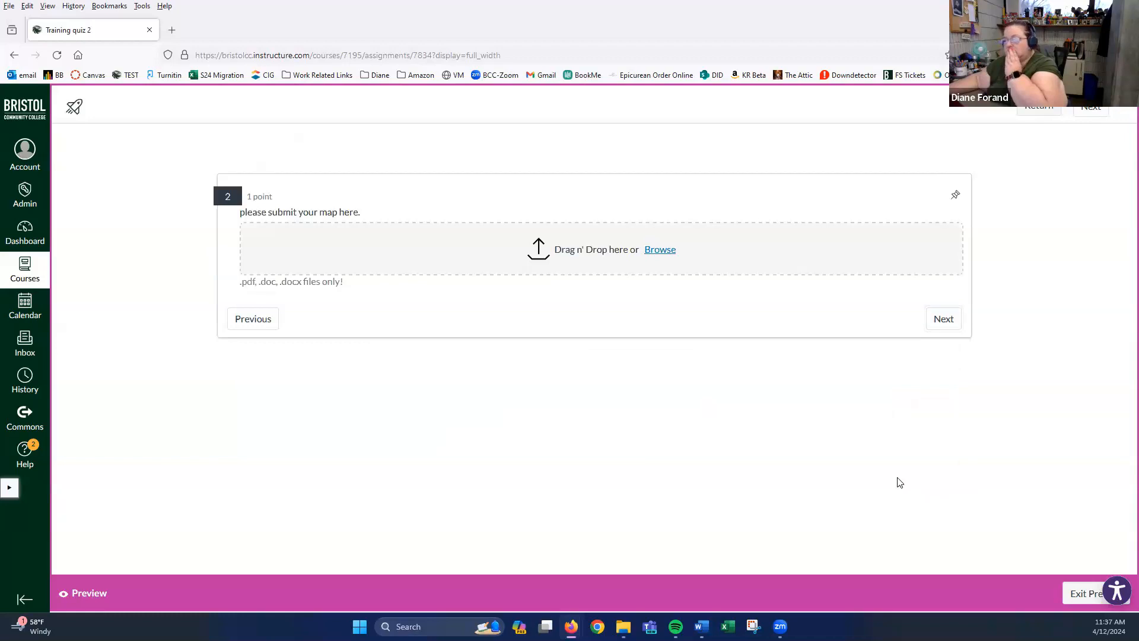
- Attach Netiquette-1.pdf from the zz MY DOCS folder to the map upload question, then remove it
left_click(654, 250)
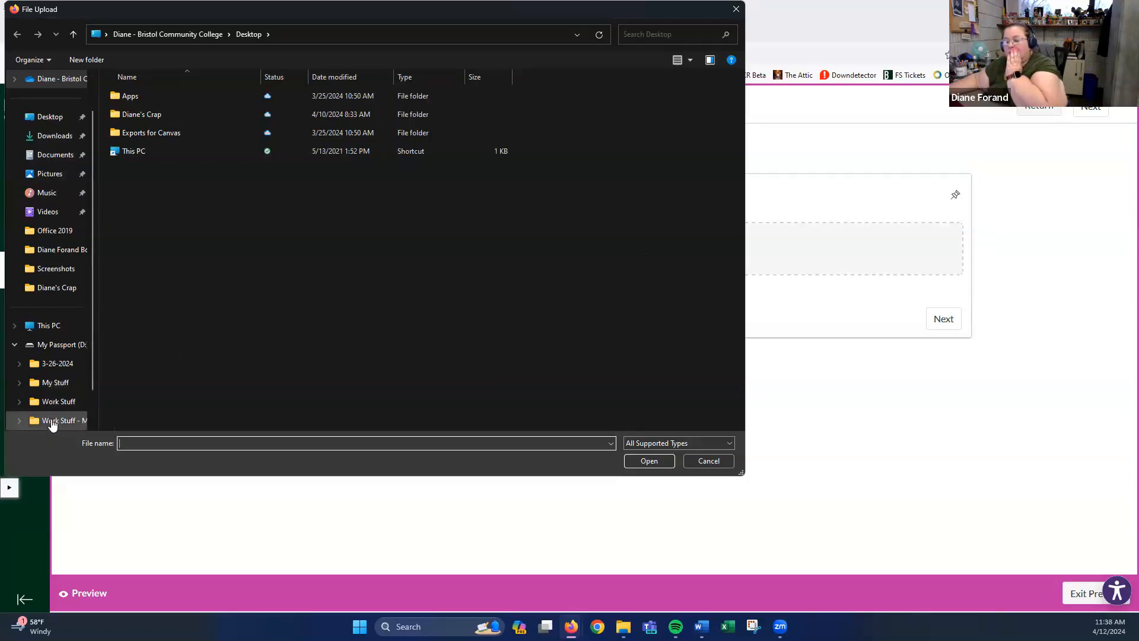
left_click(51, 420)
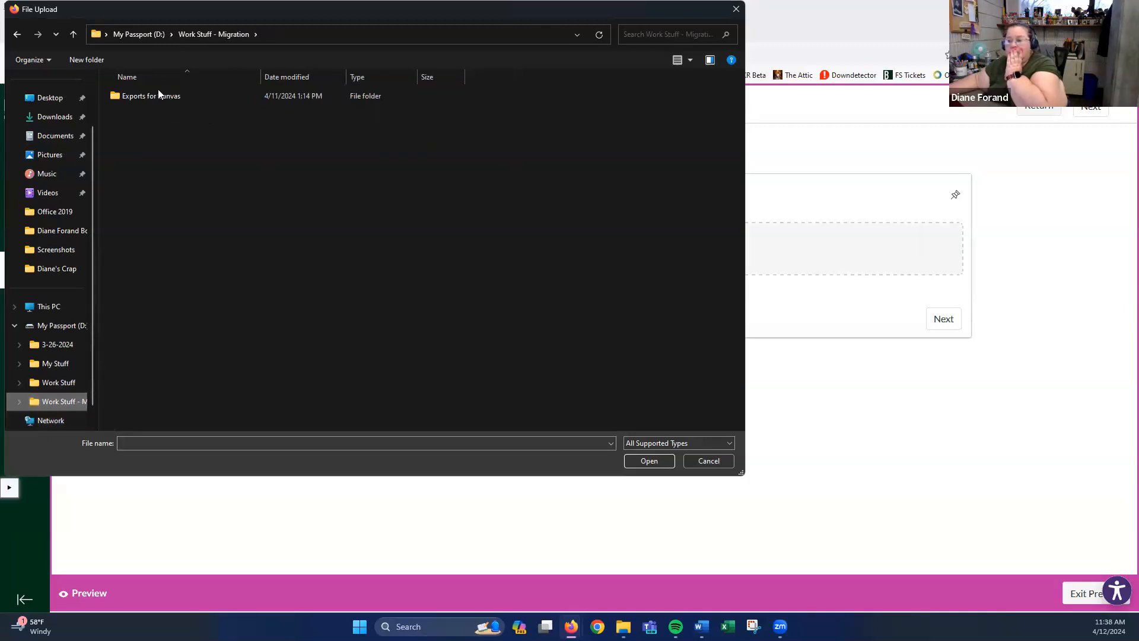
left_click(139, 100)
double_click(139, 100)
scroll(186, 196, "down", 3)
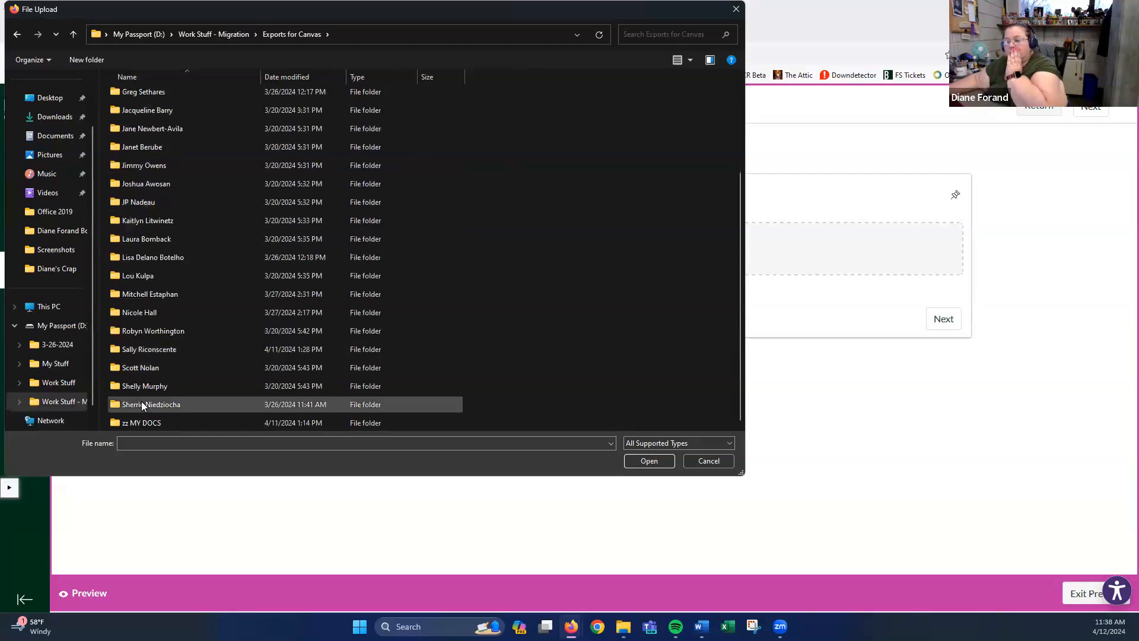
left_click(152, 421)
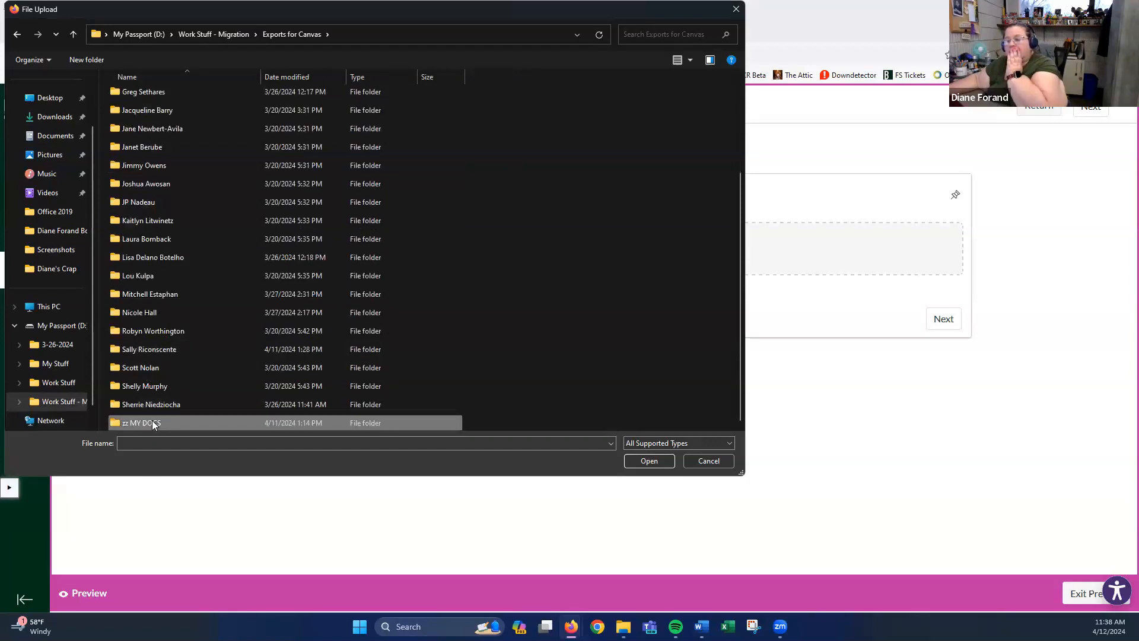
double_click(152, 421)
left_click(142, 189)
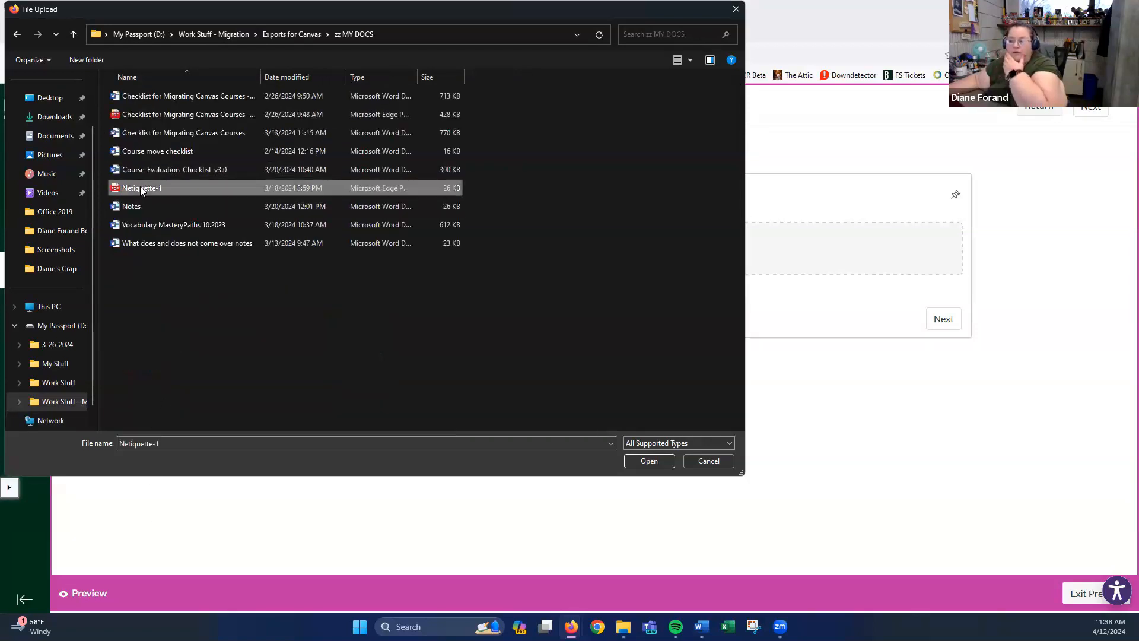
left_click(655, 461)
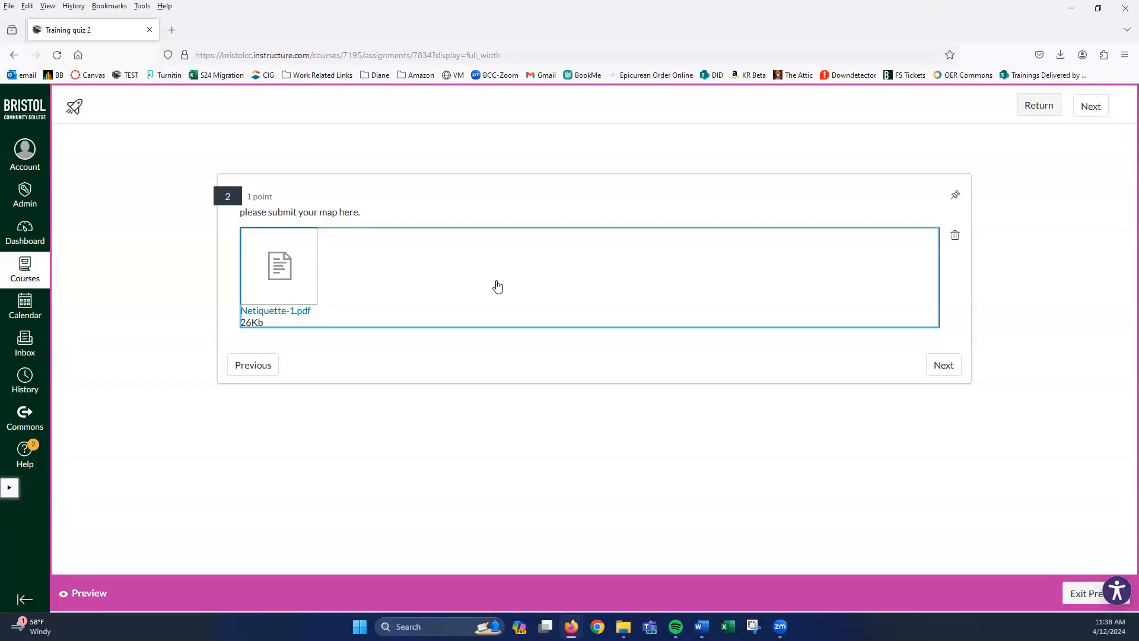
left_click(955, 236)
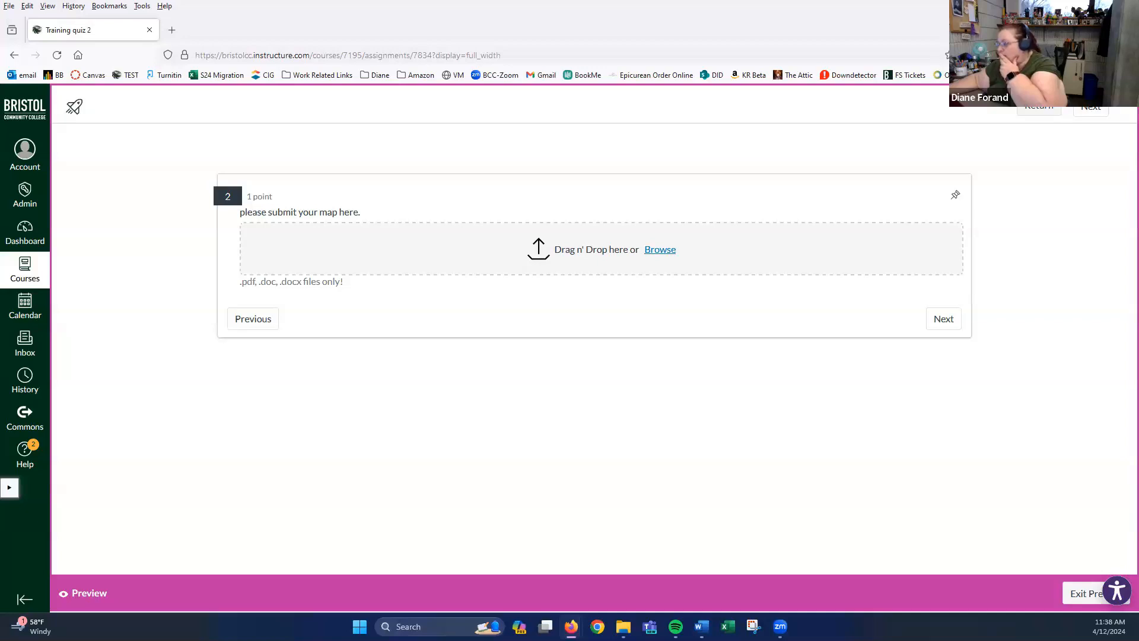
- Drop CSS-101.docx into the upload area, delete it, and exit the quiz preview
left_click_drag(848, 316, 682, 265)
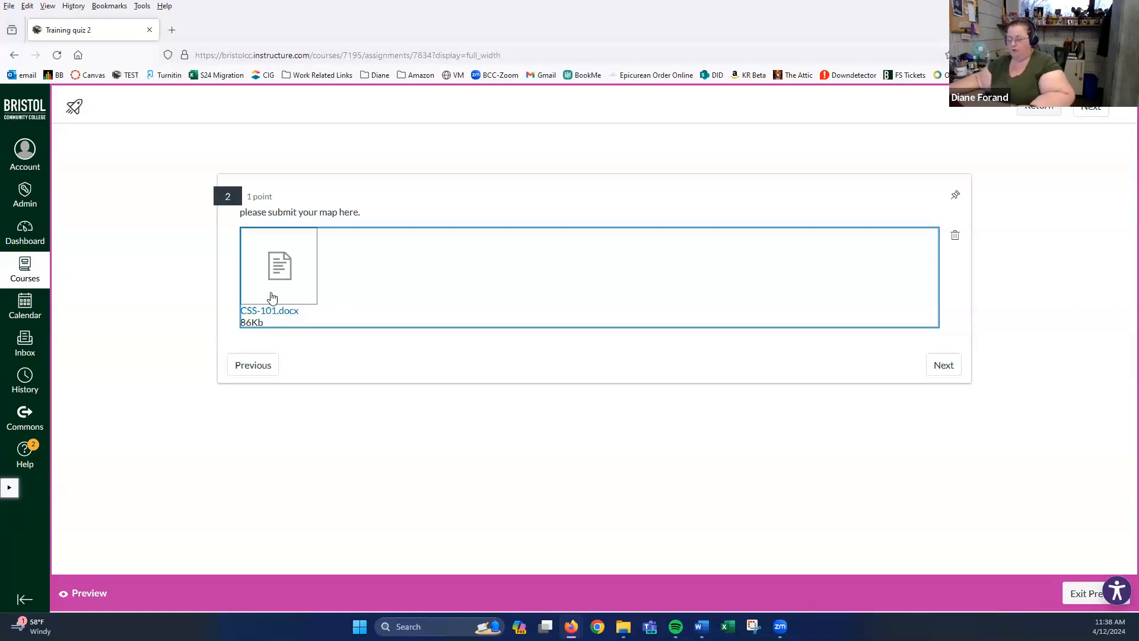
left_click(955, 237)
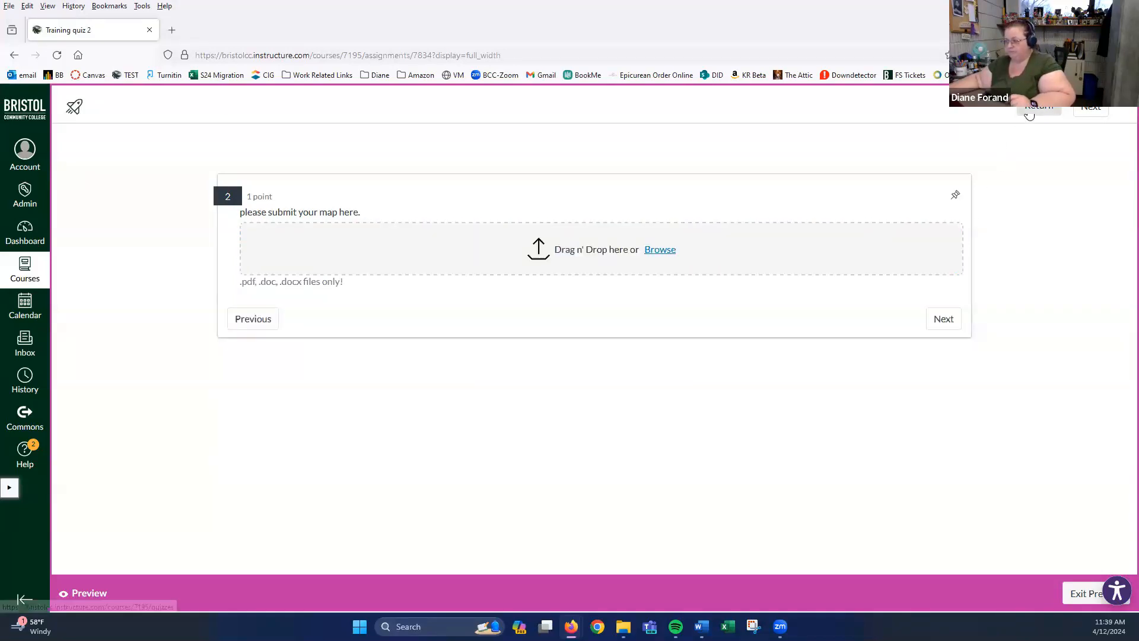
left_click(1075, 595)
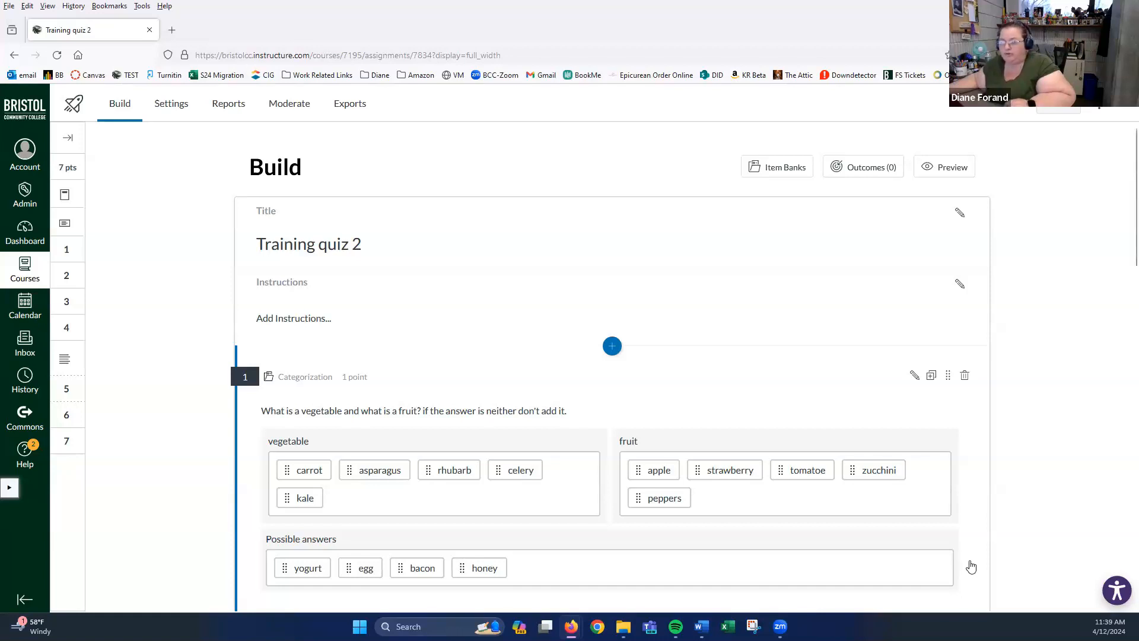
- Show the Item Banks panel listing the 'vegetable or fruit' bank with 4 questions
left_click(791, 170)
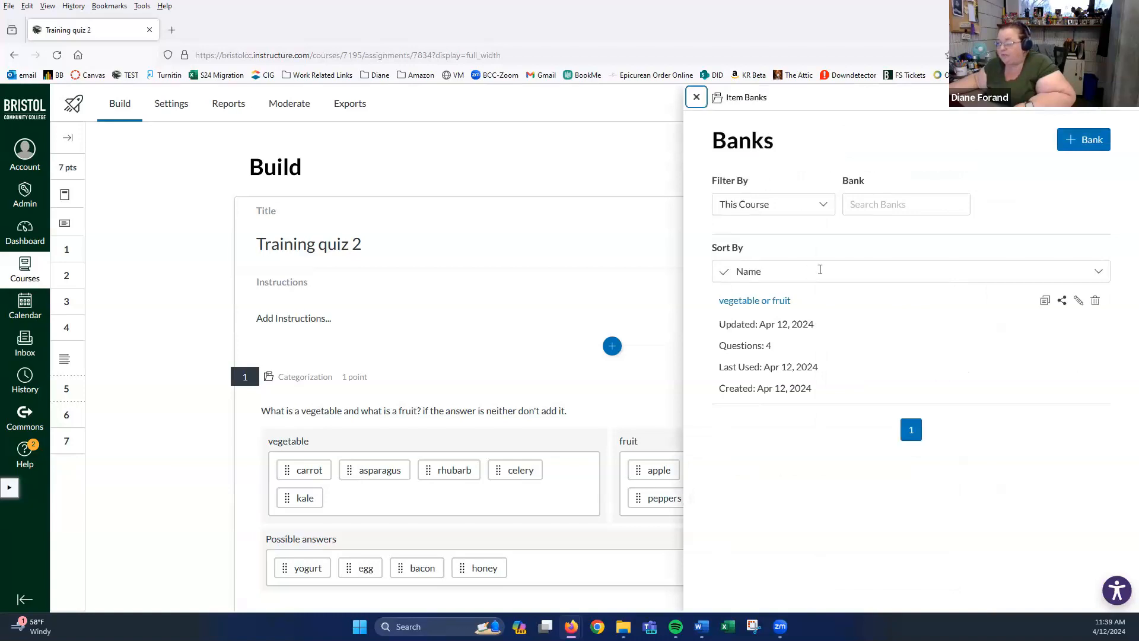
- Filter the item banks to All Banks, browse the full list, and close the panel
left_click(829, 207)
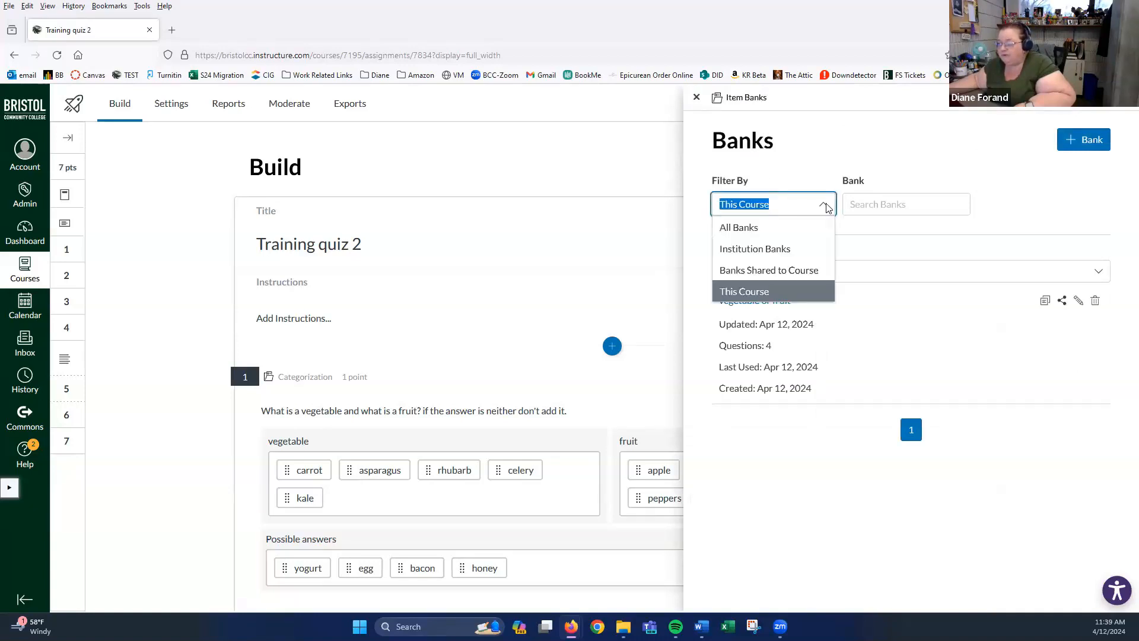
left_click(764, 231)
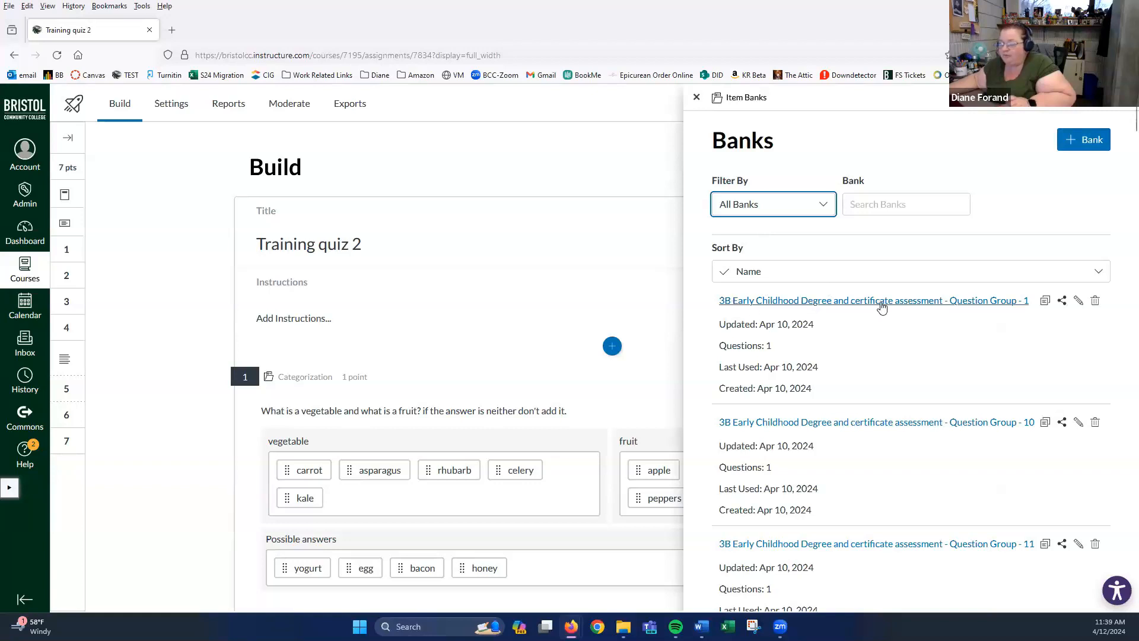
scroll(869, 305, "down", 10)
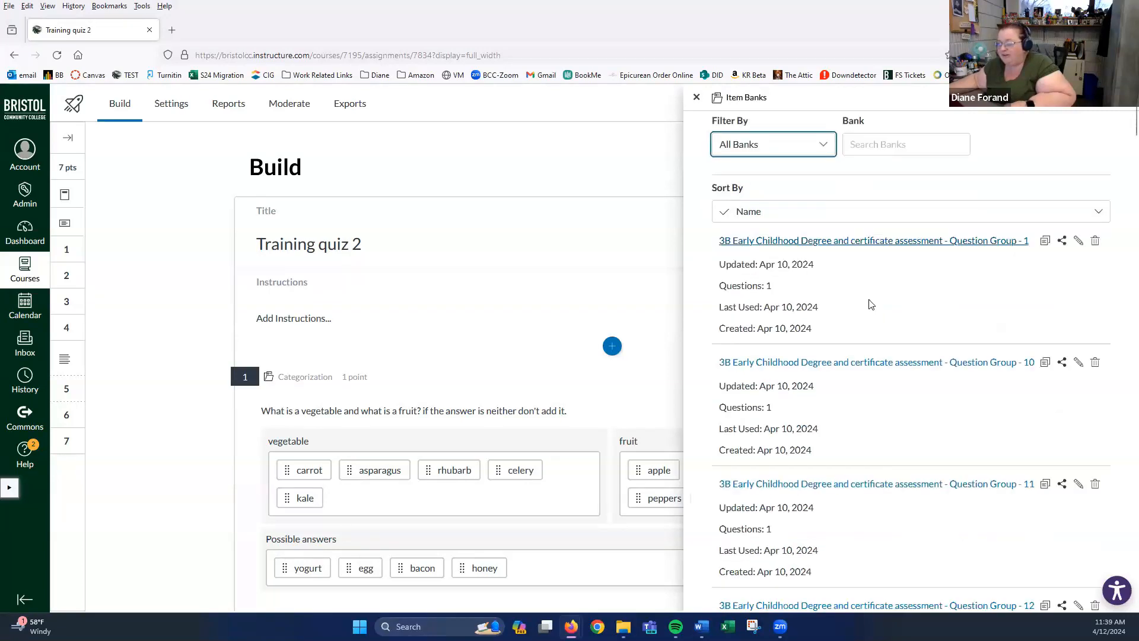
scroll(870, 304, "down", 10)
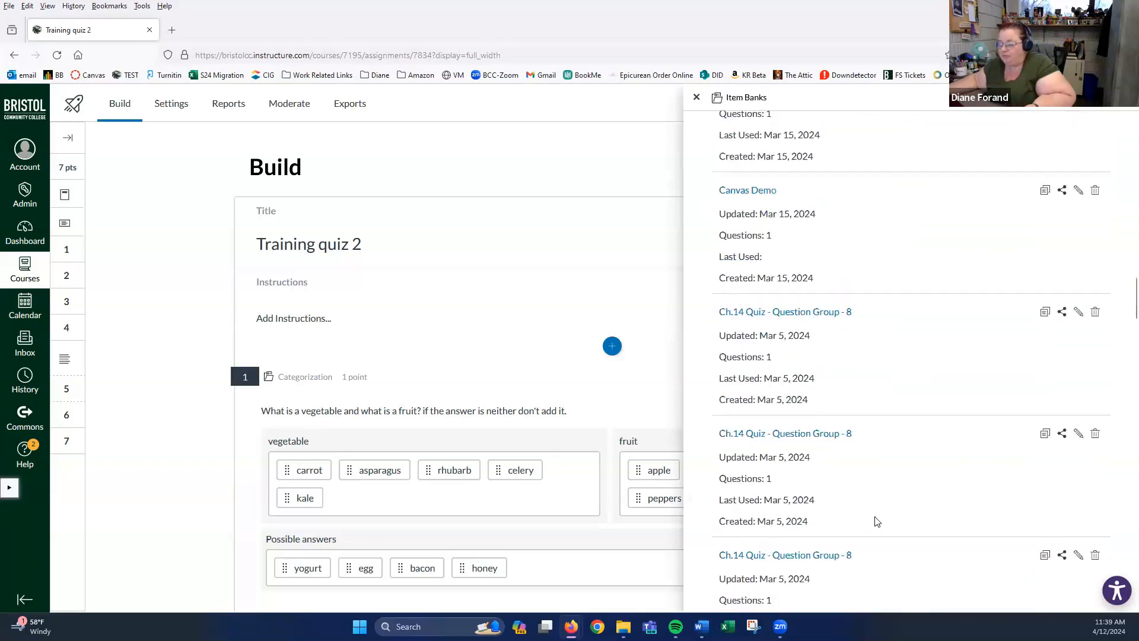
scroll(872, 520, "down", 3)
scroll(872, 520, "down", 20)
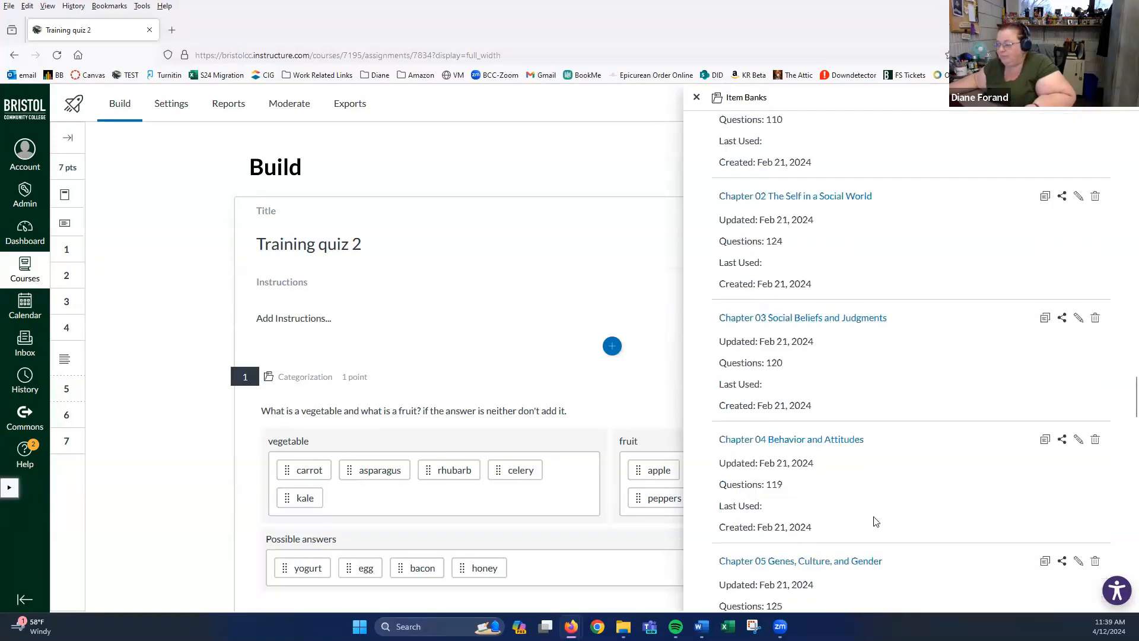
scroll(872, 515, "down", 1)
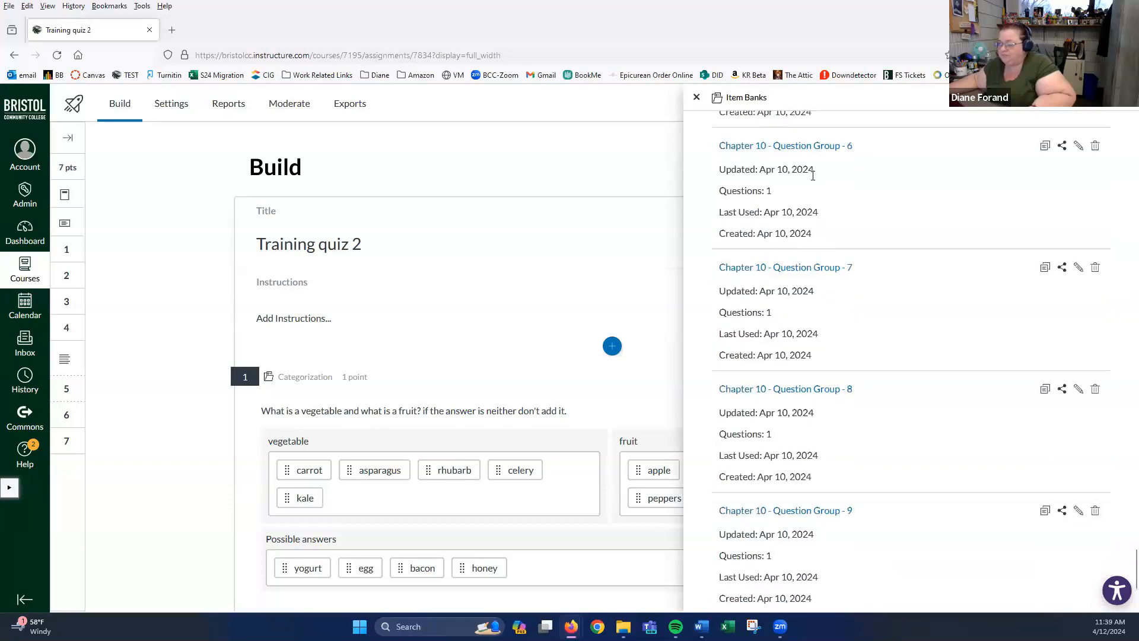
left_click(695, 96)
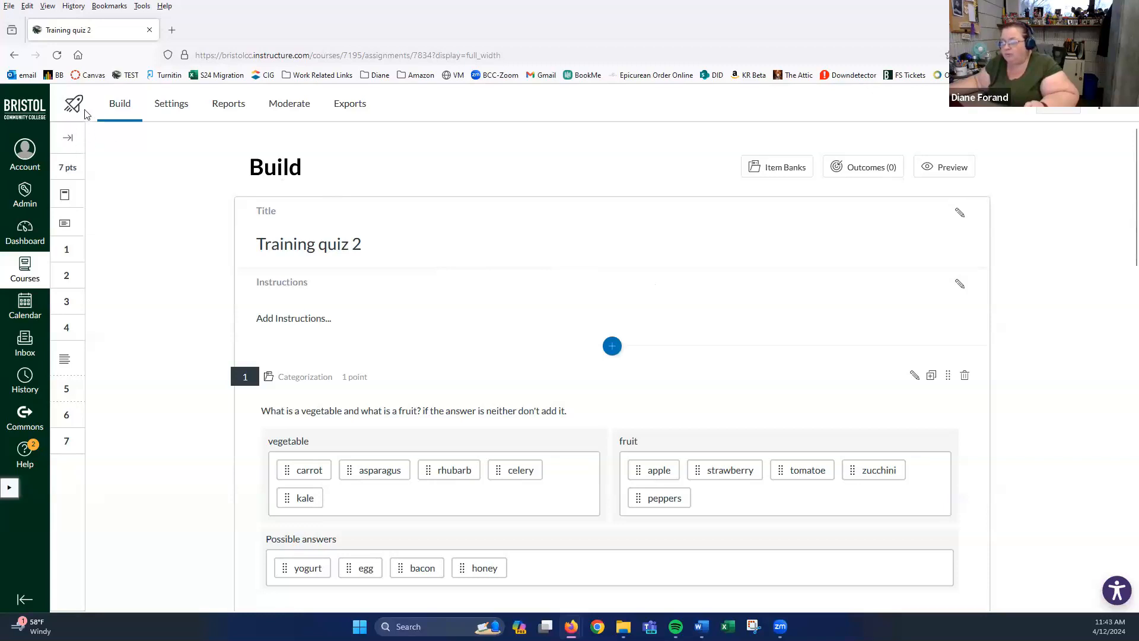
- Look over Training Quiz's settings and builder, then open Training quiz 2 for editing
left_click(1054, 113)
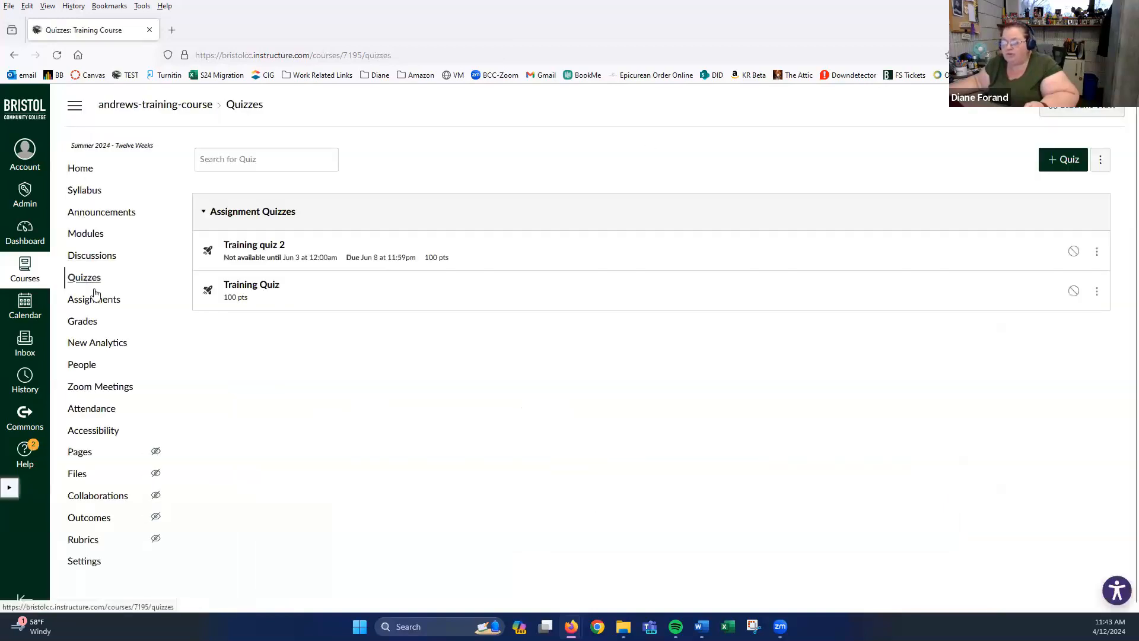
left_click(242, 292)
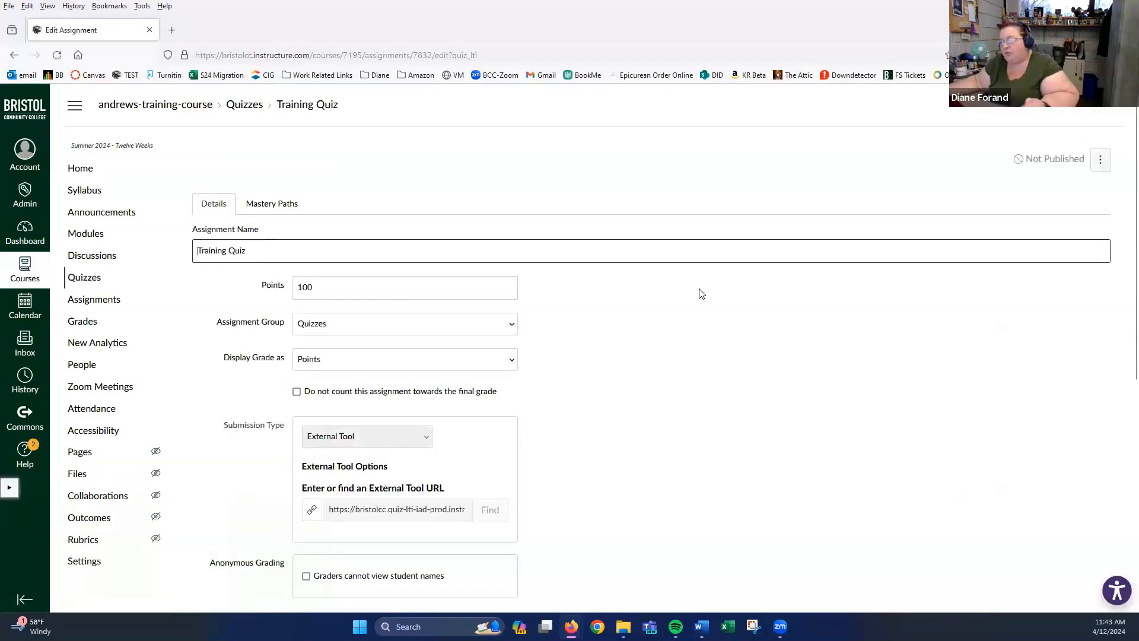
scroll(699, 293, "down", 6)
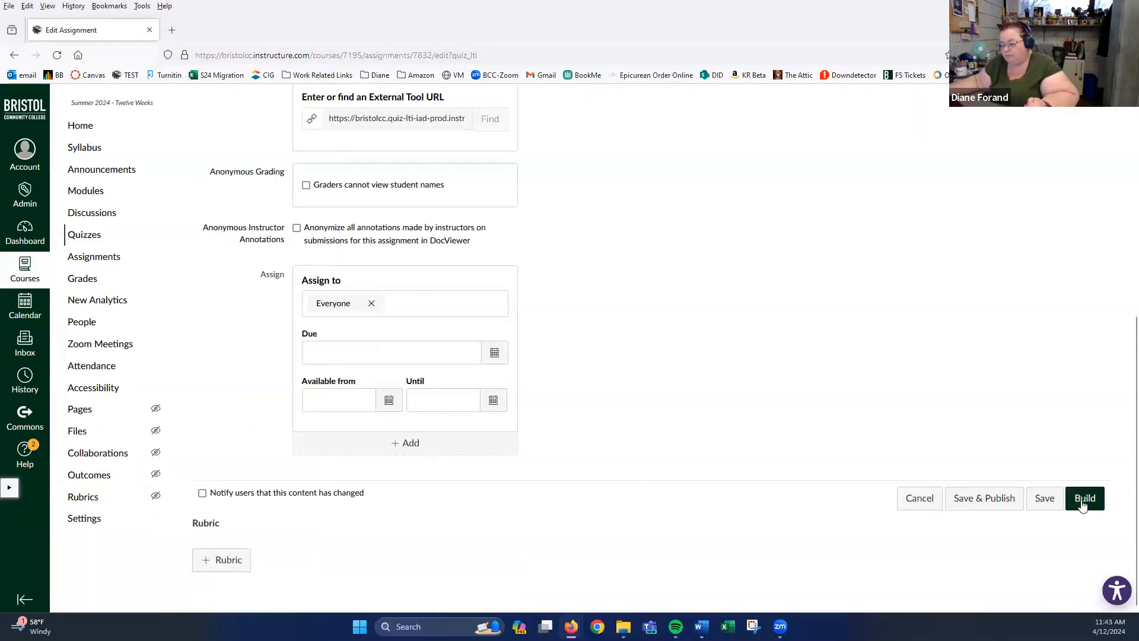
left_click(1086, 504)
left_click(74, 235)
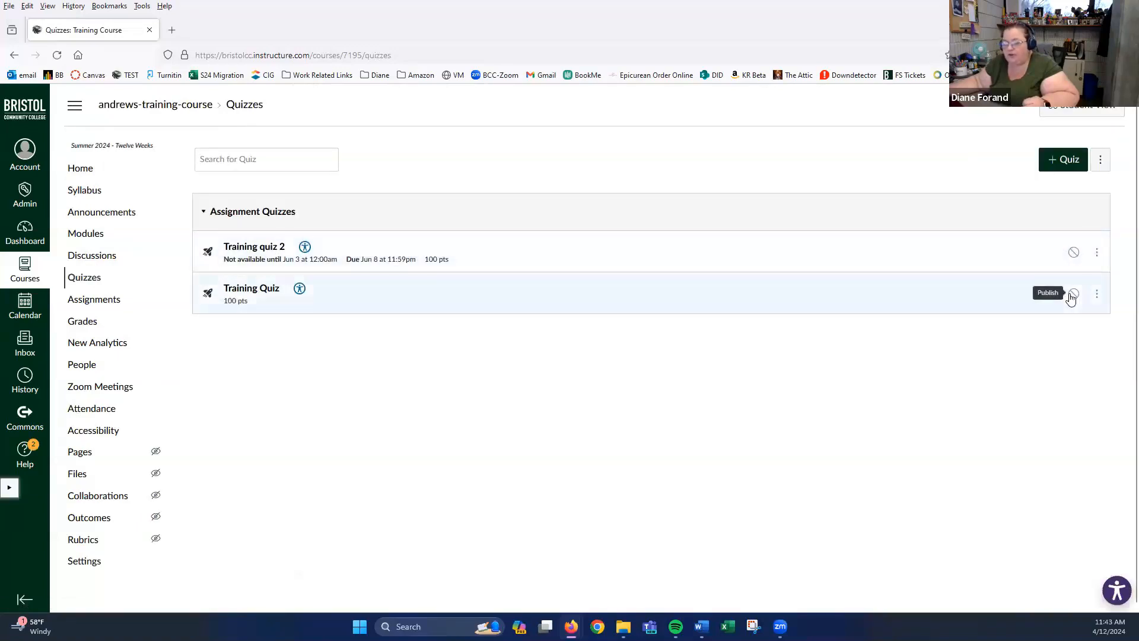
left_click(264, 248)
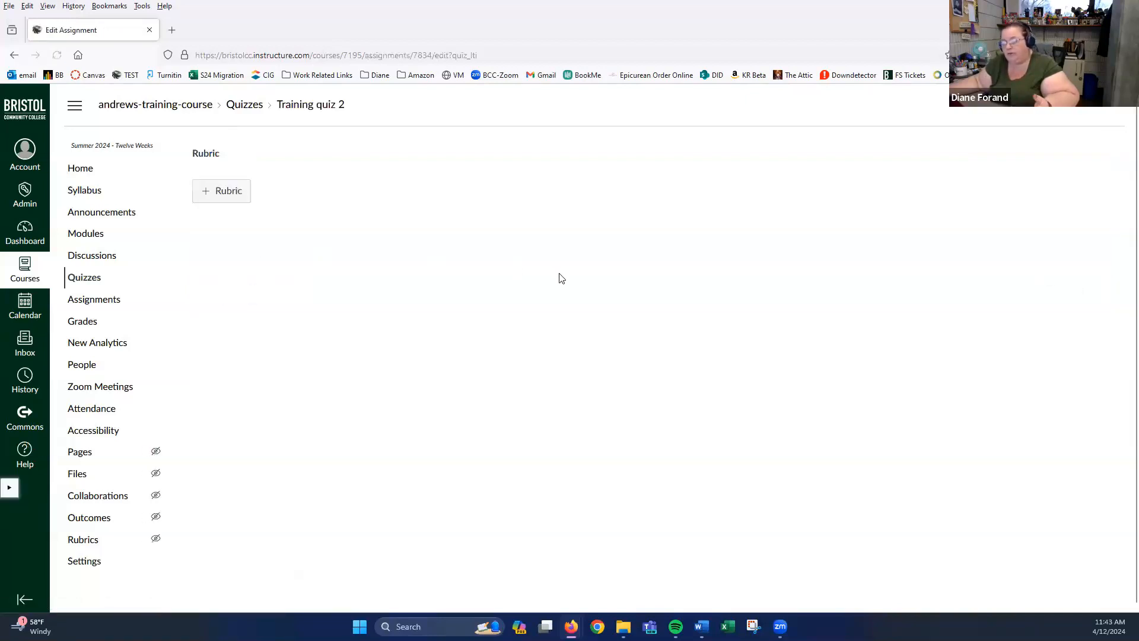
- Save & Publish Training quiz 2 with its Jun 3 availability and Jun 8 due date
scroll(670, 398, "down", 6)
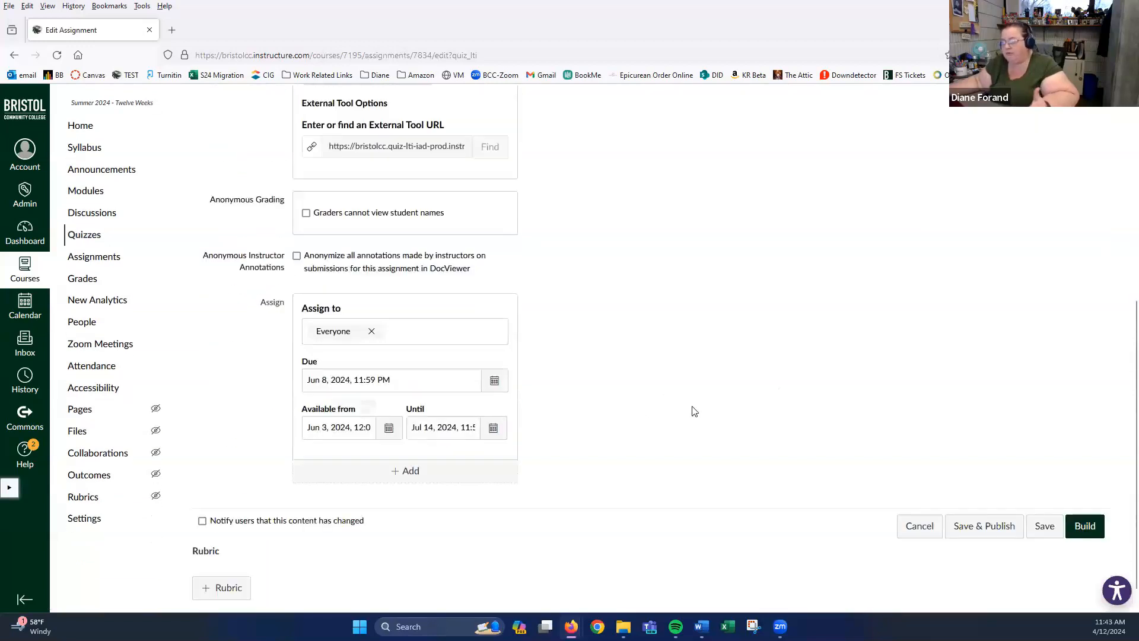
left_click(999, 525)
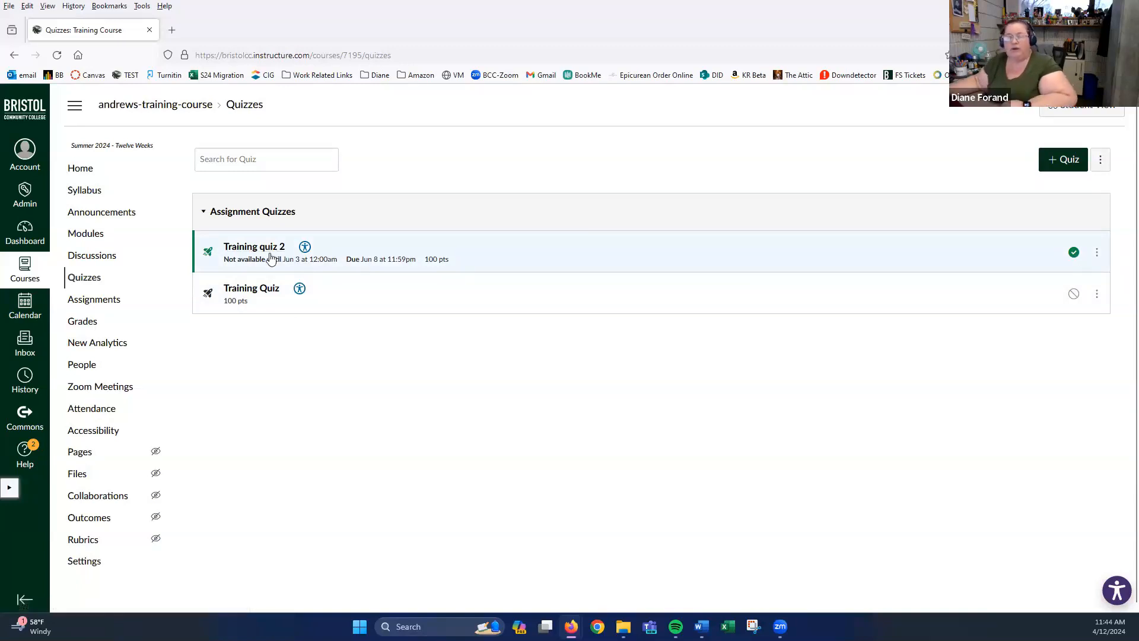
- Reopen Training quiz 2's Edit settings and review the Assign section: Everyone, due Jun 8
left_click(1097, 252)
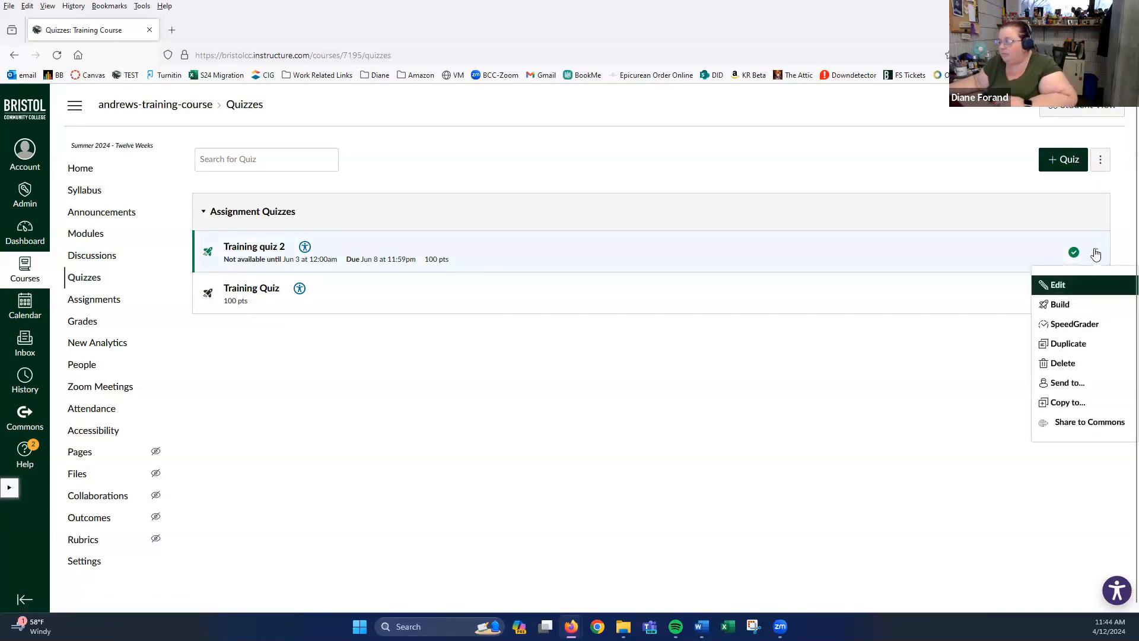
left_click(1056, 287)
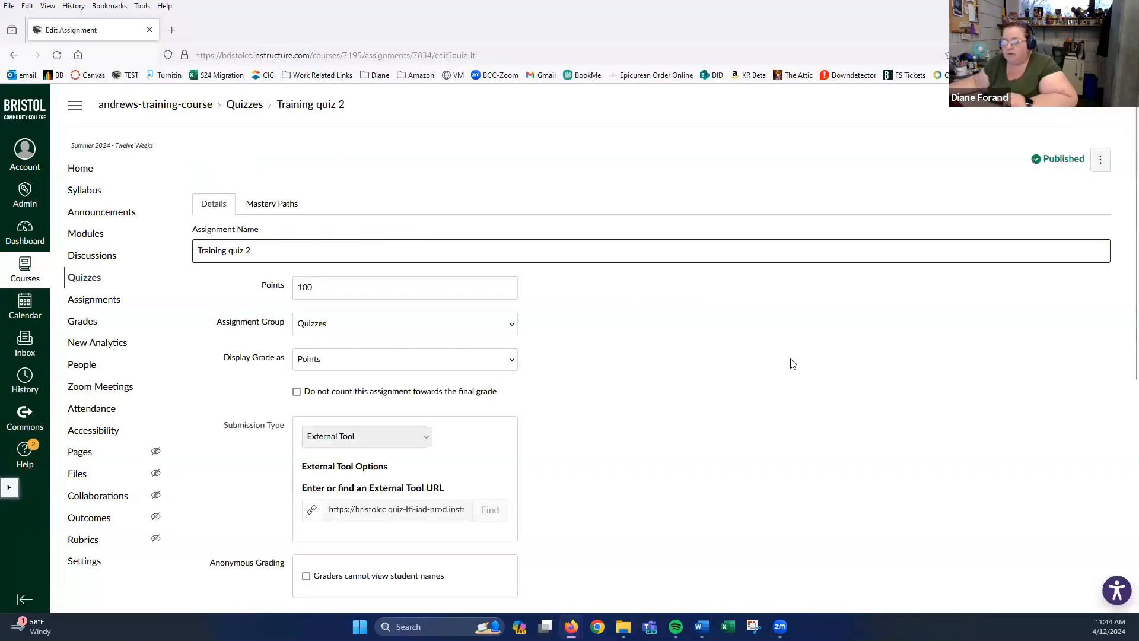
scroll(624, 360, "down", 4)
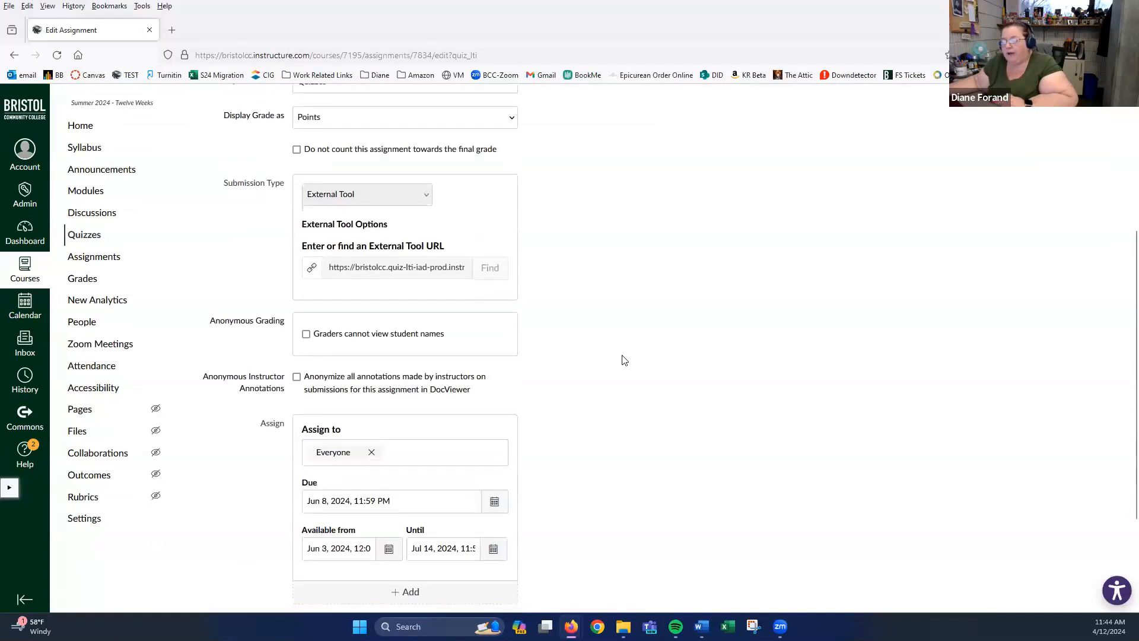
scroll(625, 359, "down", 2)
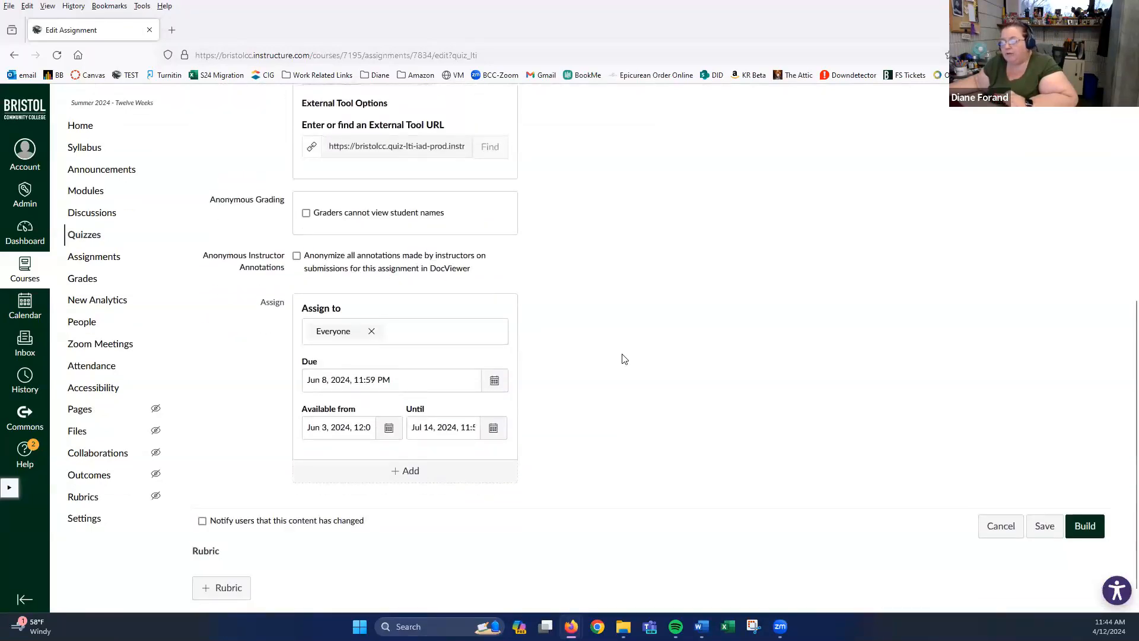
scroll(624, 359, "up", 1)
scroll(625, 359, "up", 3)
scroll(625, 359, "up", 2)
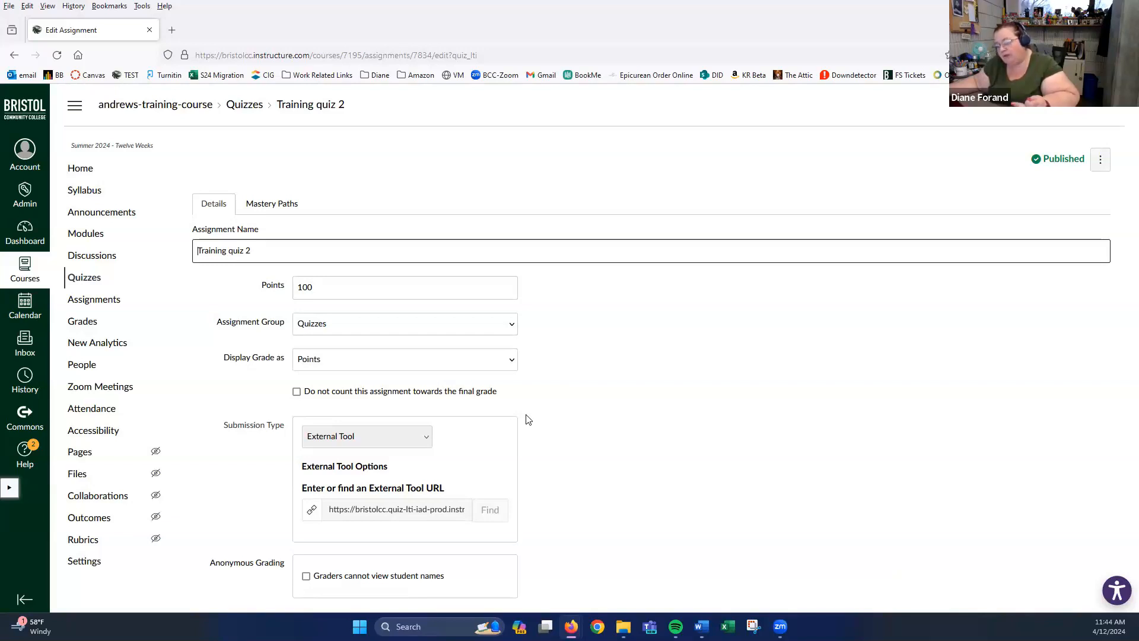
scroll(528, 420, "down", 2)
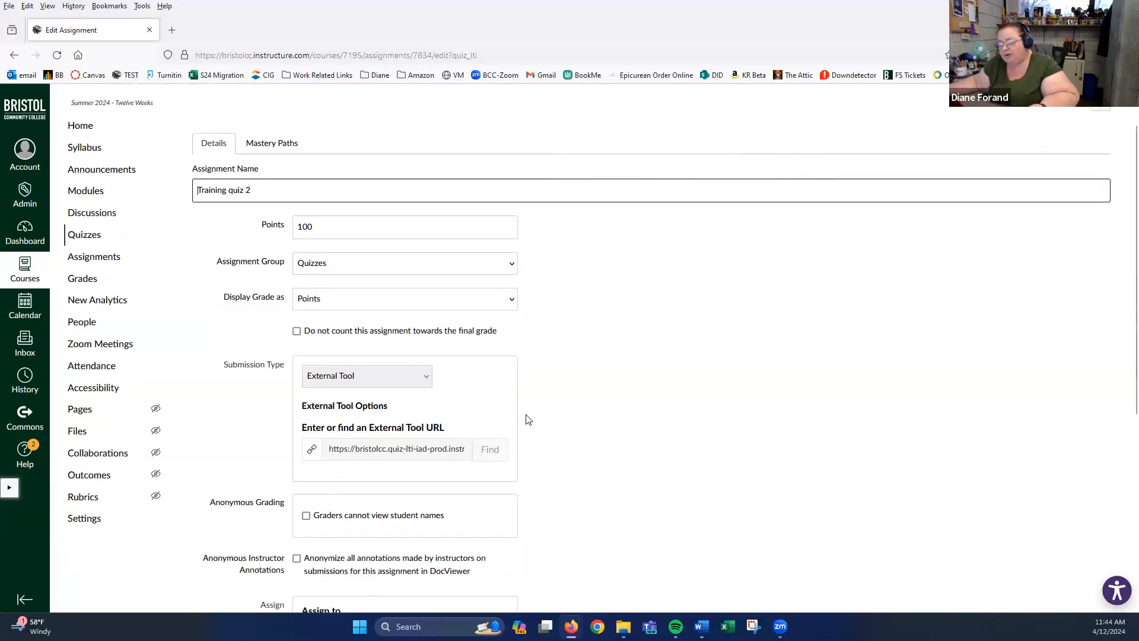
scroll(528, 420, "down", 1)
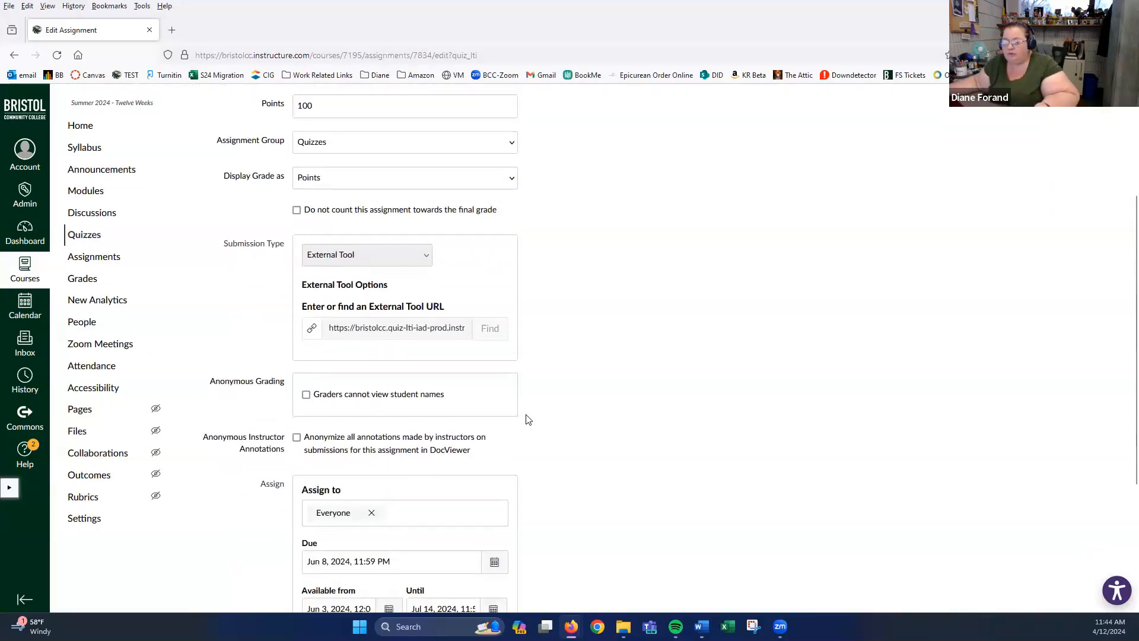
scroll(528, 419, "down", 3)
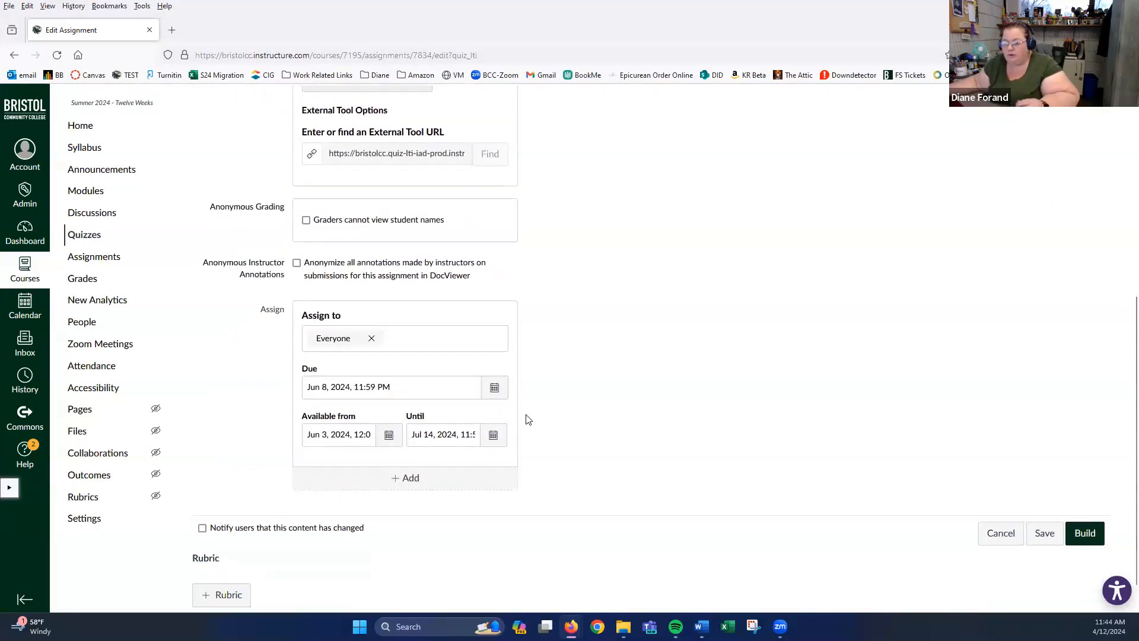
- Add an extra assign-to date block, view its assignee options, then leave it unsaved for Accessibility
left_click(401, 449)
scroll(552, 452, "down", 2)
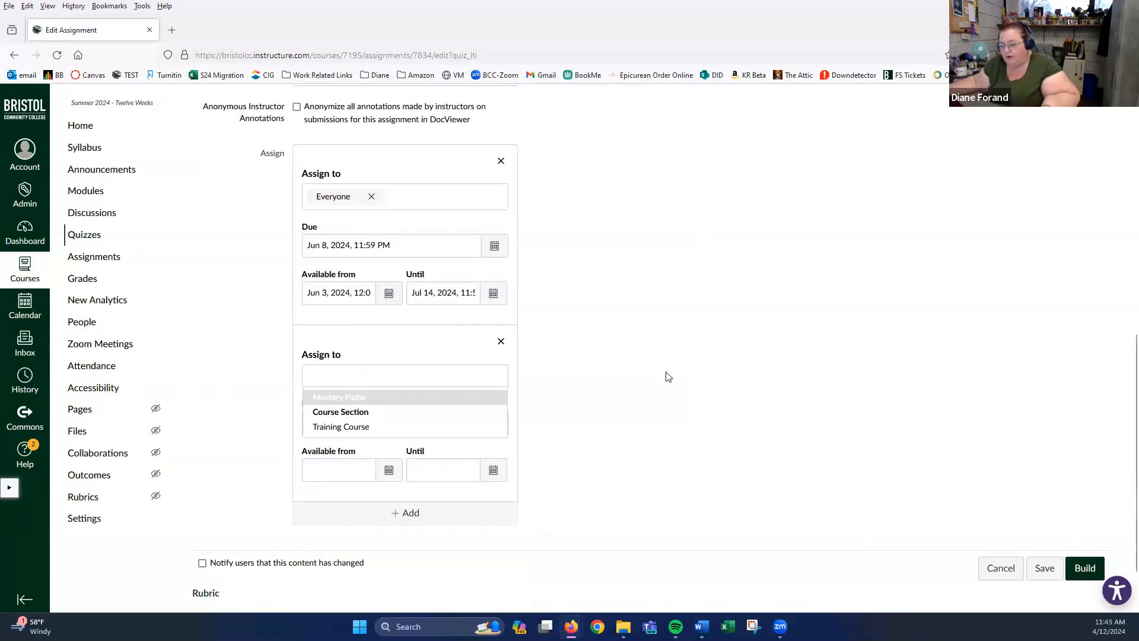
scroll(668, 376, "up", 4)
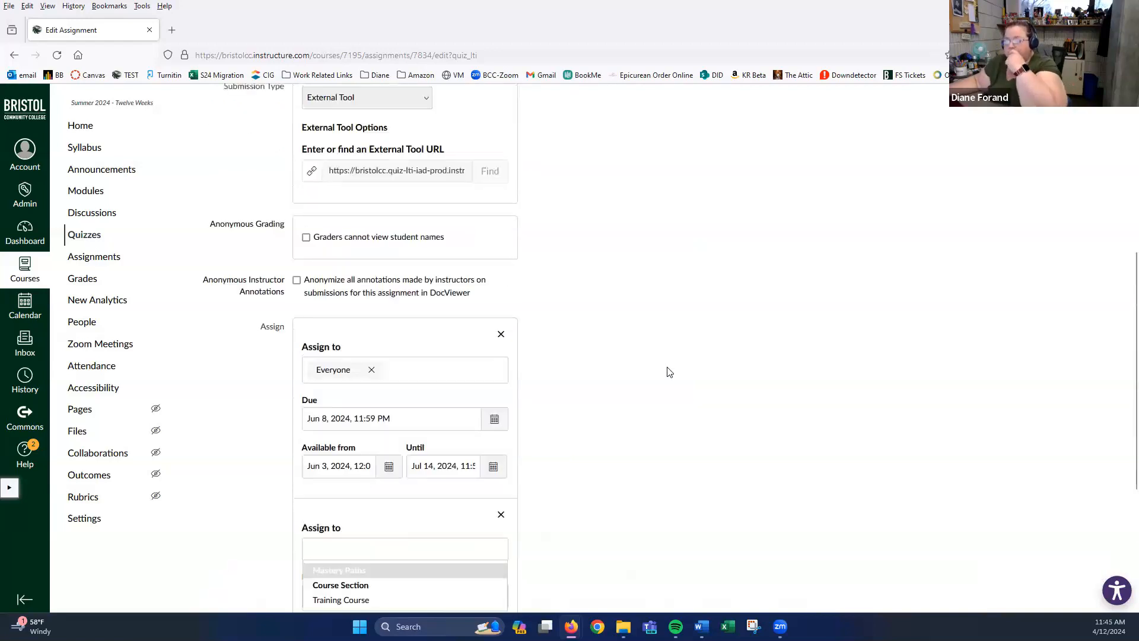
scroll(669, 372, "down", 3)
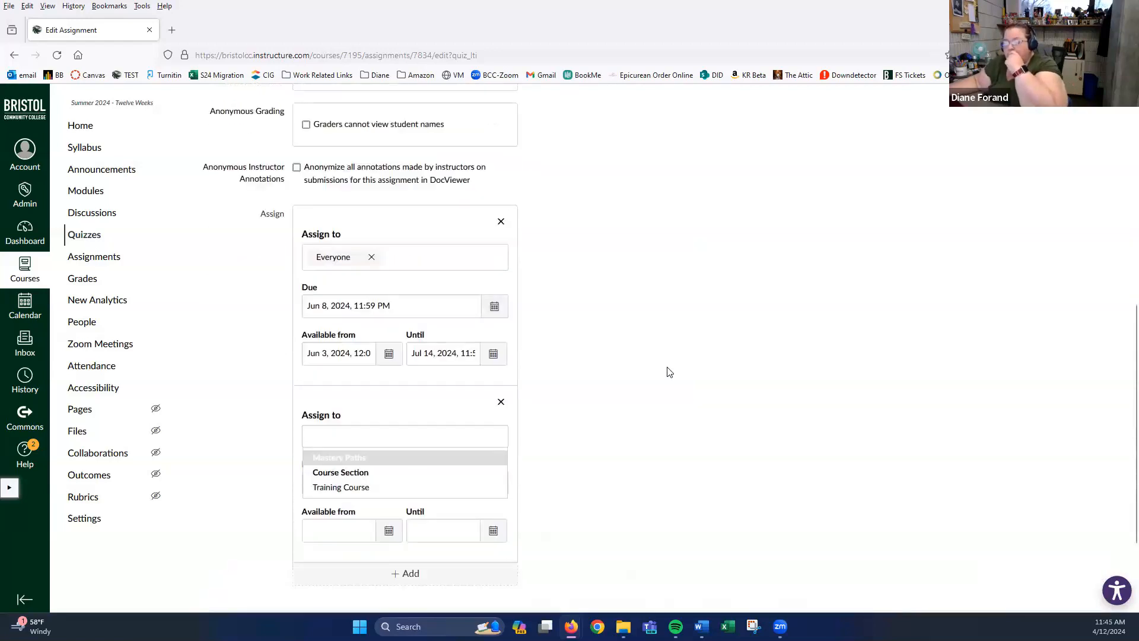
left_click(376, 438)
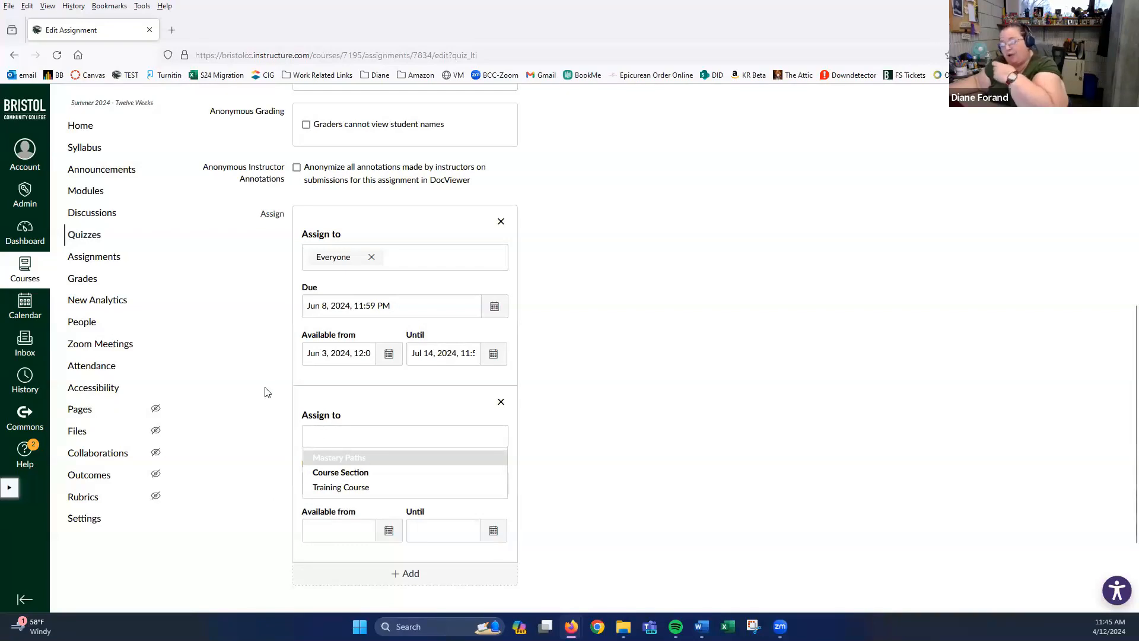
left_click(642, 404)
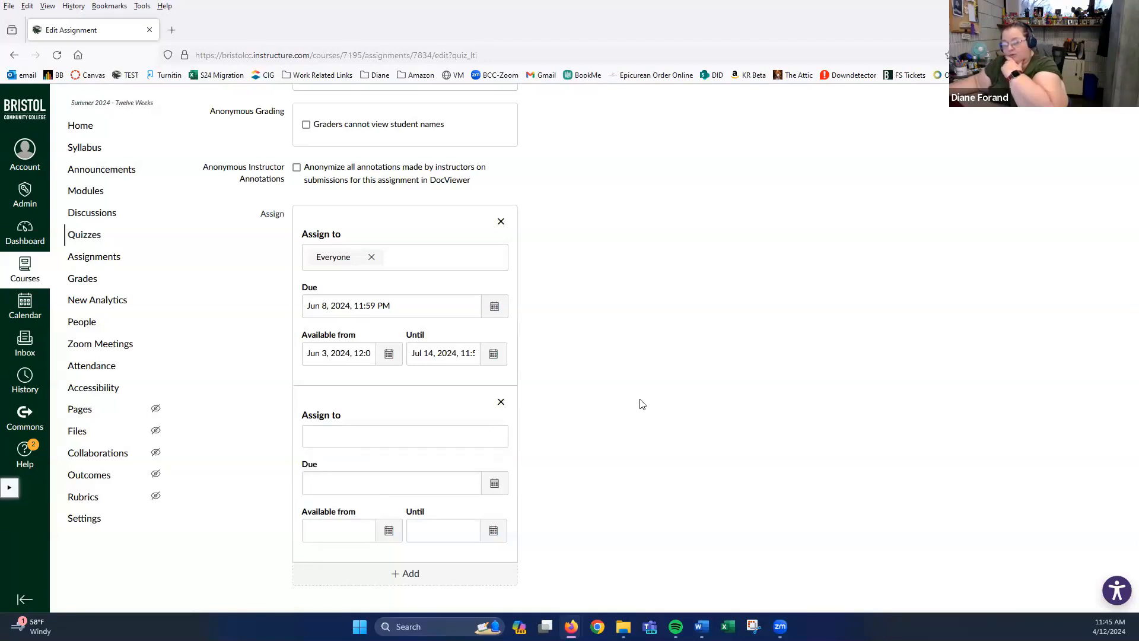
left_click(115, 391)
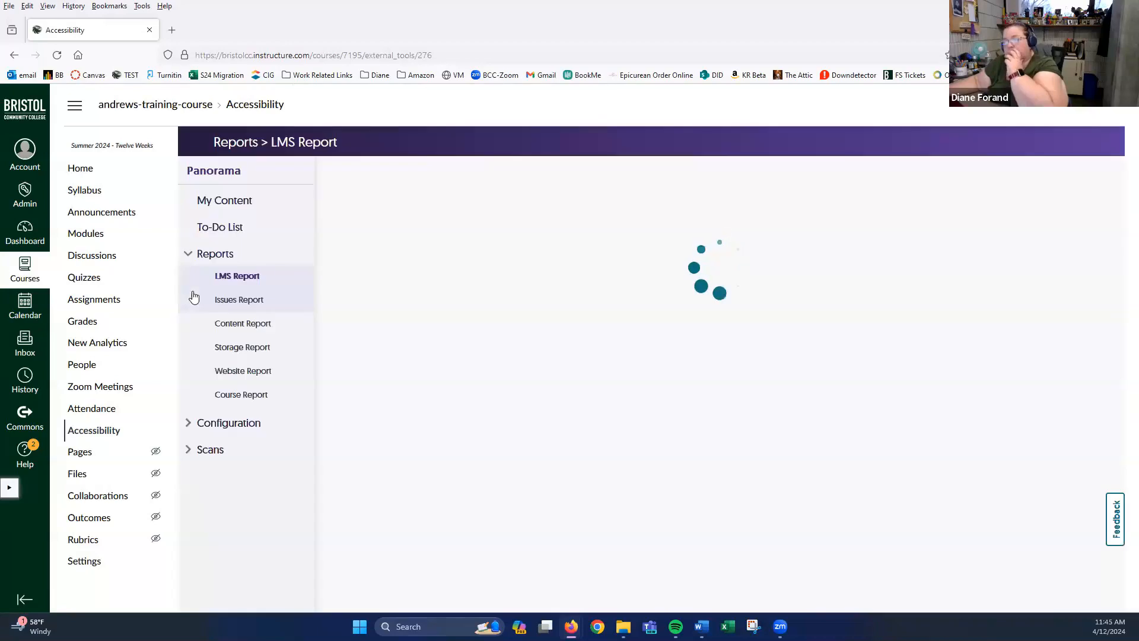
- Return from the Accessibility report to the course Quizzes list
left_click(85, 278)
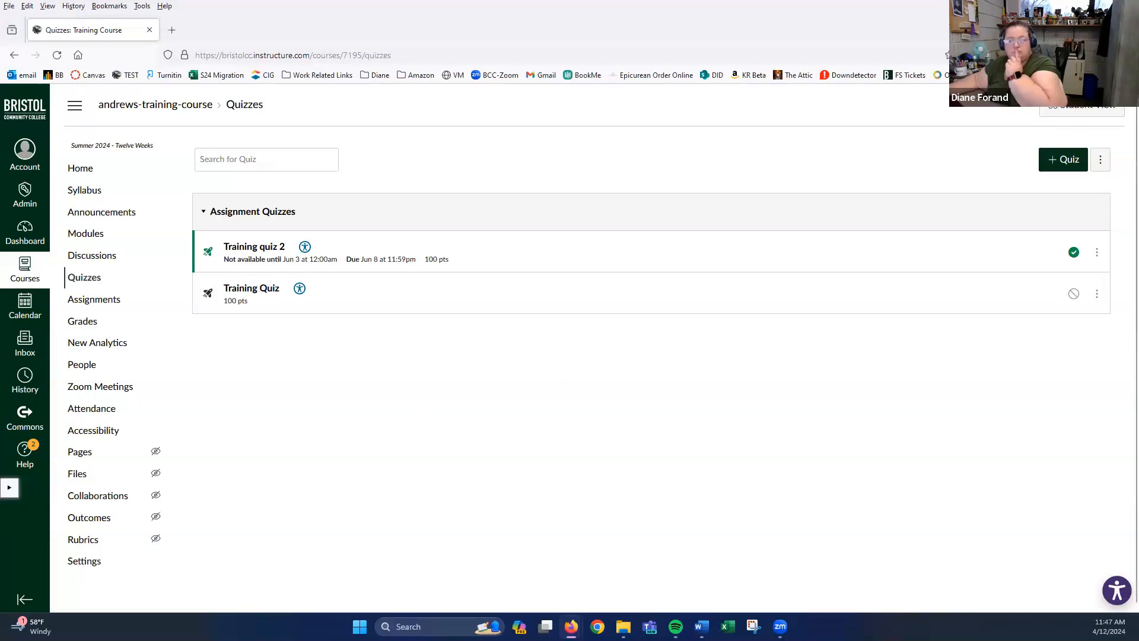
- Open Training quiz 2 in SpeedGrader from its row's actions menu
left_click(1097, 253)
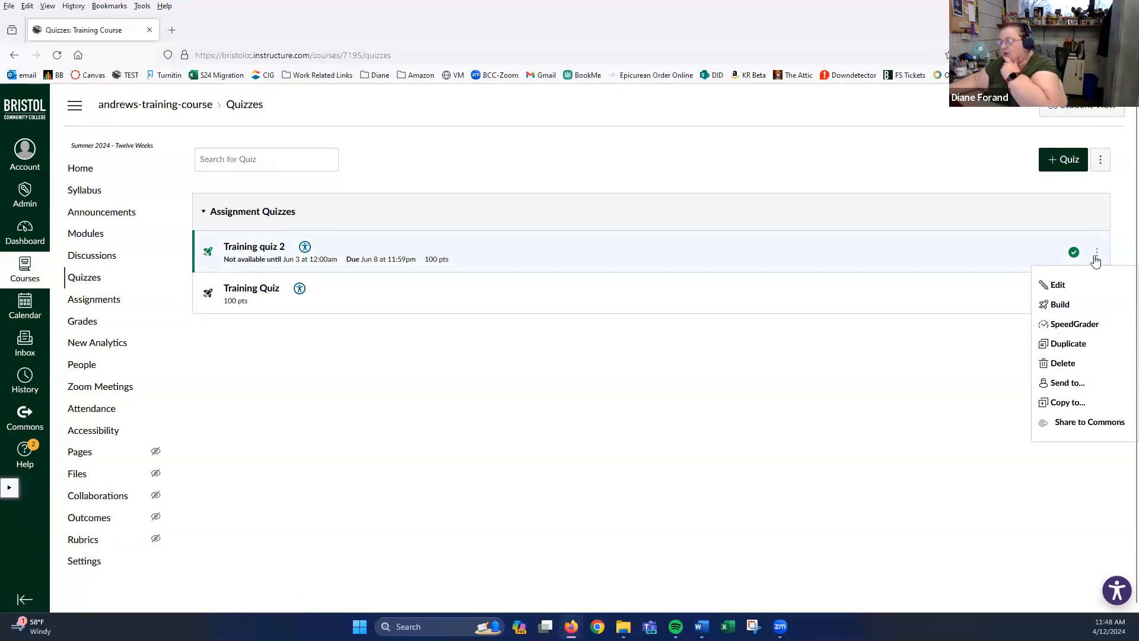
left_click(1068, 325)
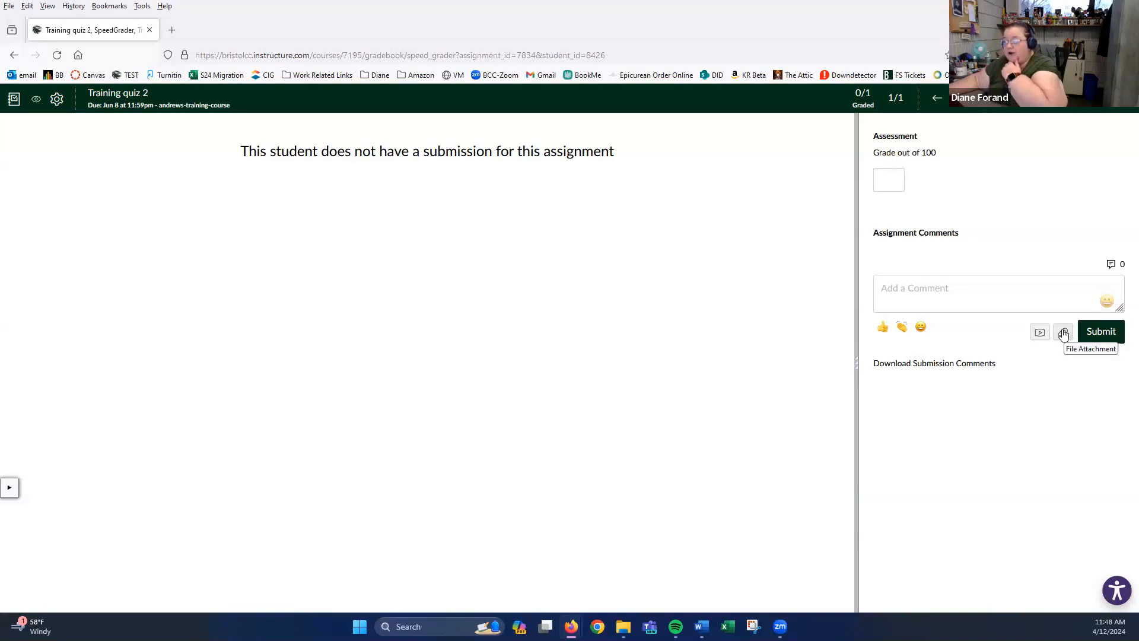
- Leave the SpeedGrader comment box and open the Gradebook to view Test Student's scores
left_click(955, 283)
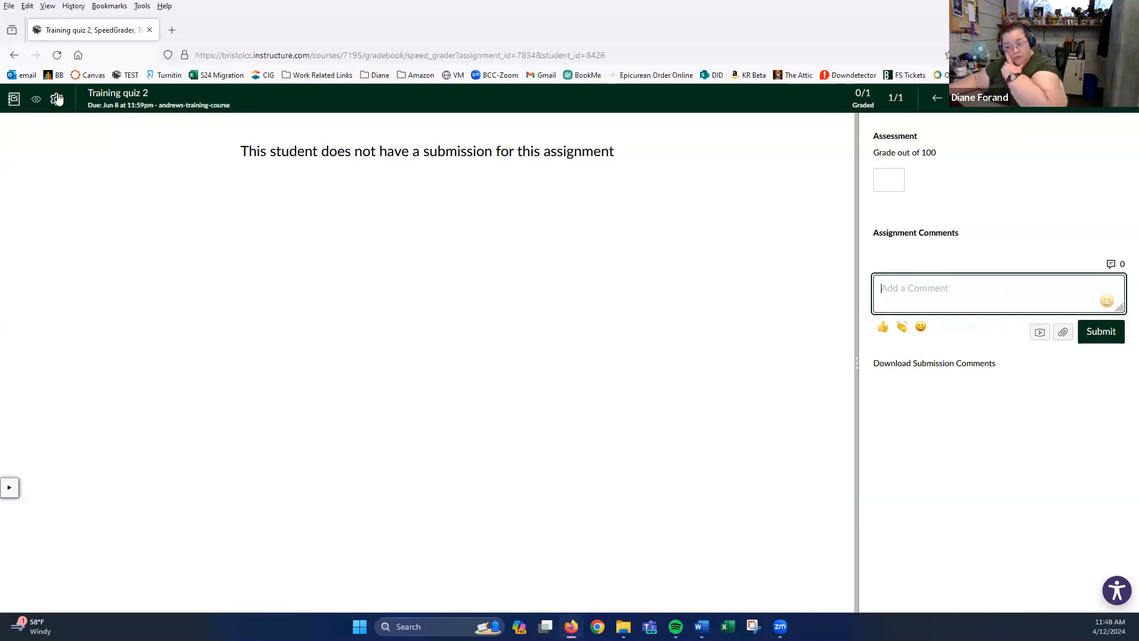
left_click(14, 56)
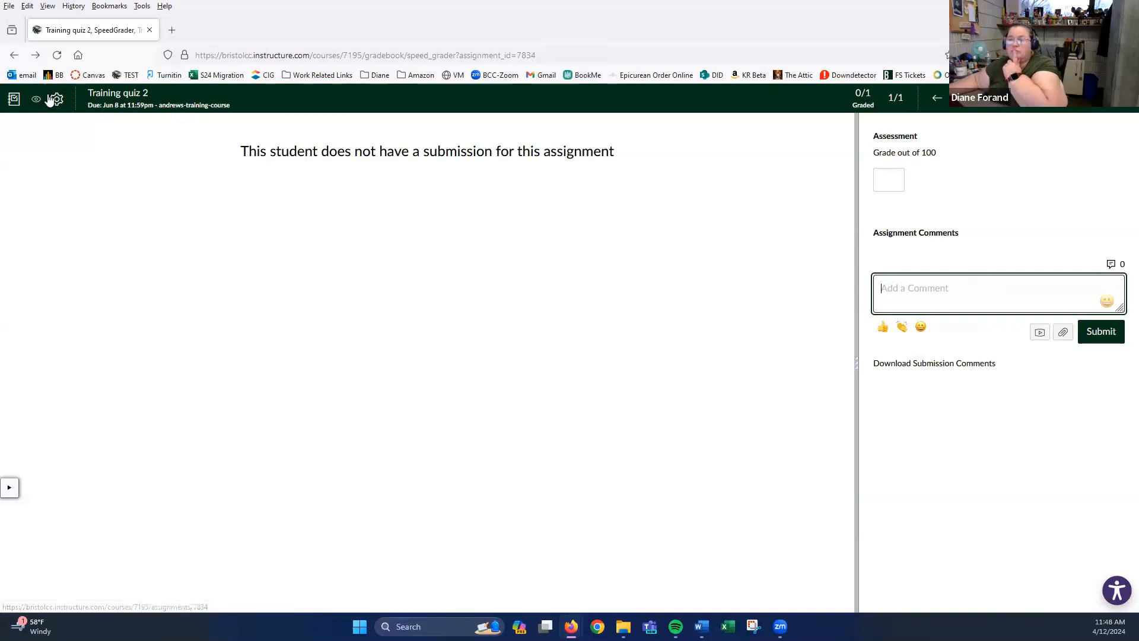
left_click(11, 101)
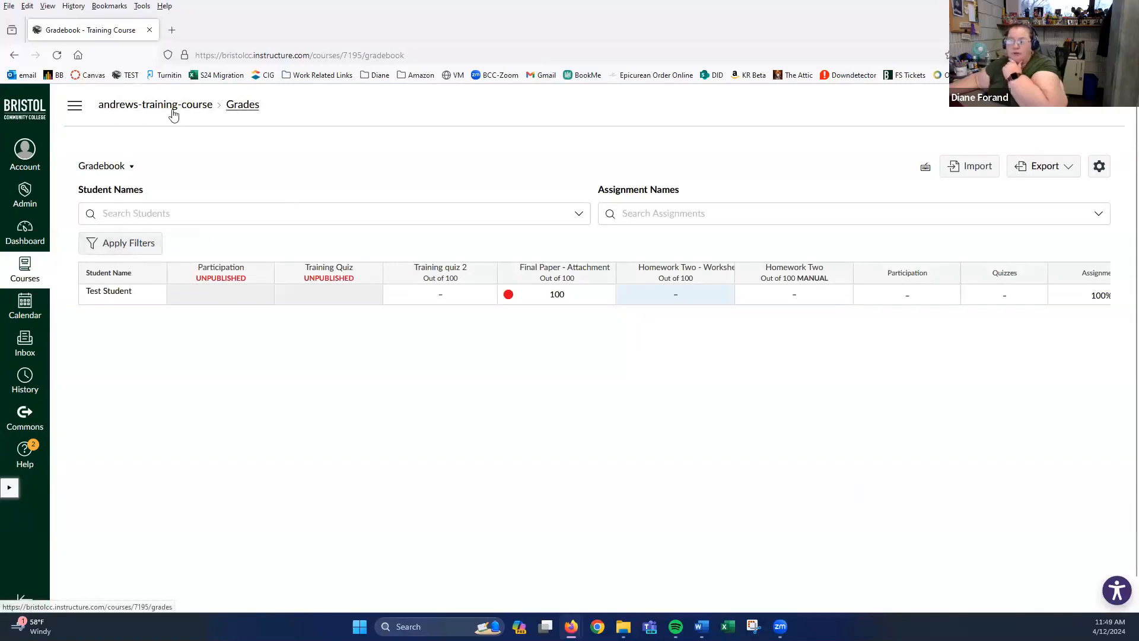
- Go to the course Quizzes list and show the extra options menu beside + Quiz
left_click(74, 105)
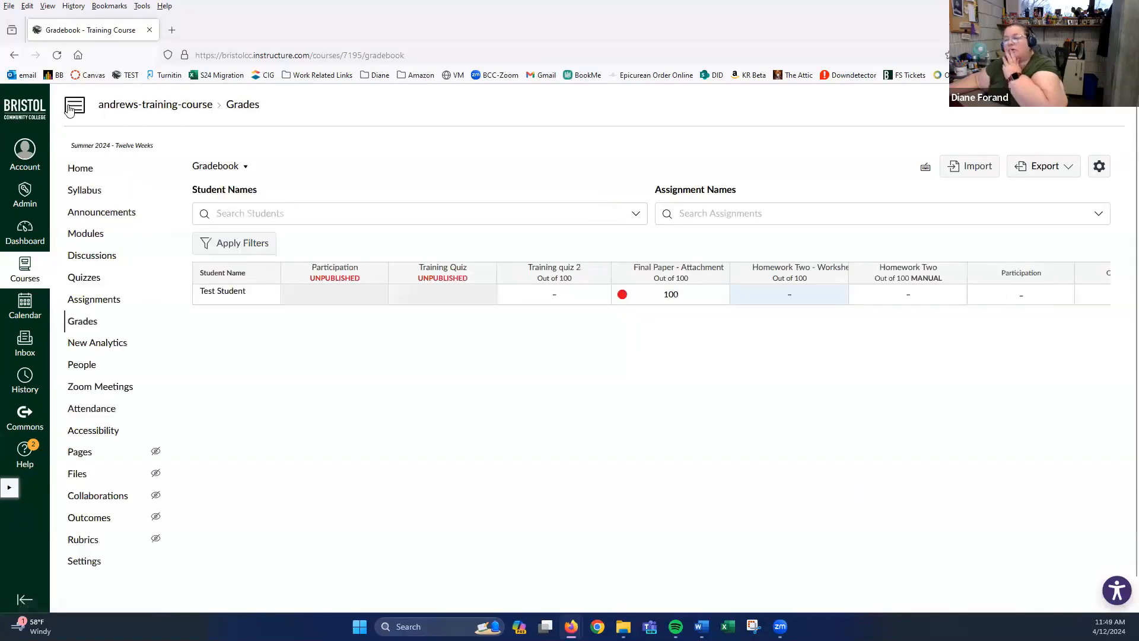
left_click(83, 282)
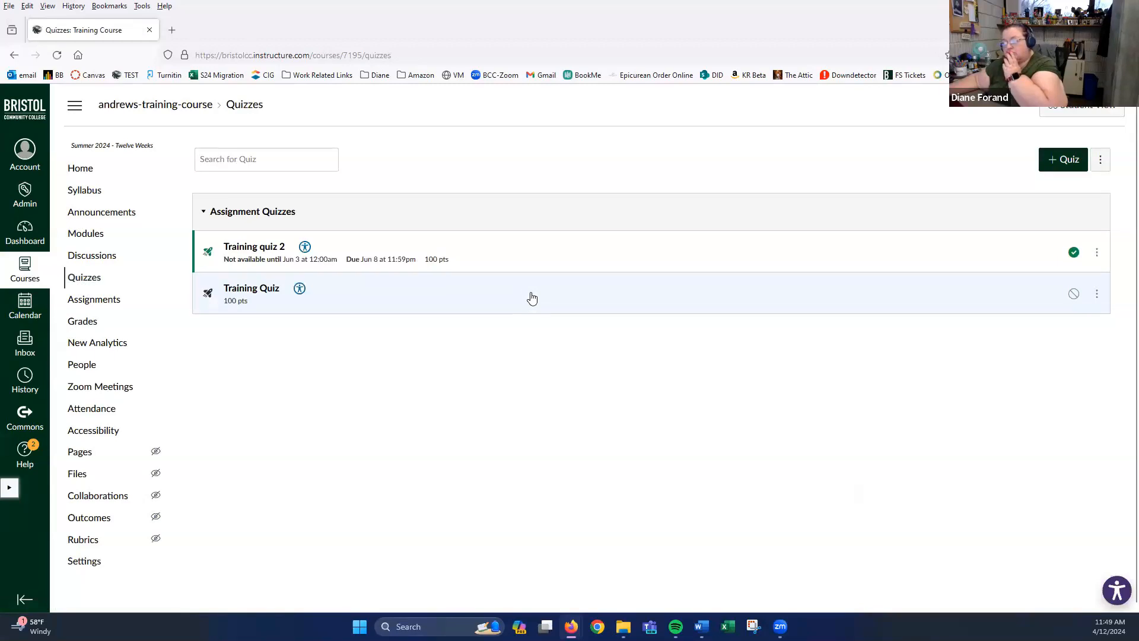
left_click(1101, 159)
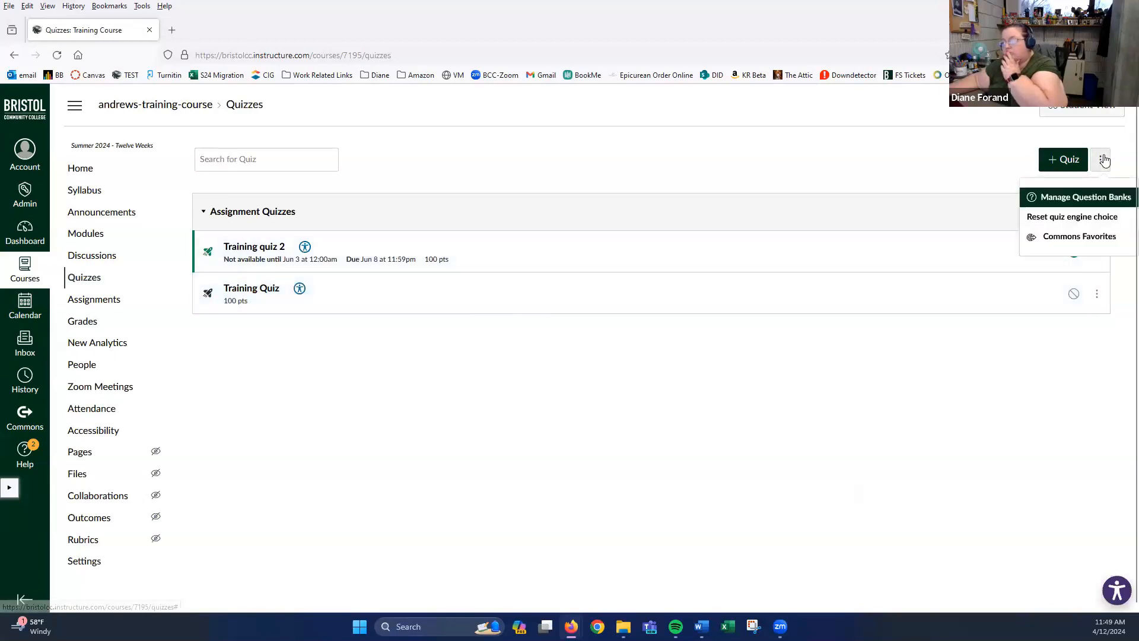